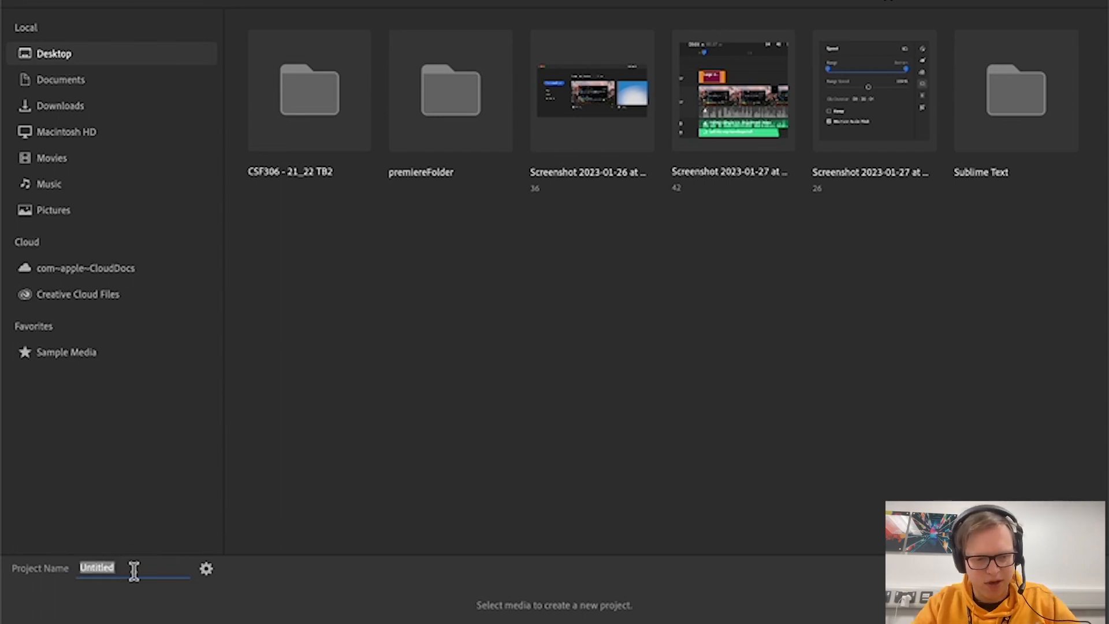
# - Name the new project Technocamps and create it with the CSF202 Lecture 2.3 video from premiereFolder on the Desktop
pyautogui.write('Tec')
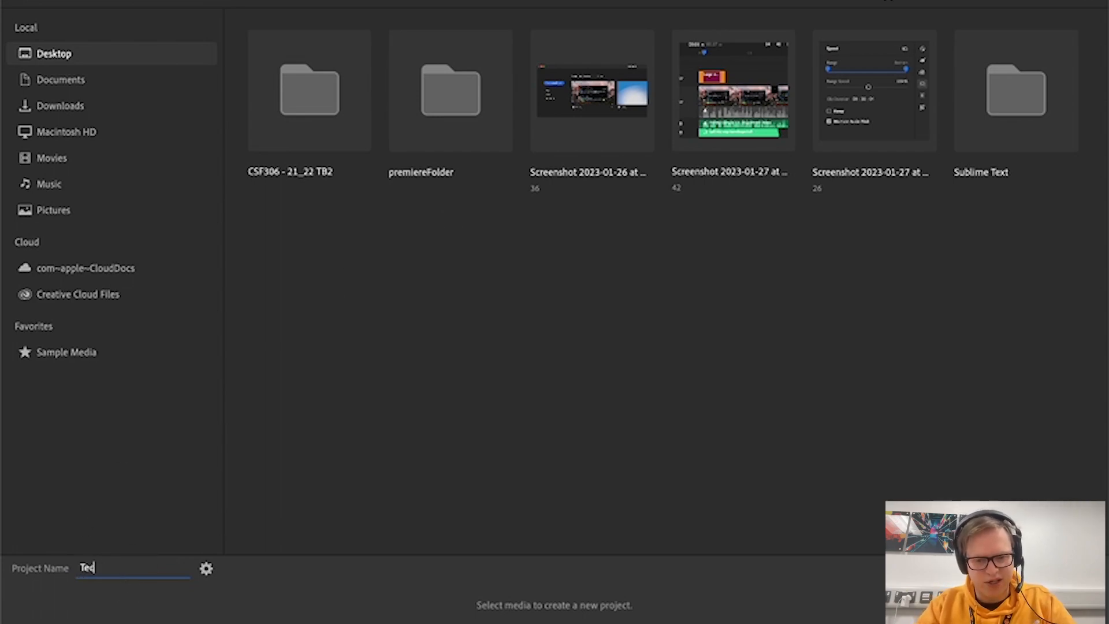
pyautogui.write('hnocamps')
pyautogui.click(390, 444)
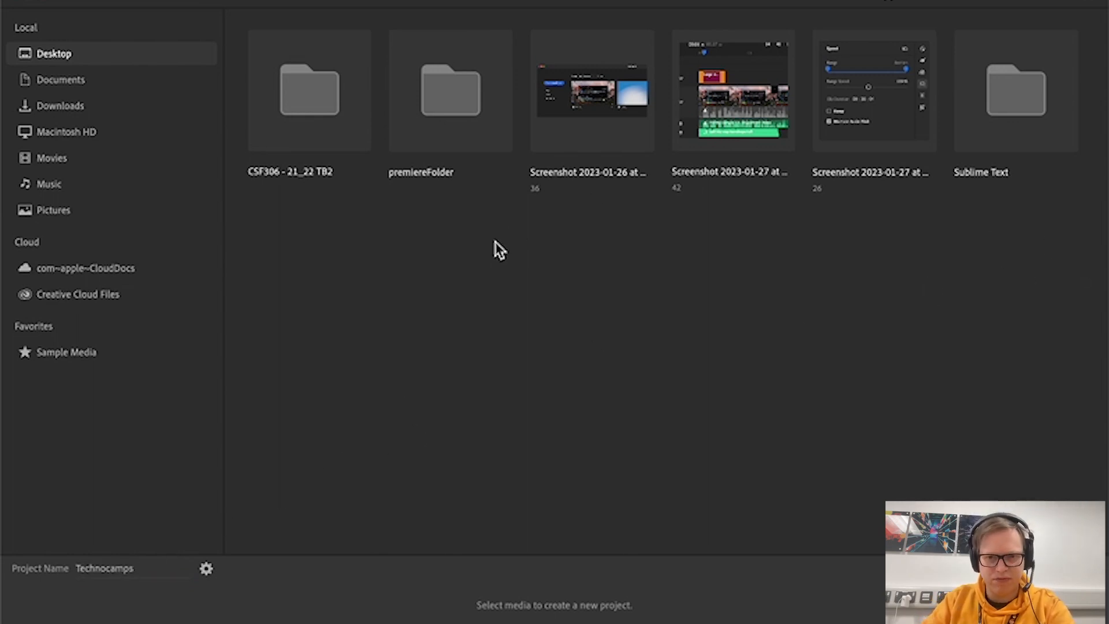
pyautogui.doubleClick(496, 132)
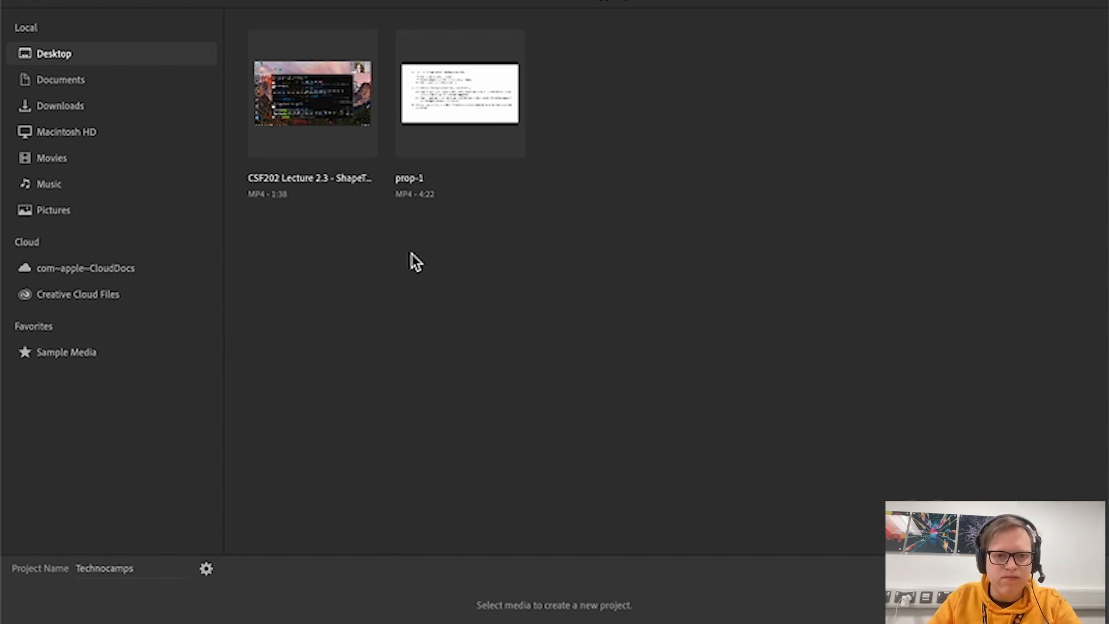
pyautogui.click(342, 158)
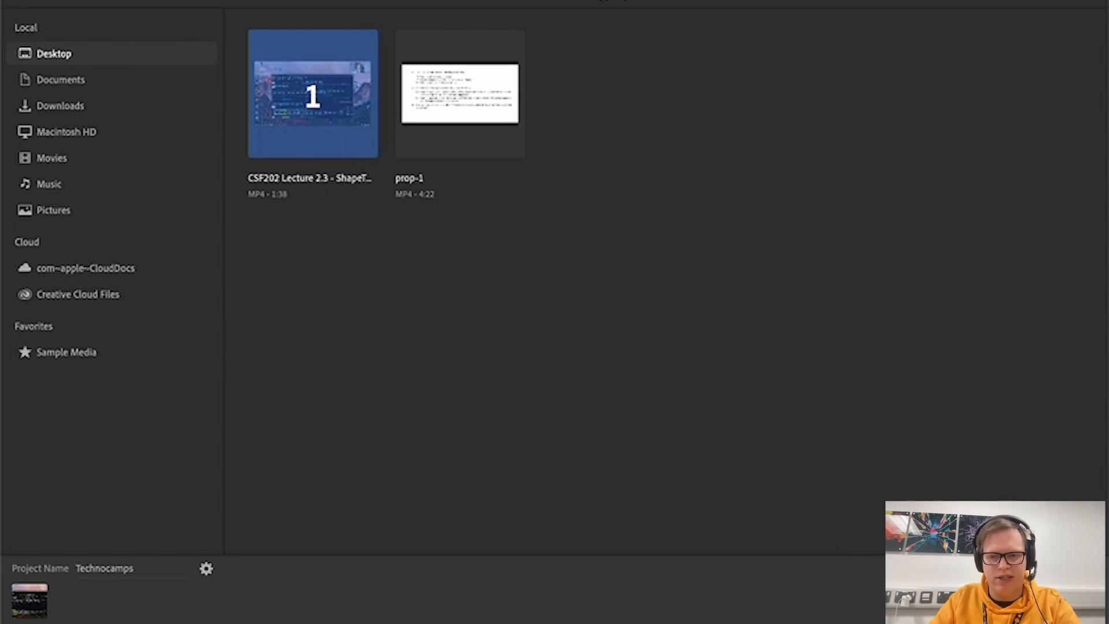
pyautogui.click(1068, 600)
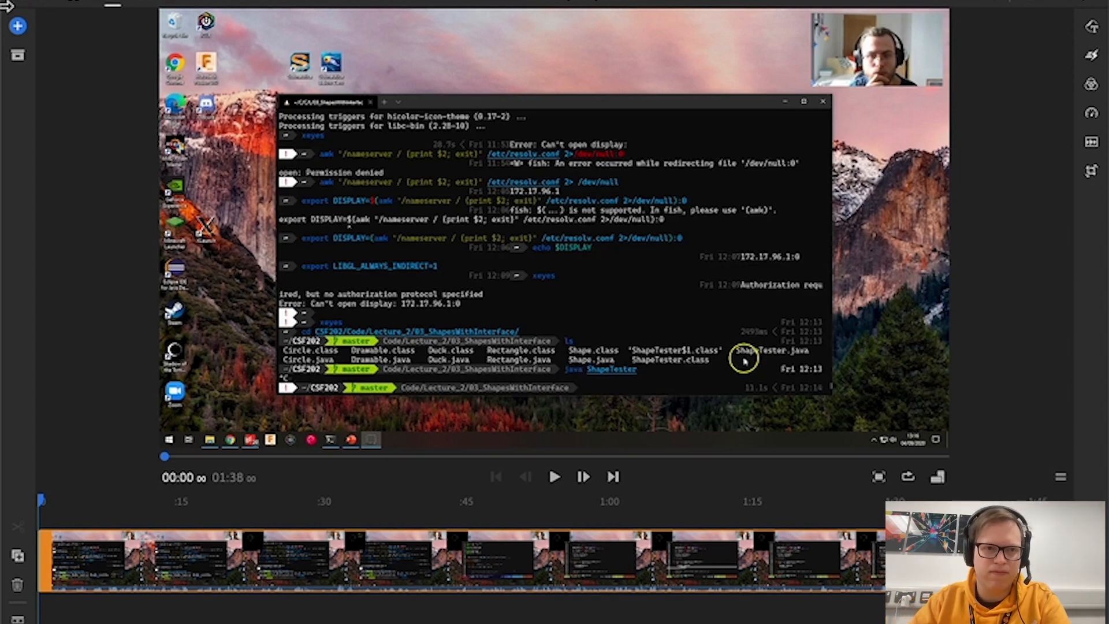
# - Switch to the presentation, advance to the slide titled The Interface, and return to the Technocamps project in Premiere Rush
pyautogui.click(40, 1)
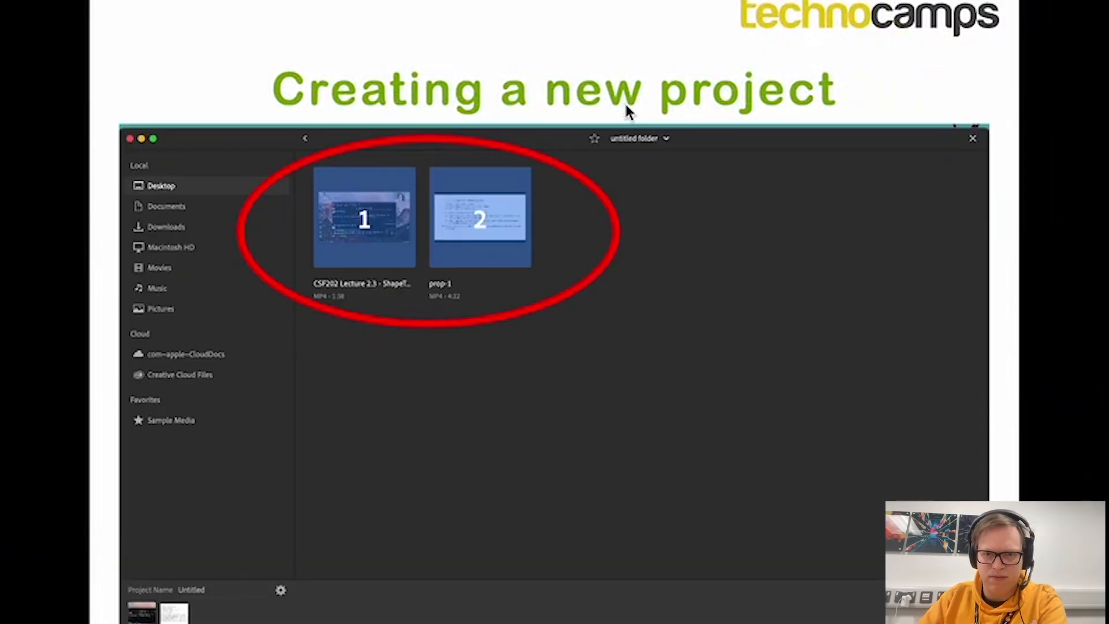
pyautogui.press('Right')
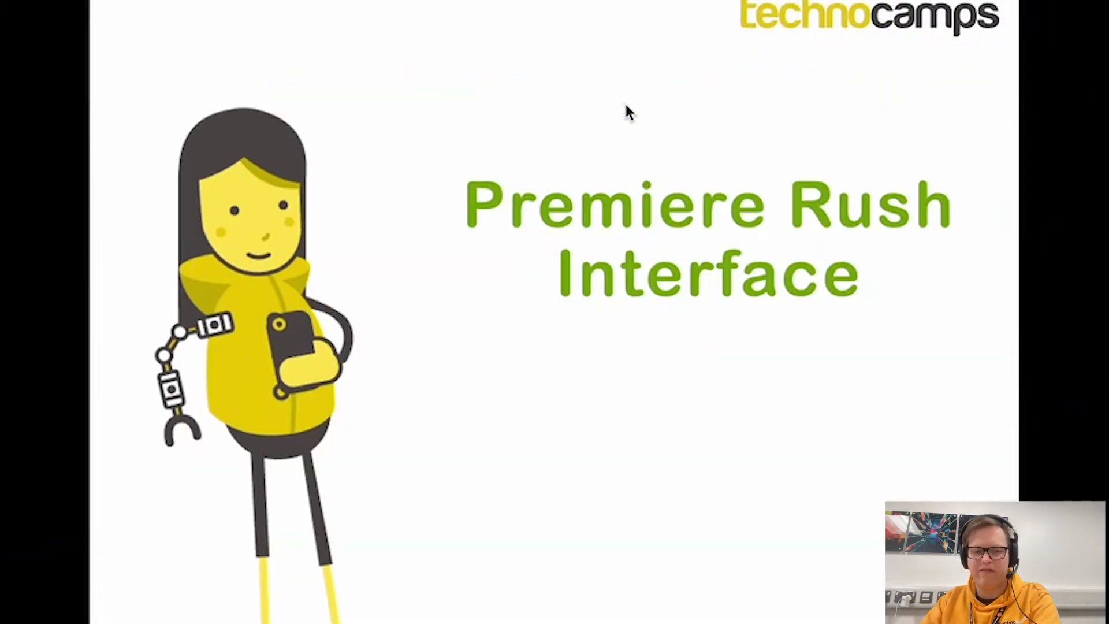
pyautogui.press('Right')
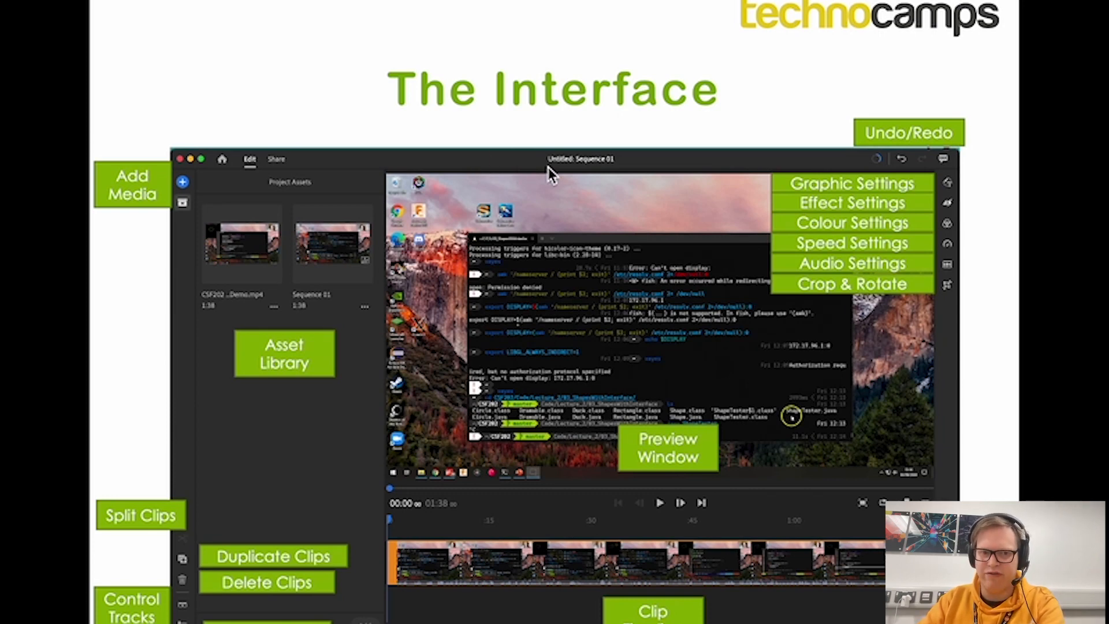
pyautogui.hotkey('ctrl', 'Left')
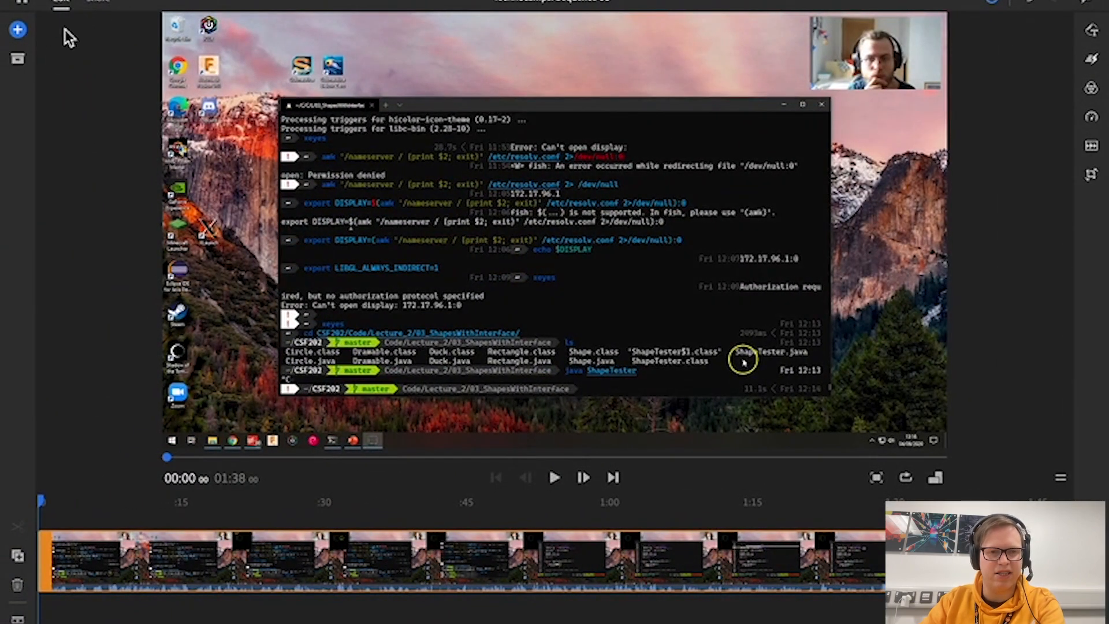
# - Look at the kinds of media that can be added, close the choices, and show the project assets
pyautogui.click(19, 30)
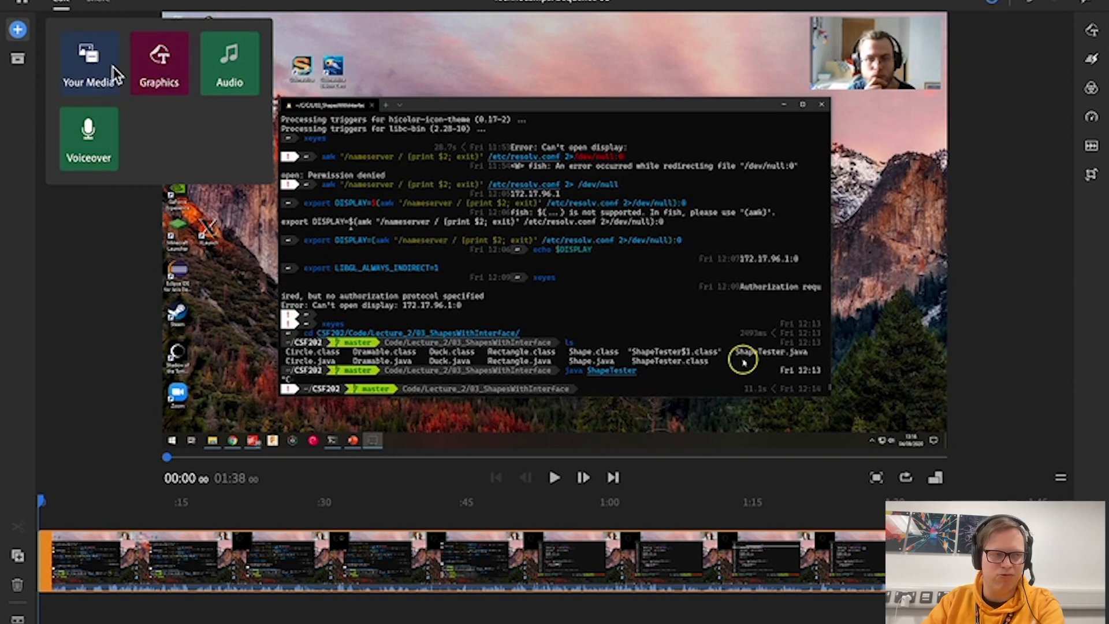
pyautogui.click(112, 228)
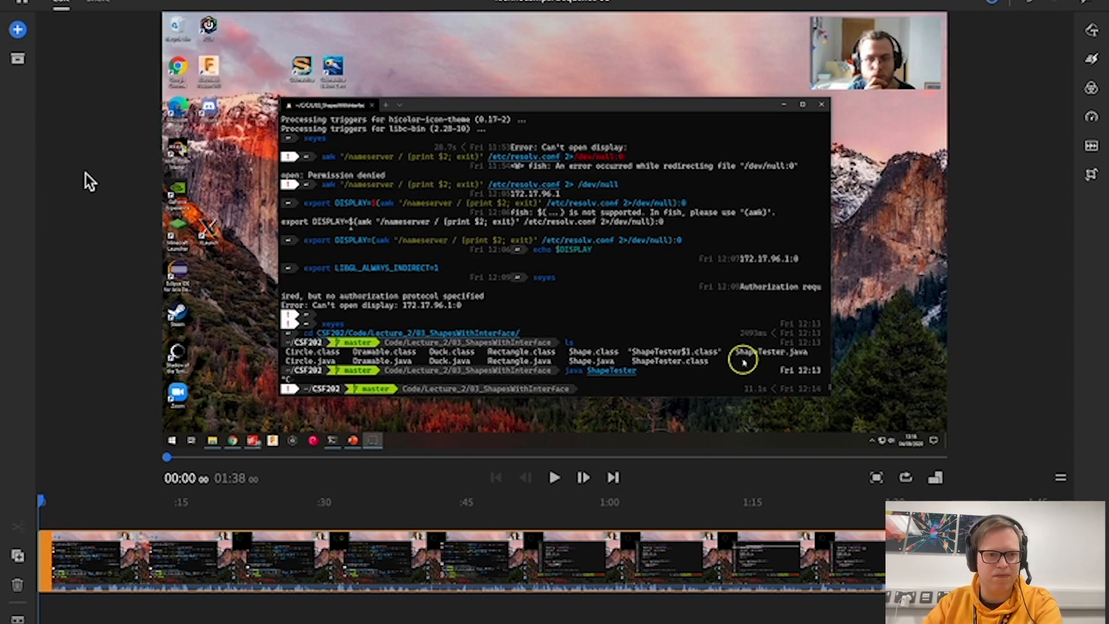
pyautogui.click(19, 61)
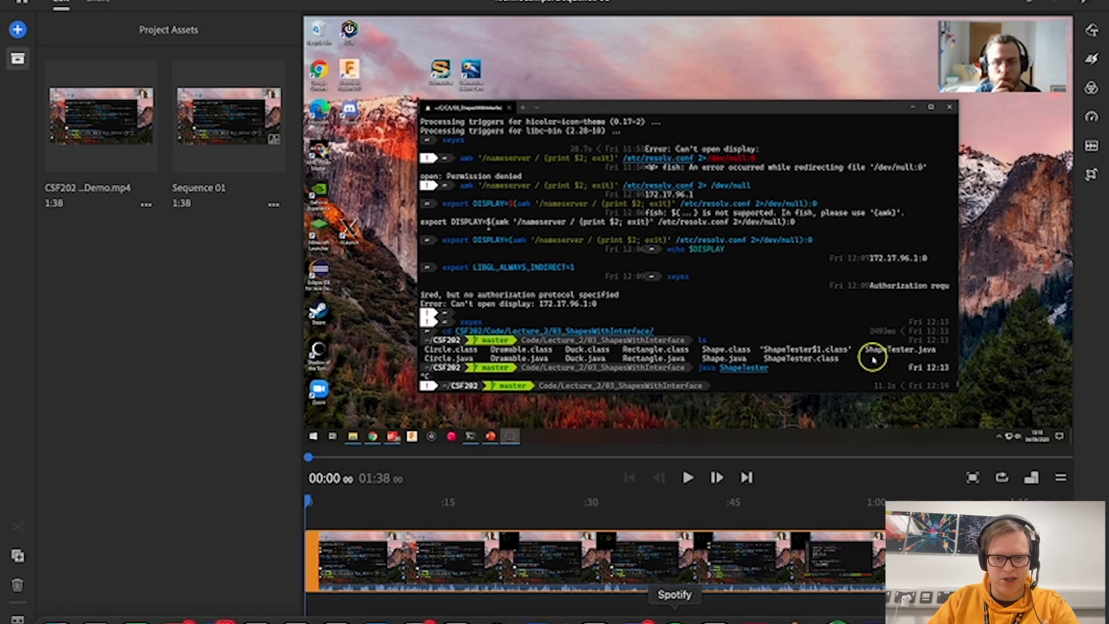
# - Split the lecture clip on the timeline at about 00:40 and undo the split
pyautogui.hscroll(3, 440, 520)
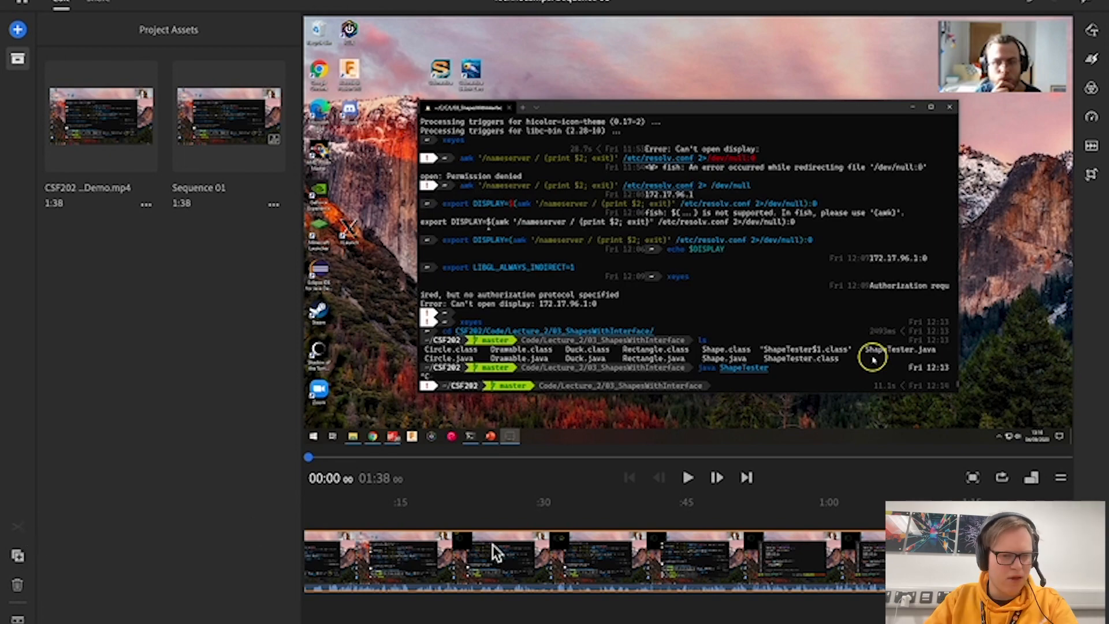
pyautogui.click(575, 542)
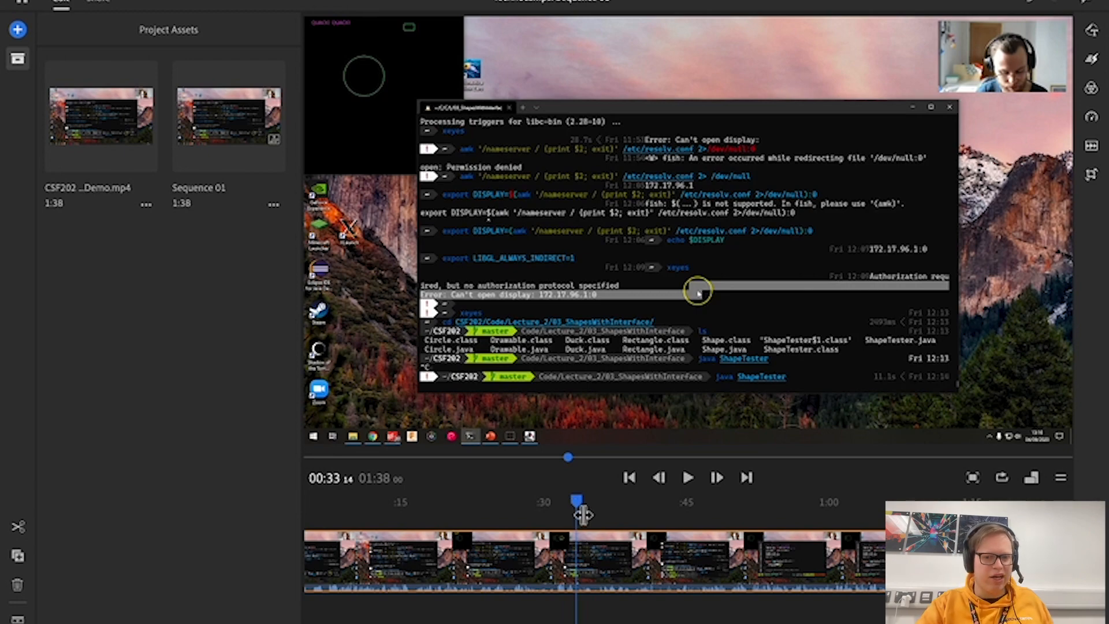
pyautogui.moveTo(676, 504); pyautogui.dragTo(641, 507)
pyautogui.click(440, 504)
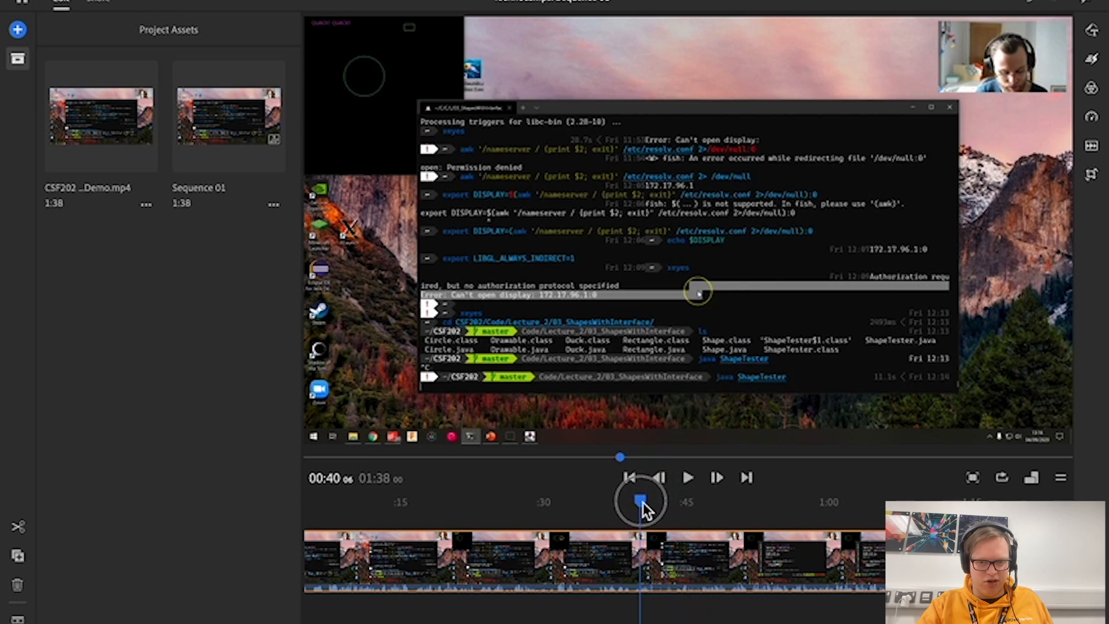
pyautogui.click(18, 529)
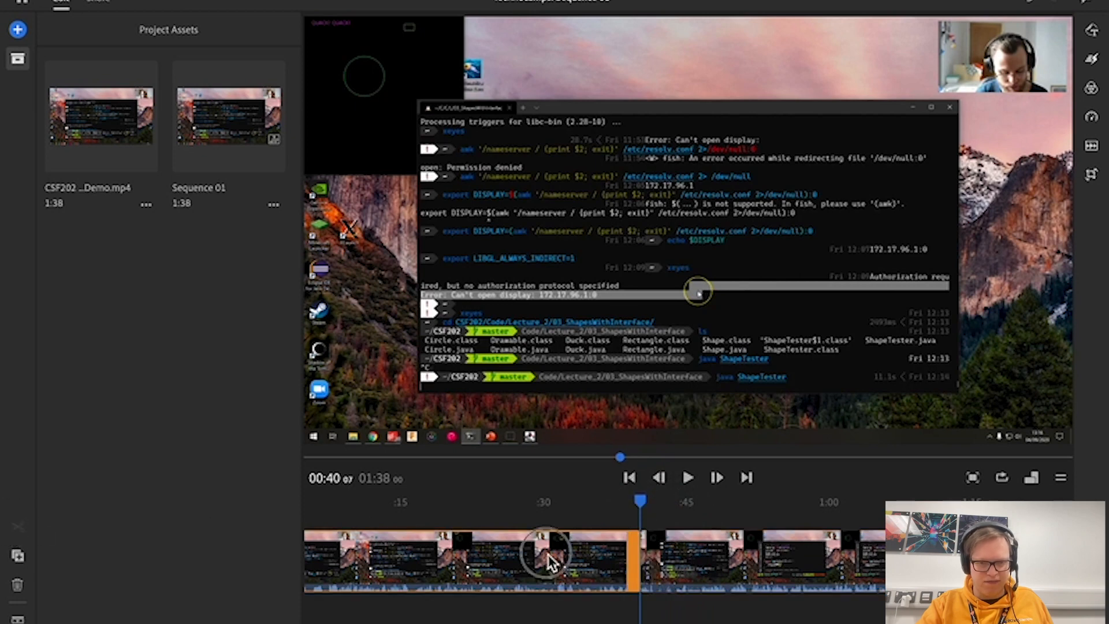
pyautogui.click(736, 558)
pyautogui.click(590, 557)
pyautogui.click(793, 565)
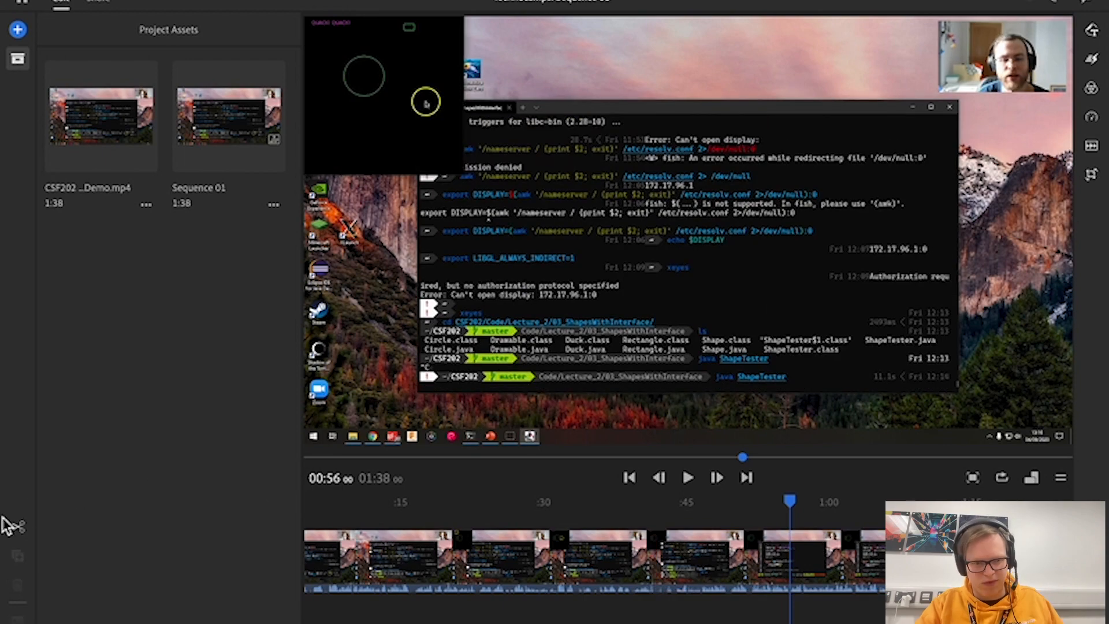
pyautogui.press('Delete')
# - Duplicate the lecture clip on the timeline and delete the copy
pyautogui.click(539, 550)
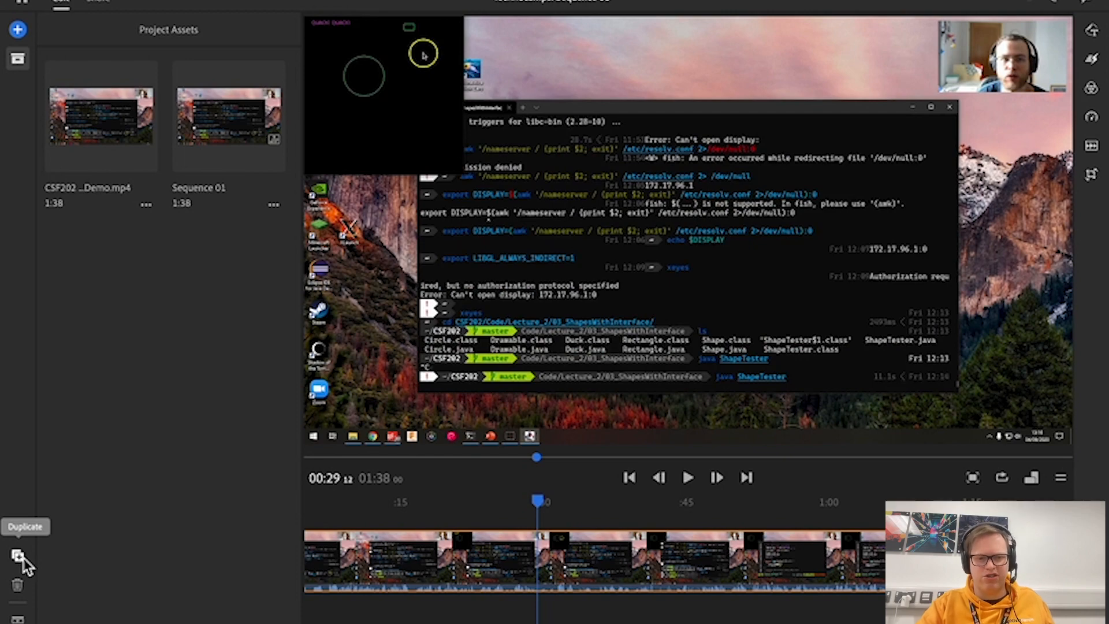
pyautogui.click(22, 557)
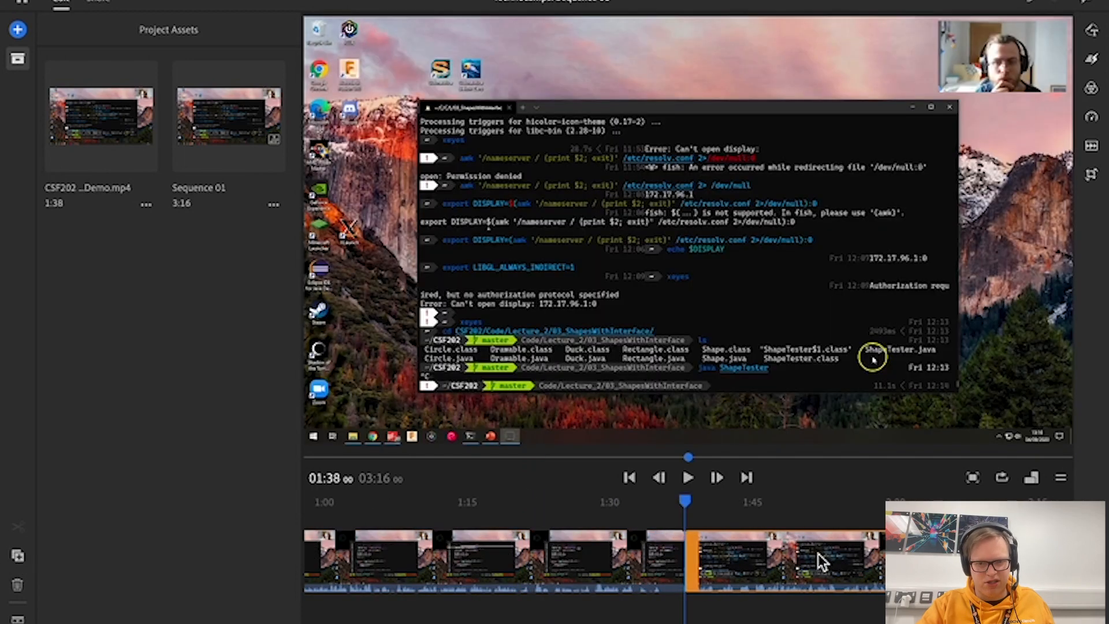
pyautogui.press('Delete')
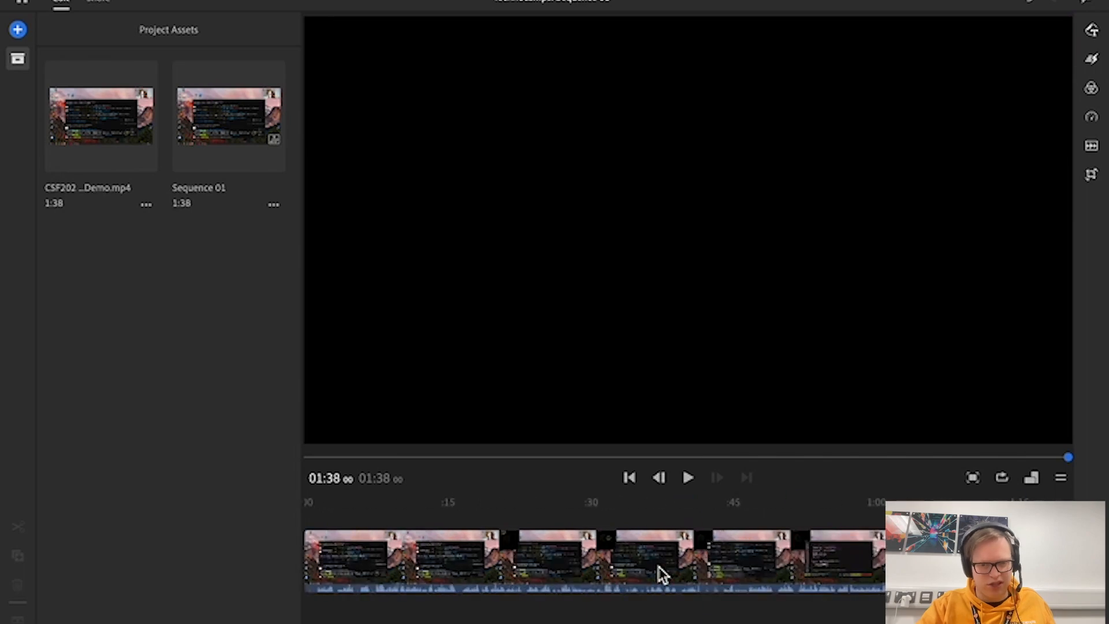
# - Expand the clip's audio to examine its waveform up to about 00:35, and collapse the audio again
pyautogui.click(601, 512)
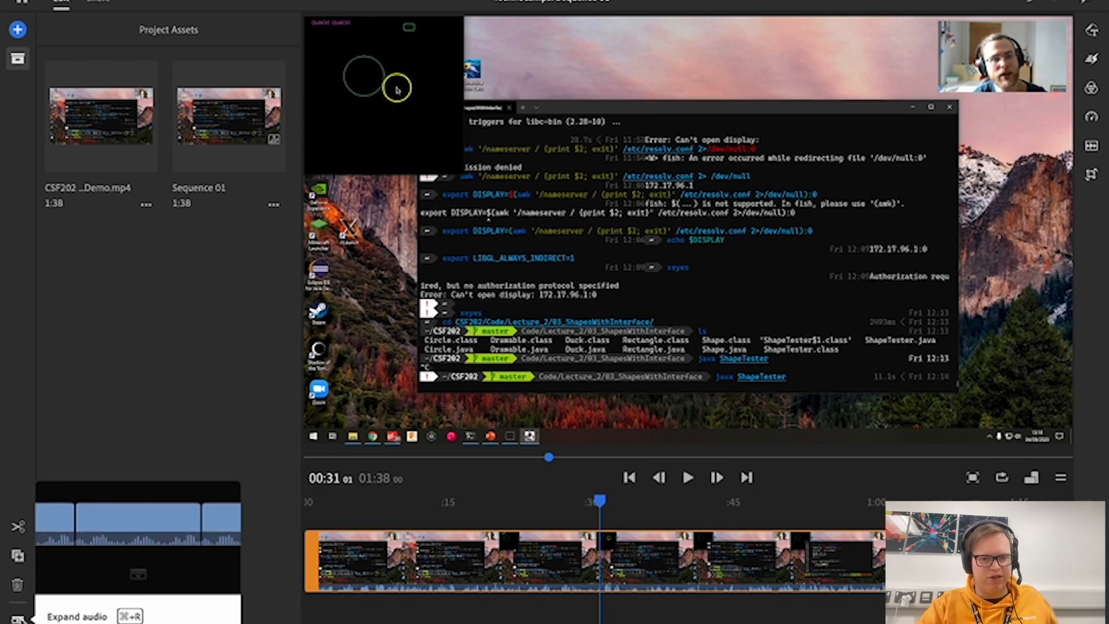
pyautogui.click(19, 619)
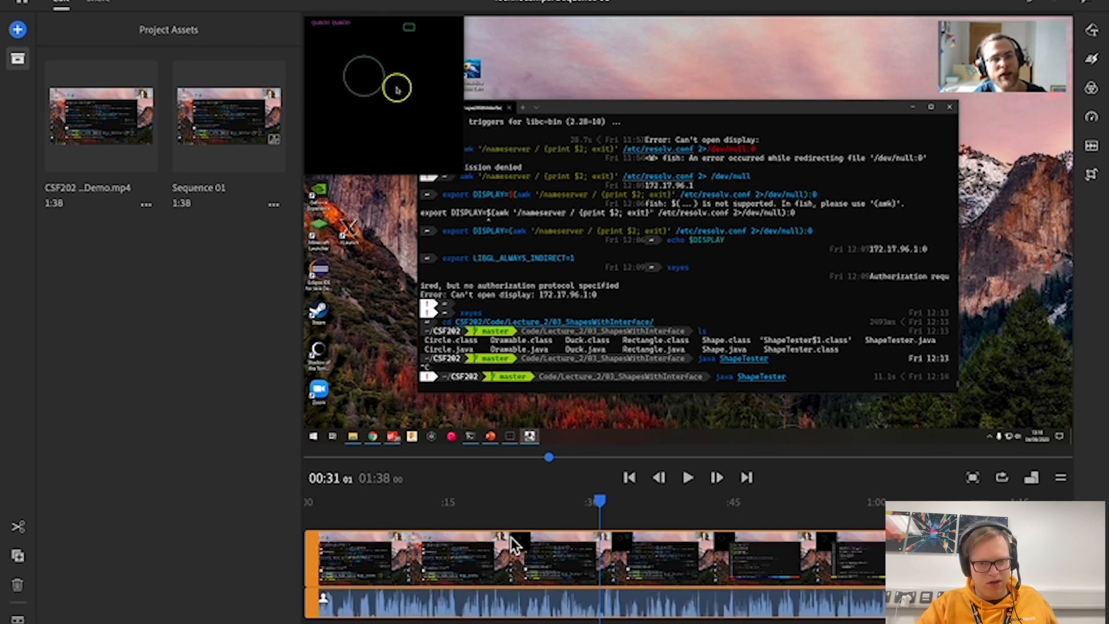
pyautogui.click(550, 537)
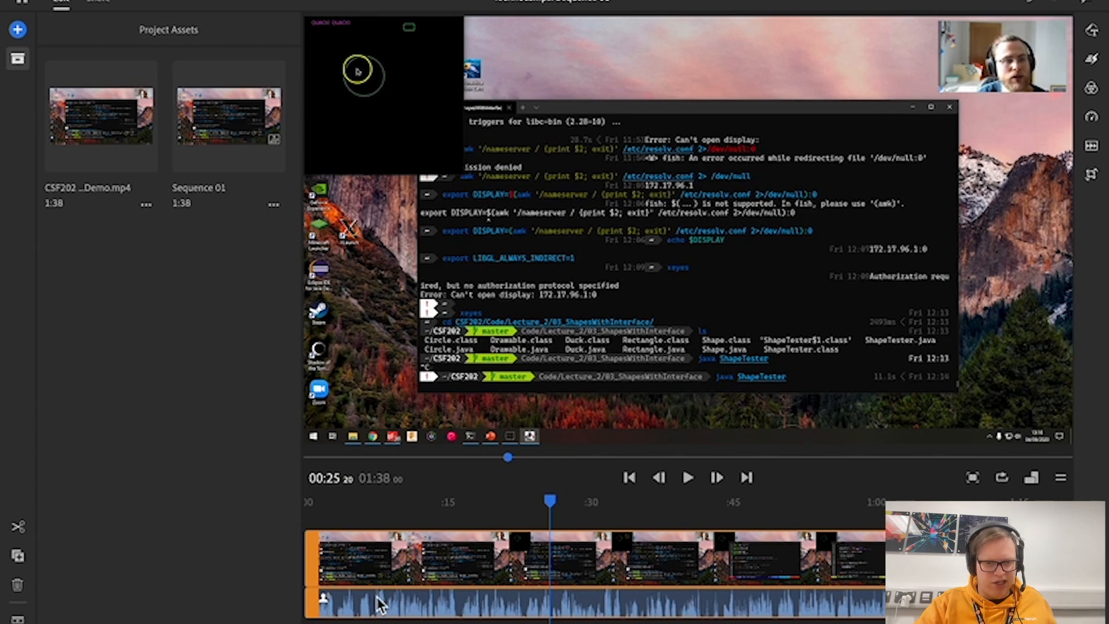
pyautogui.scroll(5, 480, 600)
pyautogui.scroll(-5, 501, 595)
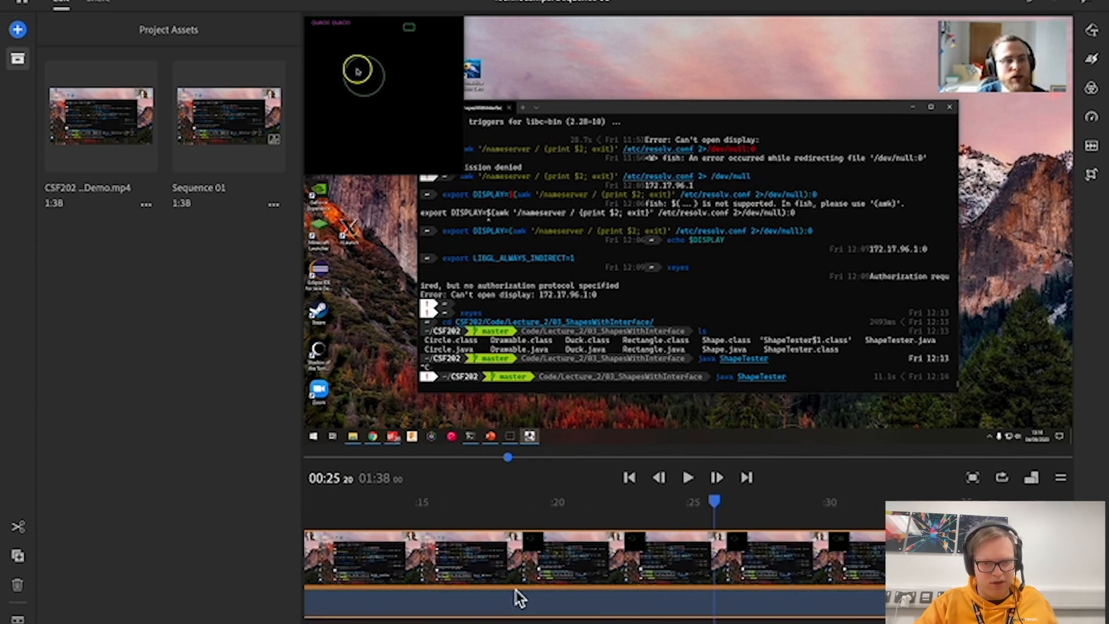
pyautogui.scroll(2, 611, 563)
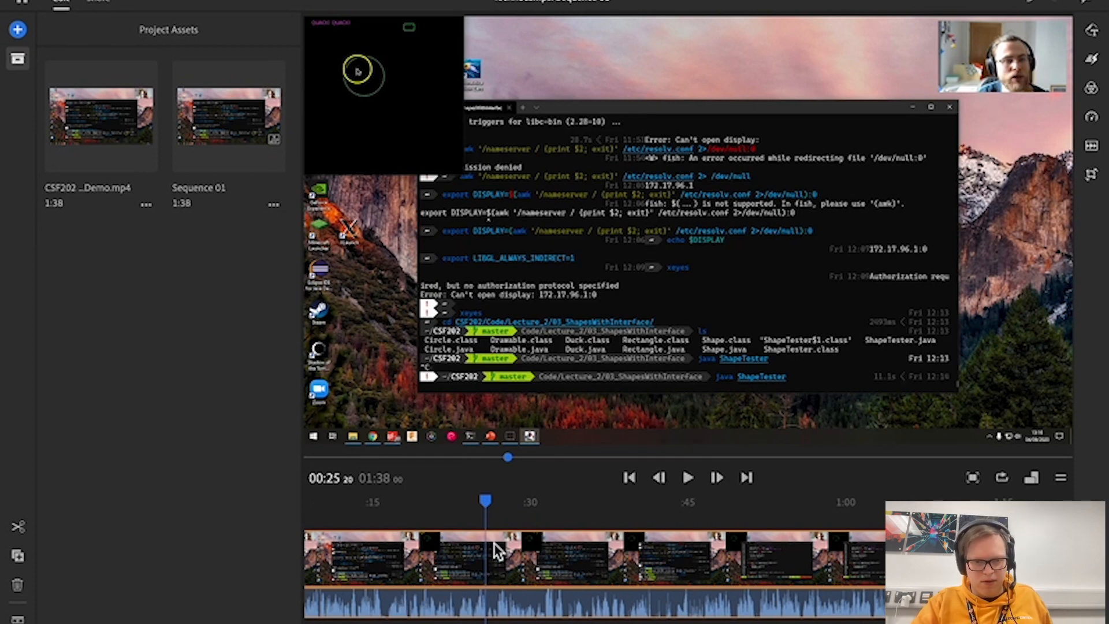
pyautogui.click(506, 510)
pyautogui.moveTo(487, 504); pyautogui.dragTo(584, 517)
pyautogui.click(578, 581)
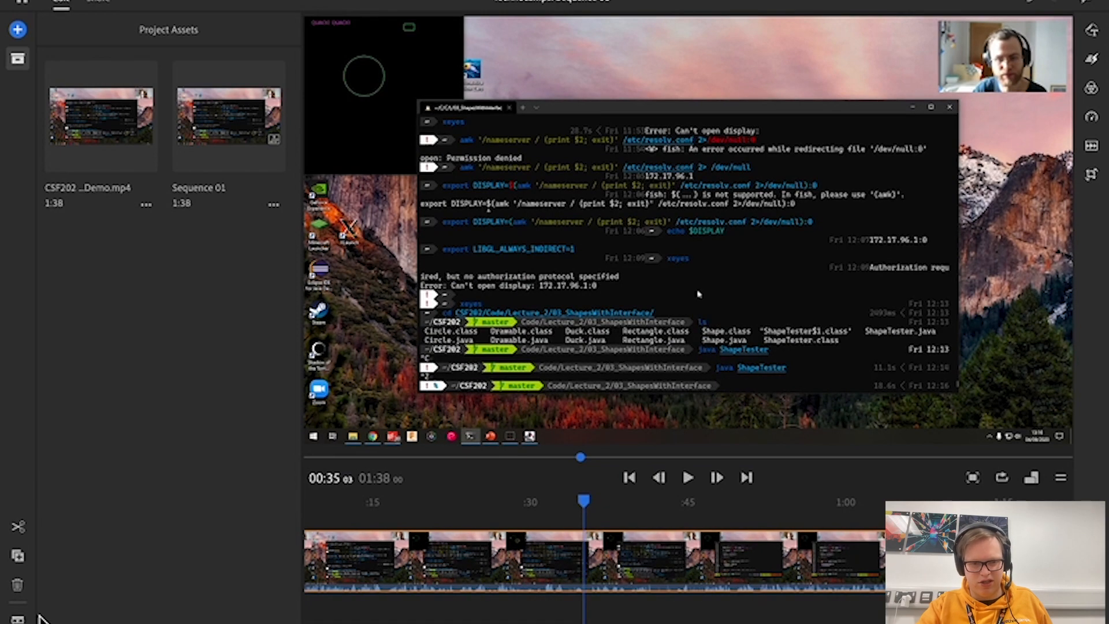
pyautogui.click(17, 620)
pyautogui.click(17, 619)
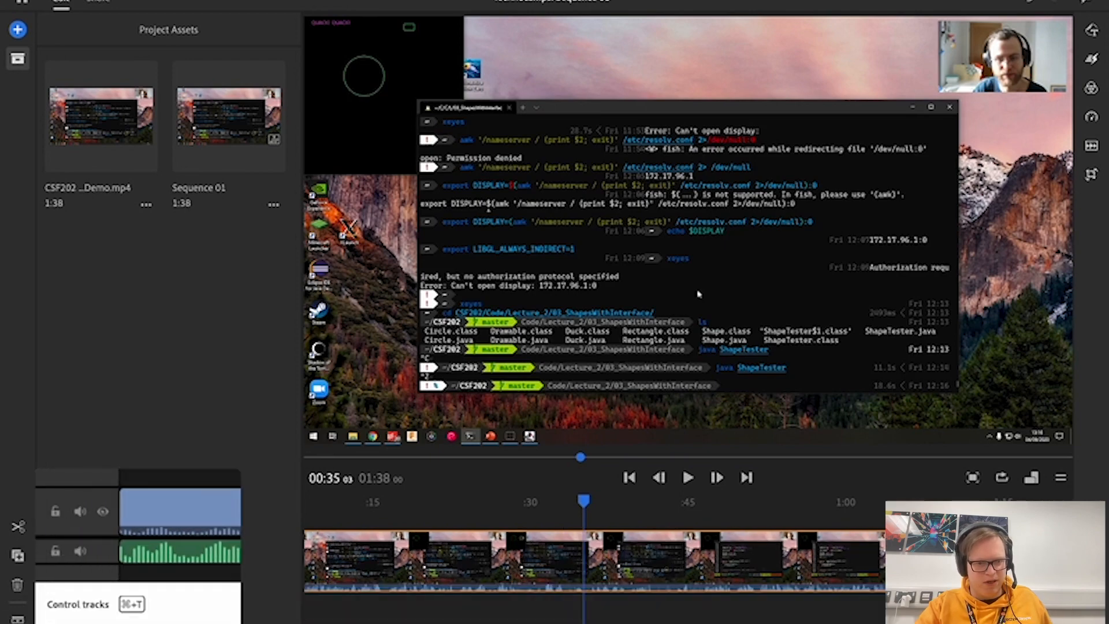
# - Show the track controls for the timeline to examine their options, and hide them again
pyautogui.click(17, 619)
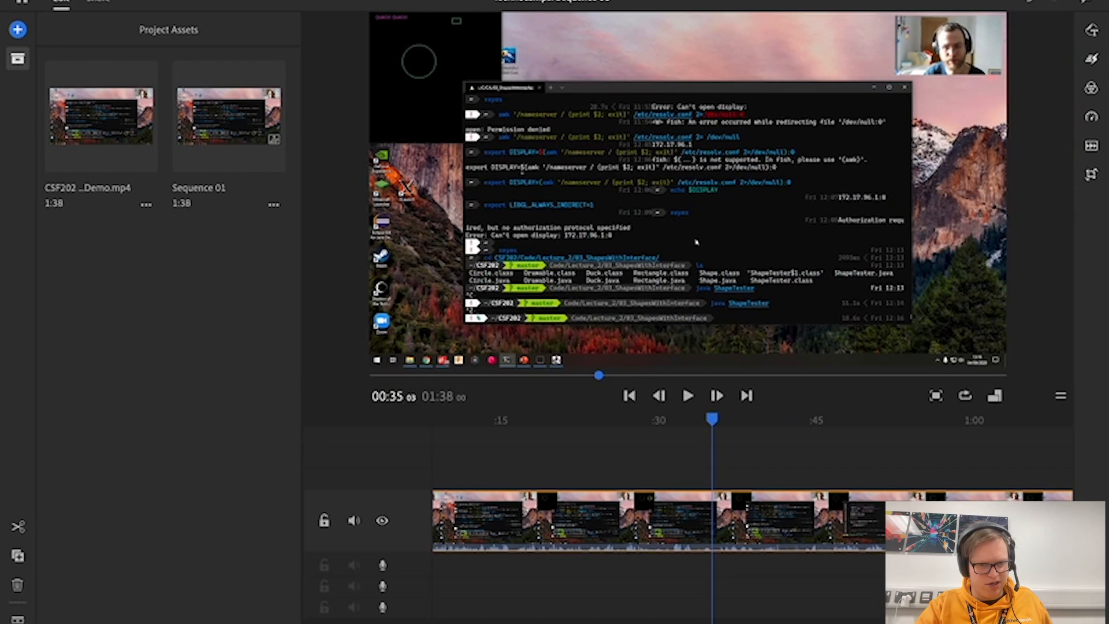
pyautogui.click(17, 619)
pyautogui.click(18, 620)
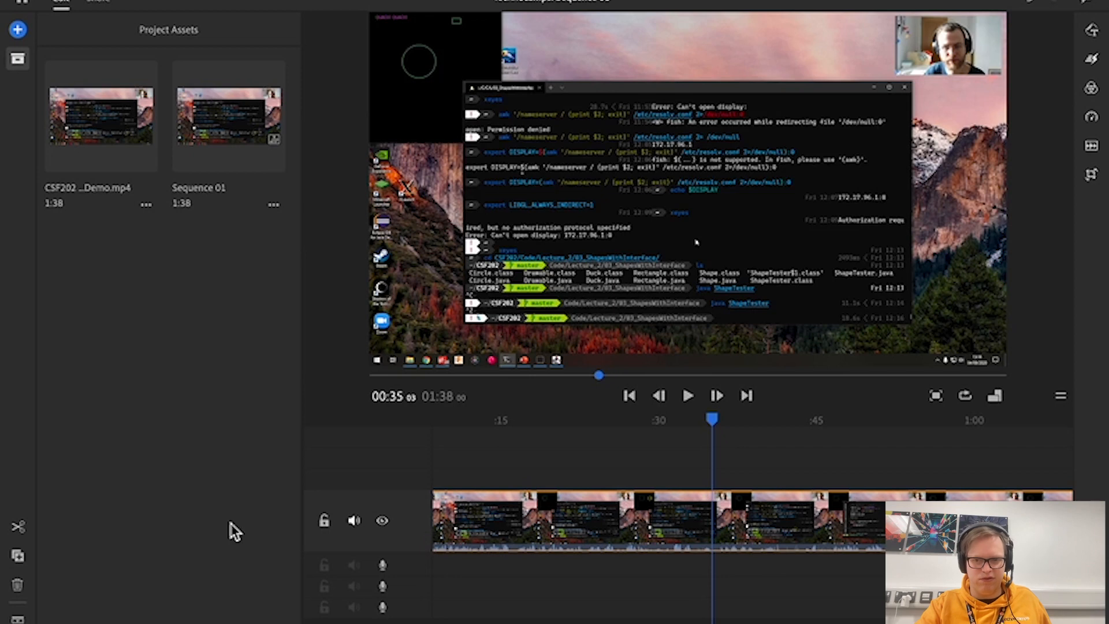
pyautogui.click(18, 623)
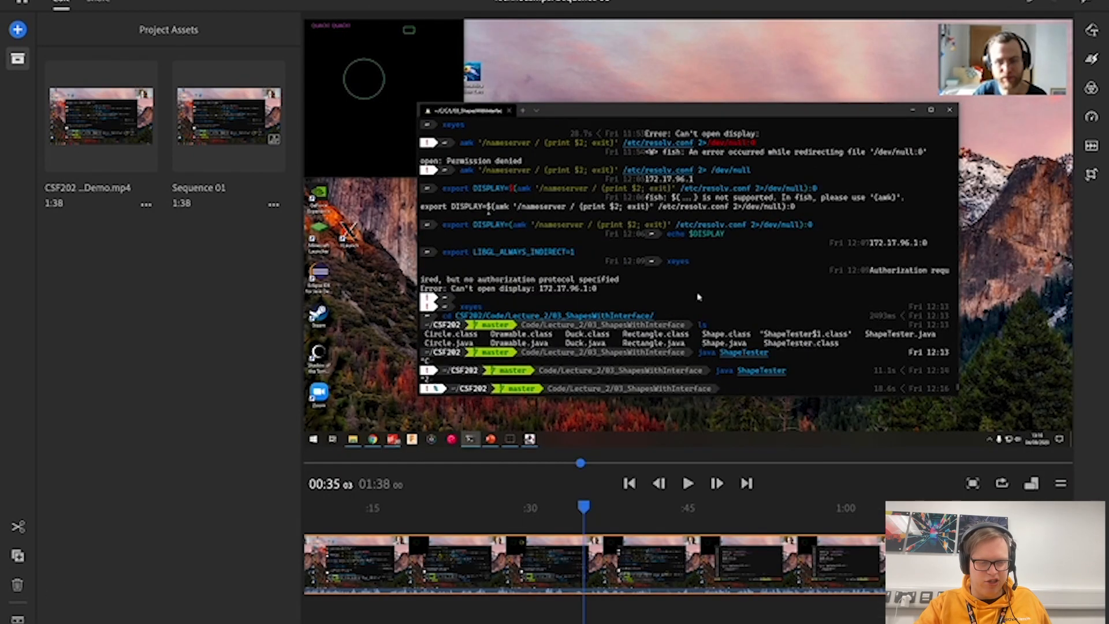
# - Select the CSF202 demo video in the project assets and clear the selection
pyautogui.click(210, 350)
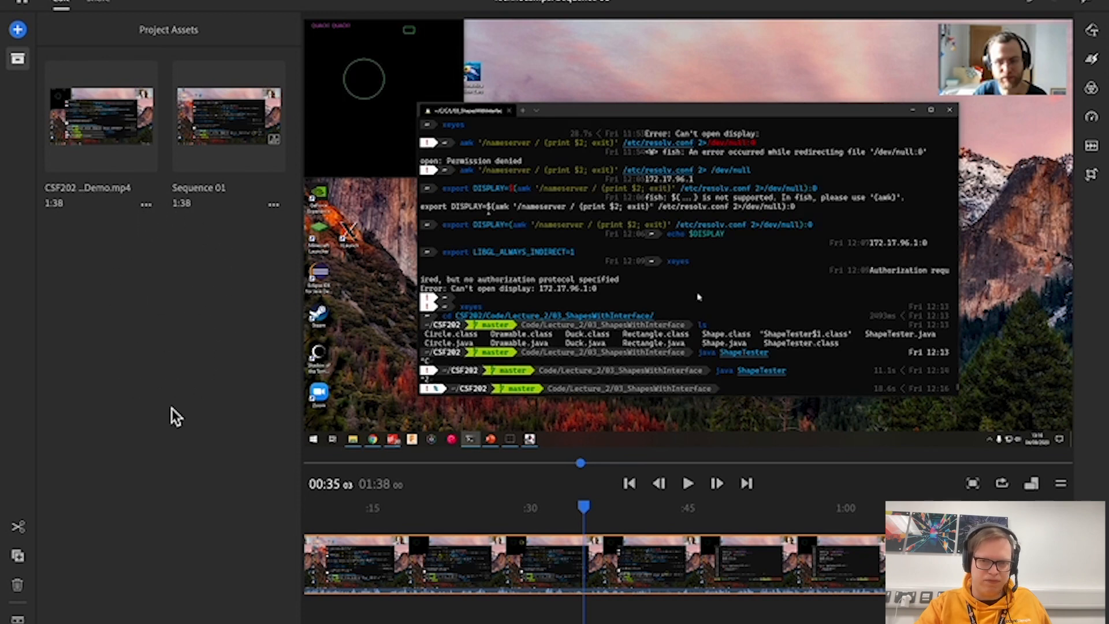
pyautogui.click(120, 163)
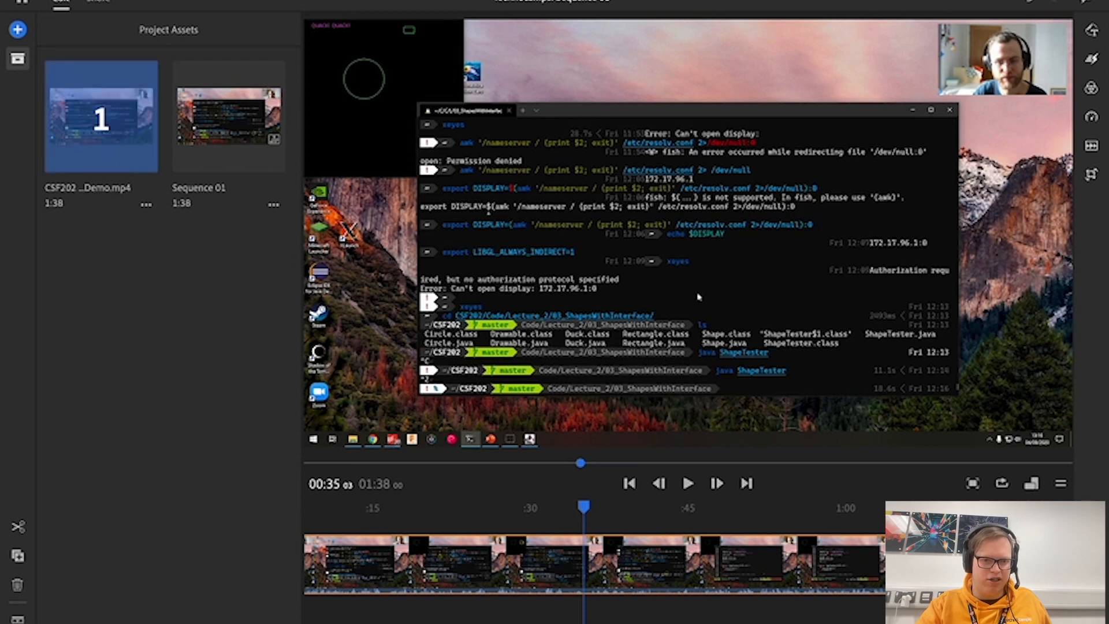
pyautogui.click(137, 288)
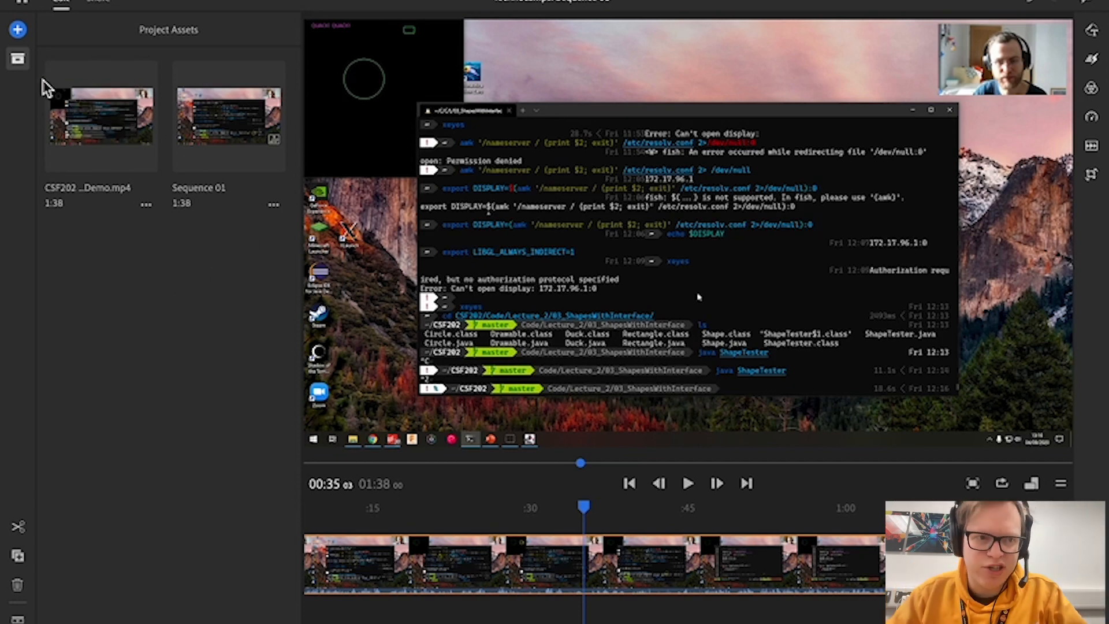
# - Hide the project assets and open the Graphics settings
pyautogui.click(20, 64)
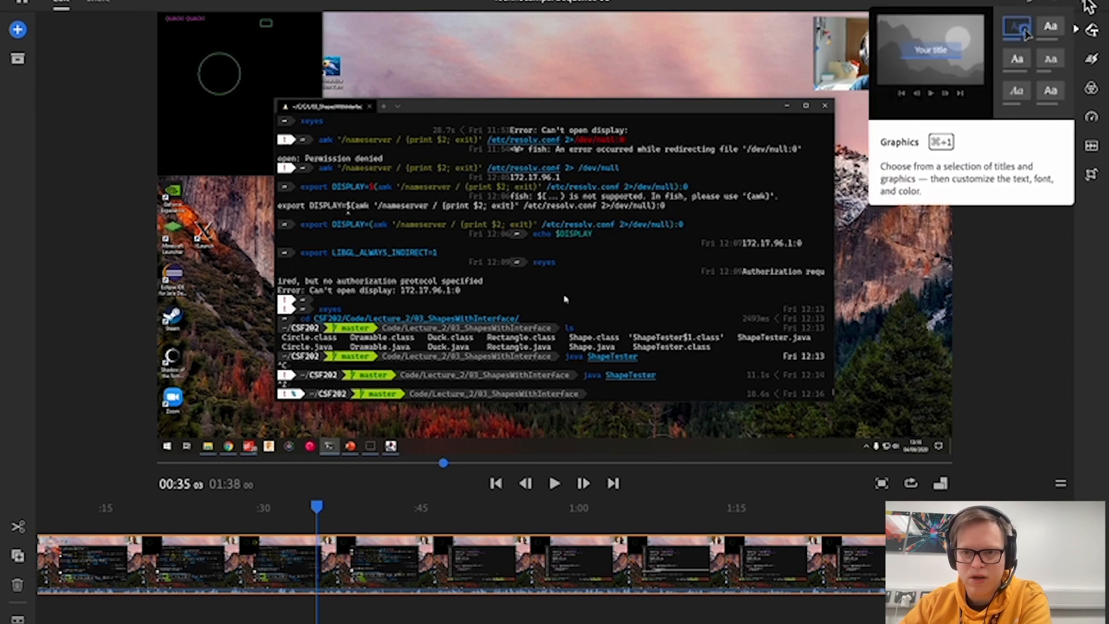
pyautogui.click(1091, 36)
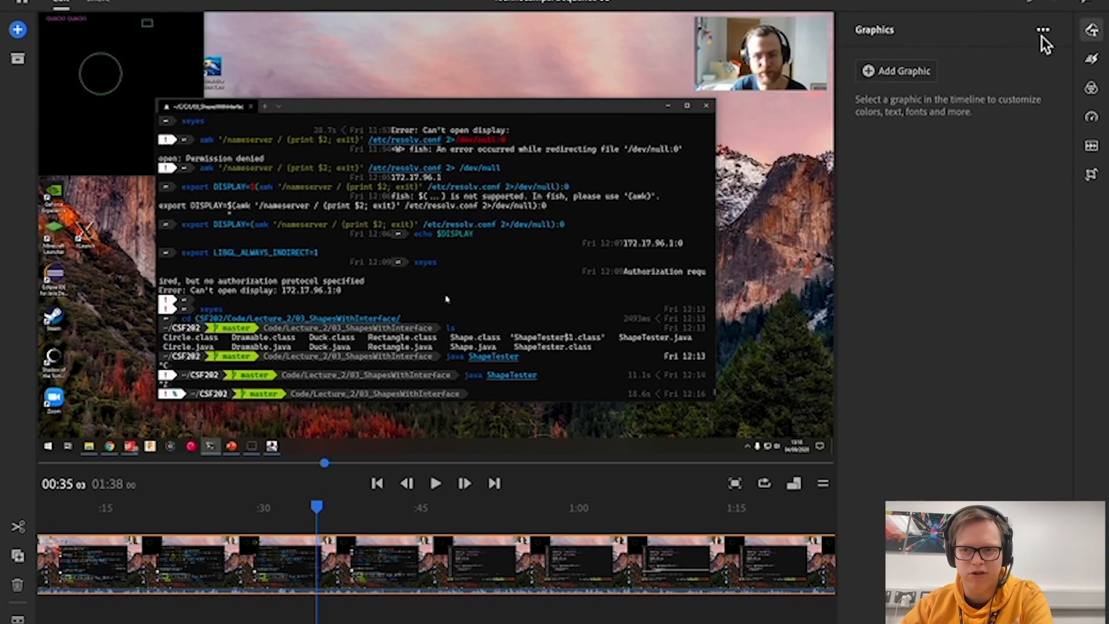
# - Close the Graphics settings, and view the Effects settings for Transitions, Pan and Zoom and Auto Reframe before closing them
pyautogui.click(1099, 33)
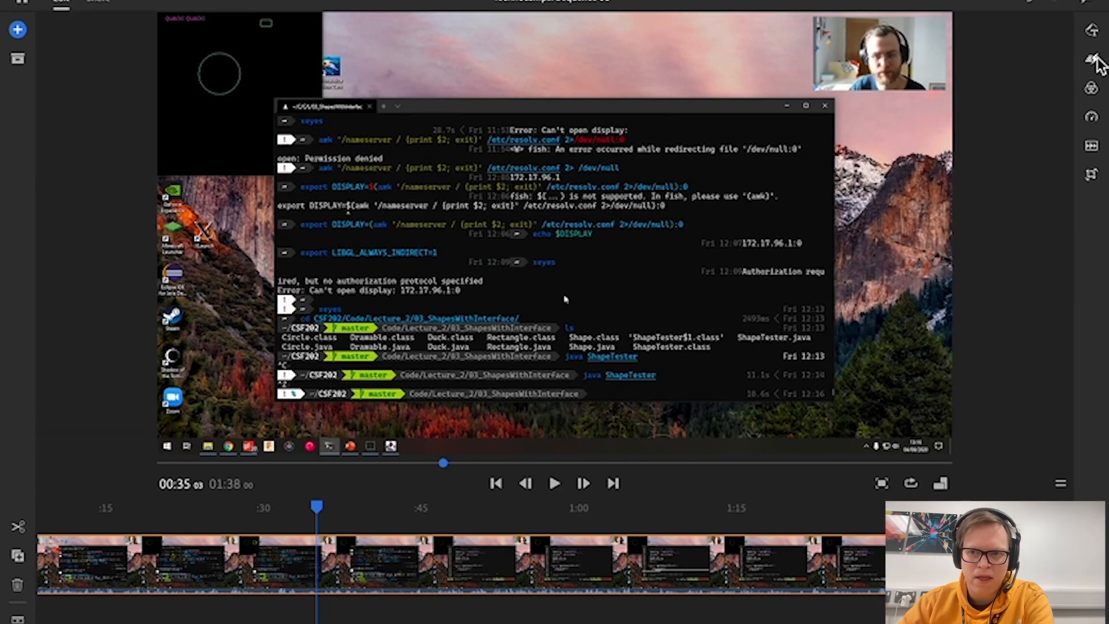
pyautogui.click(1093, 60)
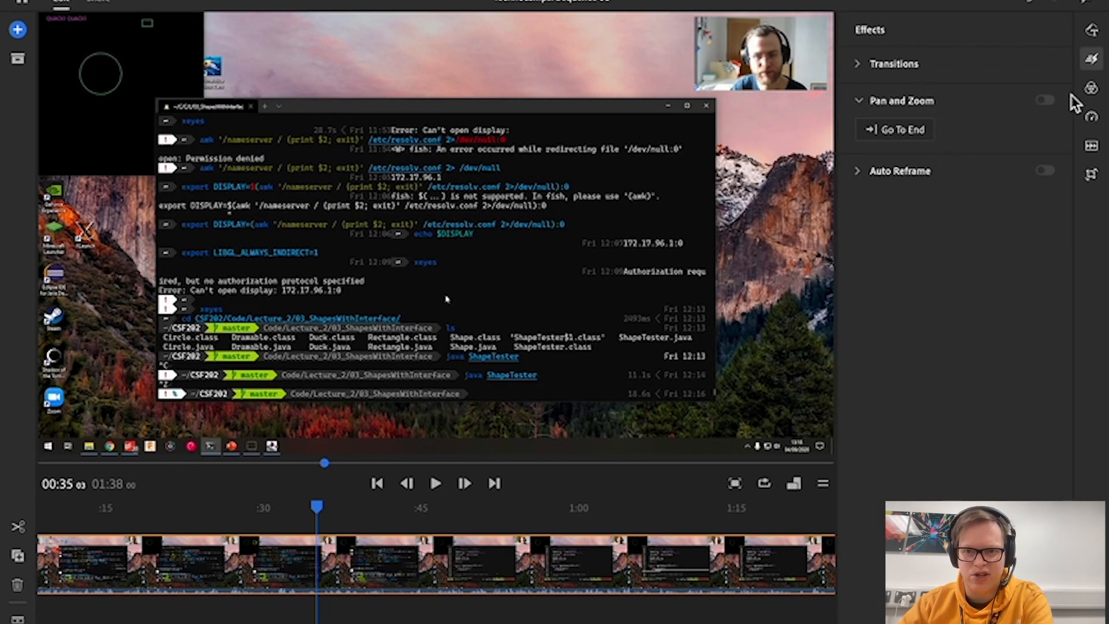
pyautogui.click(1095, 62)
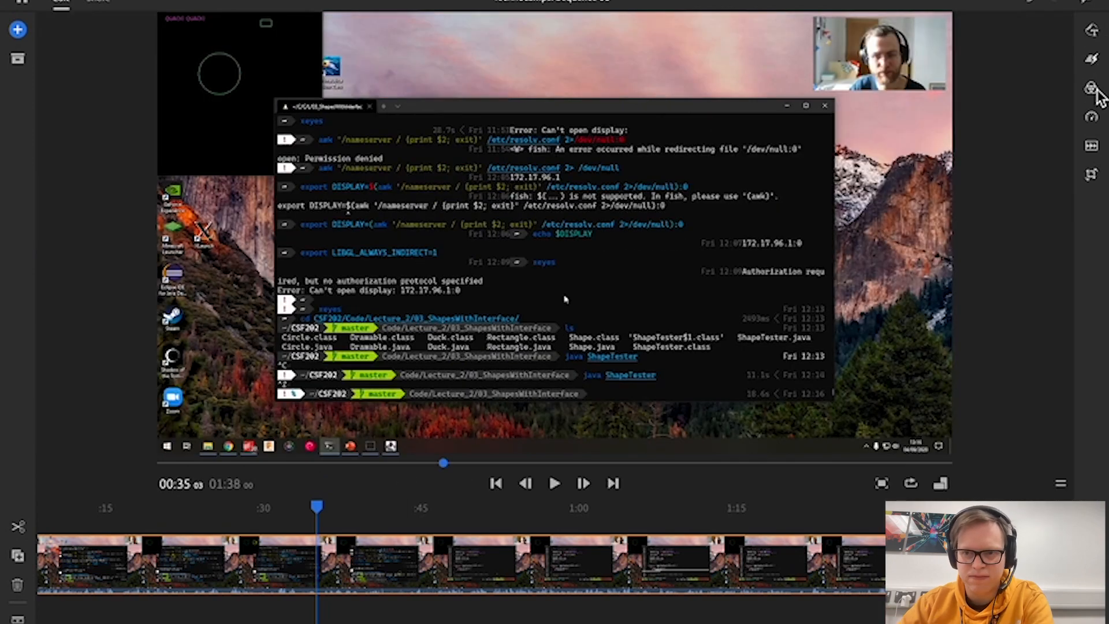
# - Open the Color settings, examine the built-in presets and the manual adjustment options, and close the settings
pyautogui.click(1094, 90)
pyautogui.scroll(-5, 962, 194)
pyautogui.scroll(10, 962, 193)
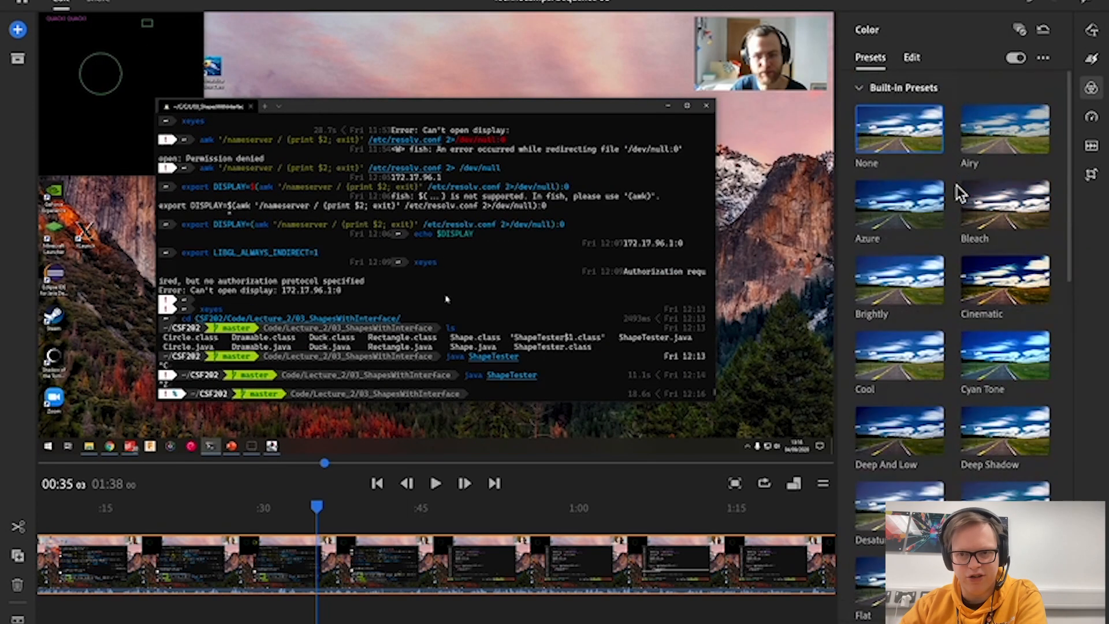
pyautogui.click(912, 60)
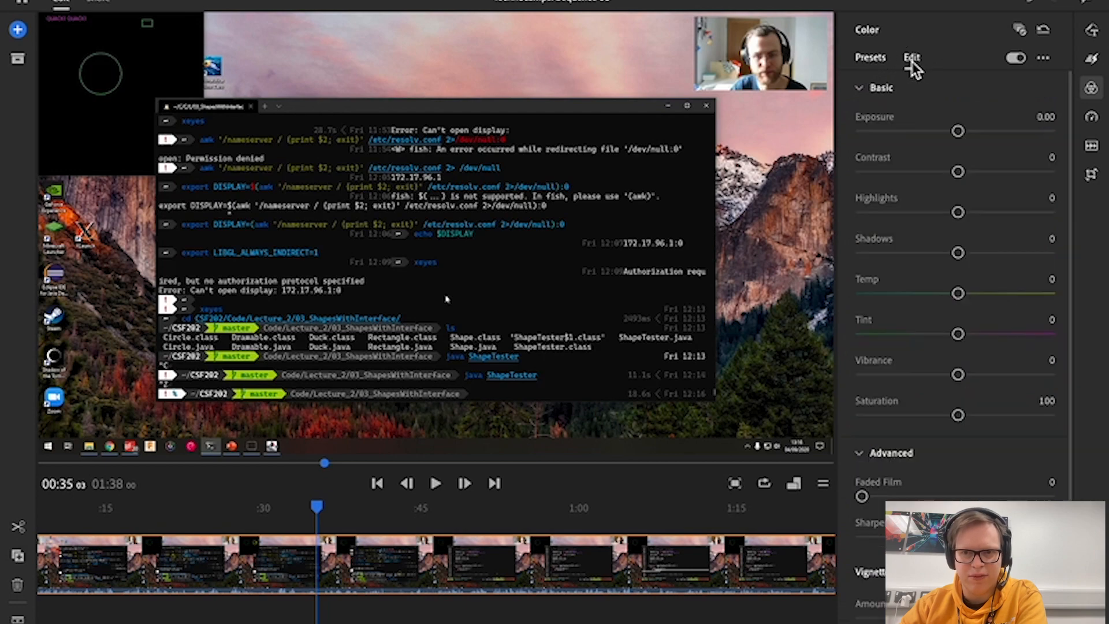
pyautogui.click(869, 58)
pyautogui.click(1092, 88)
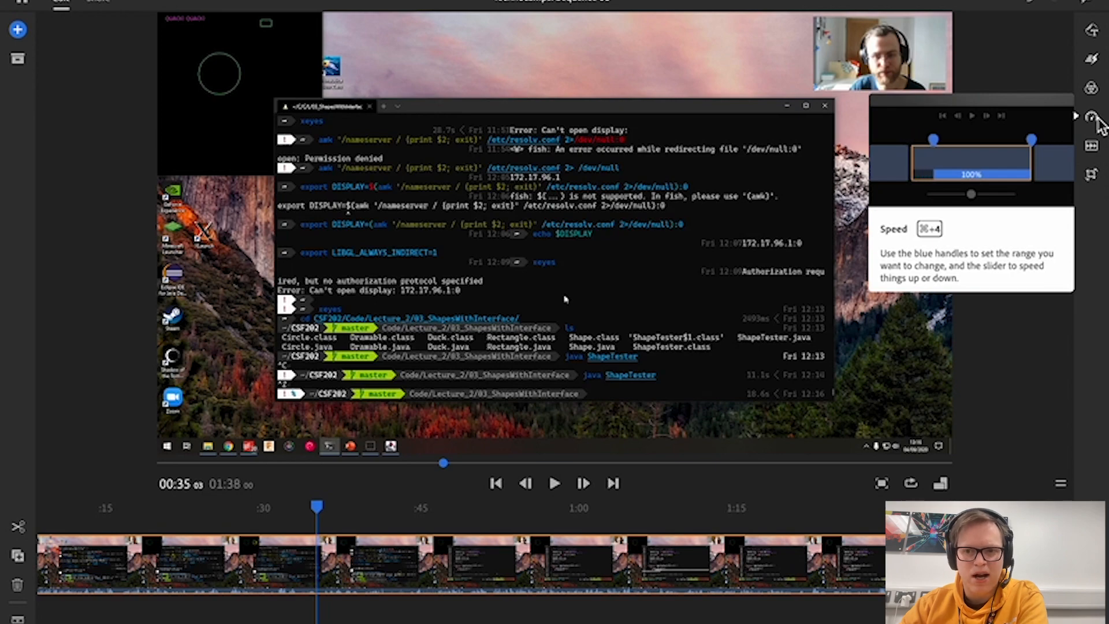
# - View the clip's Speed settings and Audio settings to examine their options, closing each one again
pyautogui.click(1092, 118)
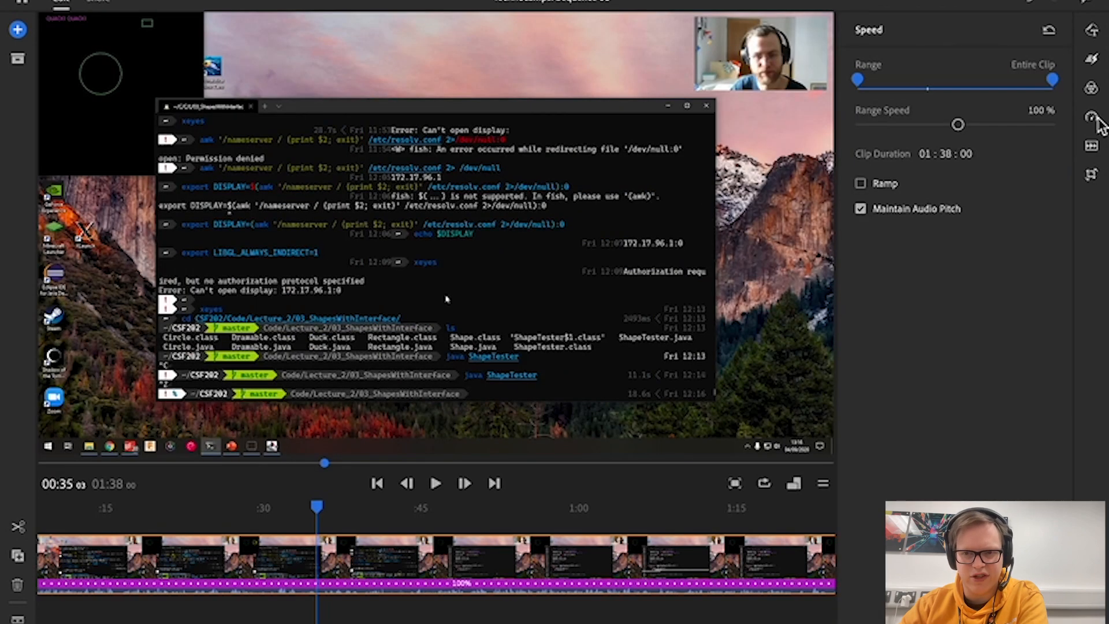
pyautogui.click(1097, 119)
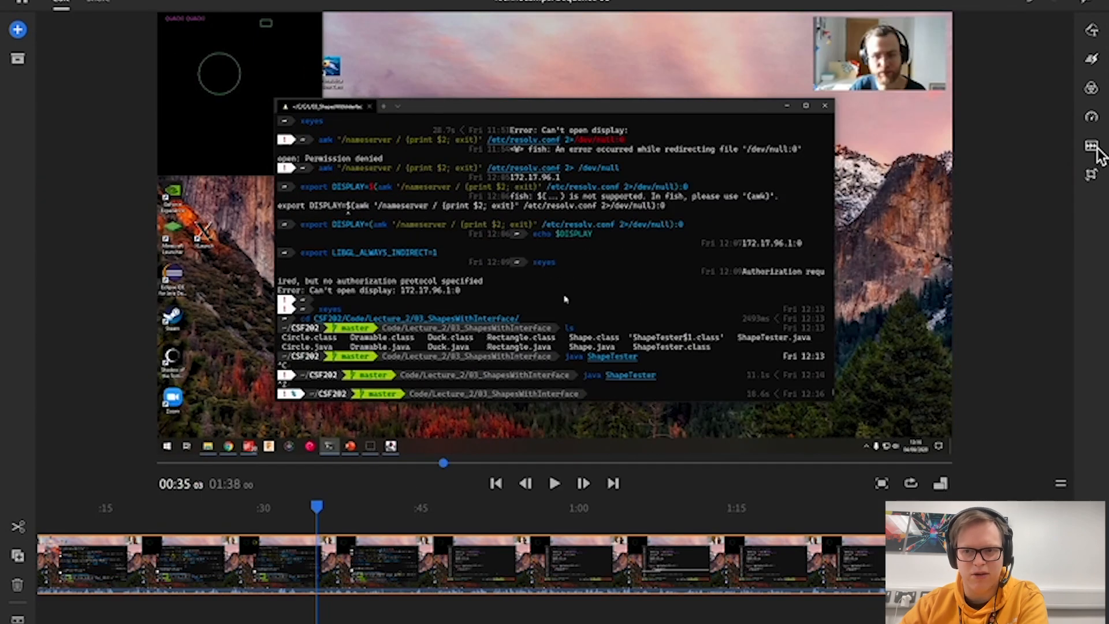
pyautogui.click(1098, 152)
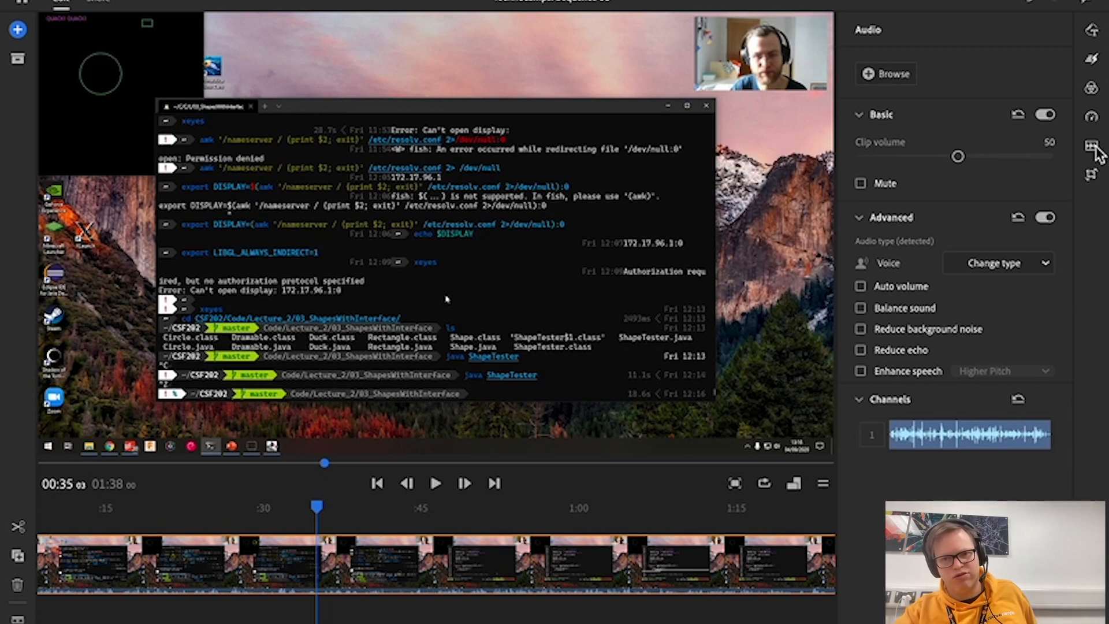
pyautogui.click(1094, 148)
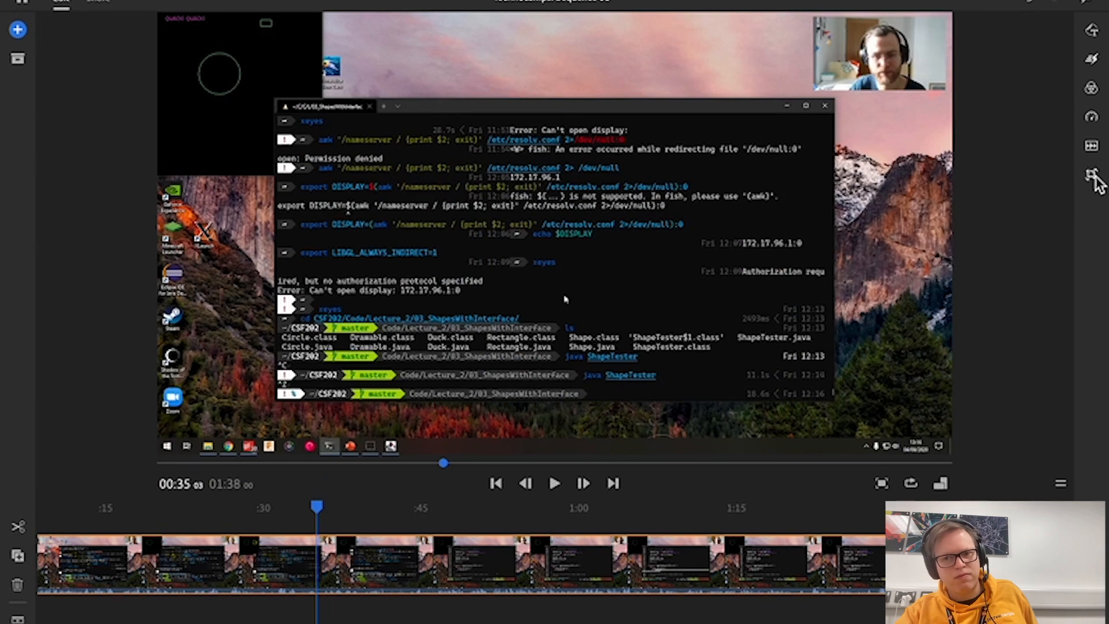
# - Open the Transform settings to examine the position, rotation, opacity, scale and crop options, and close them
pyautogui.click(1095, 180)
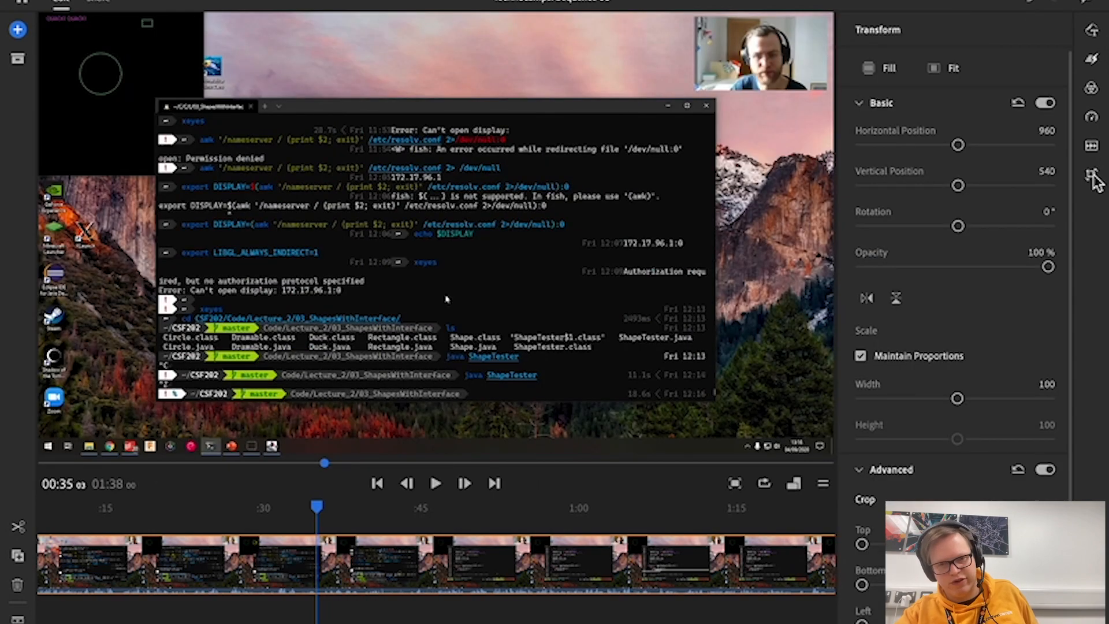
pyautogui.click(1095, 180)
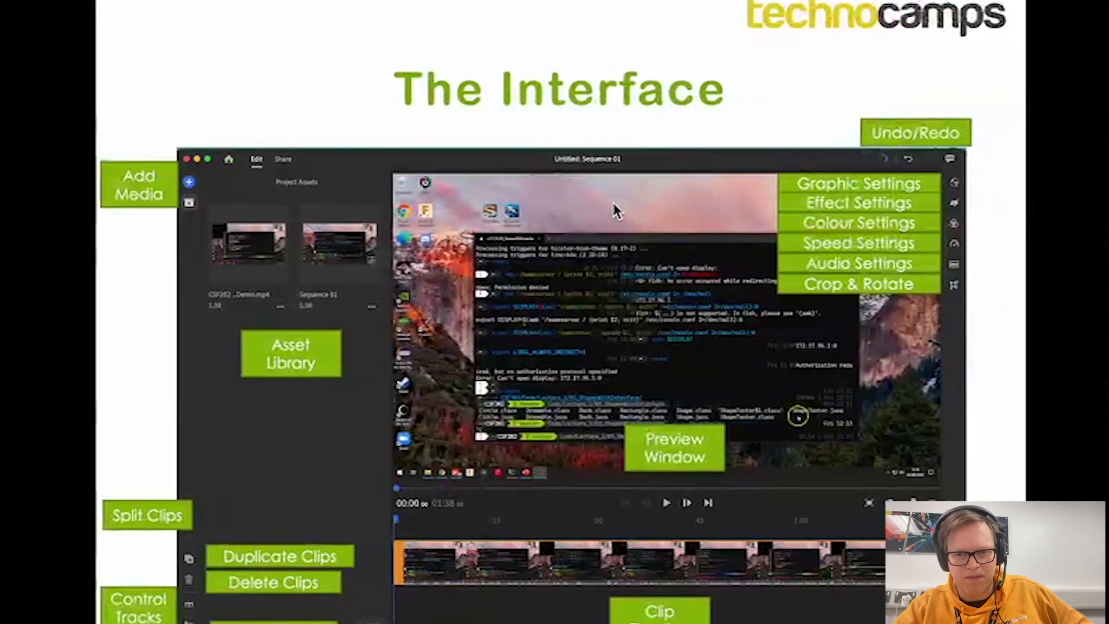
pyautogui.press('Right')
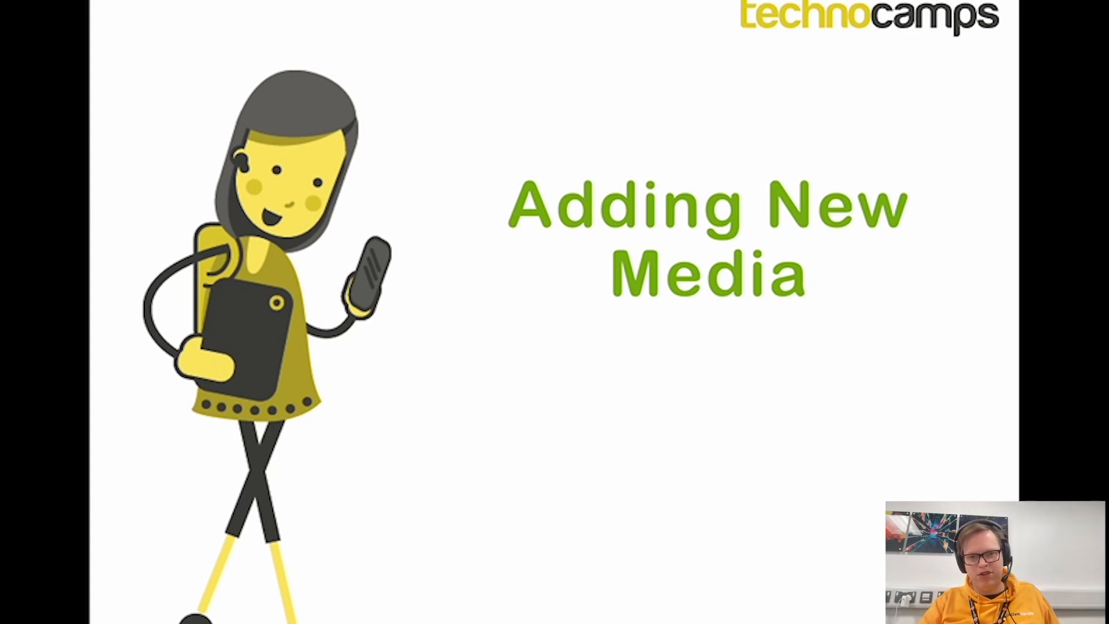
pyautogui.press('Right')
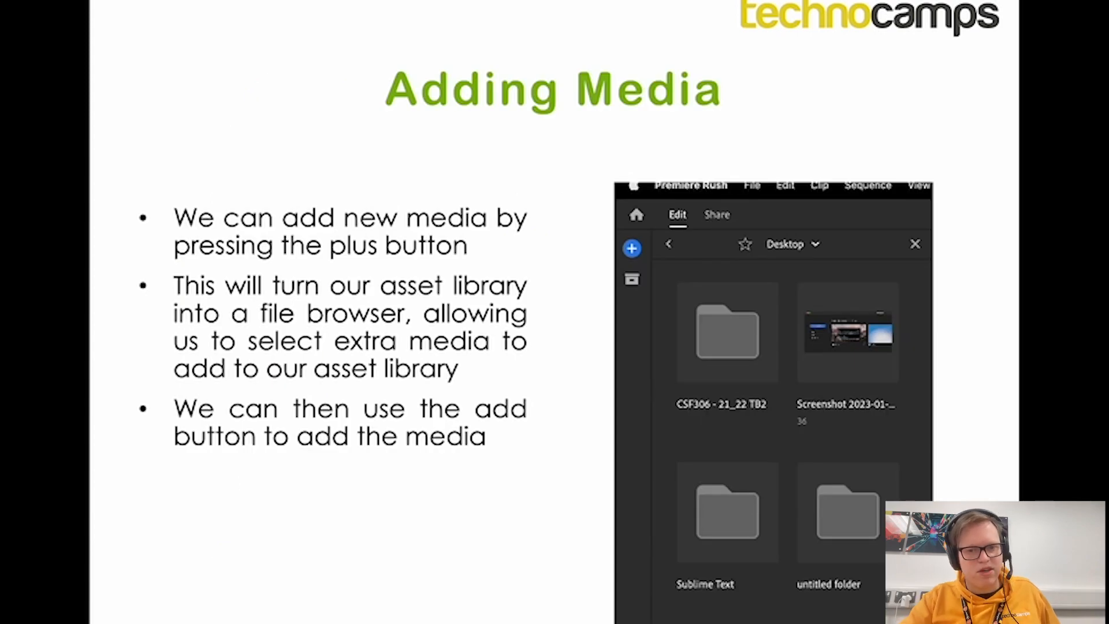
pyautogui.hotkey('ctrl', 'Left')
pyautogui.hotkey('ctrl', 'Right')
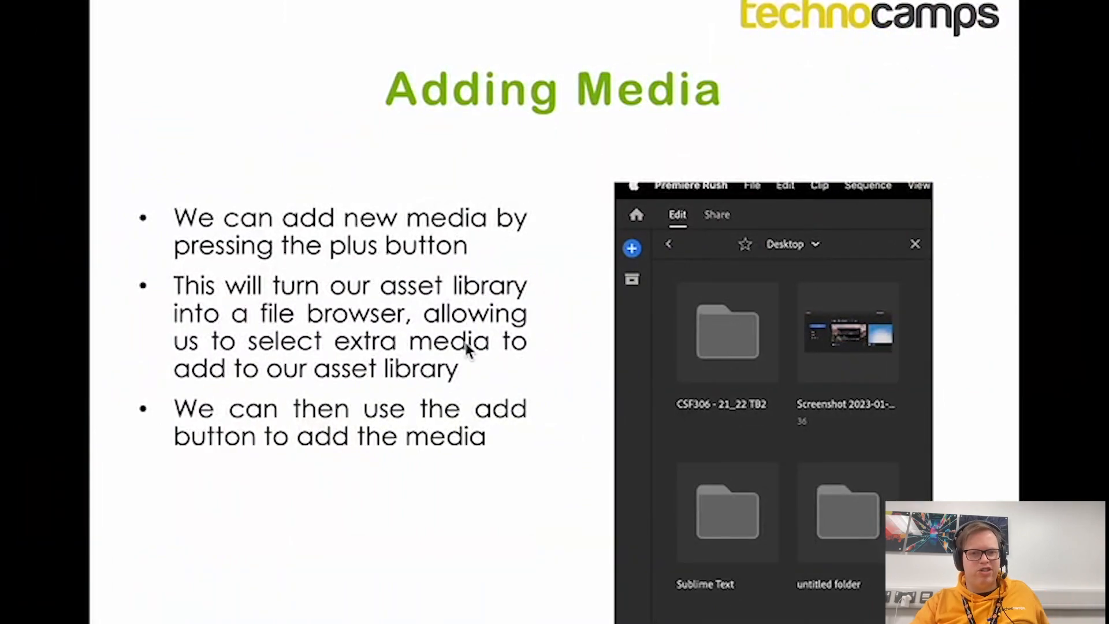
# - Switch to Premiere Rush and browse your media through the Desktop to the premiereFolder folder
pyautogui.hotkey('ctrl', 'Left')
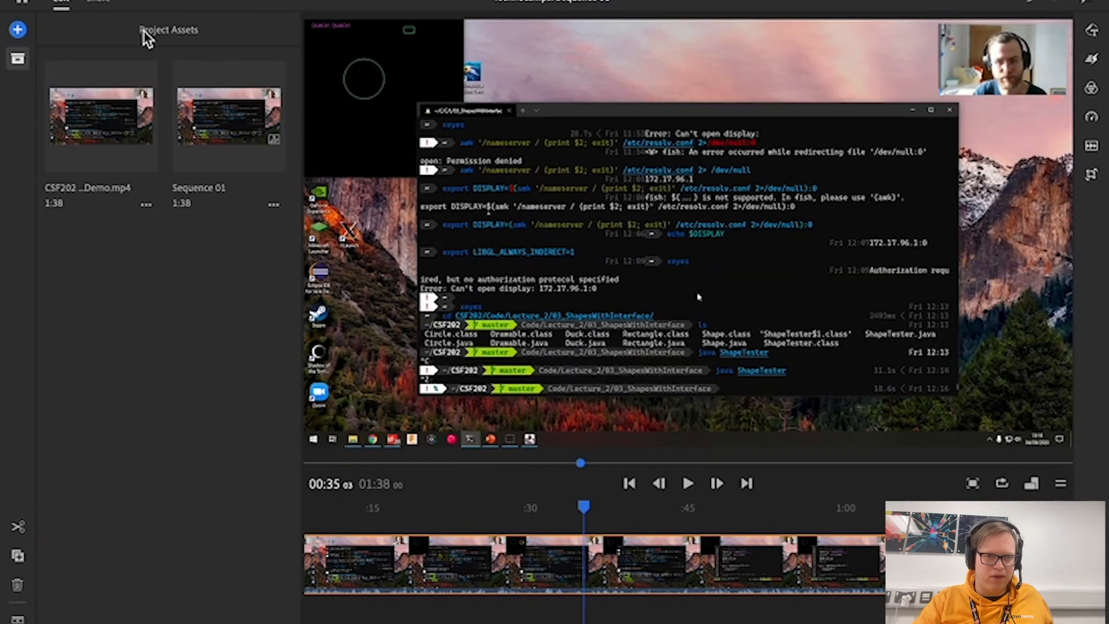
pyautogui.click(18, 33)
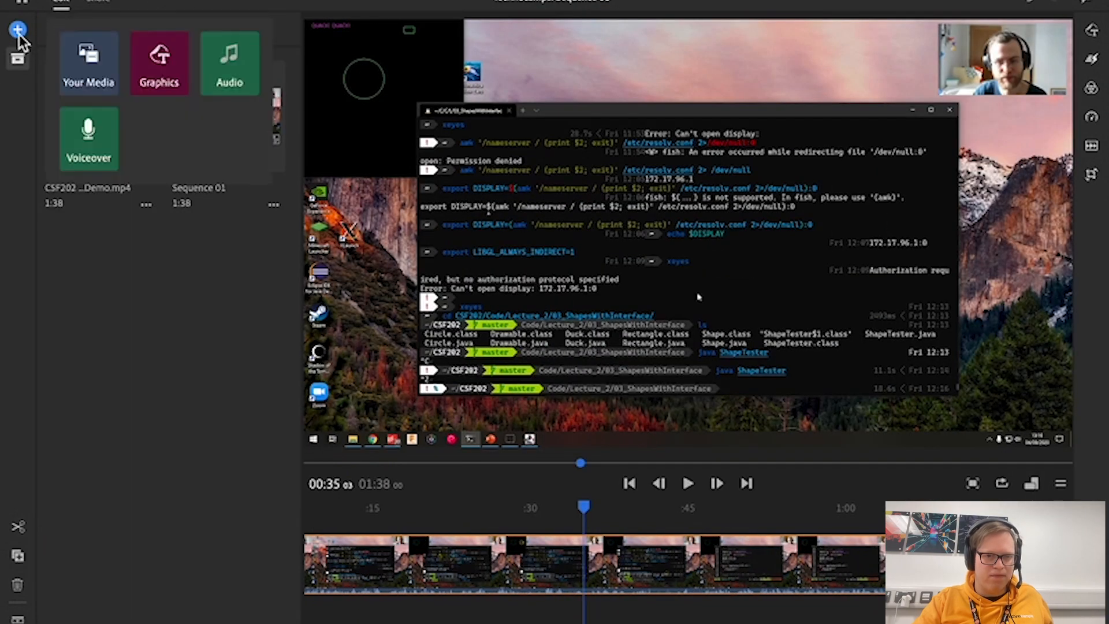
pyautogui.click(87, 68)
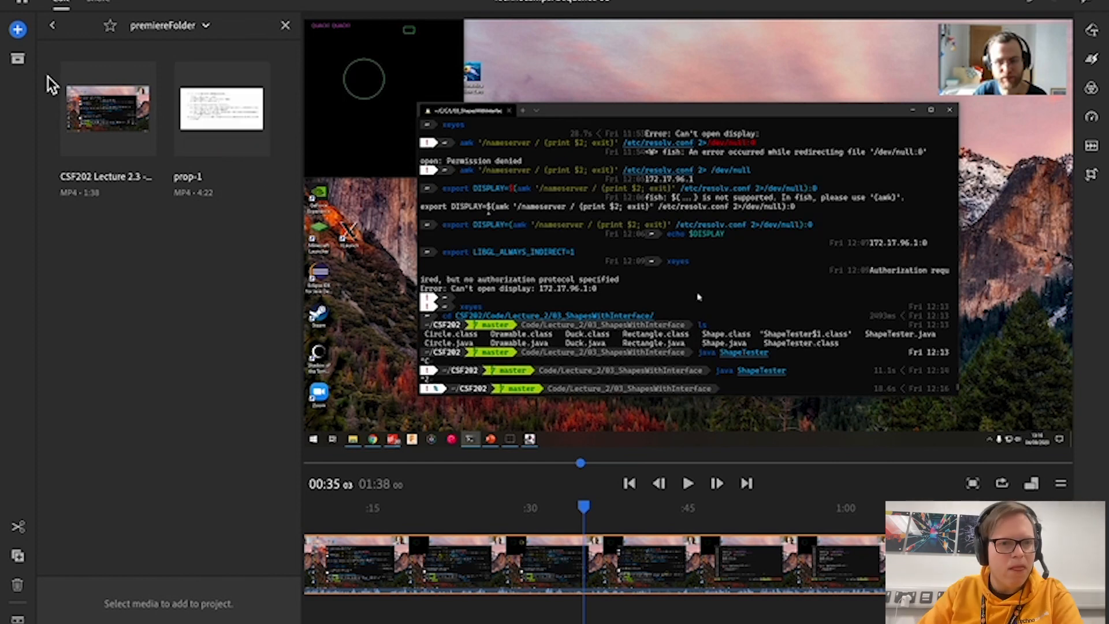
pyautogui.click(54, 29)
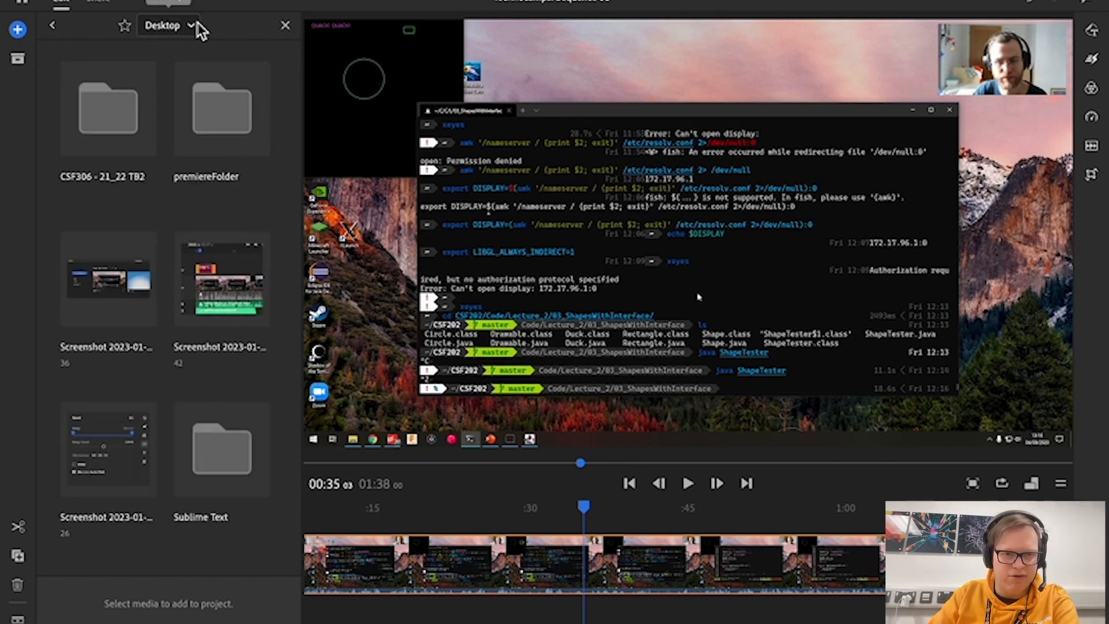
pyautogui.doubleClick(207, 200)
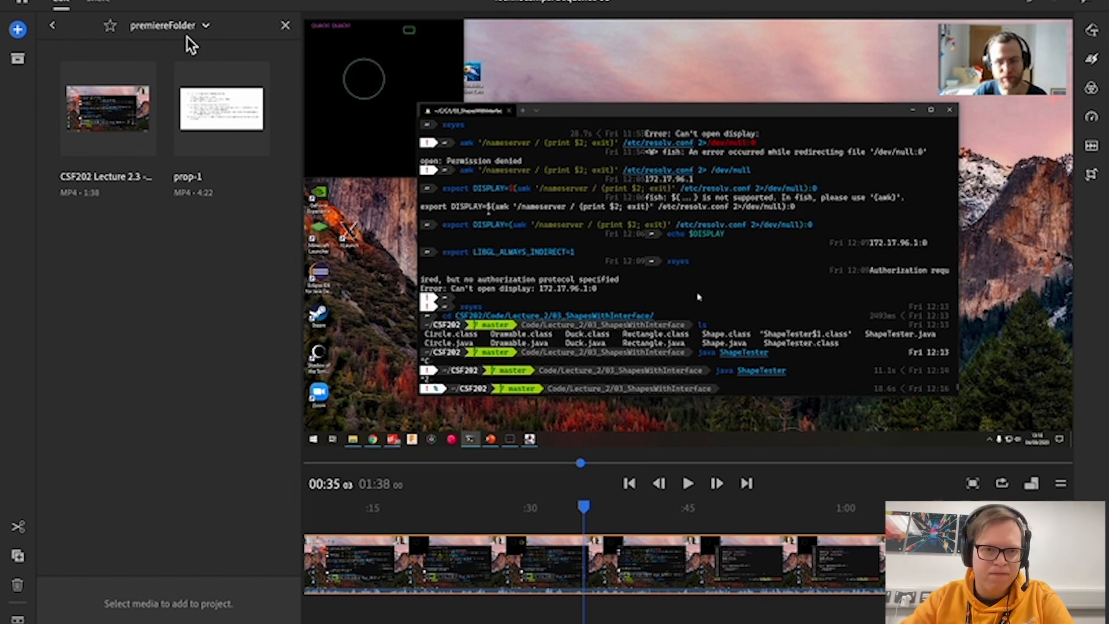
# - Add the prop-1 video from premiereFolder to the project and show the project assets
pyautogui.click(244, 141)
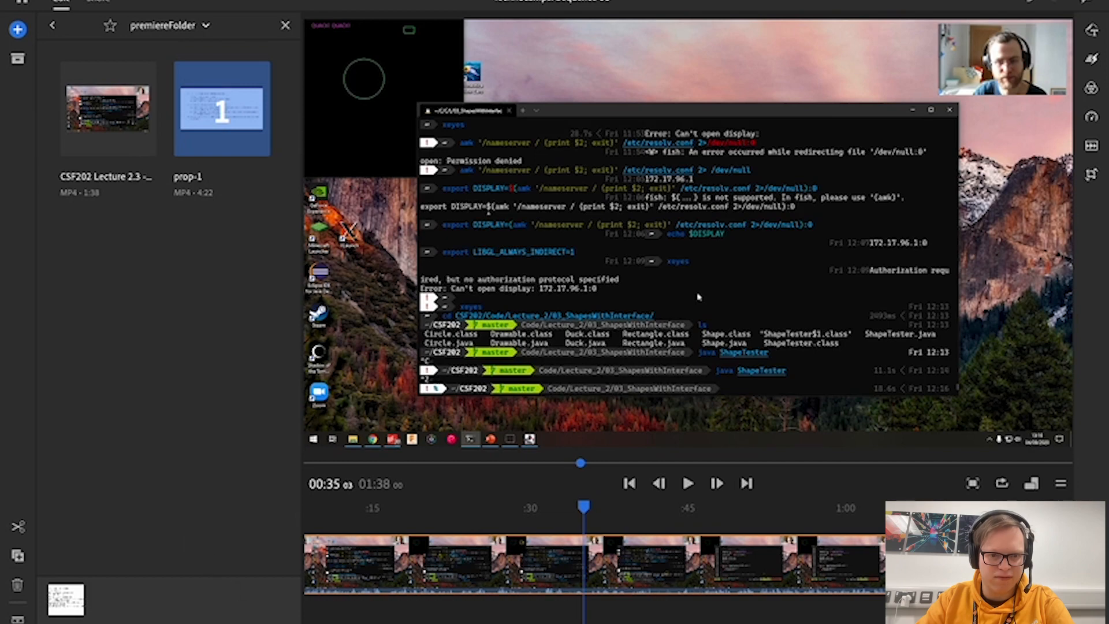
pyautogui.click(262, 623)
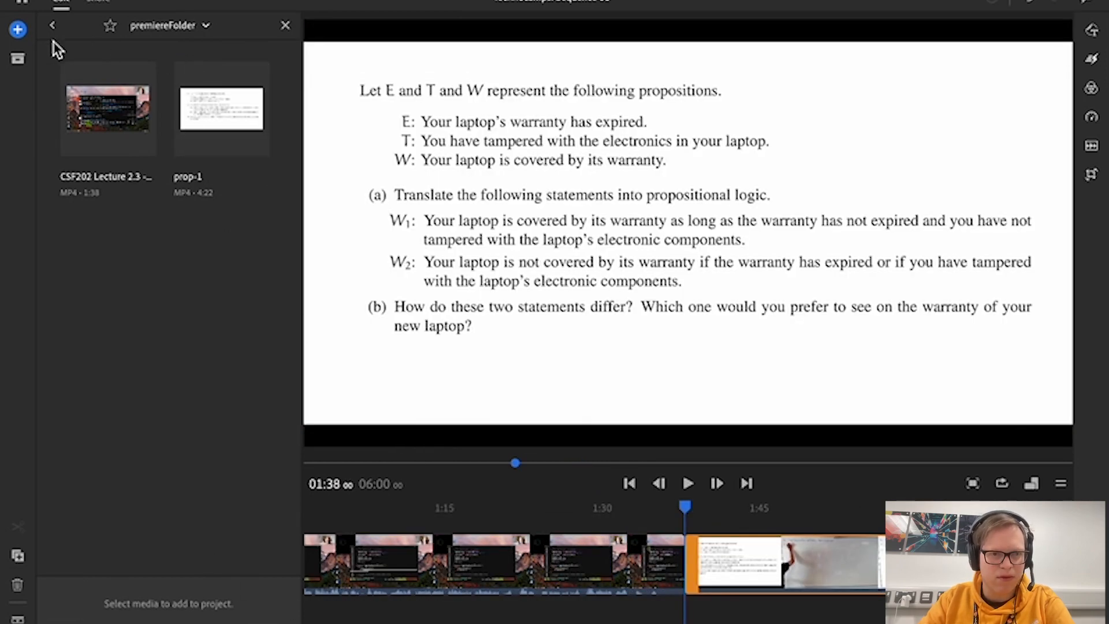
pyautogui.click(19, 58)
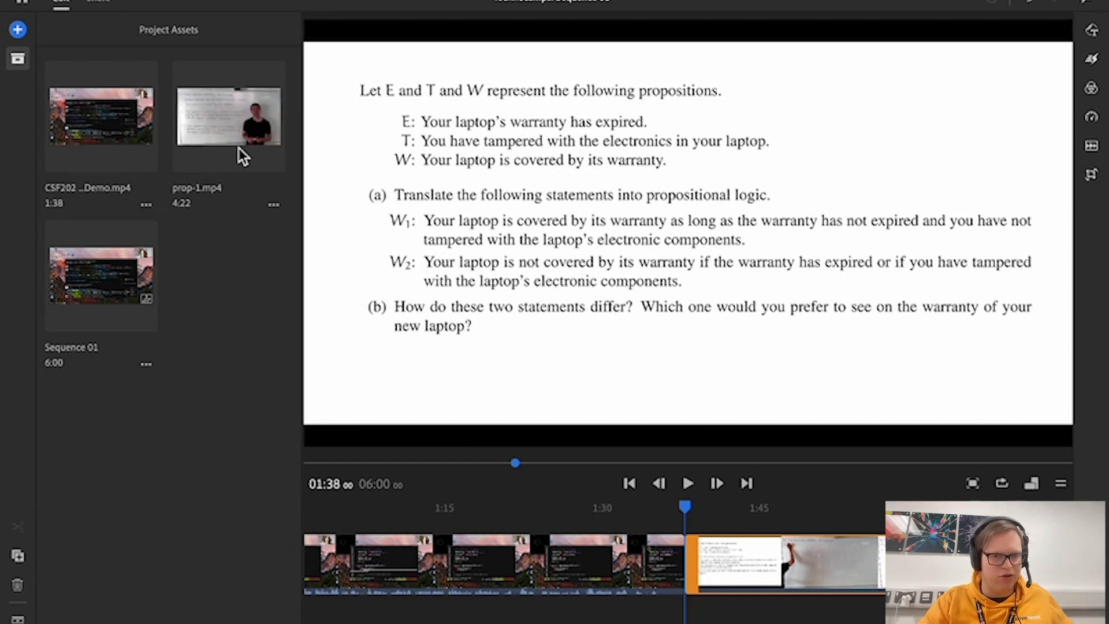
# - Scrub the playhead across the join between the two clips, playing briefly at about 01:25, and leave it at about 01:45
pyautogui.moveTo(688, 514); pyautogui.dragTo(897, 520)
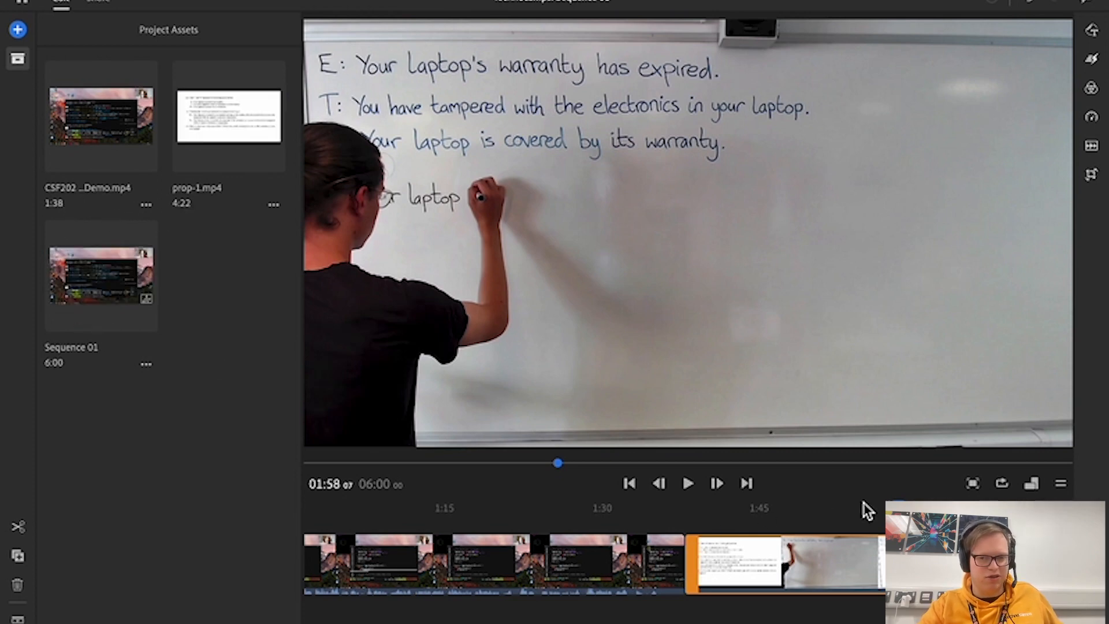
pyautogui.click(899, 501)
pyautogui.moveTo(899, 501); pyautogui.dragTo(535, 497)
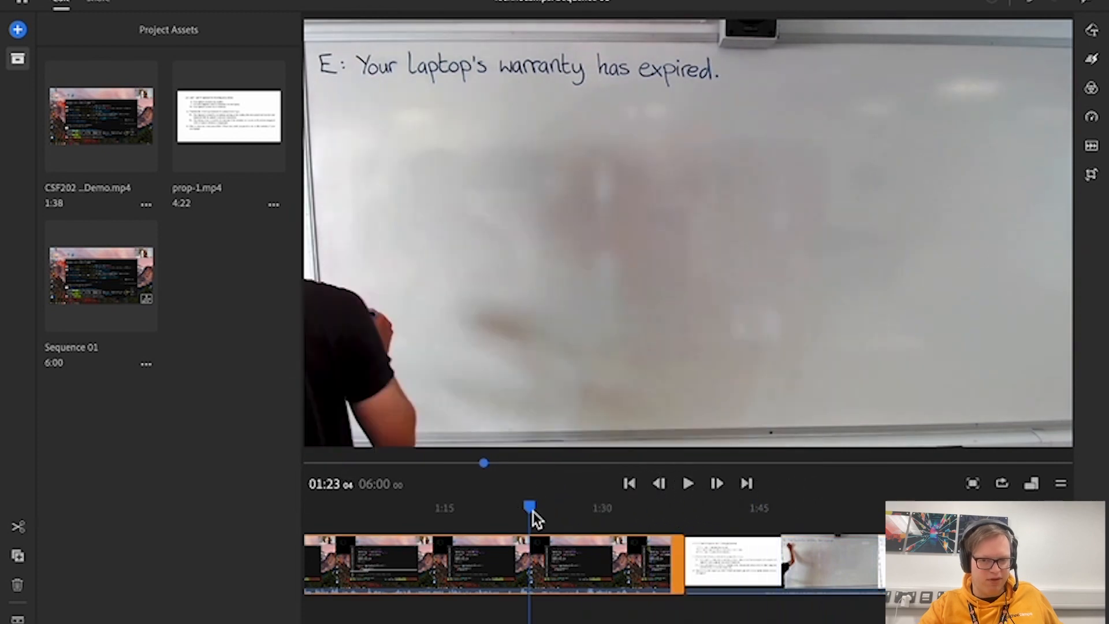
pyautogui.click(558, 510)
pyautogui.click(686, 485)
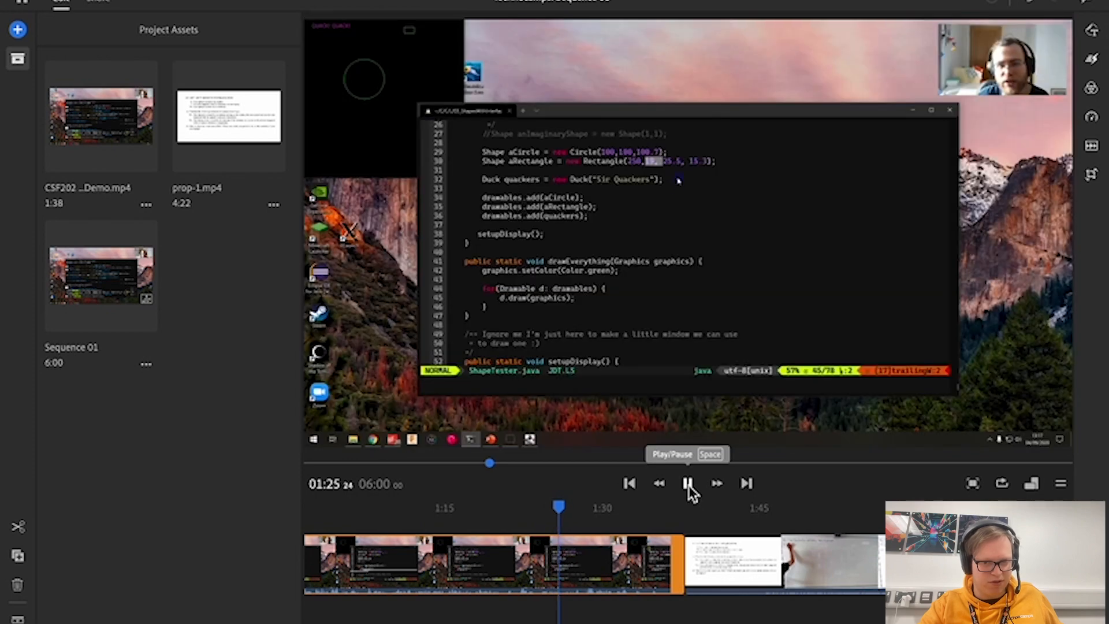
pyautogui.click(689, 486)
pyautogui.moveTo(564, 507); pyautogui.dragTo(765, 513)
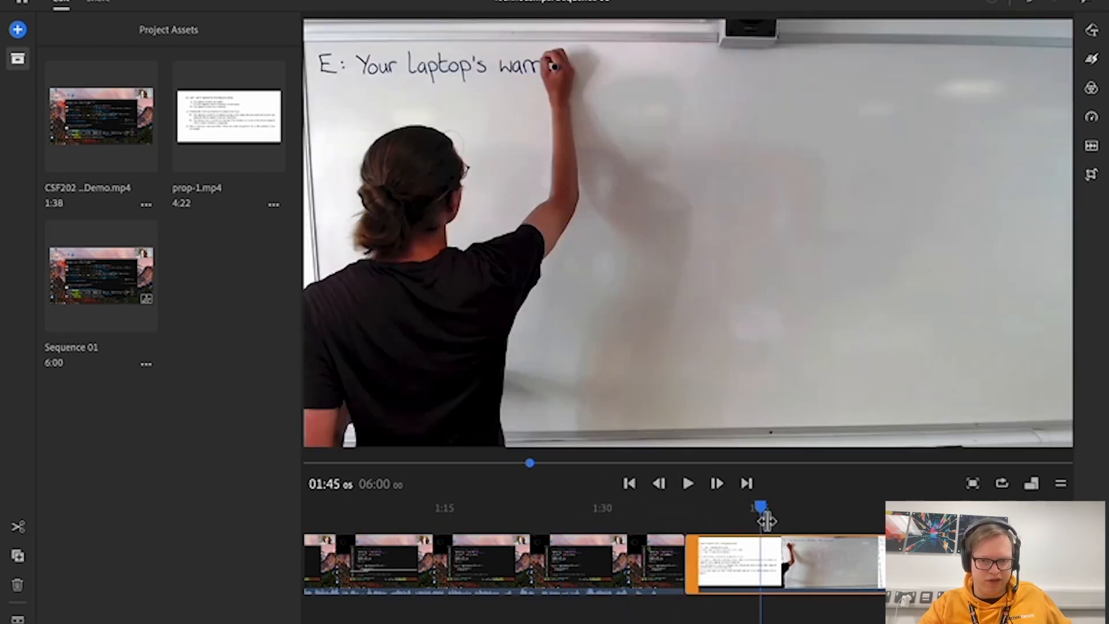
# - Review the sequence from its beginning by scrubbing the playhead through the CSF202 demo clip to about 00:48
pyautogui.scroll(-5, 688, 549)
pyautogui.scroll(-5, 684, 542)
pyautogui.scroll(10, 682, 539)
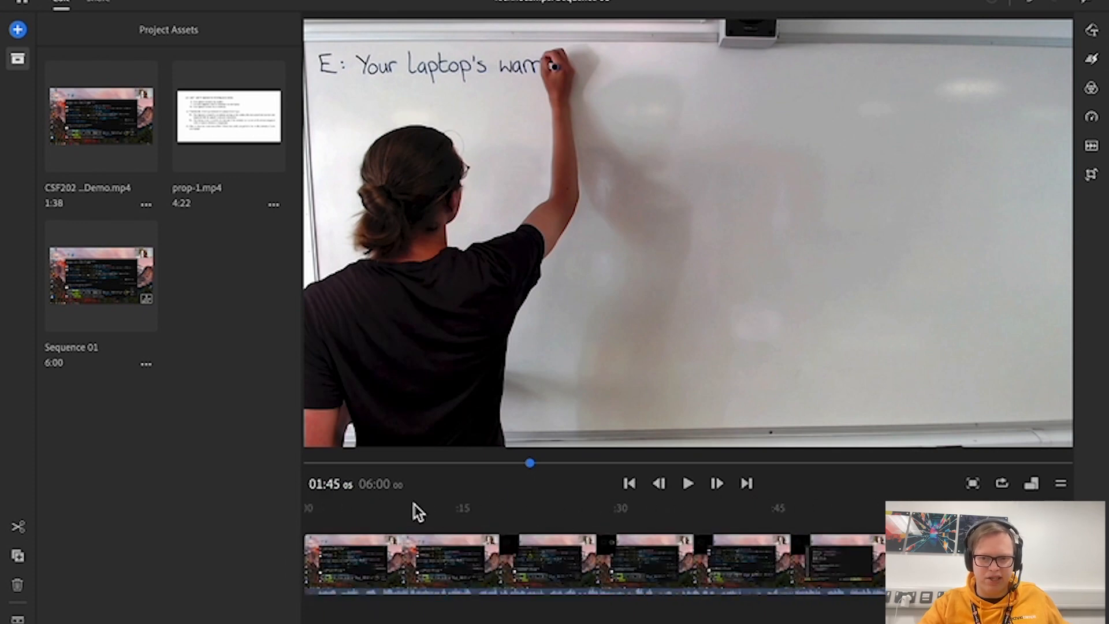
pyautogui.moveTo(350, 510); pyautogui.dragTo(815, 527)
pyautogui.hscroll(5, 882, 548)
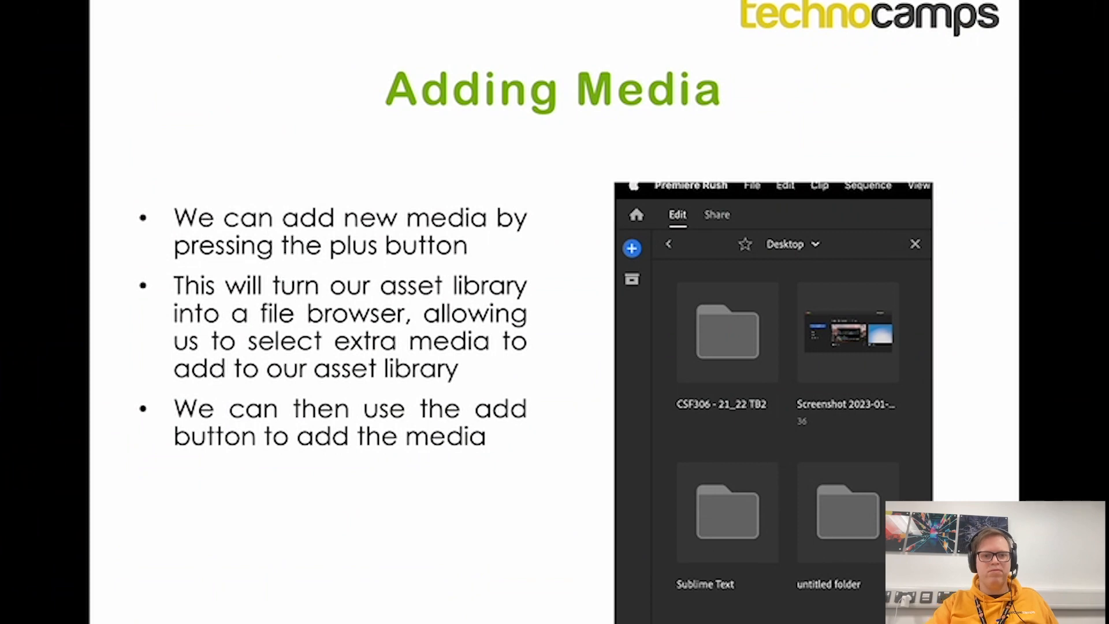
pyautogui.press('Right')
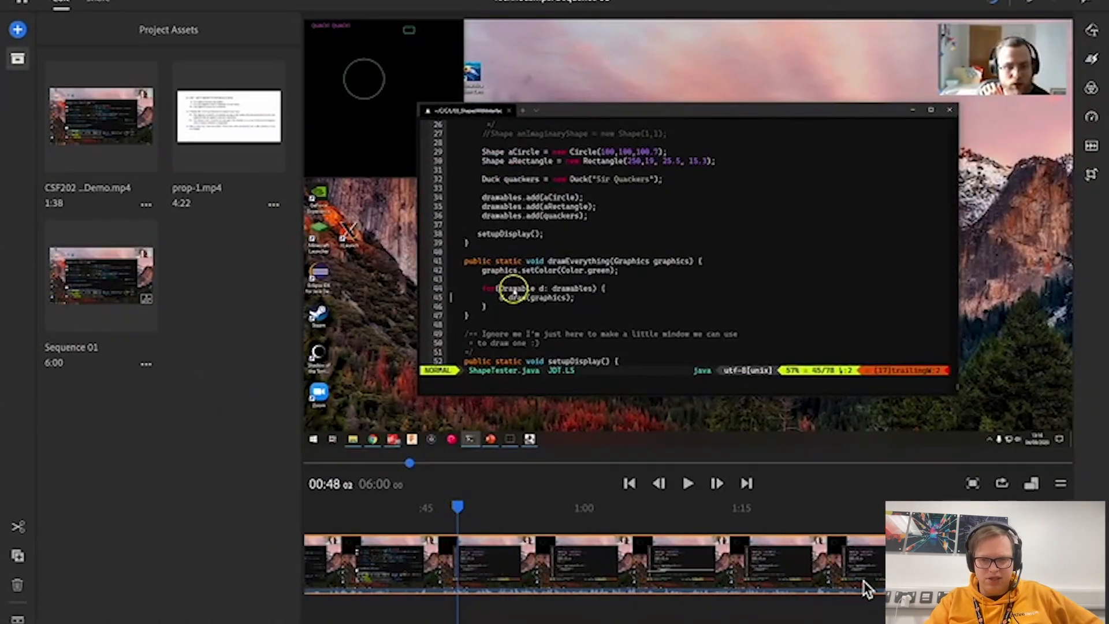
pyautogui.hscroll(2, 873, 589)
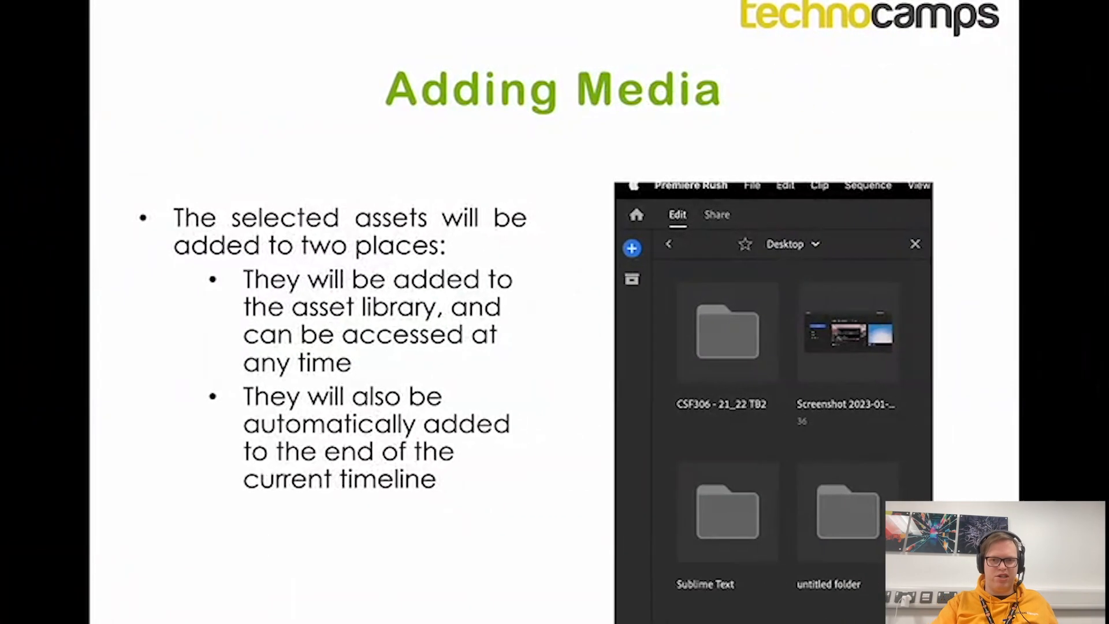
pyautogui.press('Right')
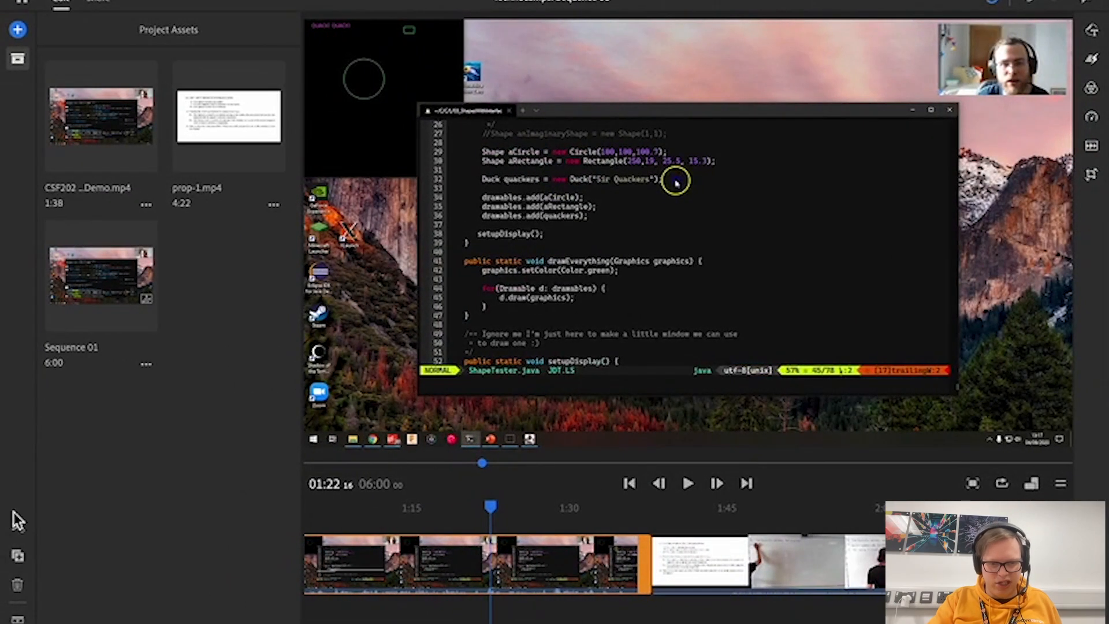
# - Show the timeline's track controls to examine the lock, mute and visibility options, and hide them again
pyautogui.click(18, 623)
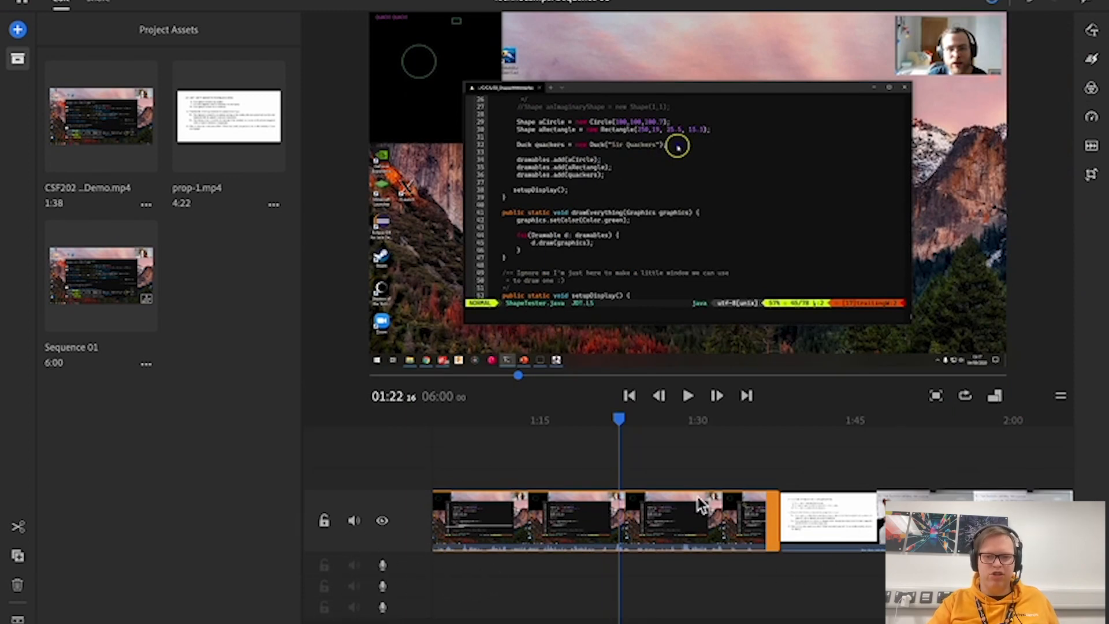
pyautogui.click(18, 623)
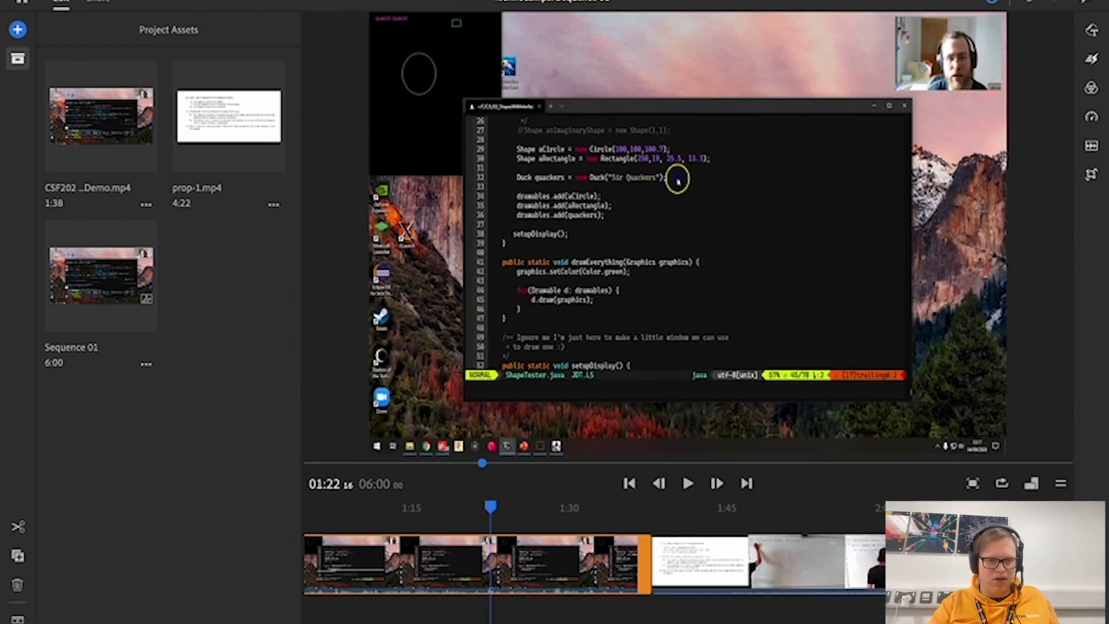
pyautogui.click(258, 547)
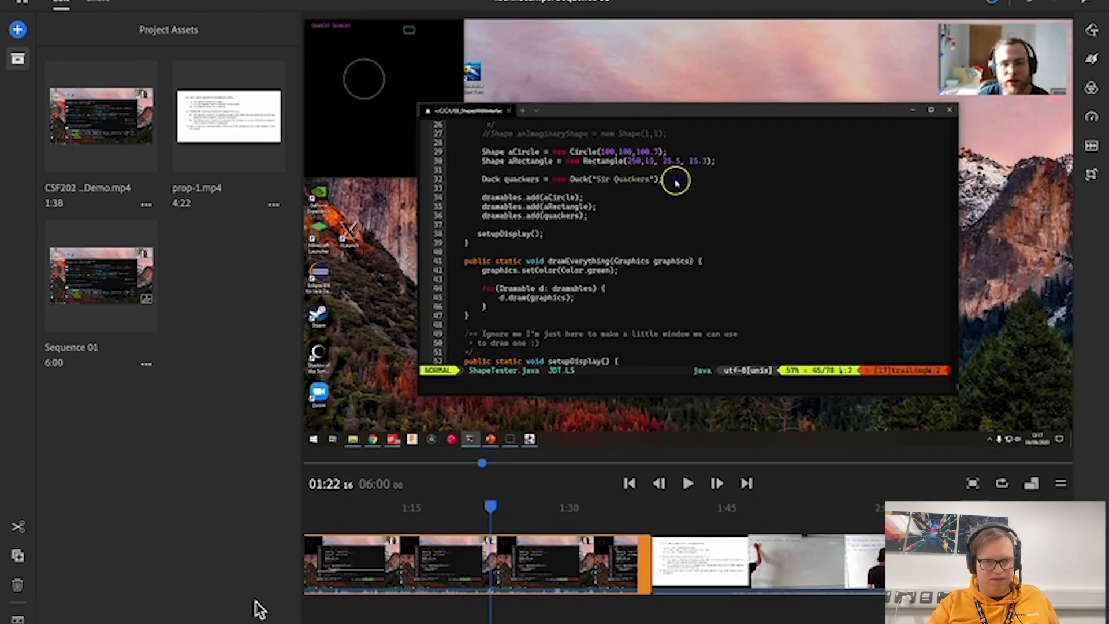
# - Browse the title graphics and add the Circular Reveal Title to the timeline at the playhead
pyautogui.hotkey('ctrl', 'Right')
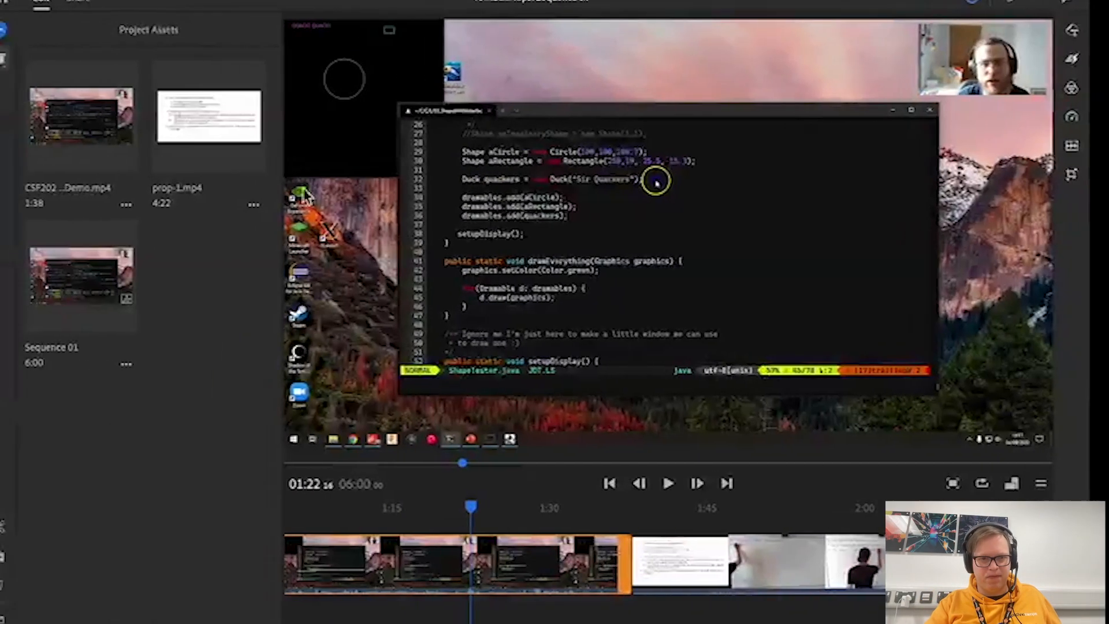
pyautogui.click(18, 30)
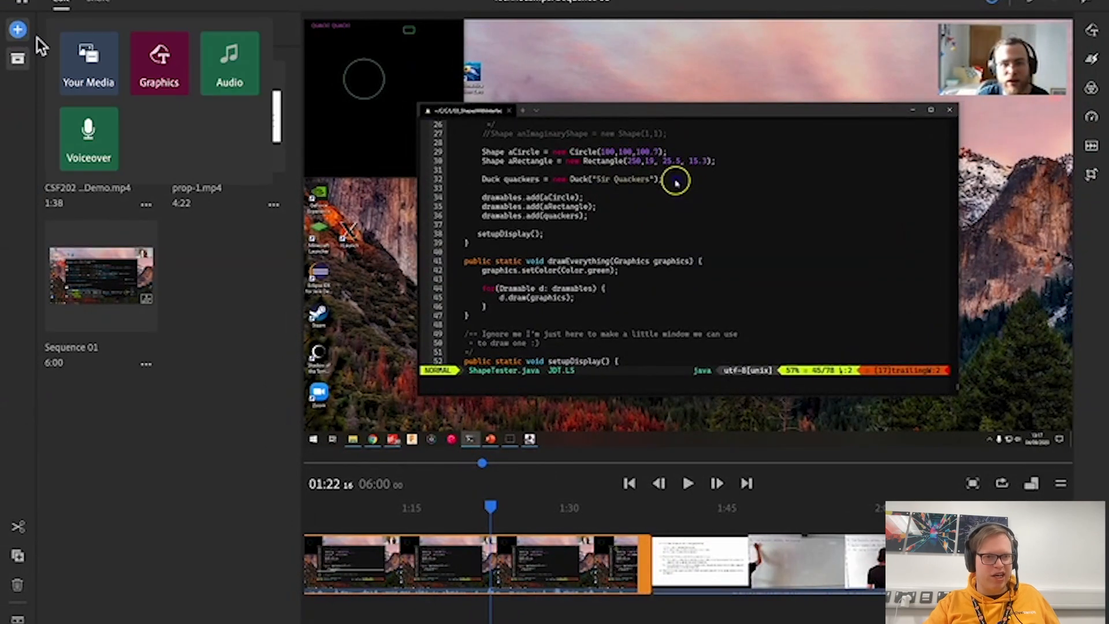
pyautogui.click(182, 65)
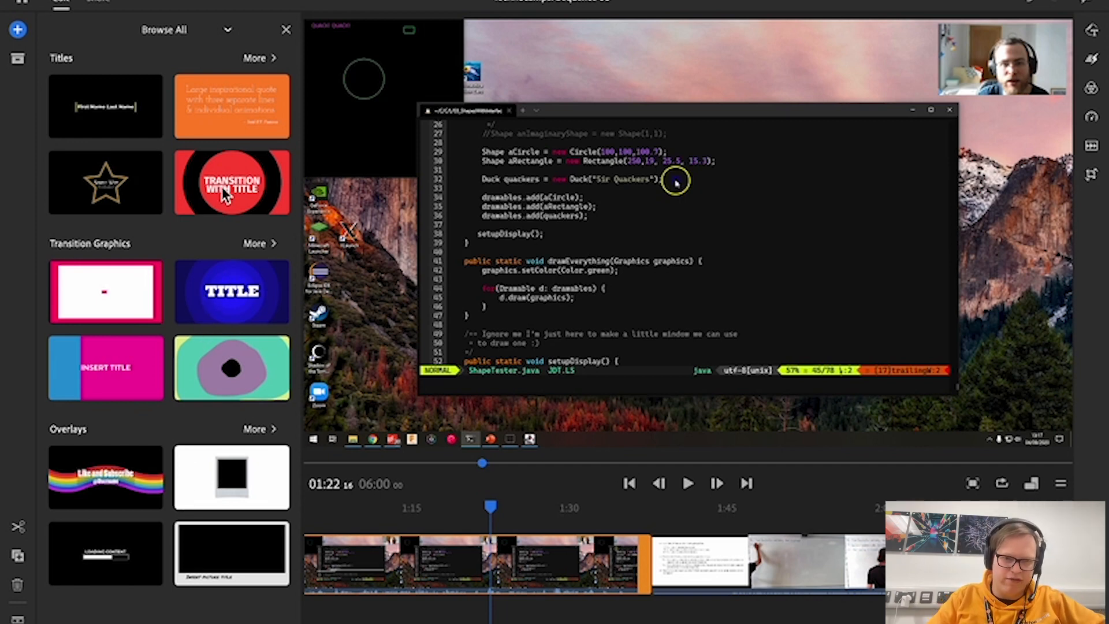
pyautogui.click(259, 58)
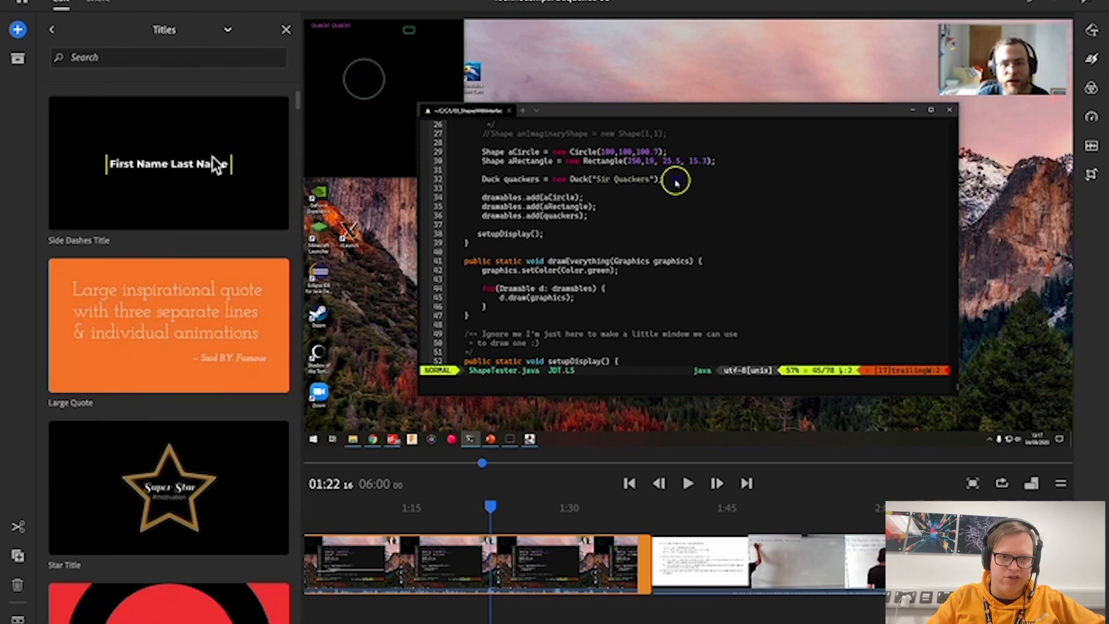
pyautogui.scroll(-10, 228, 116)
pyautogui.scroll(1, 194, 312)
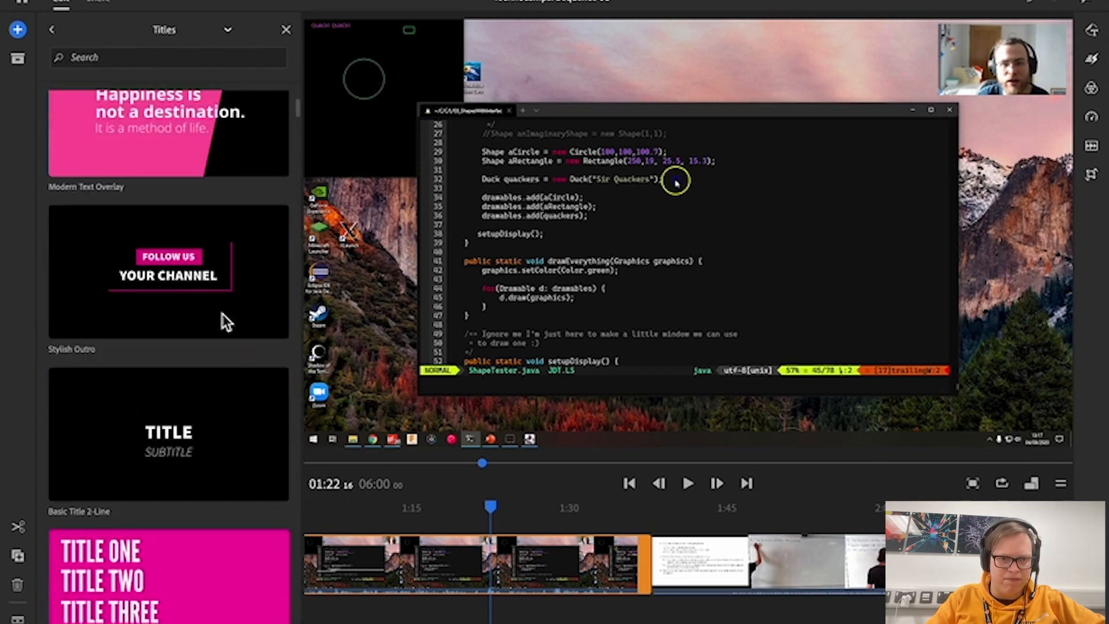
pyautogui.scroll(3, 224, 318)
pyautogui.scroll(1, 230, 237)
pyautogui.click(218, 206)
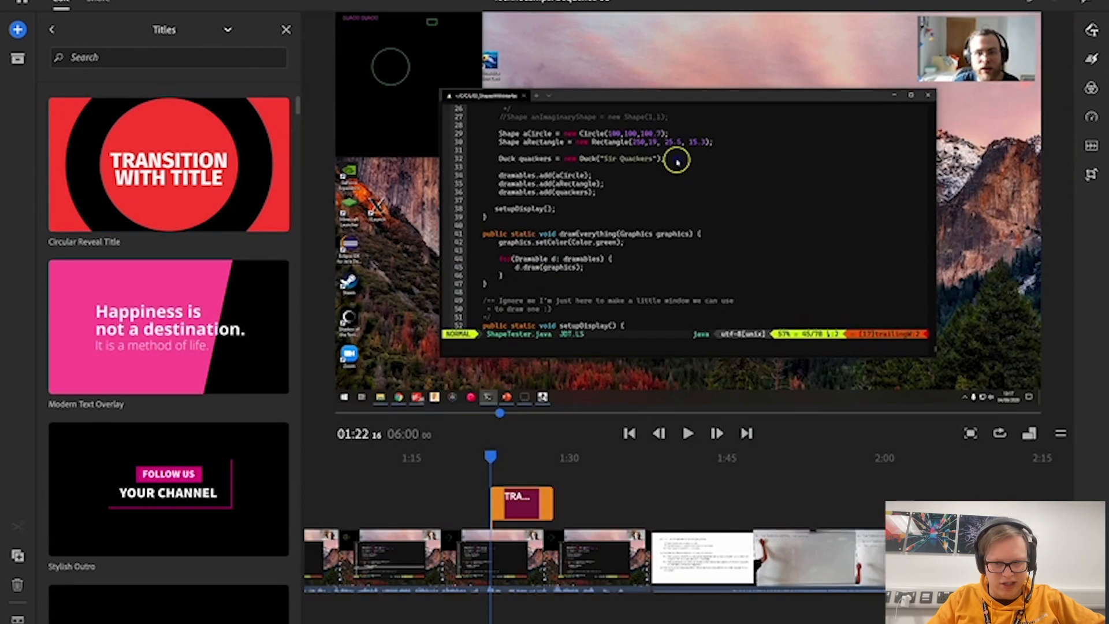
# - Show the track controls and move the Circular Reveal Title clip to the very start of the sequence
pyautogui.scroll(5, 454, 614)
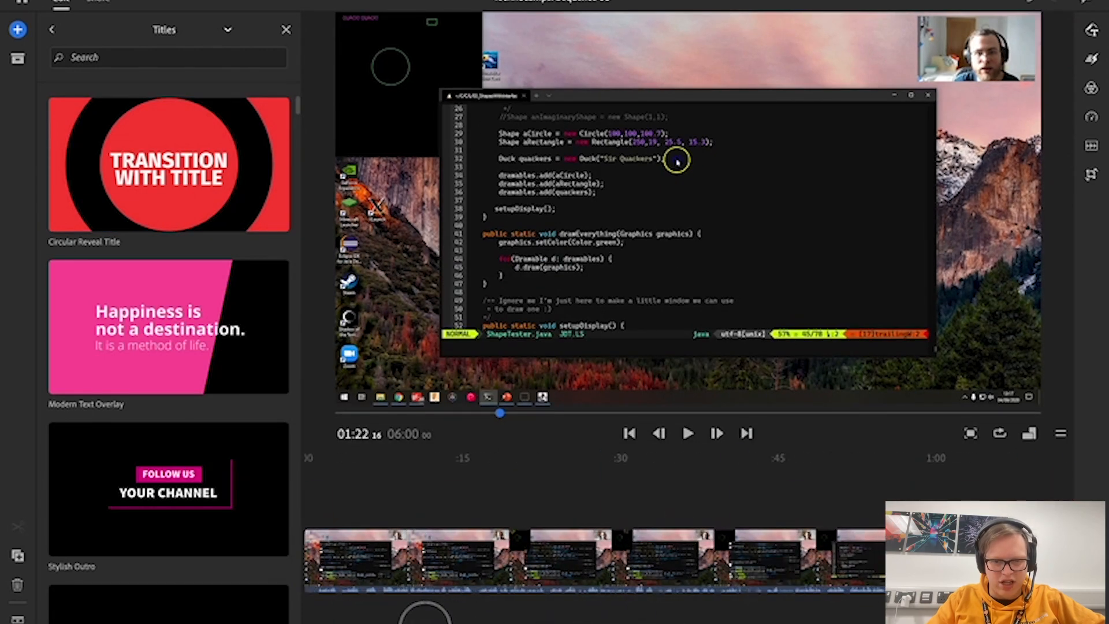
pyautogui.scroll(-5, 453, 613)
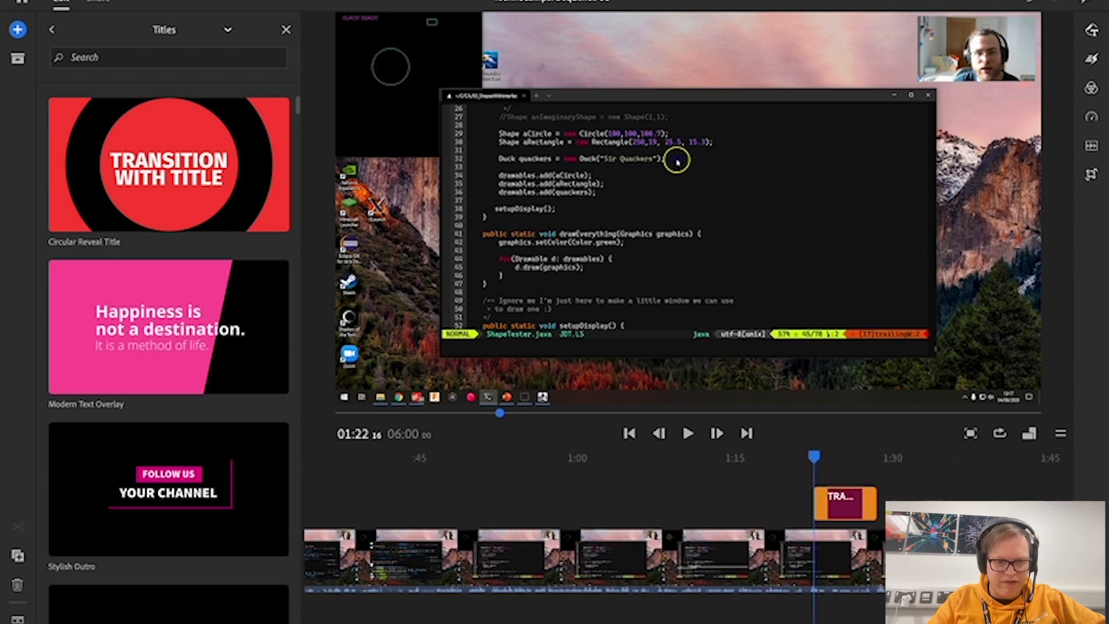
pyautogui.click(17, 620)
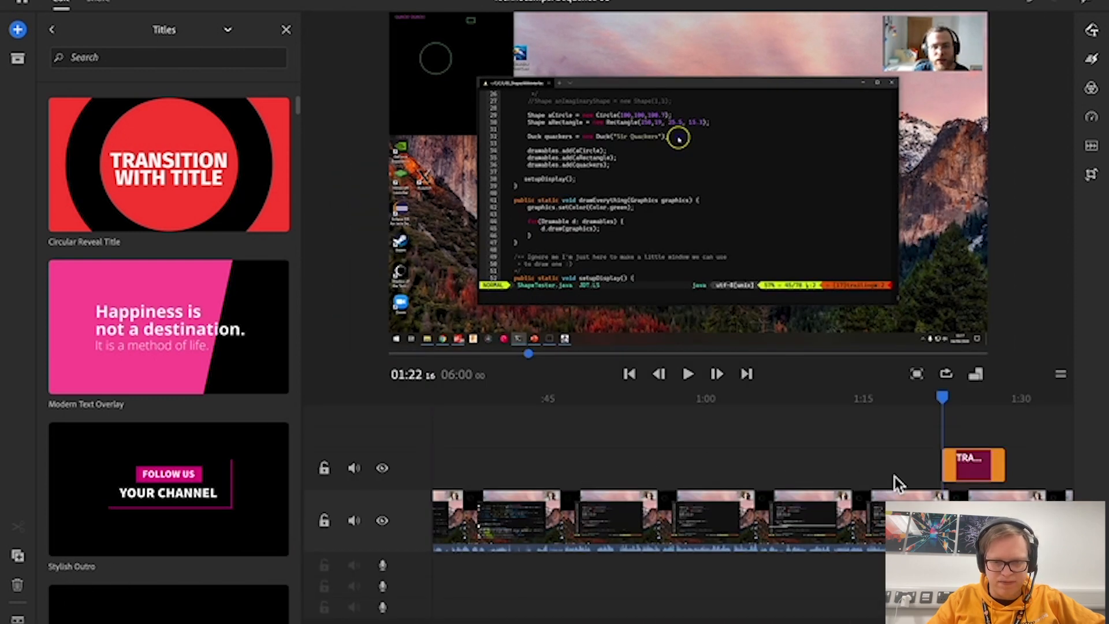
pyautogui.moveTo(964, 468); pyautogui.dragTo(455, 474)
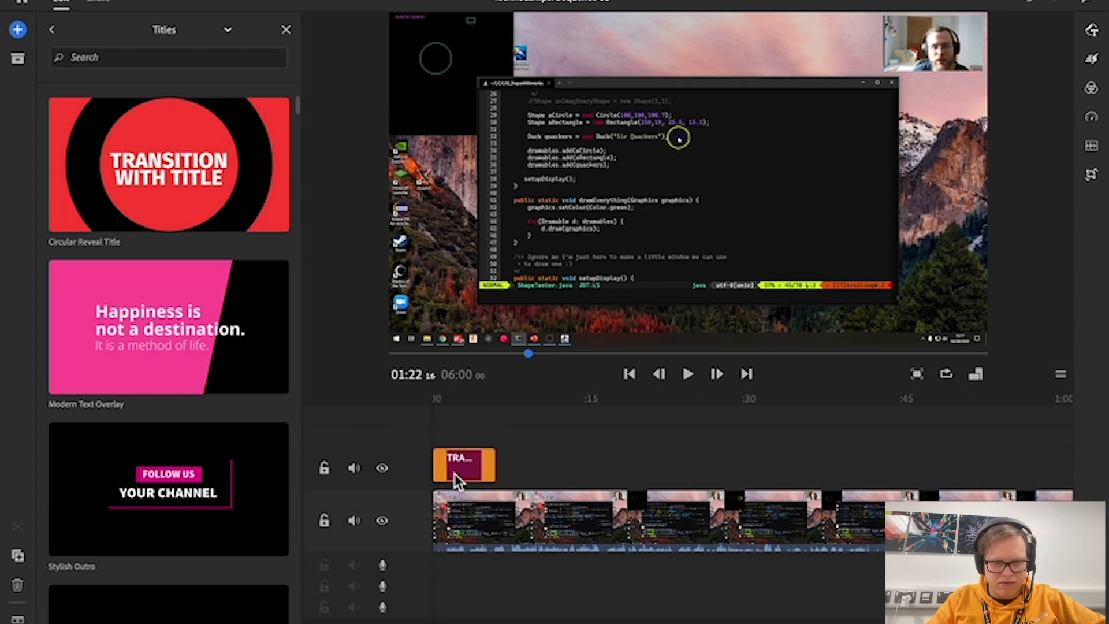
# - Preview the opening title by playing from the sequence start, and leave the playhead at about 00:03
pyautogui.click(487, 399)
pyautogui.moveTo(487, 400); pyautogui.dragTo(440, 409)
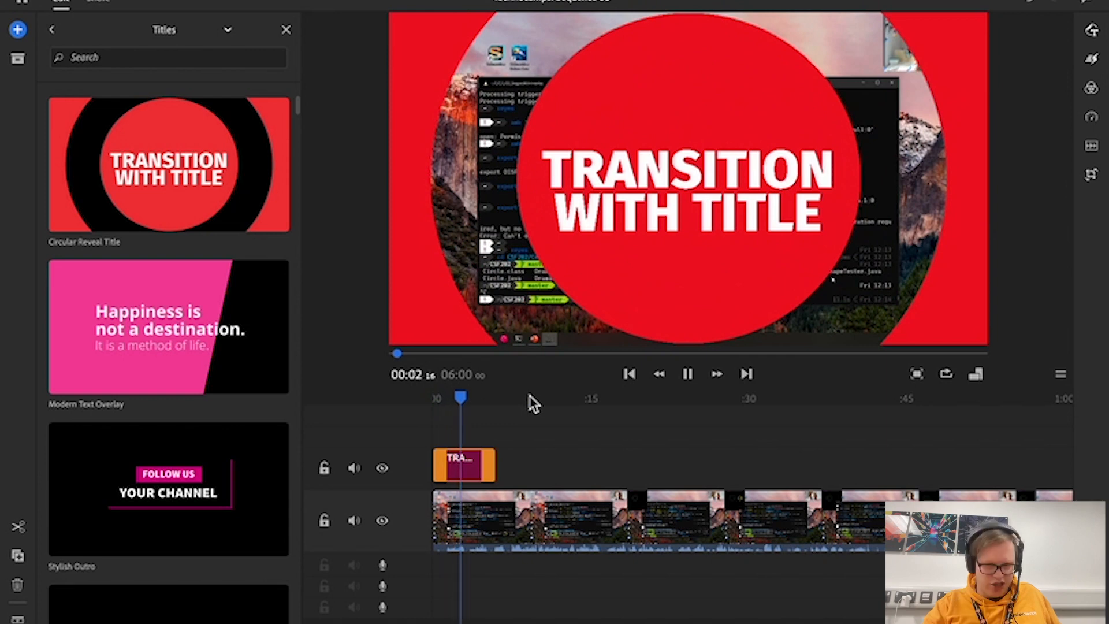
pyautogui.click(686, 381)
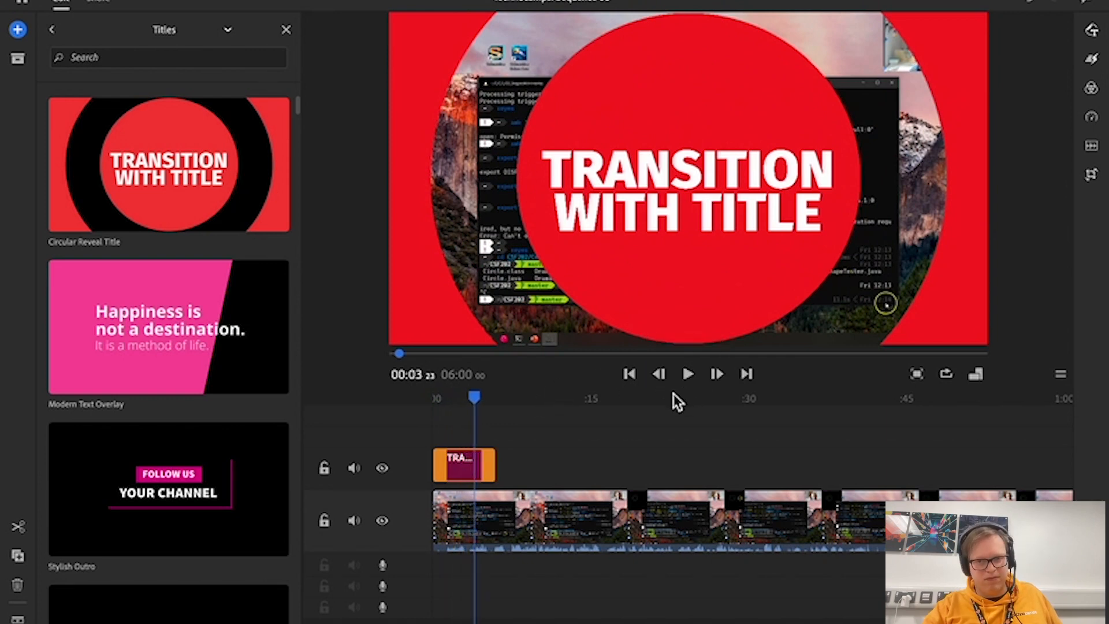
pyautogui.moveTo(479, 399); pyautogui.dragTo(473, 403)
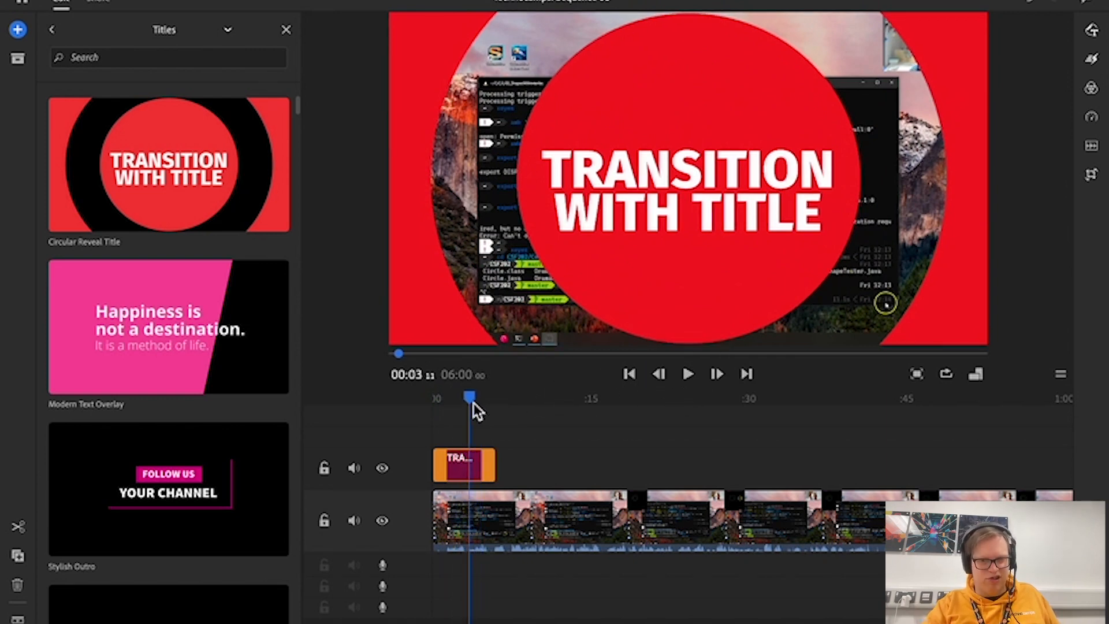
# - Place the purple-and-teal transition graphic above the prop-1 clip at about 01:46 and the loading content overlay after the opening title at about 00:08
pyautogui.click(52, 30)
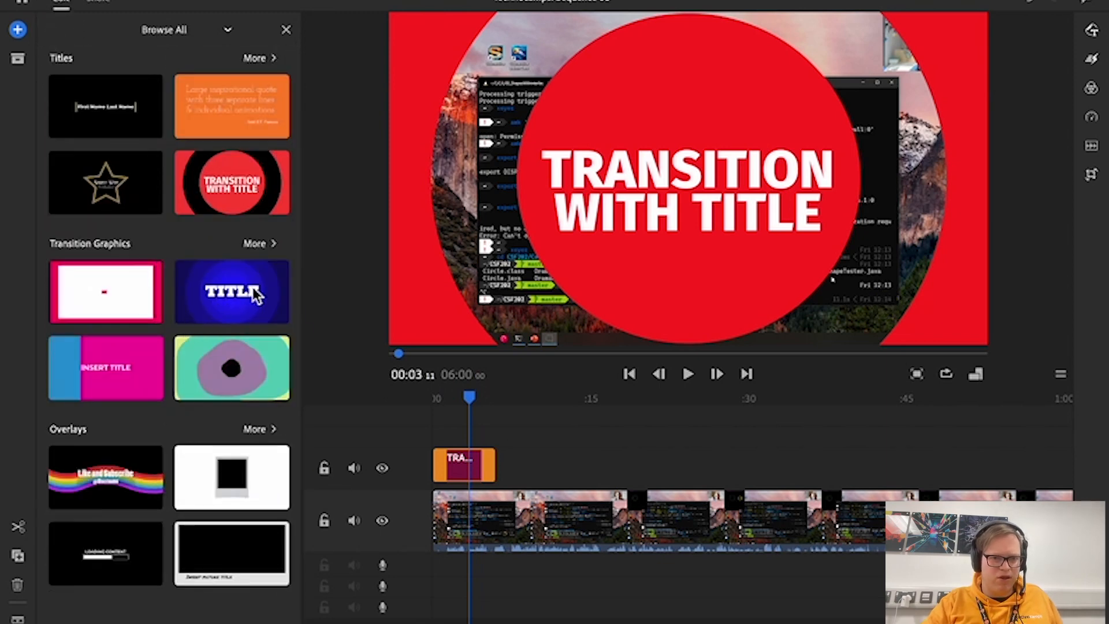
pyautogui.hscroll(10, 657, 472)
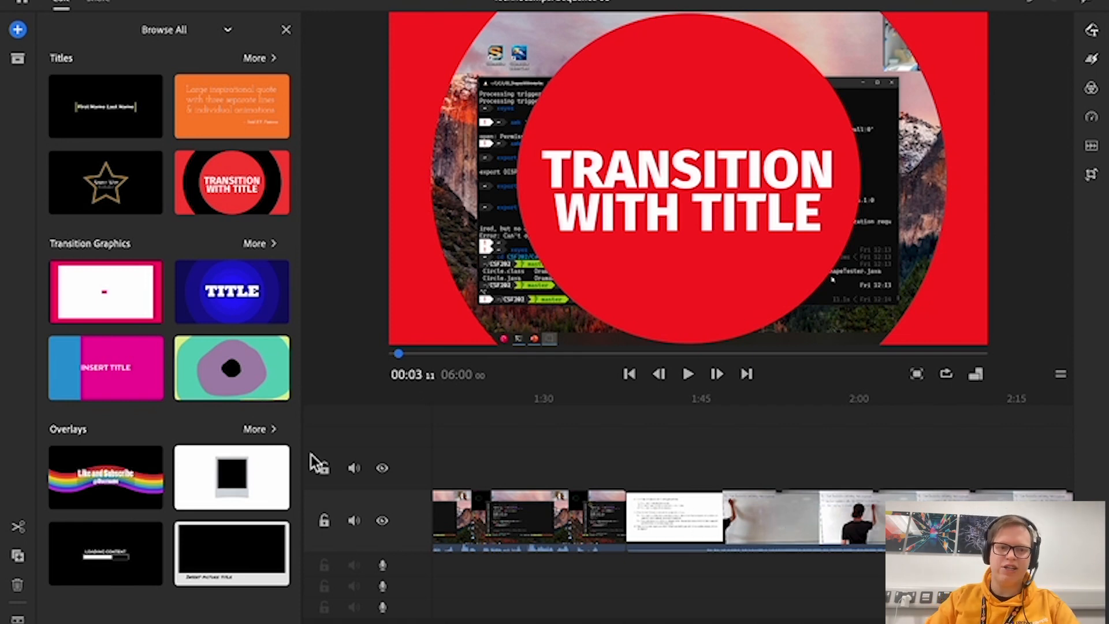
pyautogui.moveTo(225, 372)
pyautogui.mouseDown()
pyautogui.moveTo(505, 406)
pyautogui.moveTo(717, 487)
pyautogui.mouseUp()
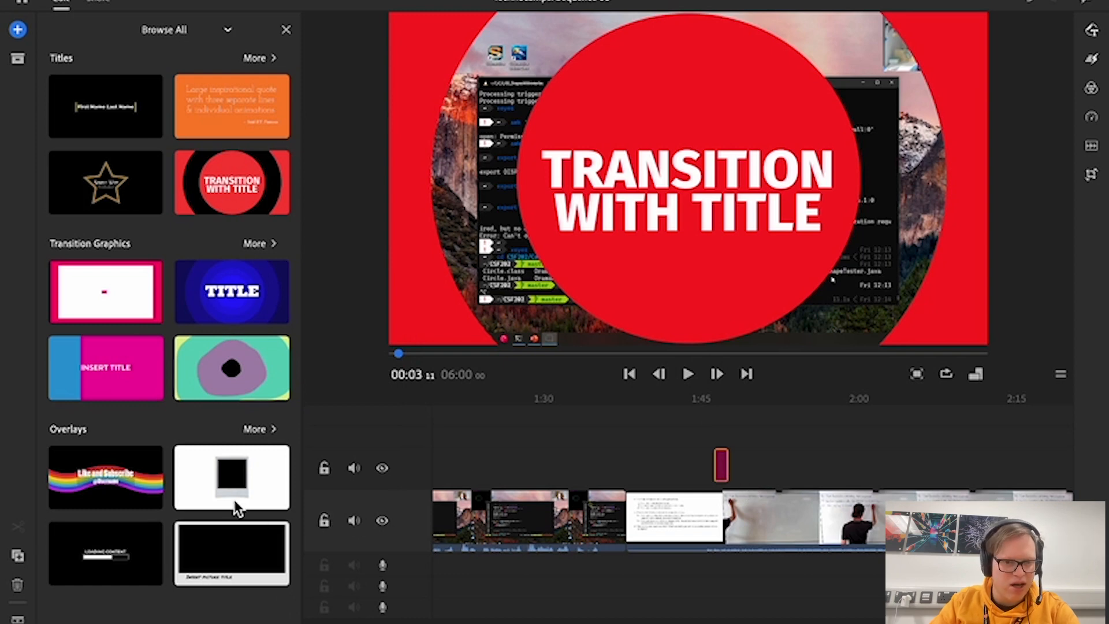
pyautogui.hscroll(-15, 501, 532)
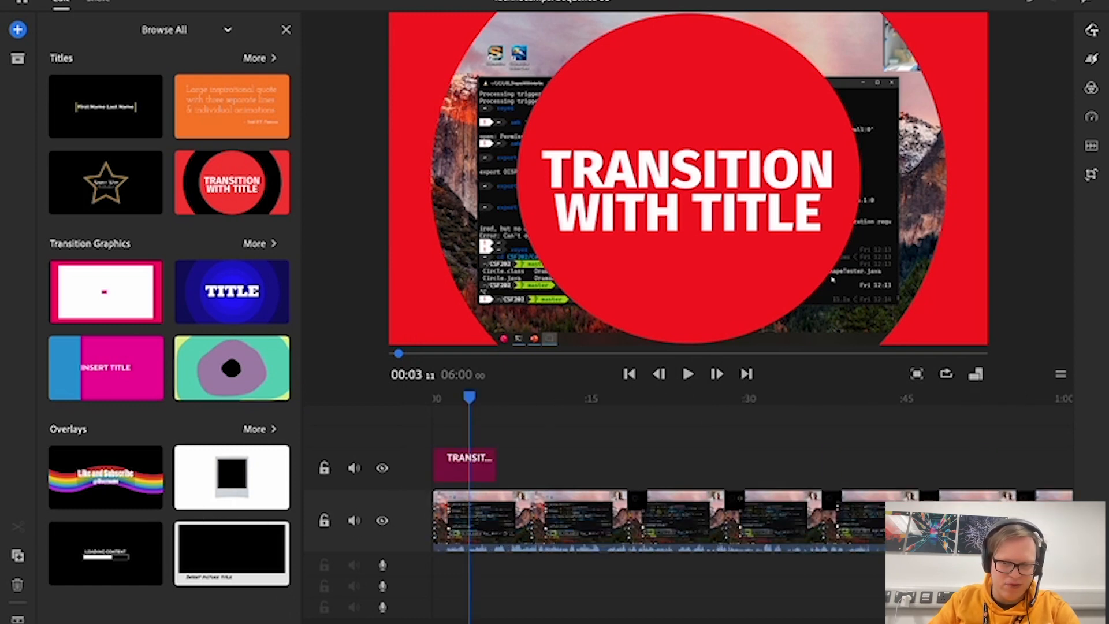
pyautogui.moveTo(97, 559); pyautogui.dragTo(525, 473)
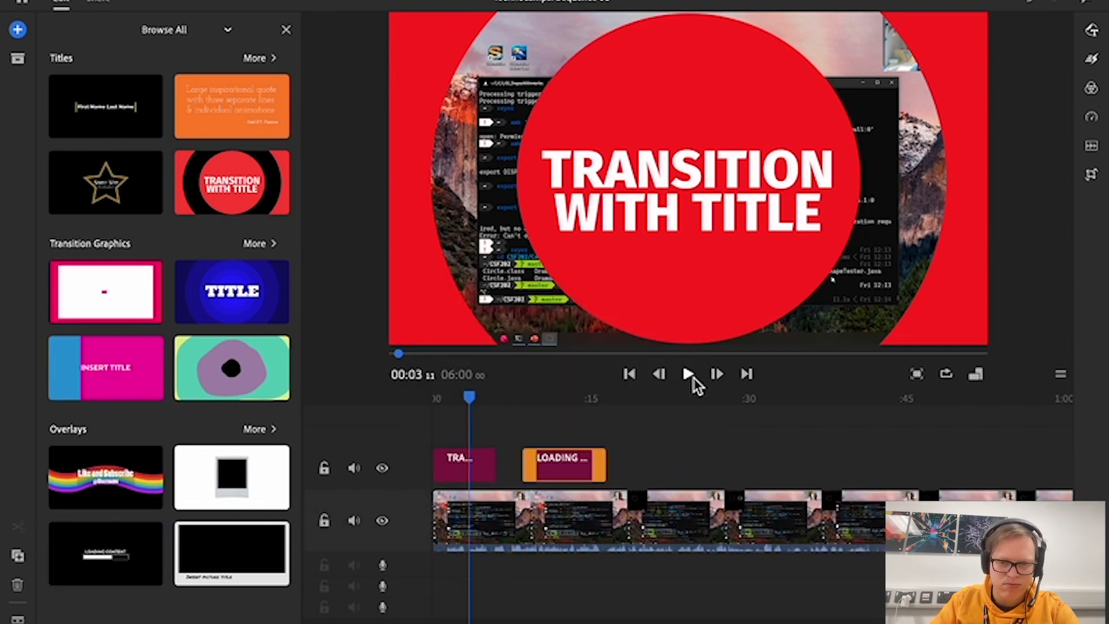
# - Mute the main video track and play the sequence through the loading content overlay
pyautogui.click(689, 374)
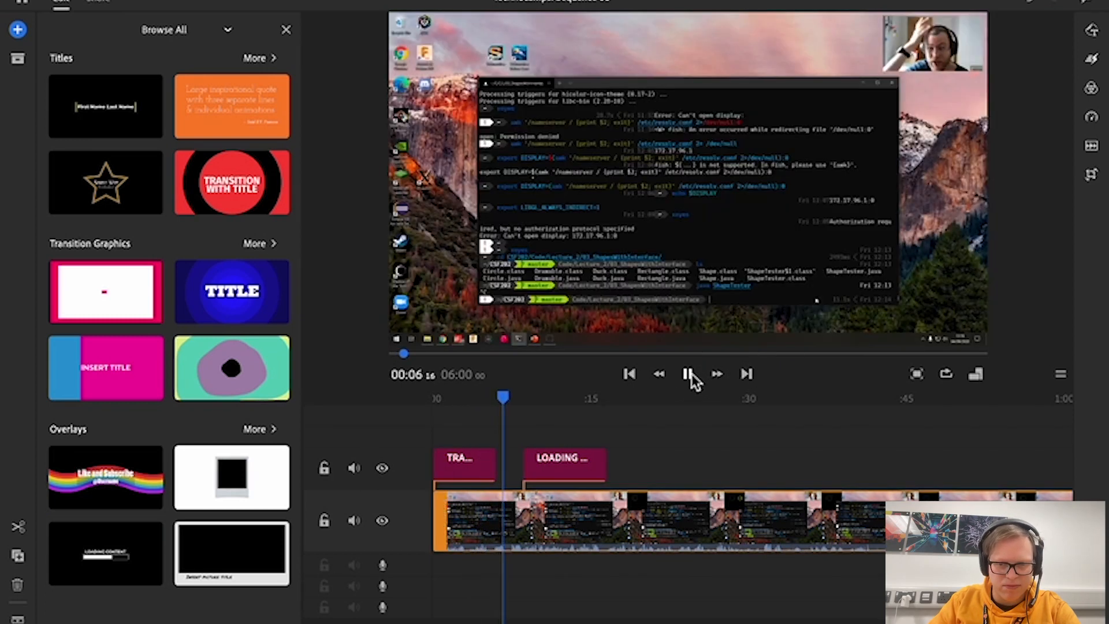
pyautogui.press('space')
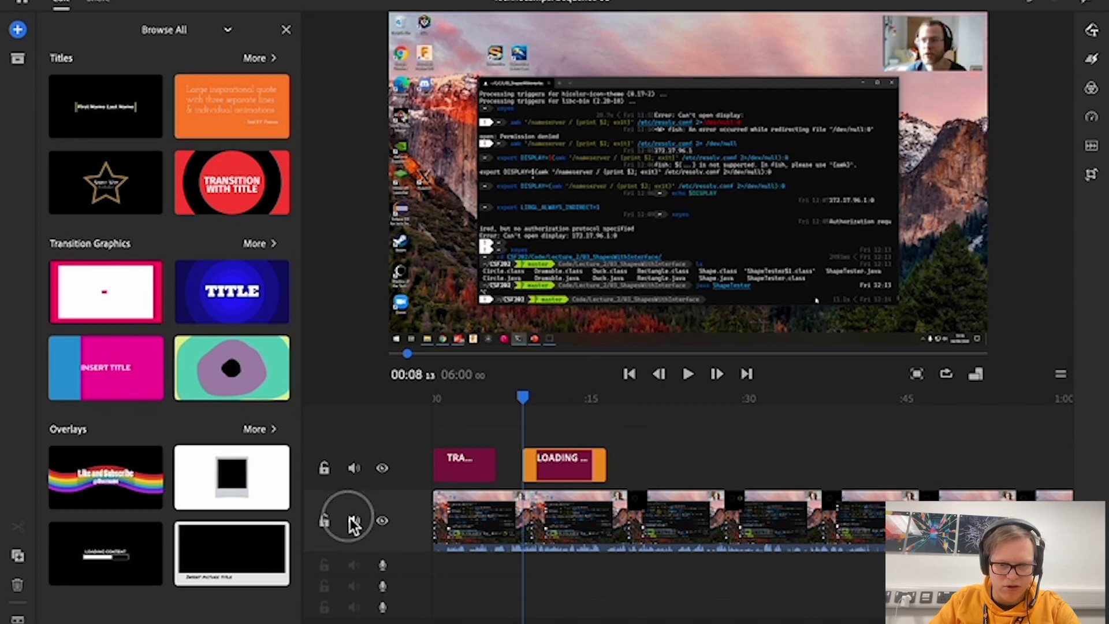
pyautogui.click(689, 376)
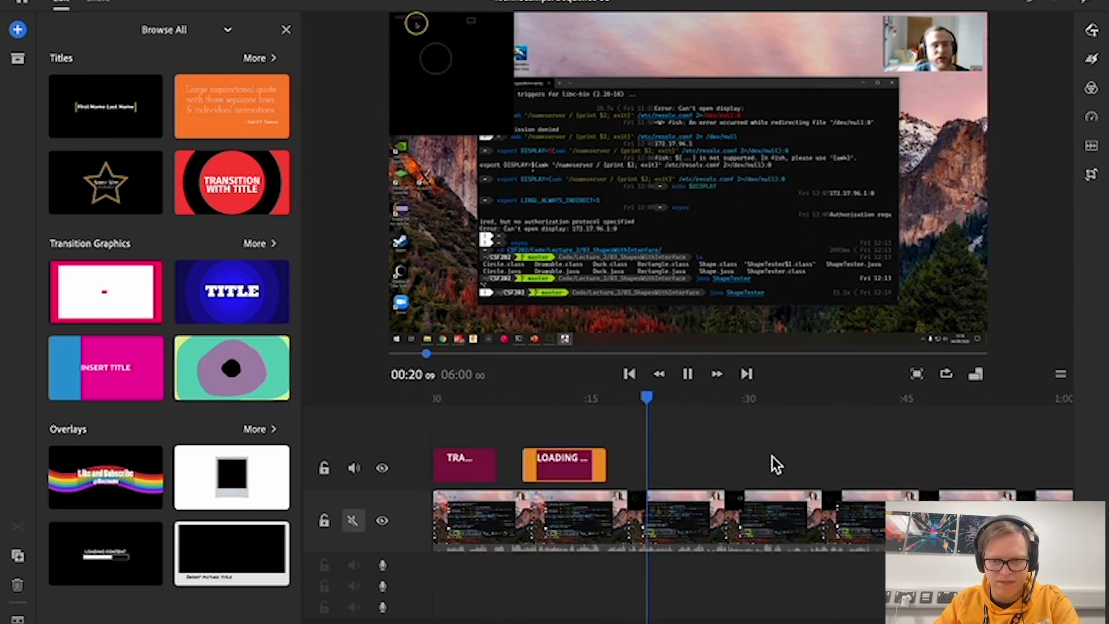
# - Move the transition graphic to about 01:39, just after the join between the two clips, and play across it
pyautogui.click(1066, 404)
pyautogui.click(831, 418)
pyautogui.click(689, 374)
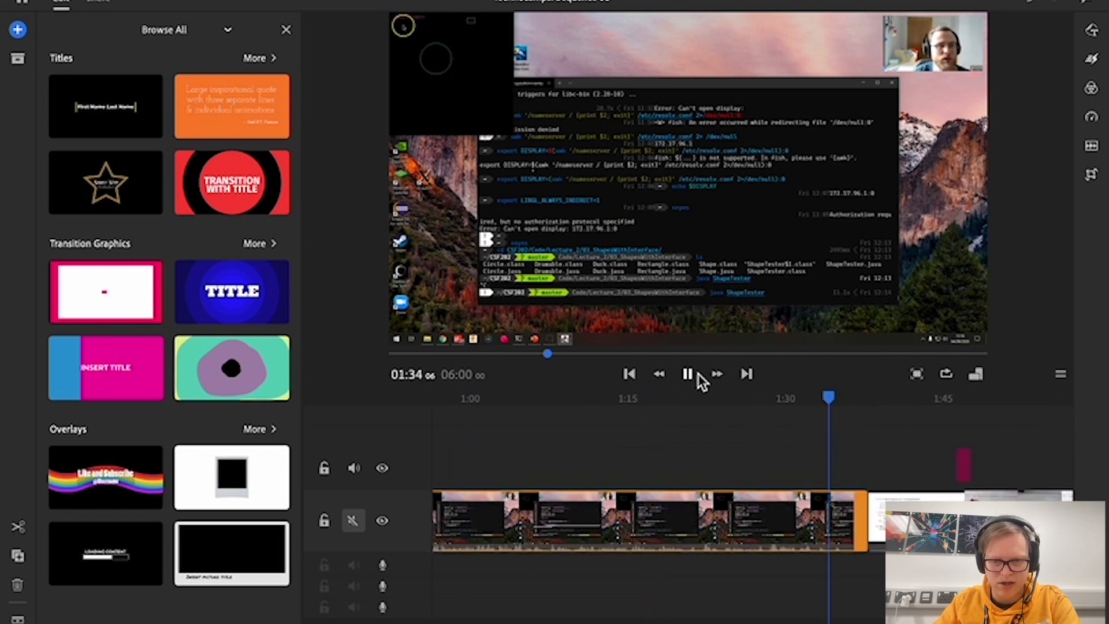
pyautogui.moveTo(966, 471)
pyautogui.mouseDown()
pyautogui.moveTo(922, 463)
pyautogui.moveTo(899, 477)
pyautogui.mouseUp()
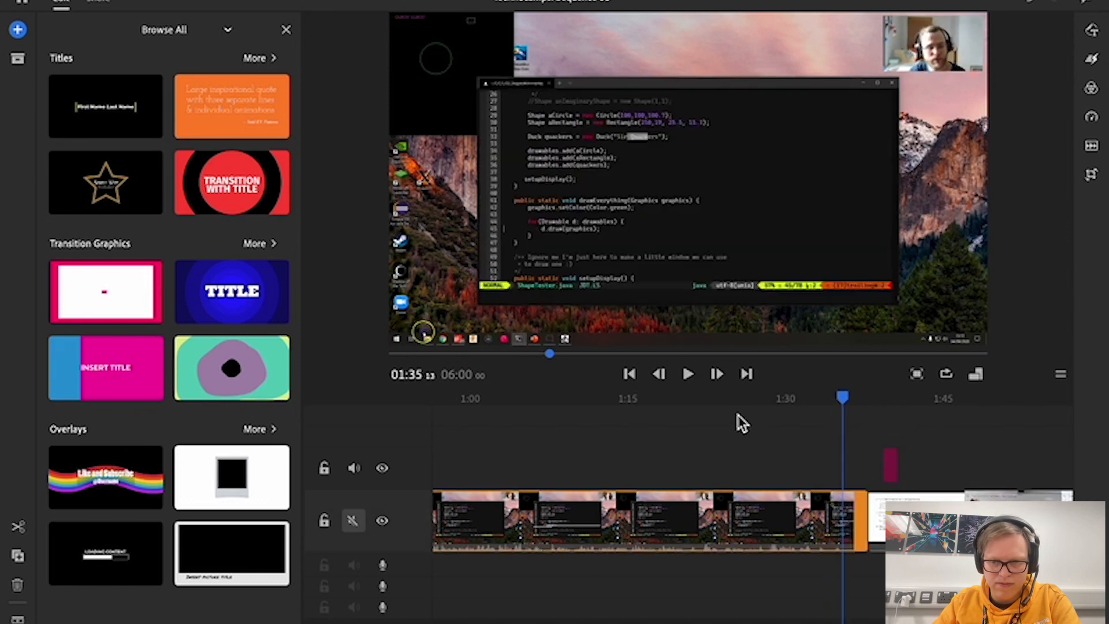
pyautogui.click(689, 375)
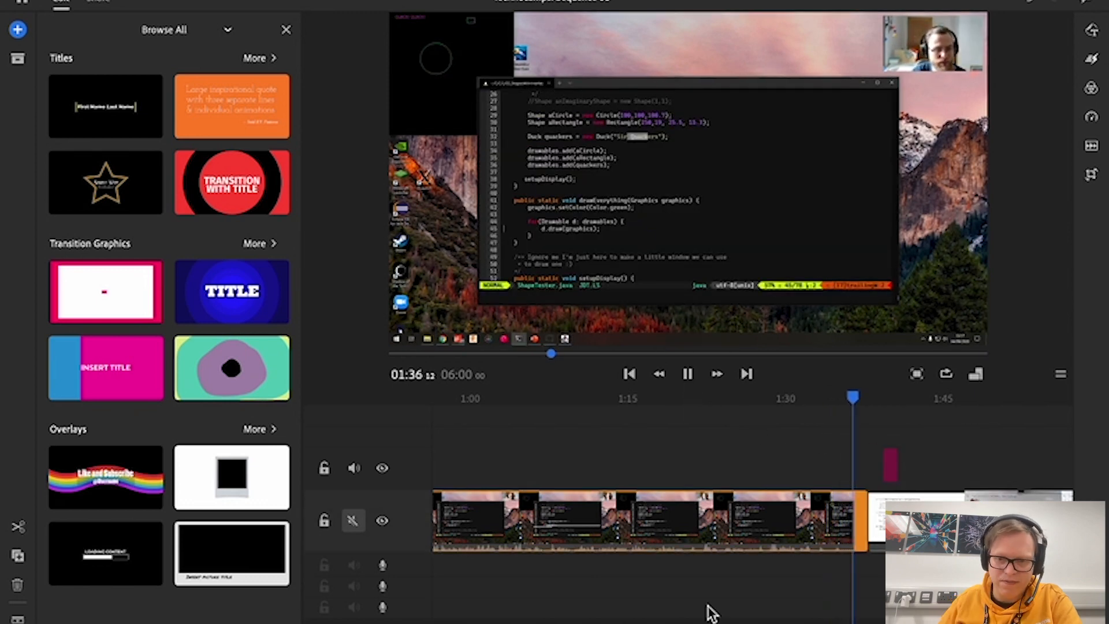
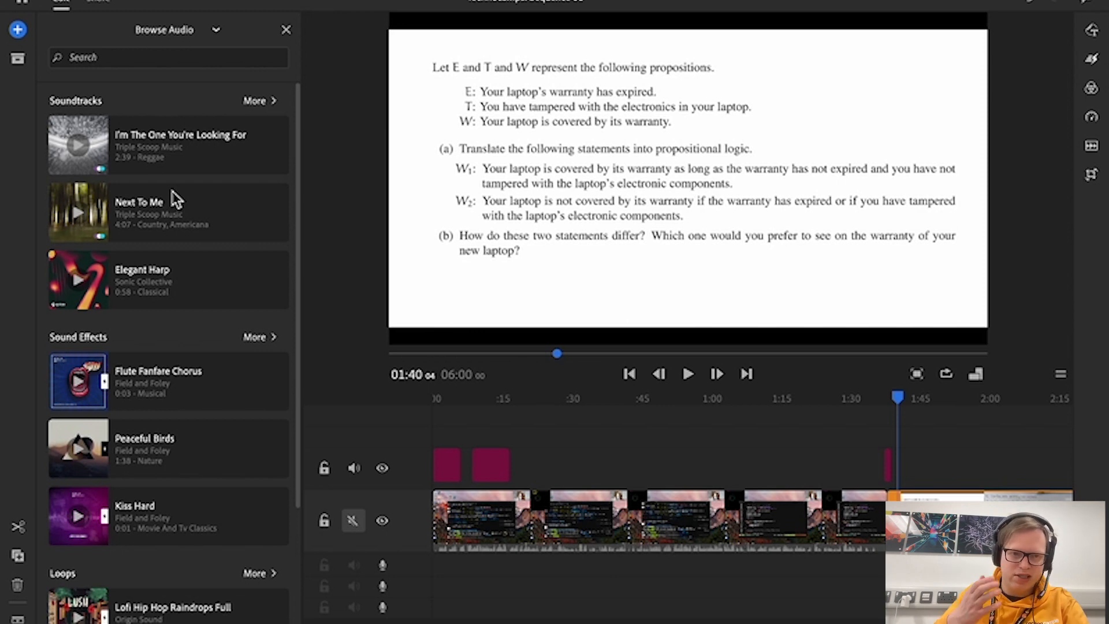
# - Try out the soundtrack I'm The One You're Looking For from the start of the sequence, and delete it again
pyautogui.click(181, 157)
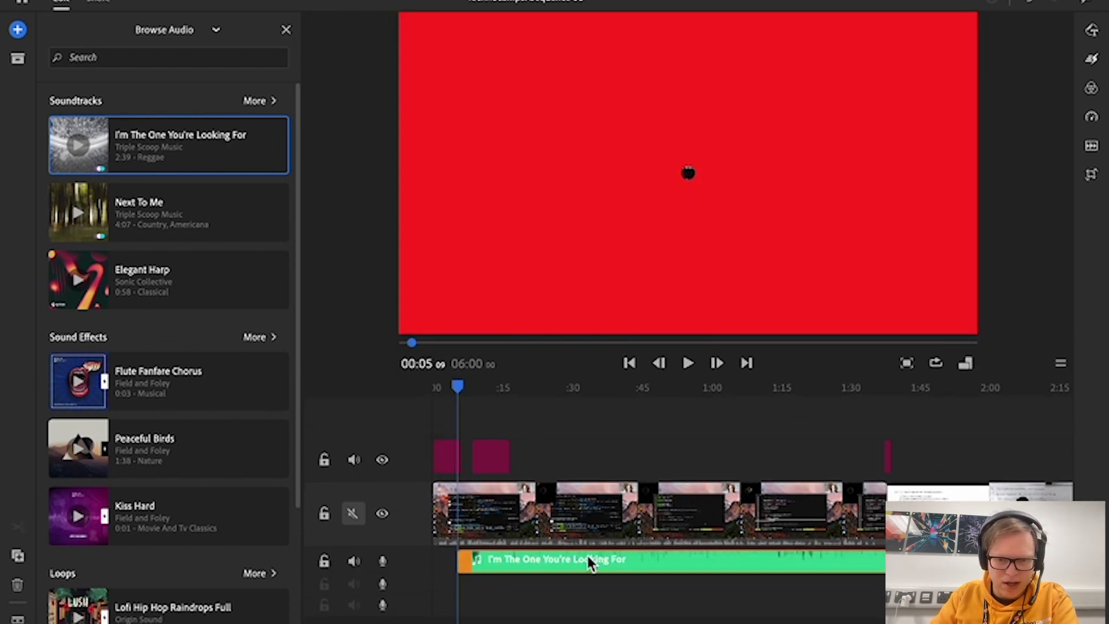
pyautogui.moveTo(587, 561); pyautogui.dragTo(563, 560)
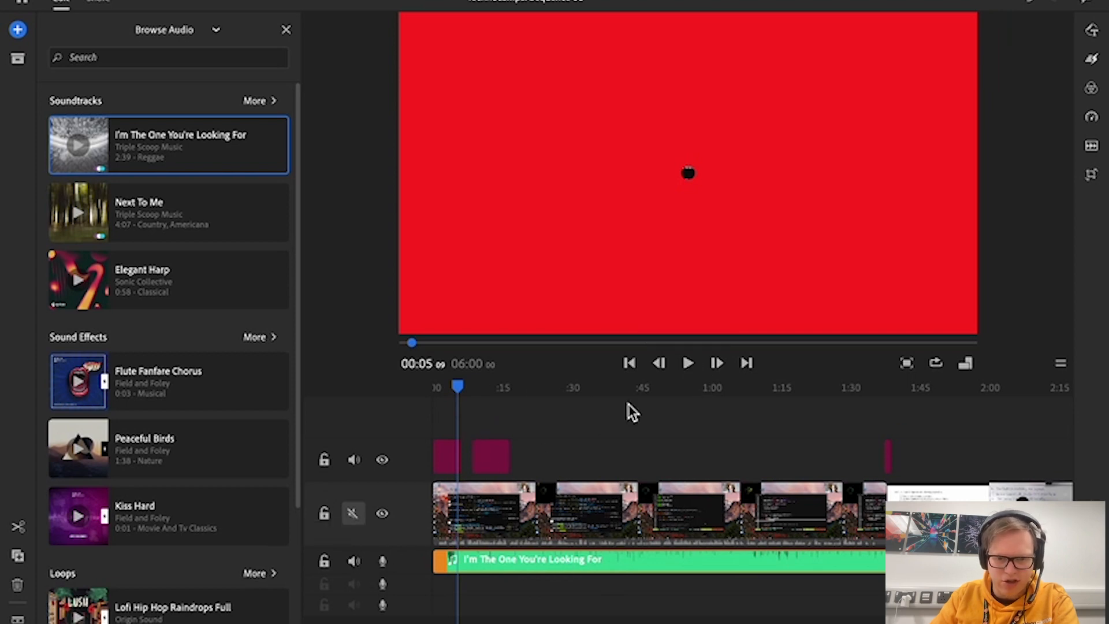
pyautogui.click(690, 363)
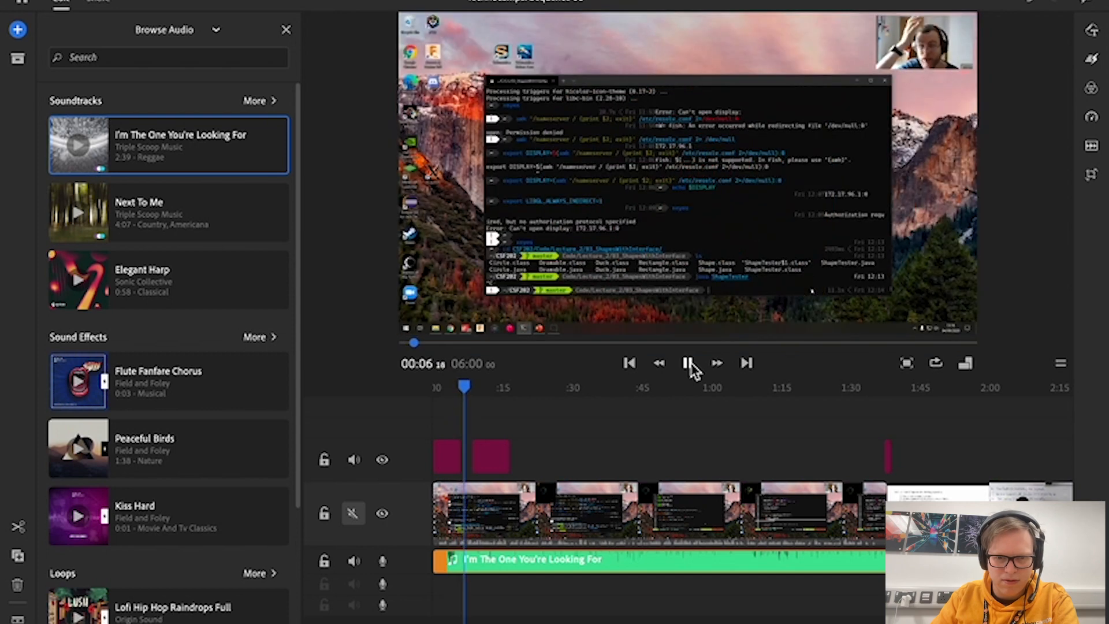
pyautogui.click(689, 363)
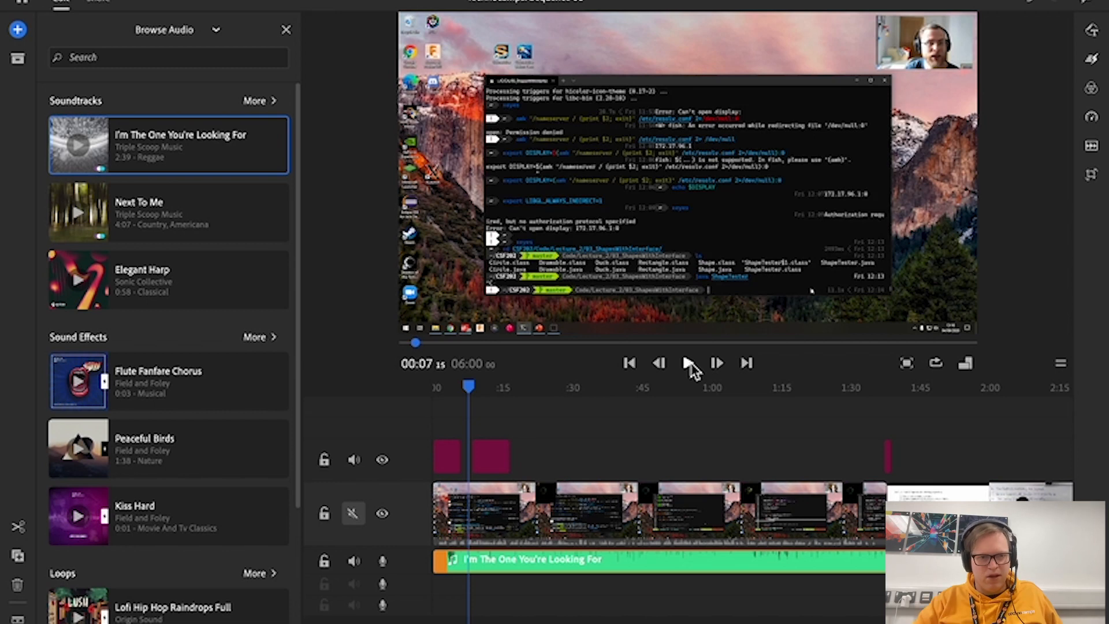
pyautogui.click(586, 558)
pyautogui.press('Delete')
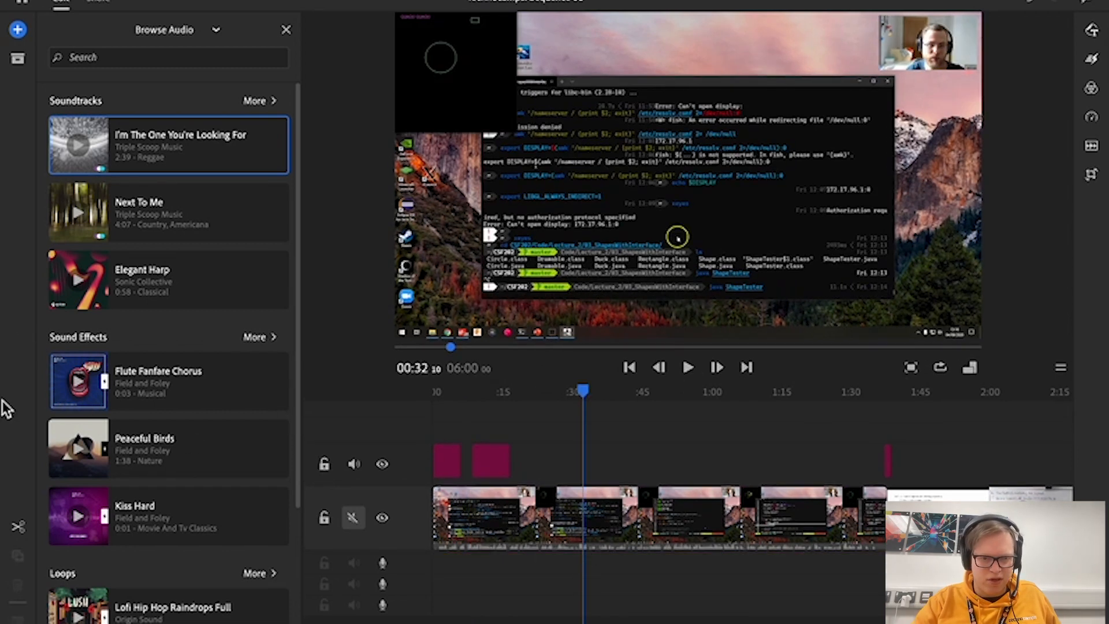
# - Add the Flute Fanfare Chorus sound effect beneath the opening title at about 00:02 and play it back
pyautogui.click(193, 391)
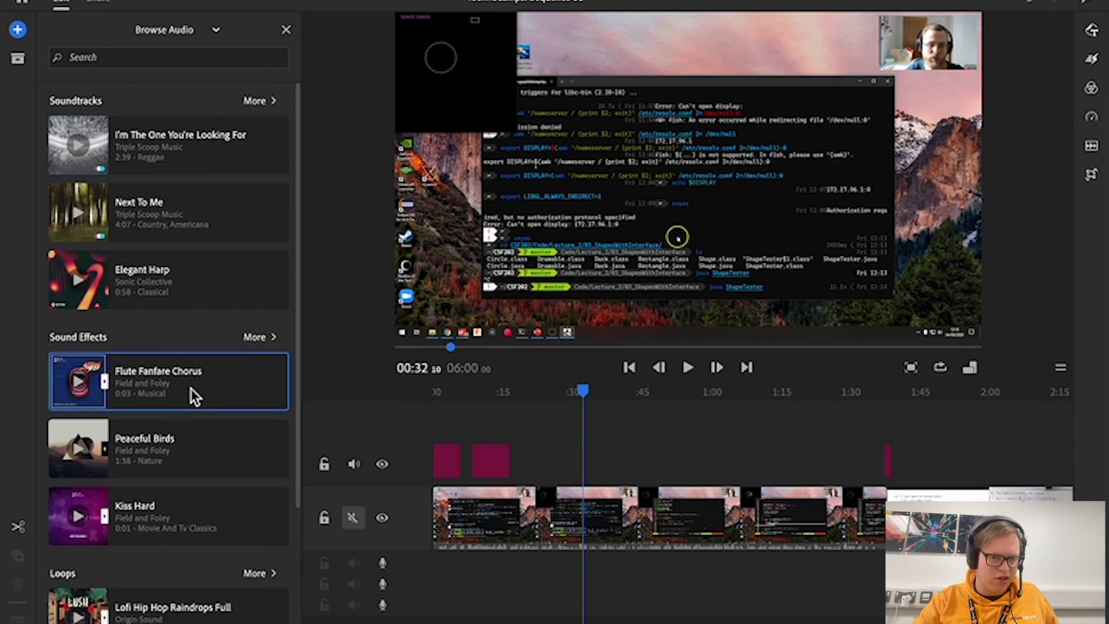
pyautogui.moveTo(193, 392); pyautogui.dragTo(456, 559)
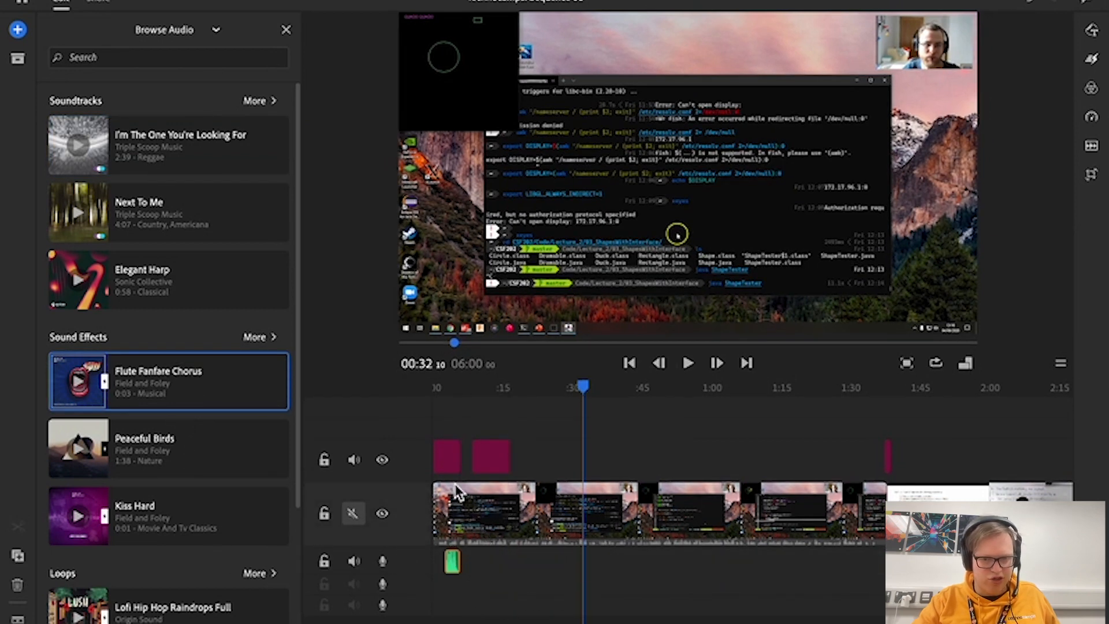
pyautogui.click(447, 396)
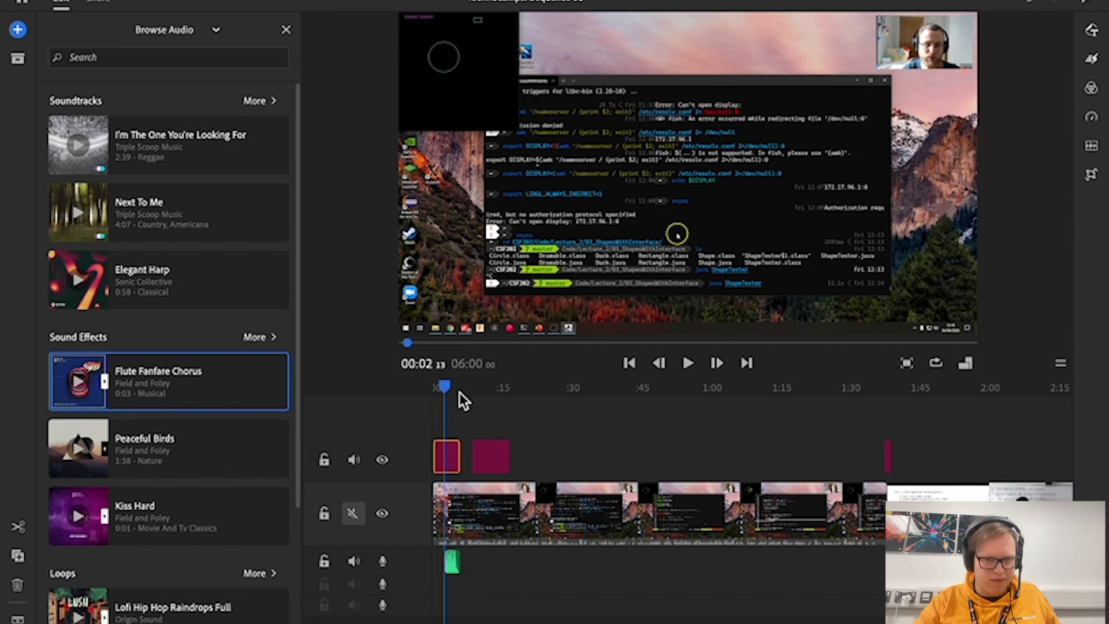
pyautogui.click(689, 363)
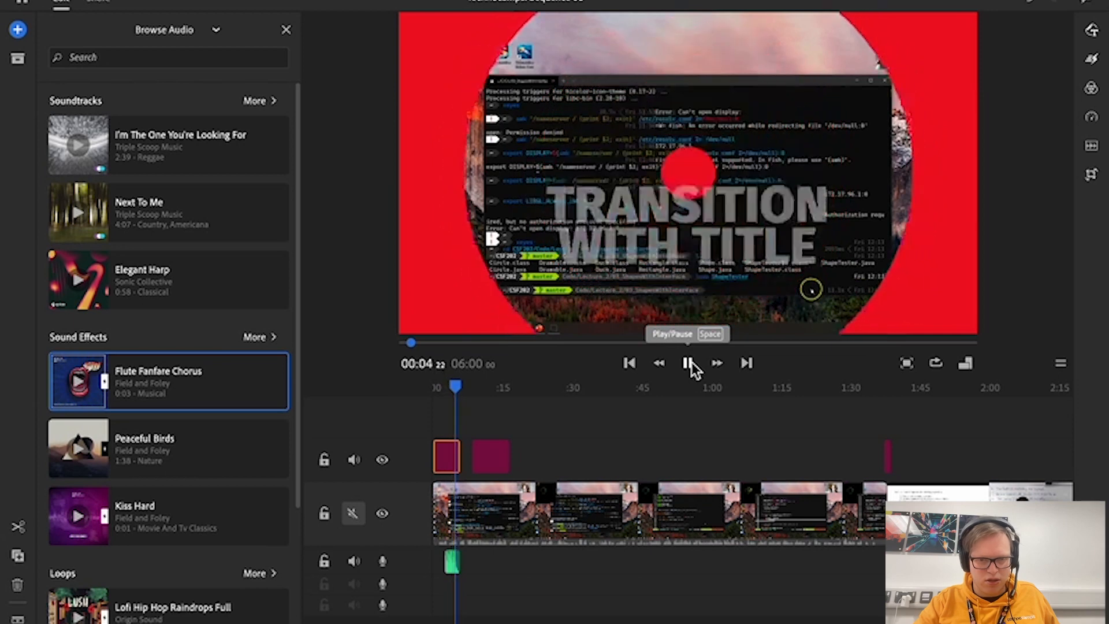
pyautogui.click(689, 363)
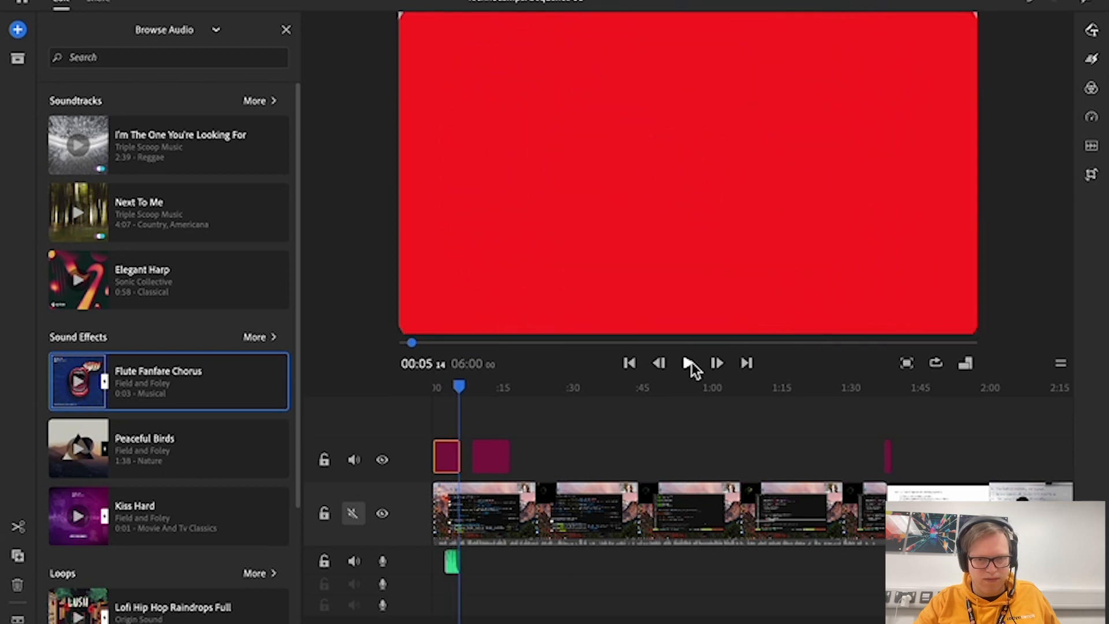
# - Delete the Flute Fanfare Chorus sound effect from the audio track
pyautogui.click(453, 566)
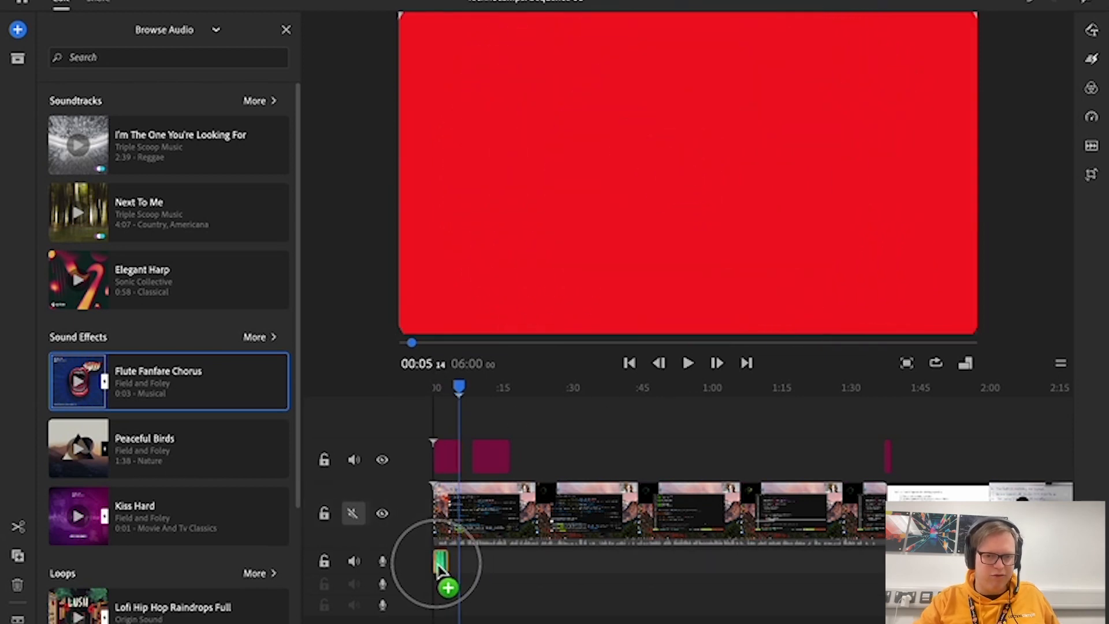
pyautogui.moveTo(449, 566)
pyautogui.mouseDown()
pyautogui.moveTo(506, 571)
pyautogui.moveTo(451, 570)
pyautogui.mouseUp()
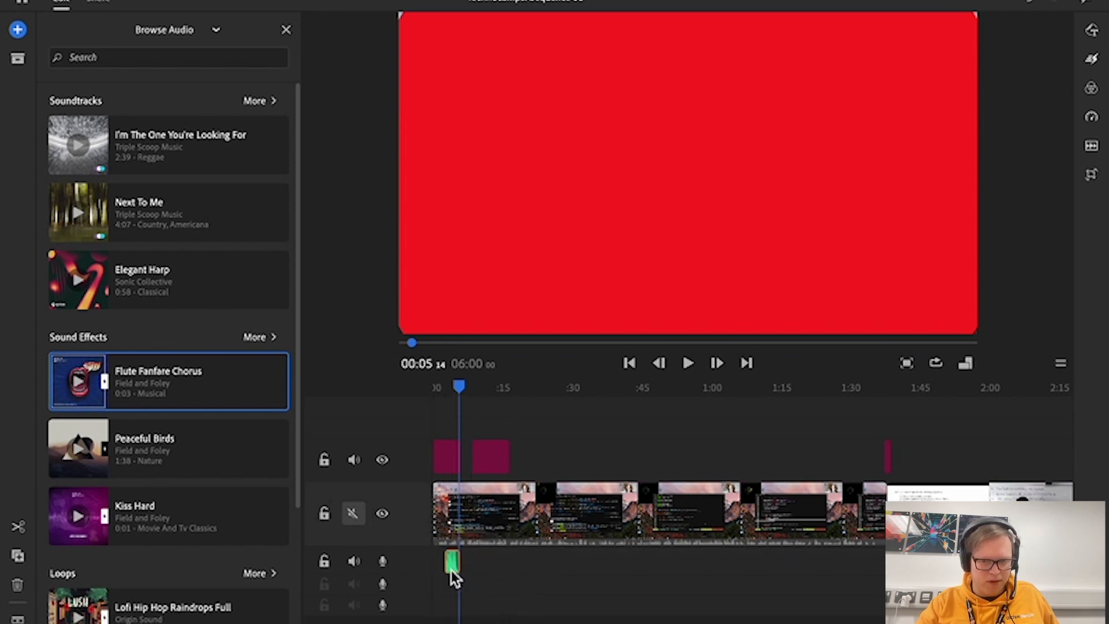
pyautogui.press('Delete')
# - Add the Lofi Hip Hop Raindrops Full loop to the audio track at the start of the sequence and play it back
pyautogui.scroll(-3, 221, 504)
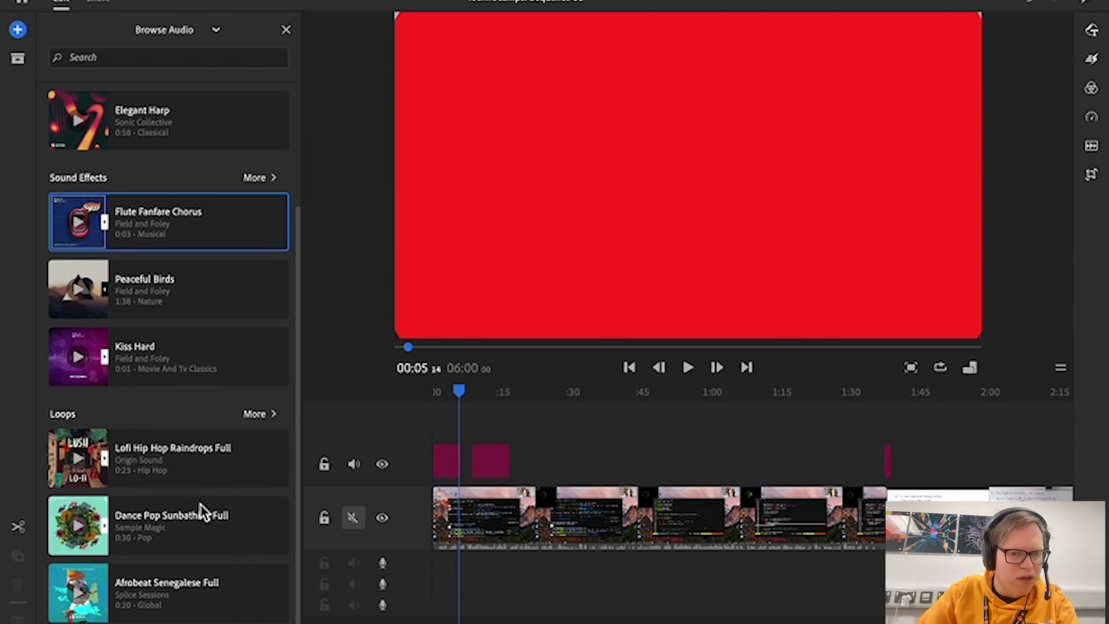
pyautogui.click(187, 599)
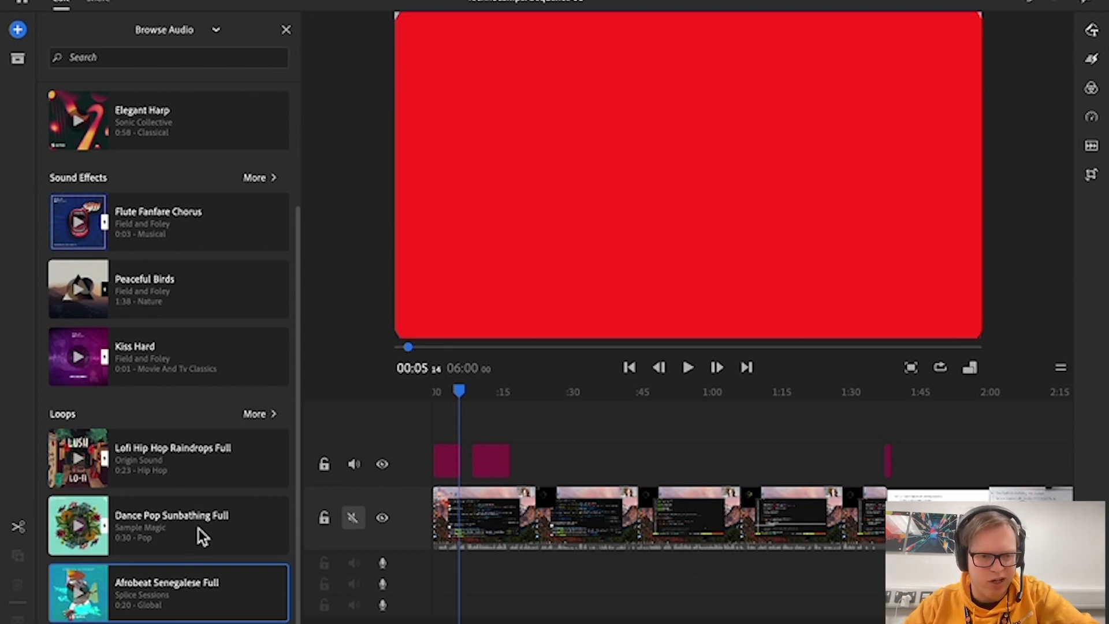
pyautogui.click(226, 472)
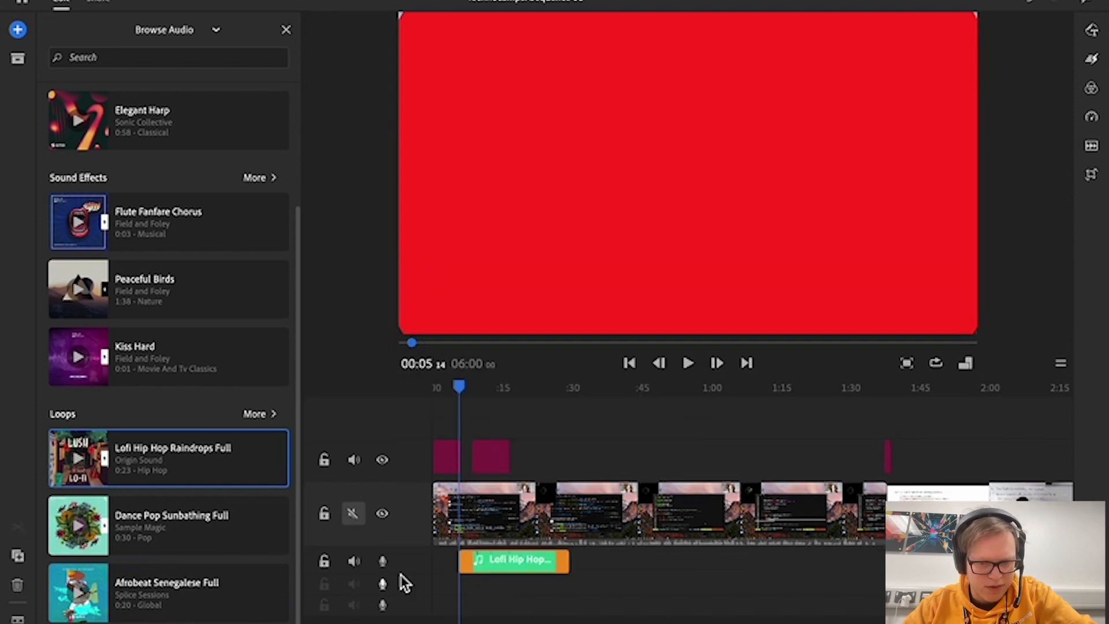
pyautogui.moveTo(512, 560); pyautogui.dragTo(461, 559)
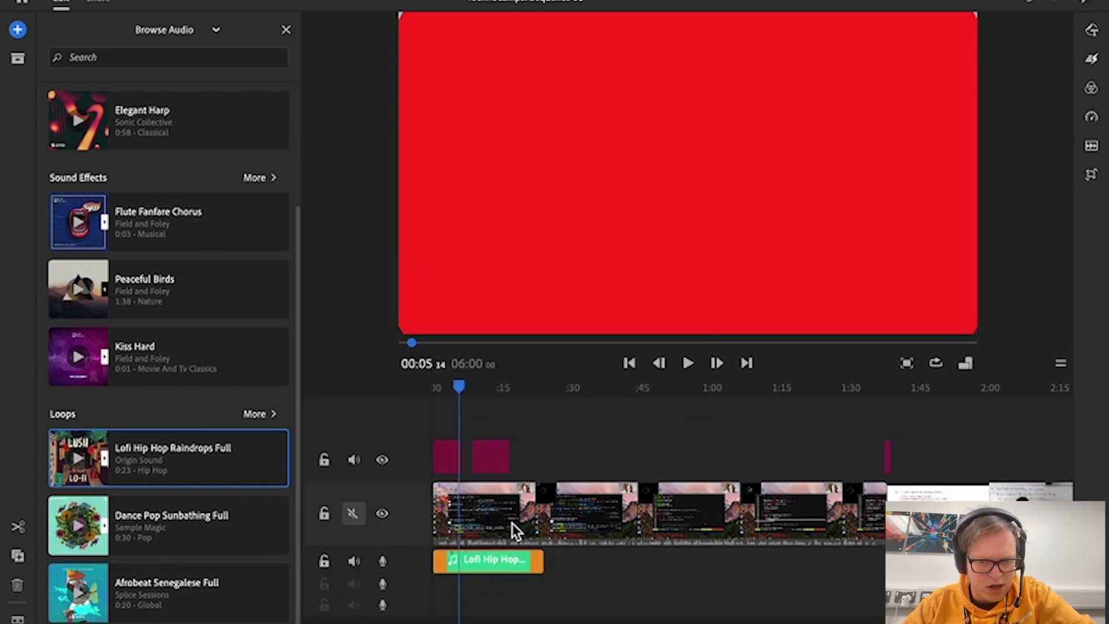
pyautogui.click(688, 364)
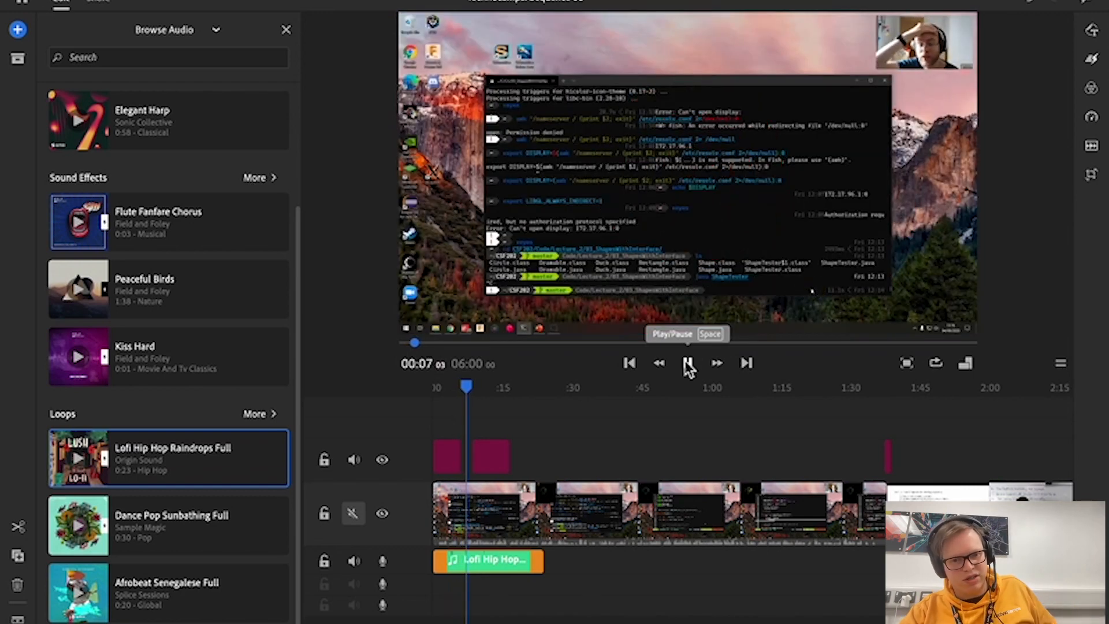
pyautogui.click(688, 363)
# - Duplicate the Lofi Hip Hop loop three times and line up the copies end to end on the first audio track
pyautogui.click(518, 564)
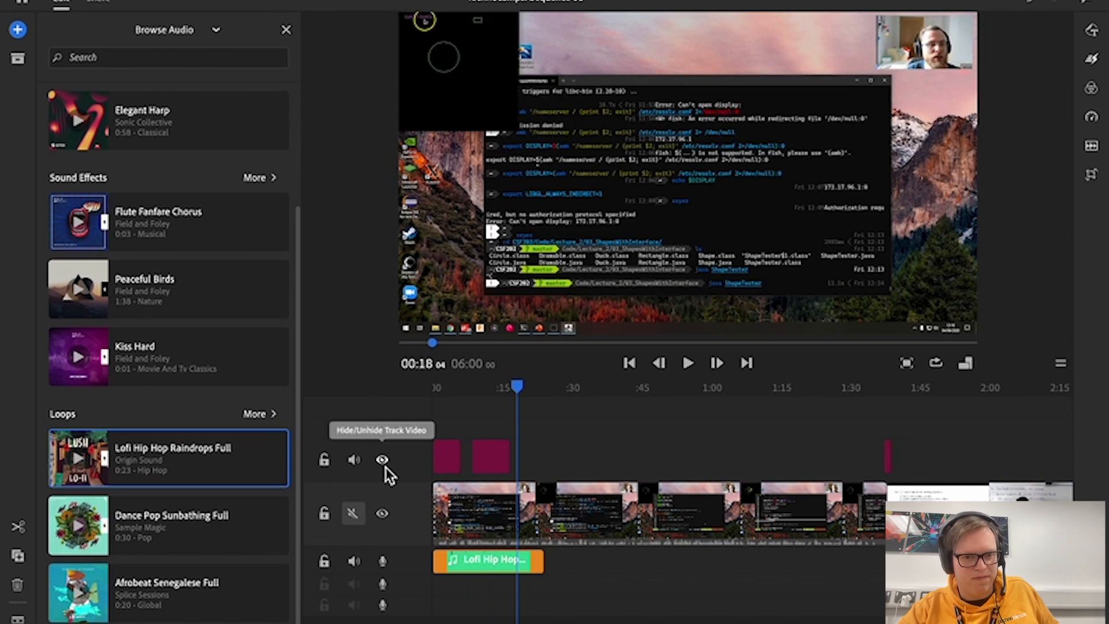
pyautogui.click(19, 562)
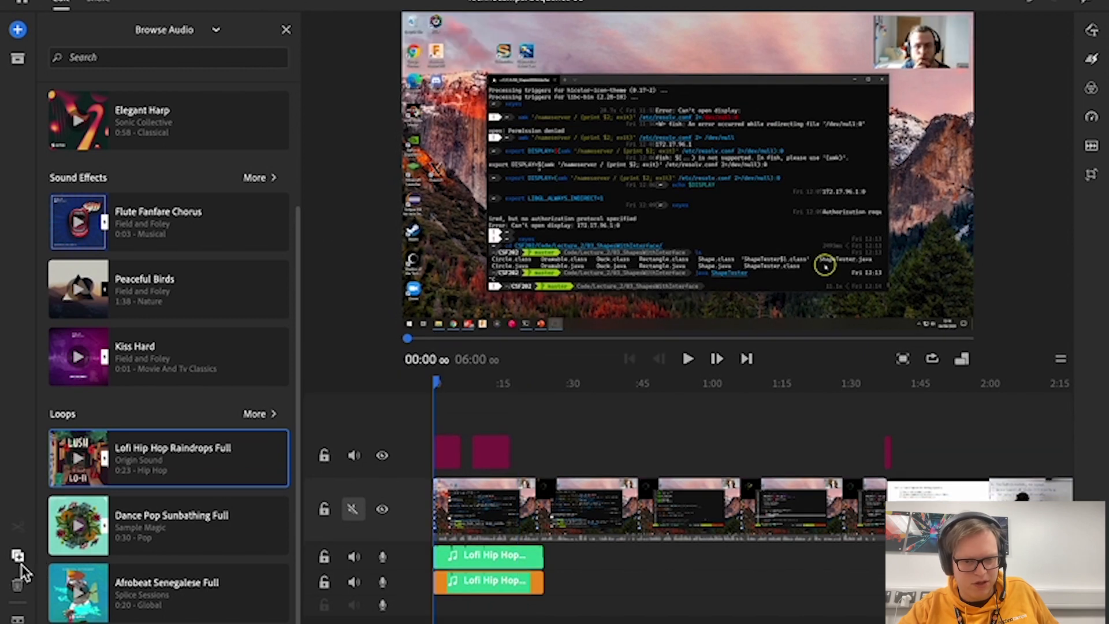
pyautogui.moveTo(475, 589); pyautogui.dragTo(585, 560)
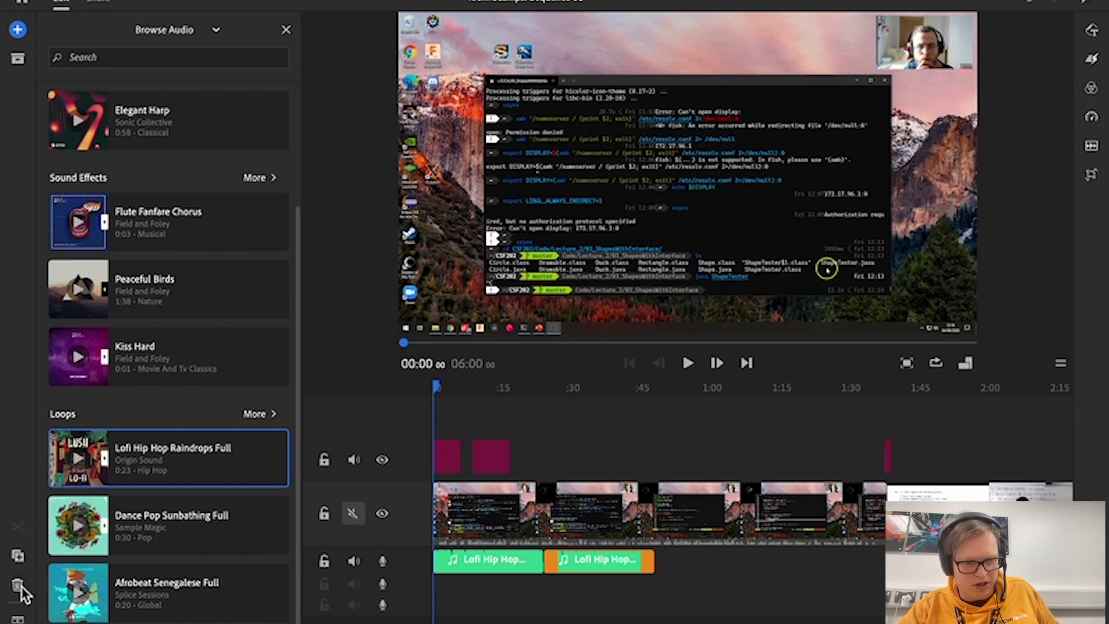
pyautogui.click(19, 558)
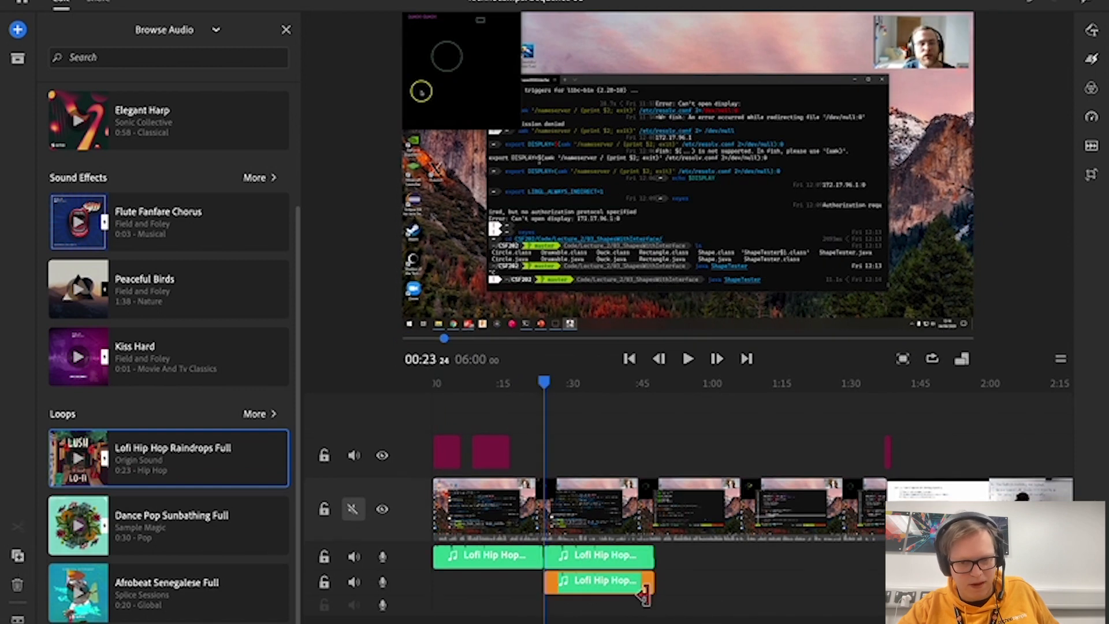
pyautogui.moveTo(622, 581); pyautogui.dragTo(791, 566)
pyautogui.click(769, 565)
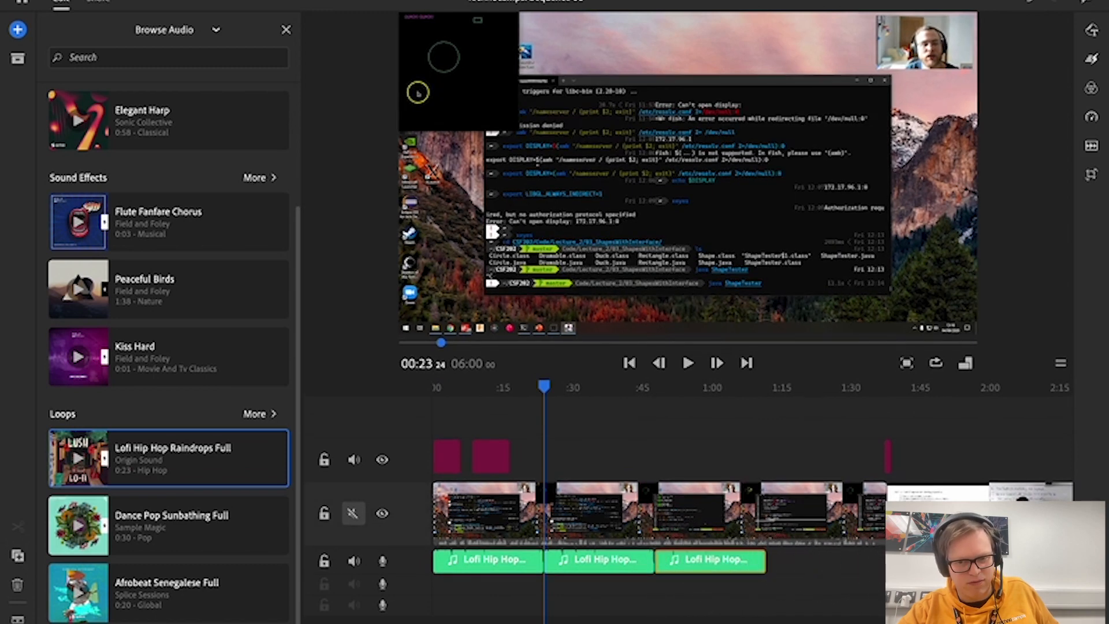
pyautogui.click(984, 566)
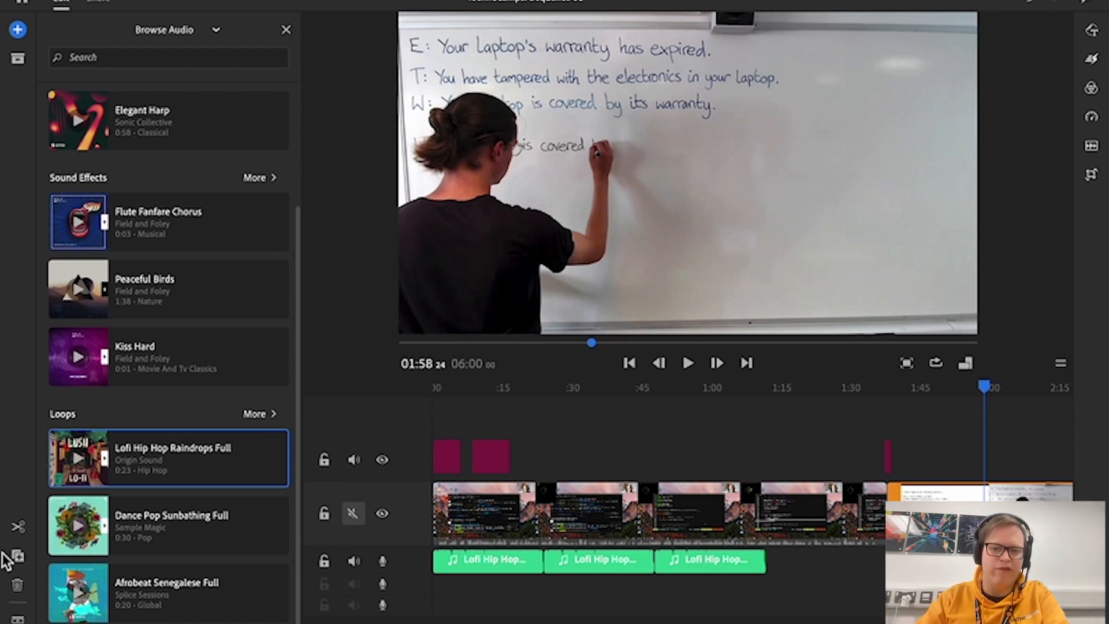
pyautogui.click(732, 559)
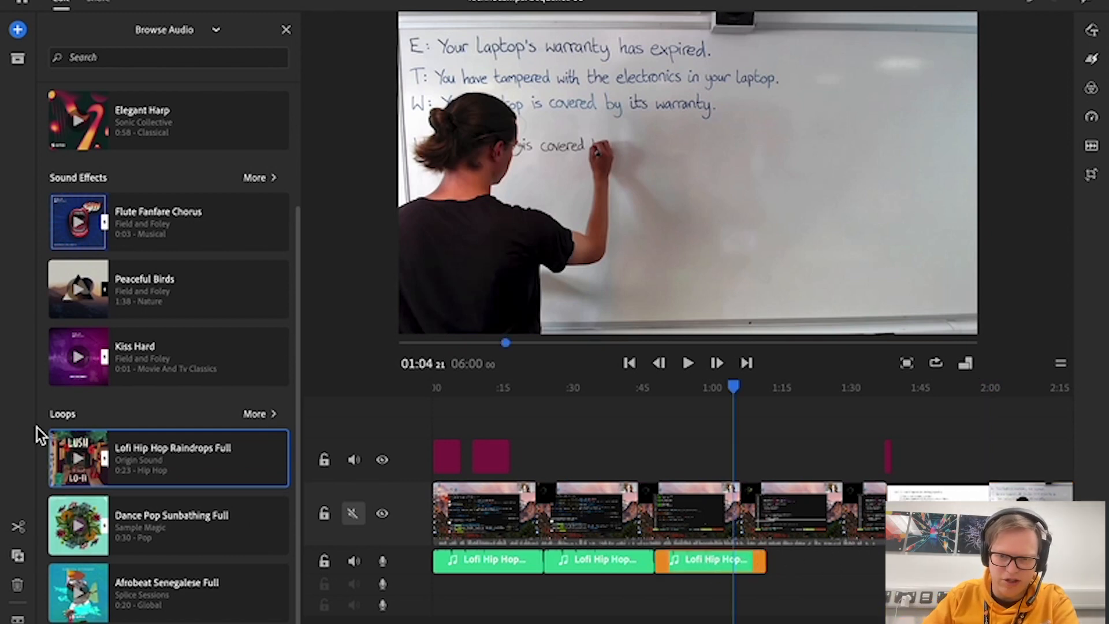
pyautogui.click(18, 556)
pyautogui.moveTo(688, 591); pyautogui.dragTo(795, 567)
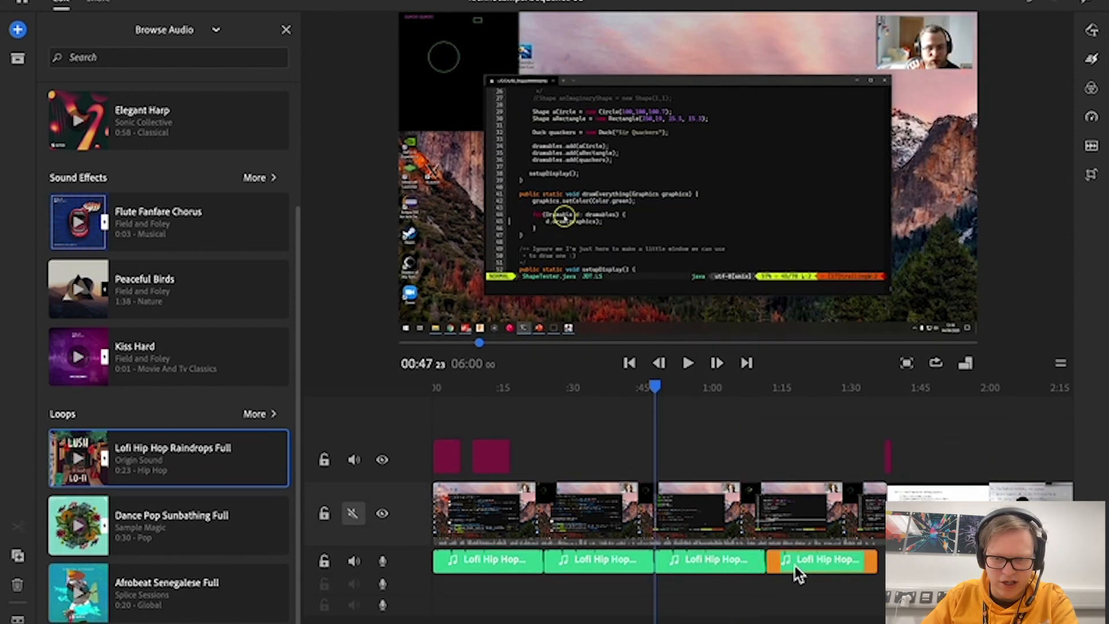
pyautogui.click(763, 592)
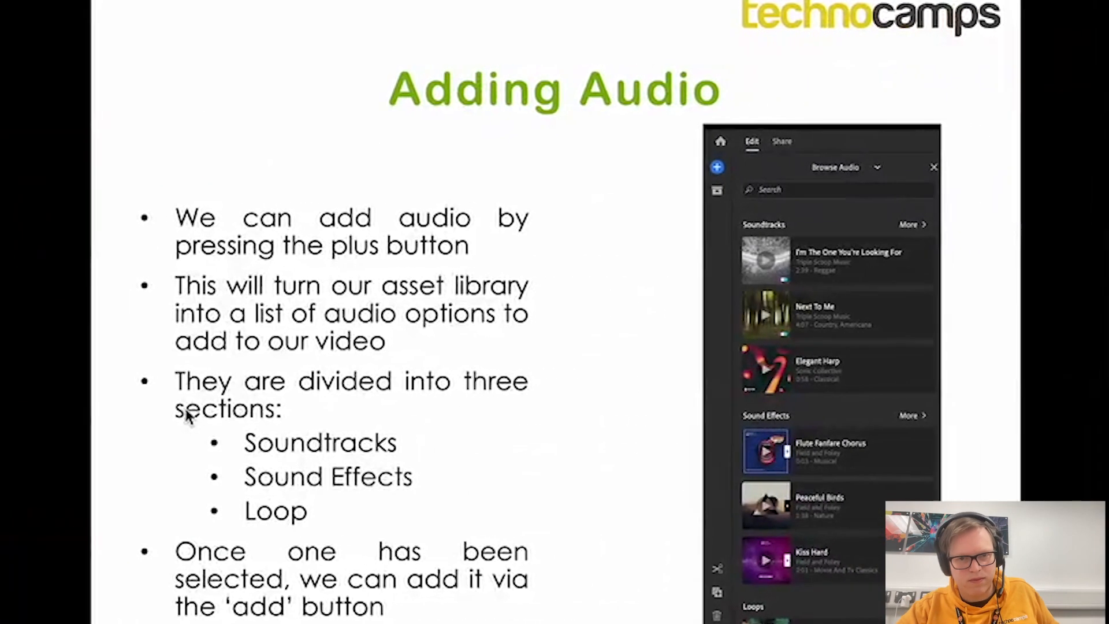
pyautogui.press('Right')
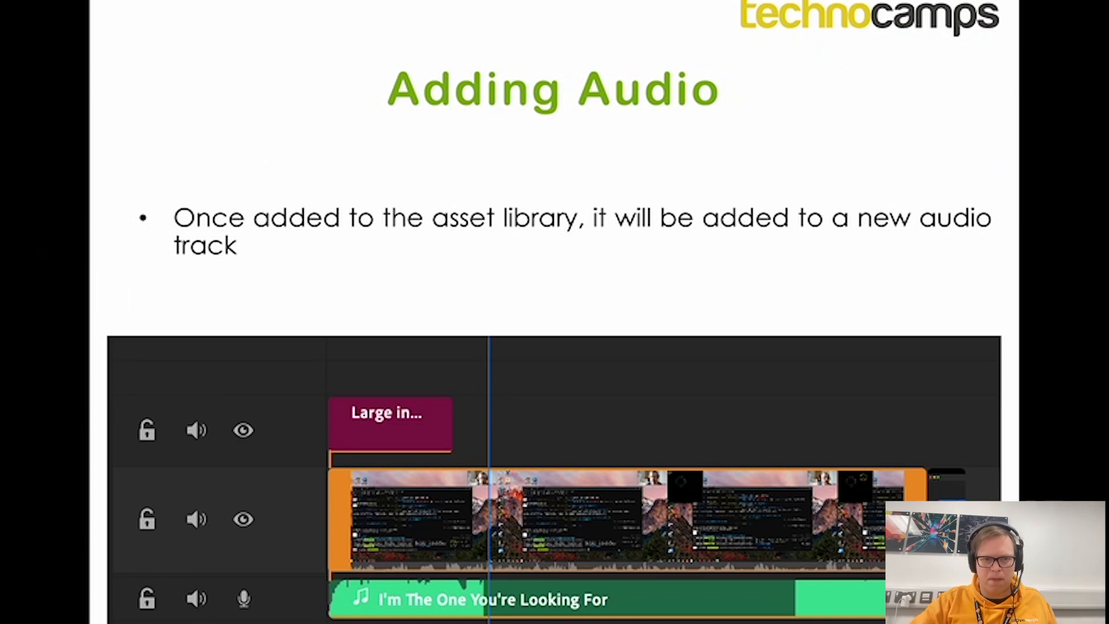
pyautogui.press('Right')
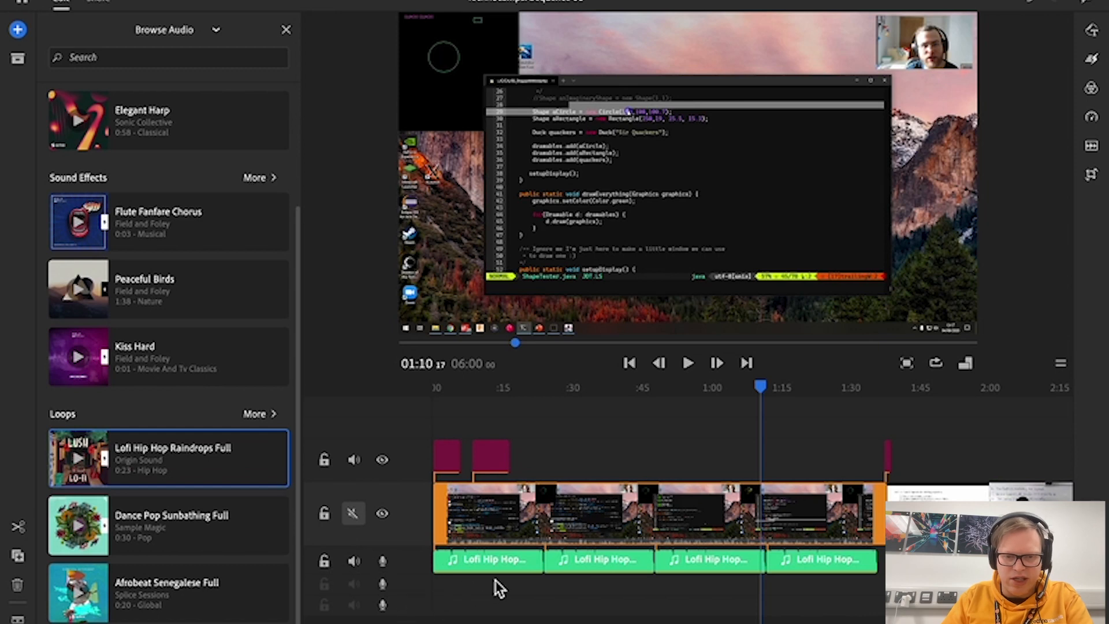
# - Return the playhead to the start of the sequence and close the audio browser
pyautogui.click(453, 601)
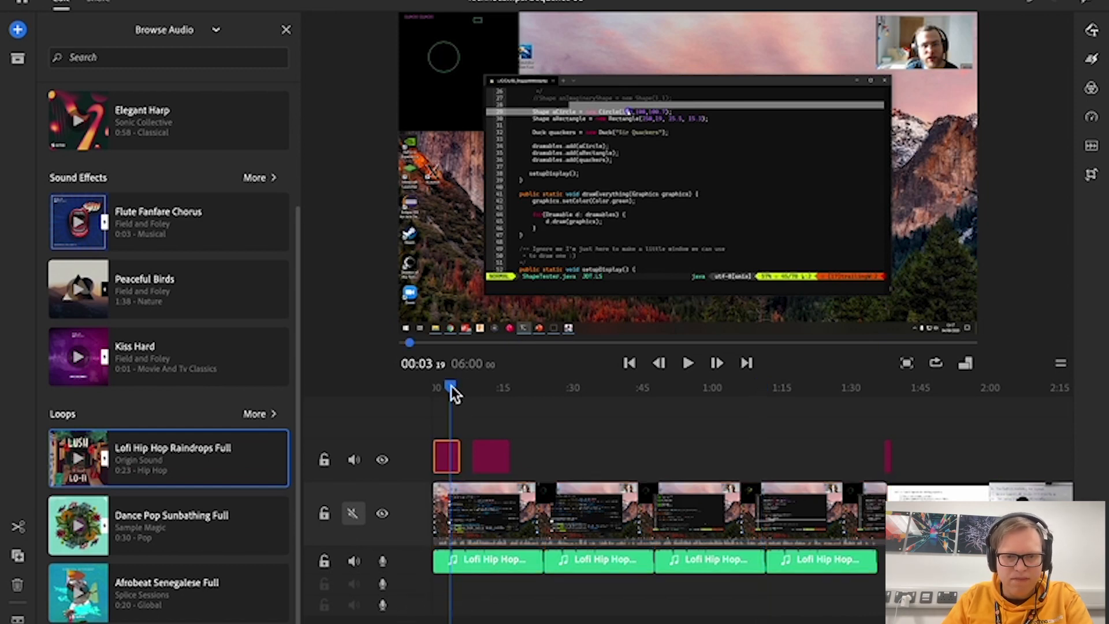
pyautogui.moveTo(452, 386); pyautogui.dragTo(418, 389)
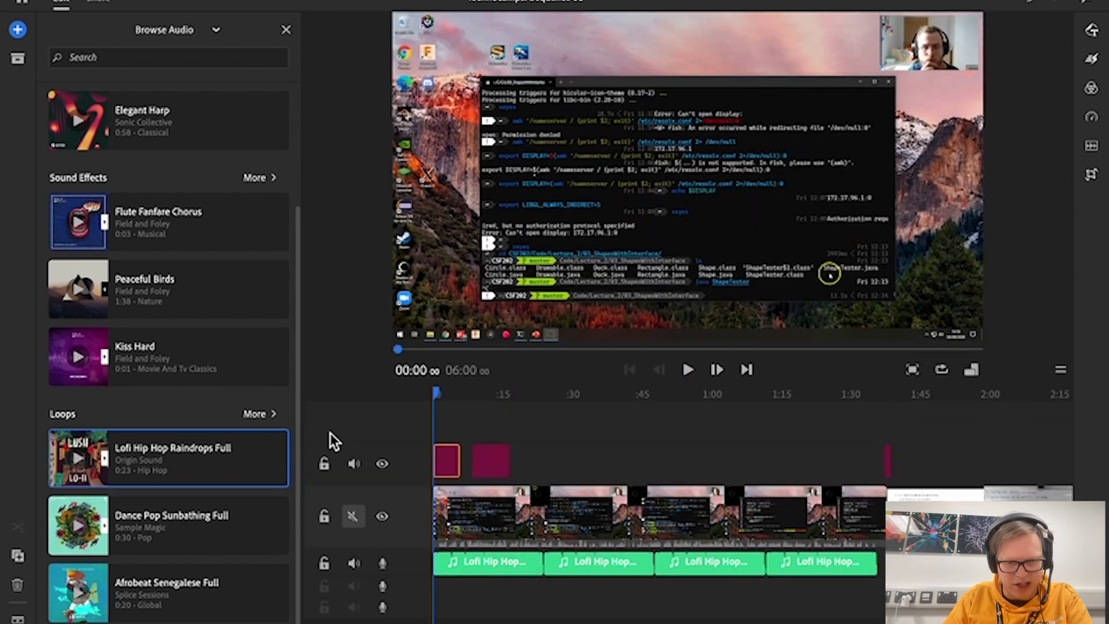
pyautogui.click(287, 30)
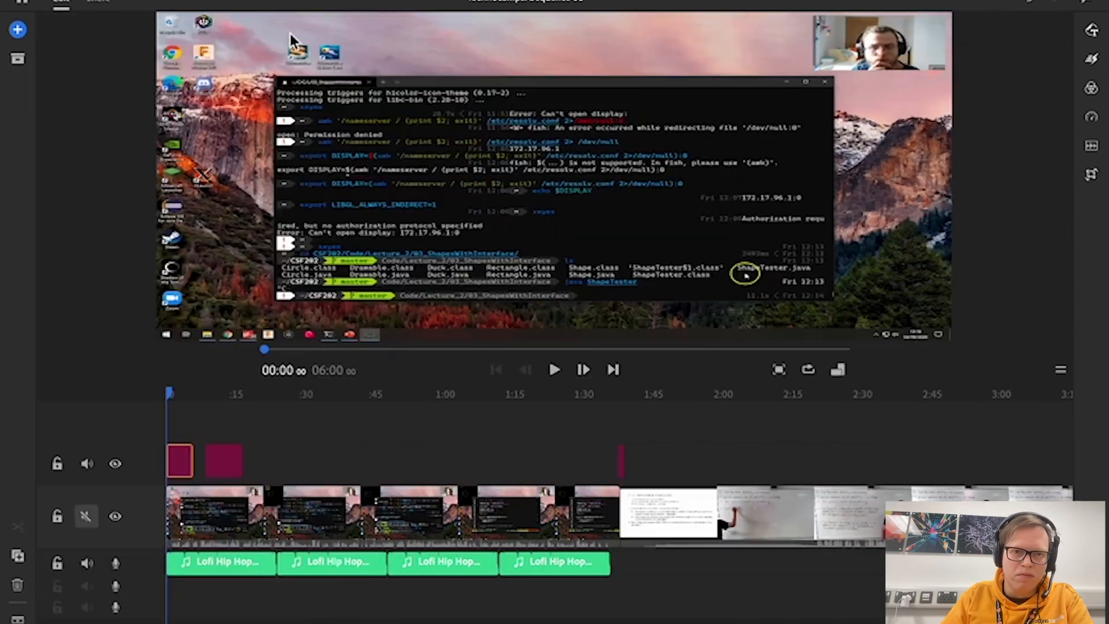
# - Record a test voiceover of about 5 seconds on the second audio track, delete it again and return the playhead to the start
pyautogui.click(117, 587)
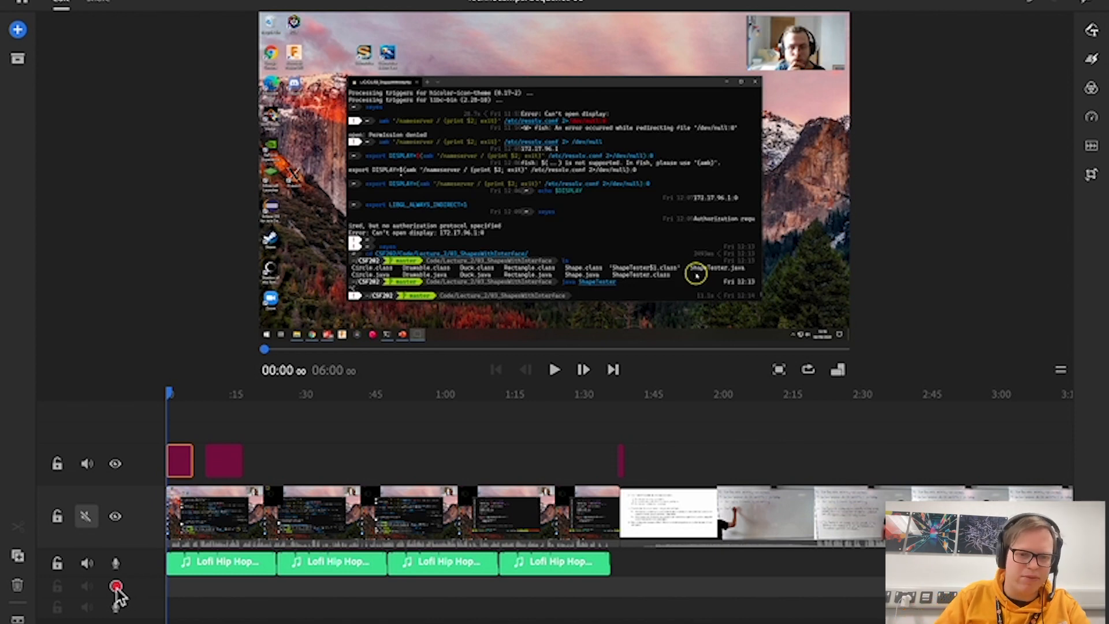
pyautogui.click(116, 587)
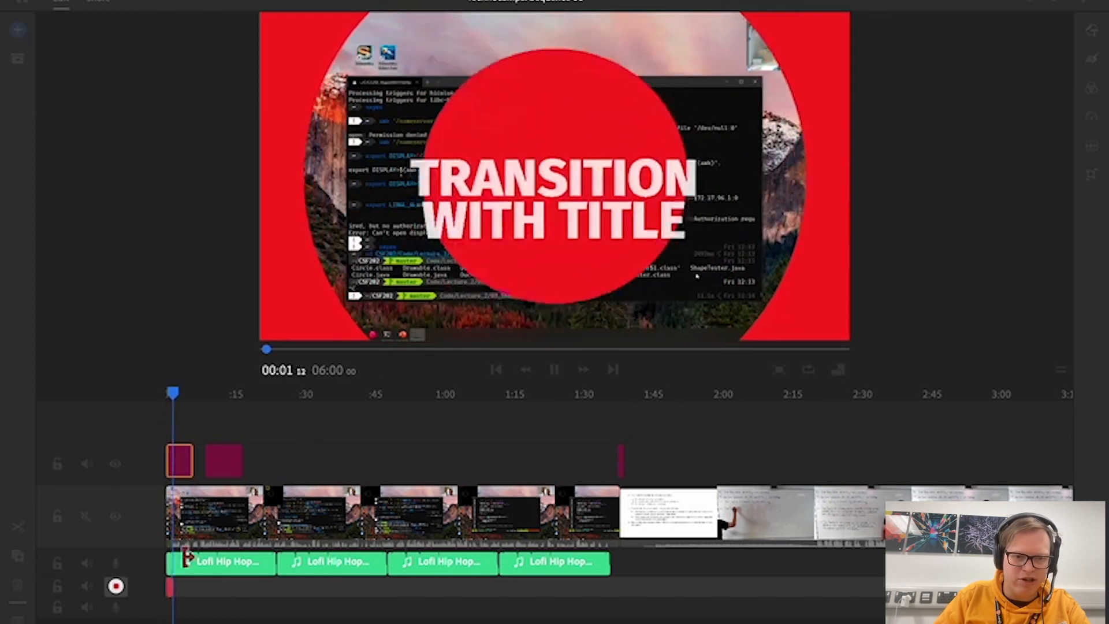
pyautogui.click(118, 587)
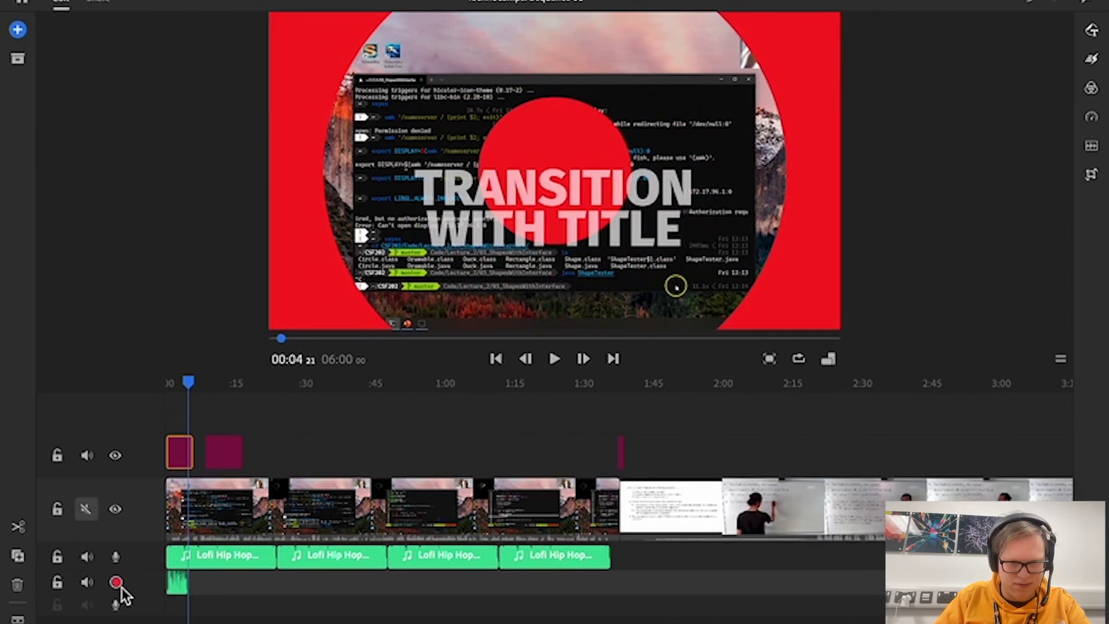
pyautogui.moveTo(189, 382)
pyautogui.mouseDown()
pyautogui.moveTo(168, 385)
pyautogui.moveTo(179, 383)
pyautogui.mouseUp()
pyautogui.click(178, 582)
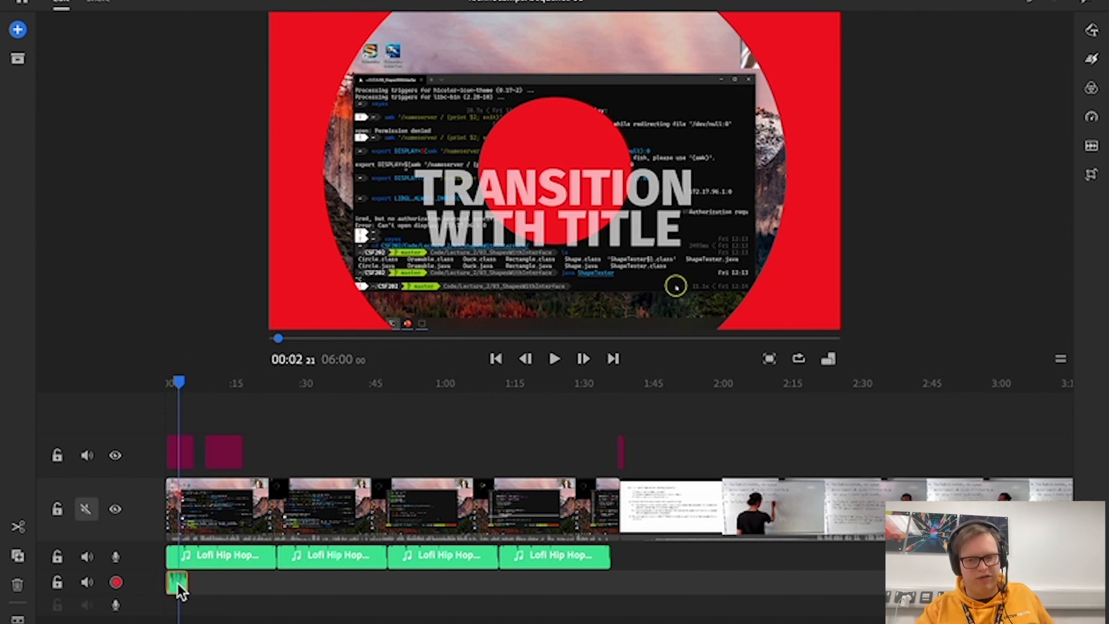
pyautogui.press('Delete')
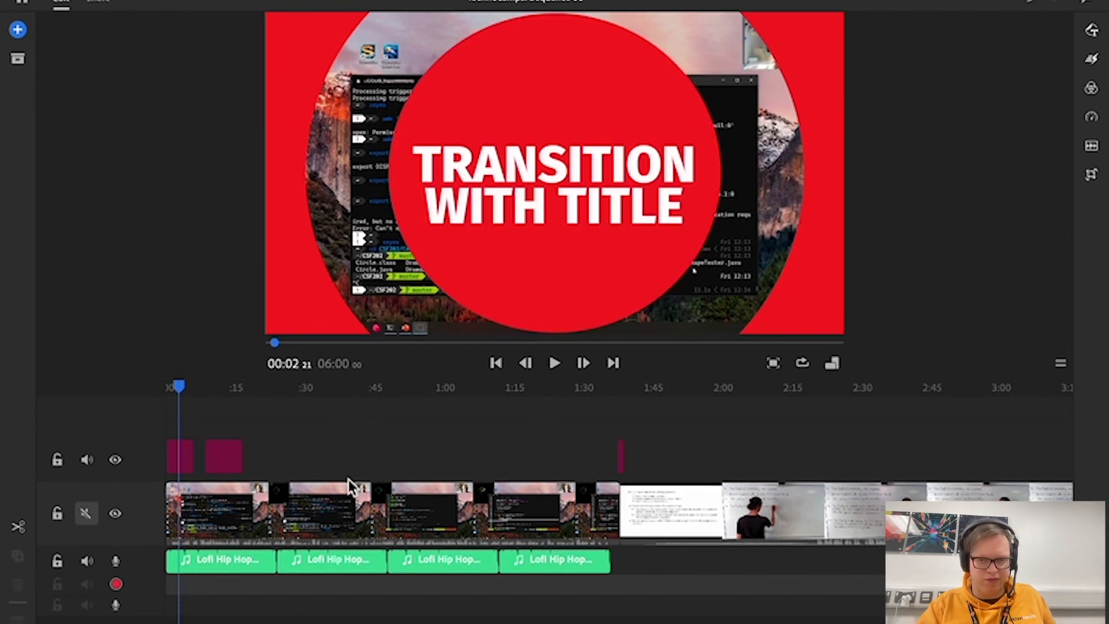
pyautogui.moveTo(178, 386); pyautogui.dragTo(149, 388)
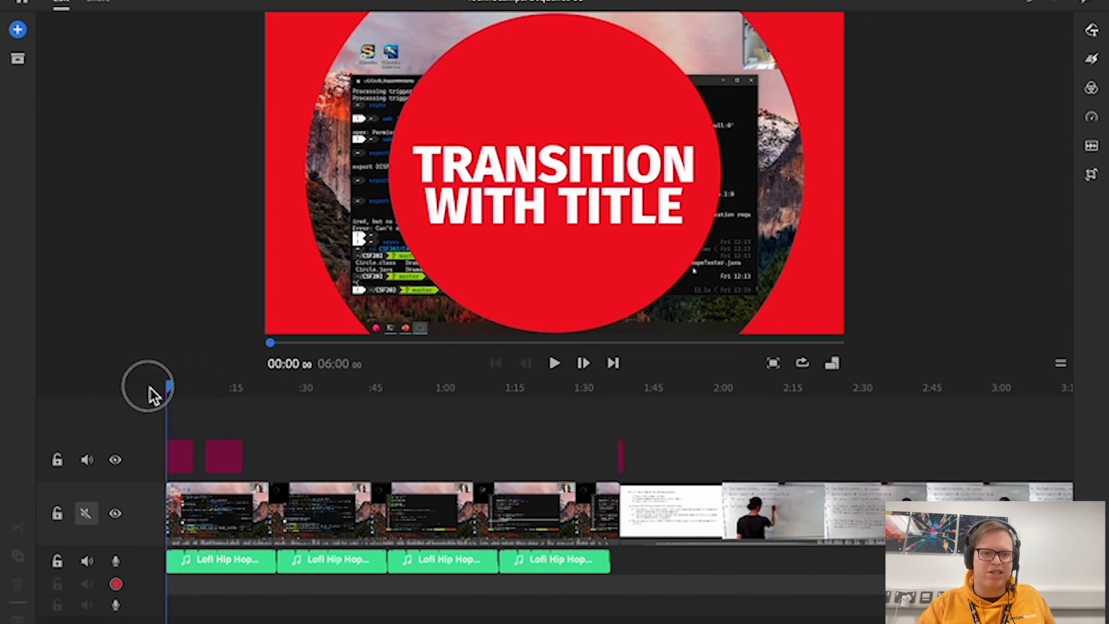
# - Select the first Lofi Hip Hop loop on the audio track and open its audio settings
pyautogui.click(180, 456)
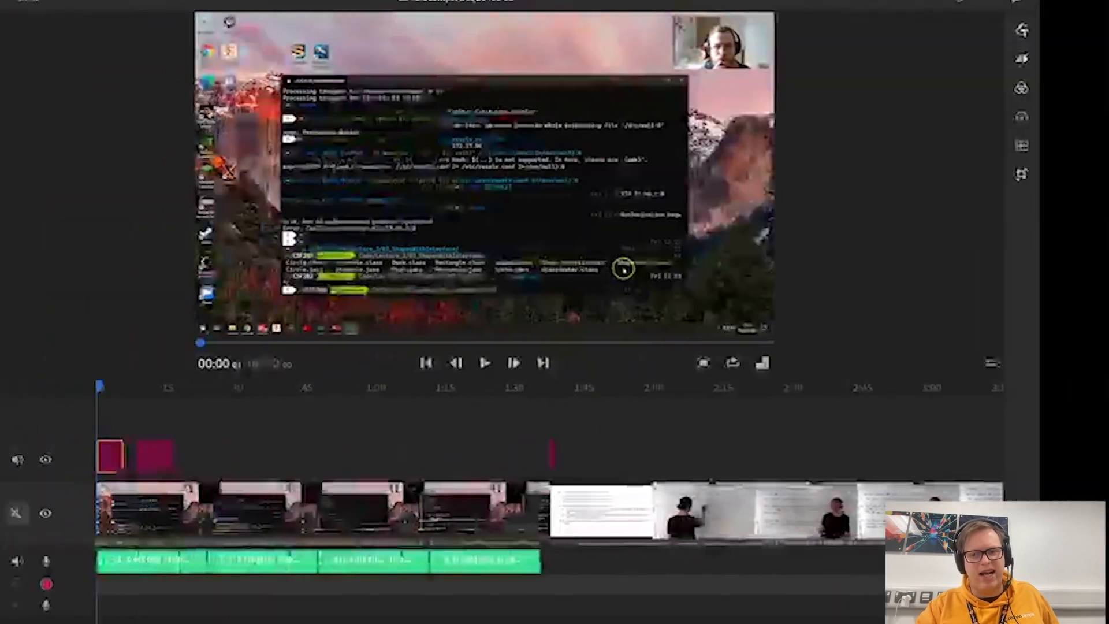
pyautogui.click(228, 574)
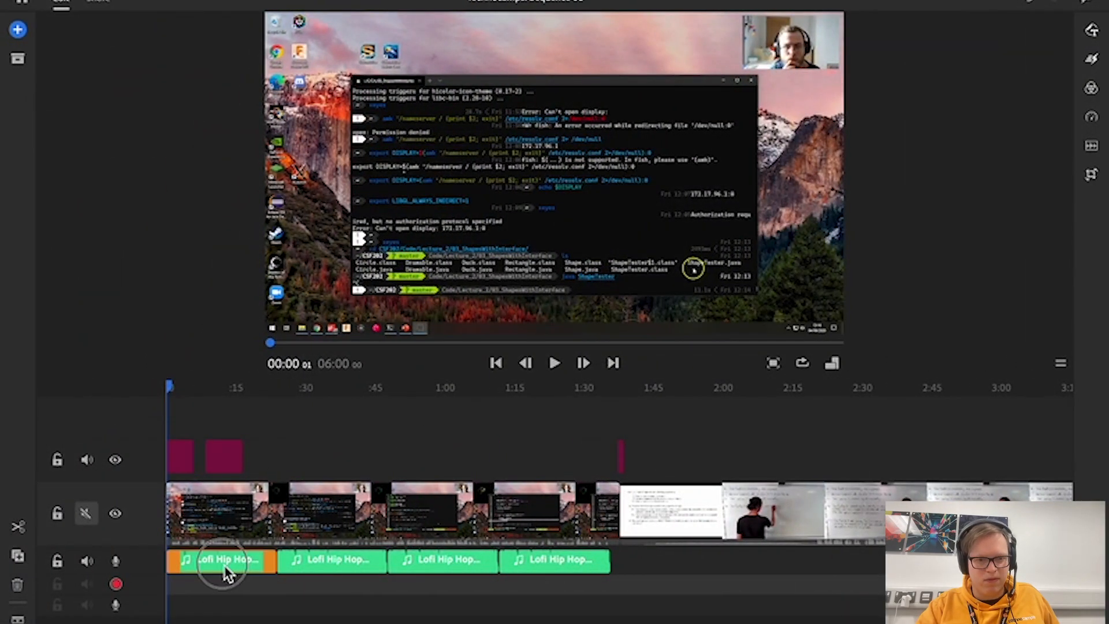
pyautogui.click(1098, 150)
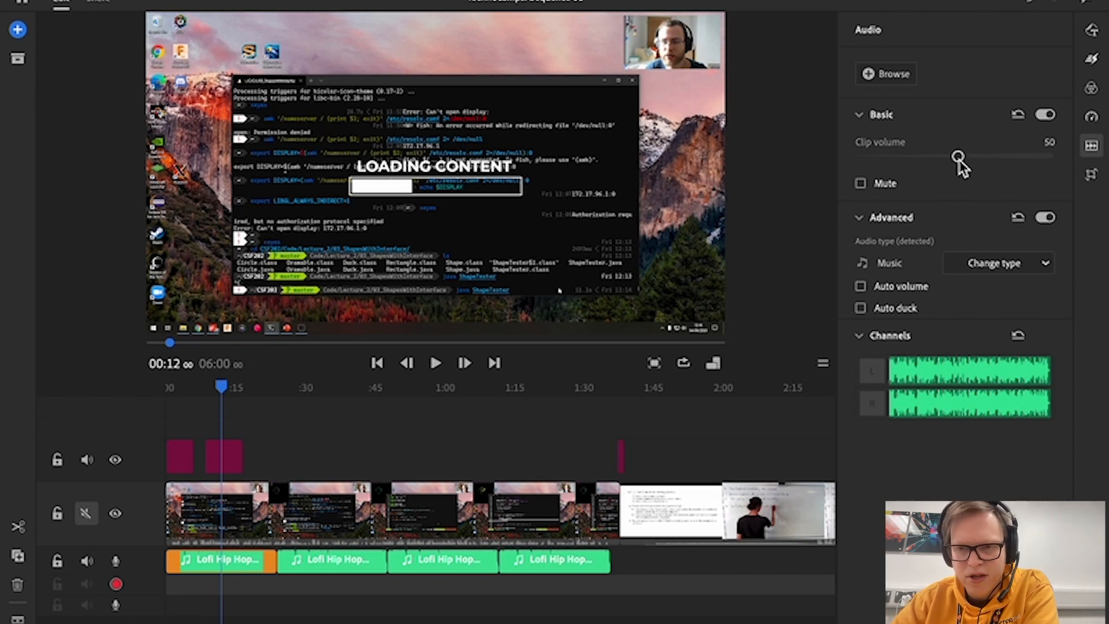
# - Try a clip volume of 69 on the first Lofi Hip Hop loop, and set it back to 50
pyautogui.moveTo(961, 163); pyautogui.dragTo(990, 165)
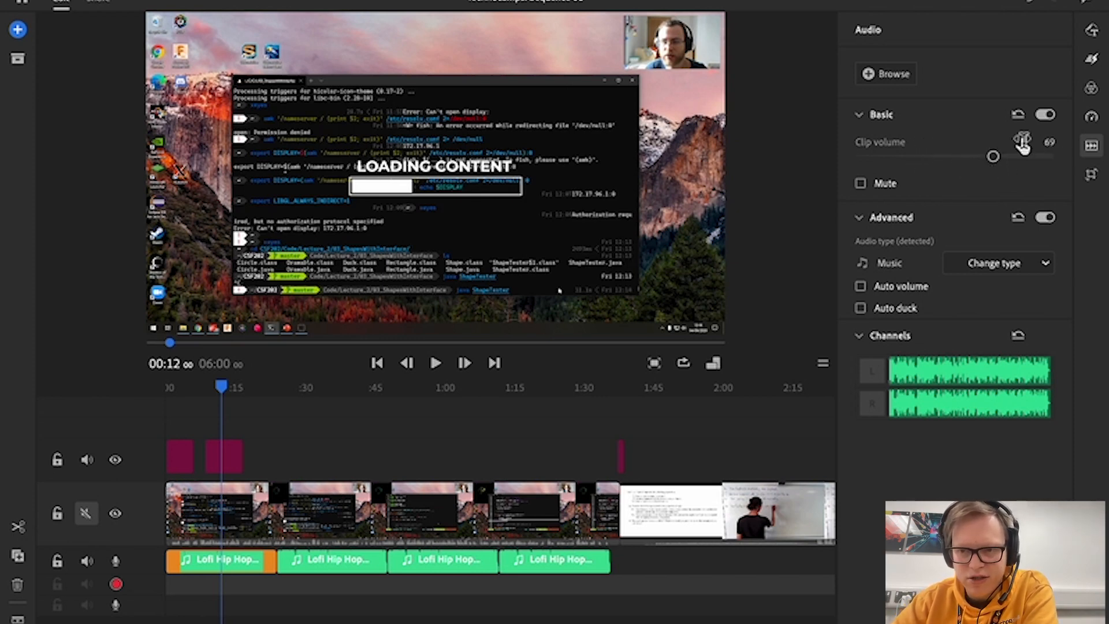
pyautogui.click(1023, 141)
pyautogui.write('50')
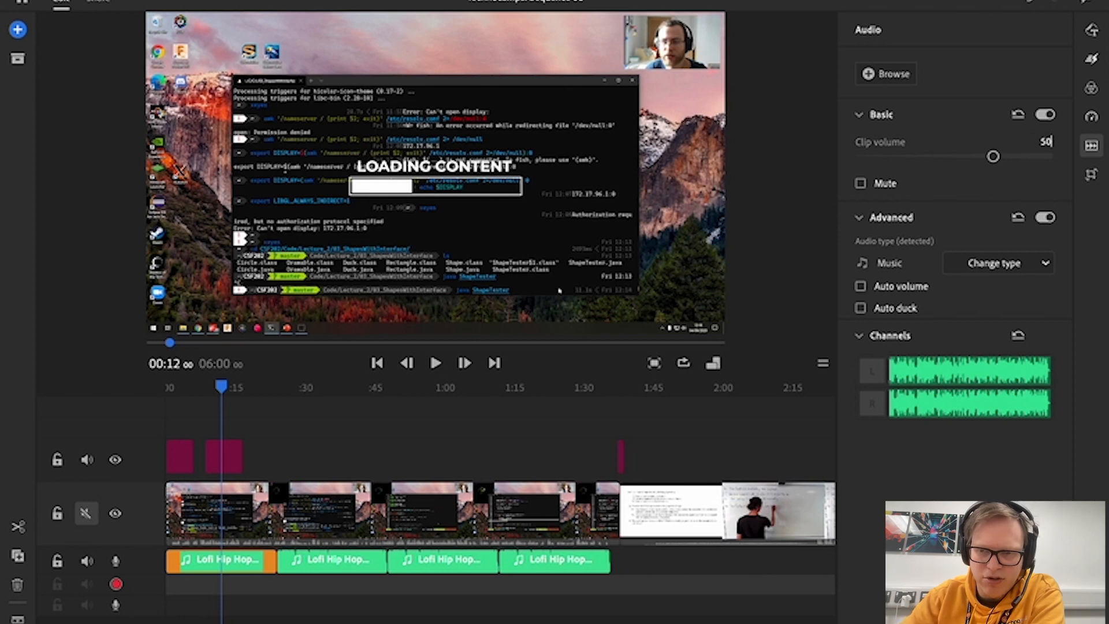
pyautogui.press('Return')
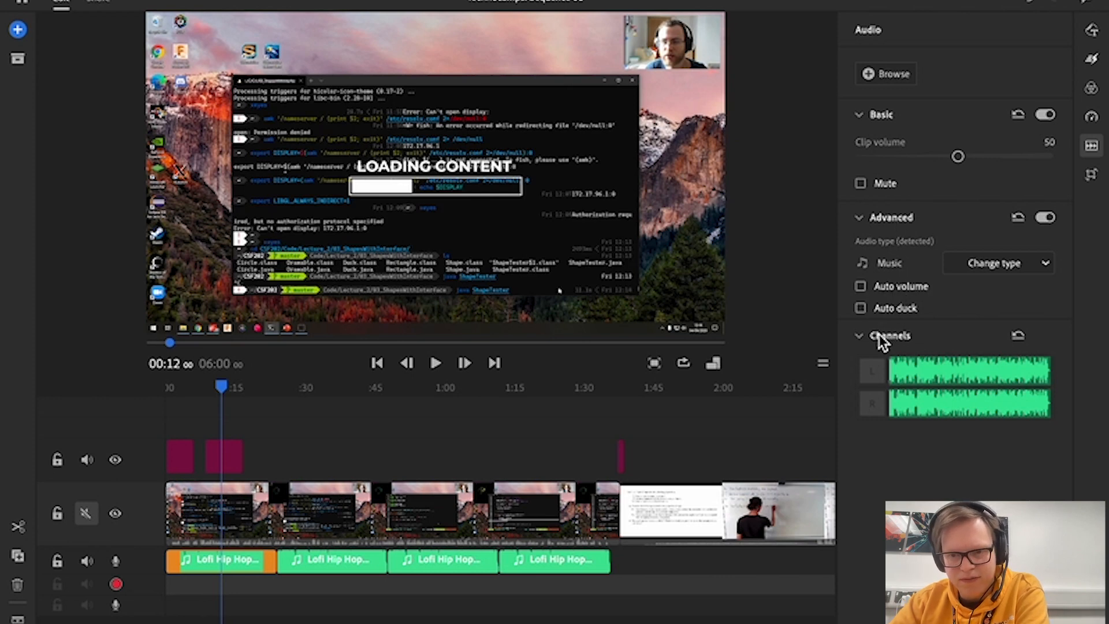
# - Examine the available audio types and the channel settings for the first Lofi Hip Hop loop
pyautogui.click(986, 264)
pyautogui.click(1011, 266)
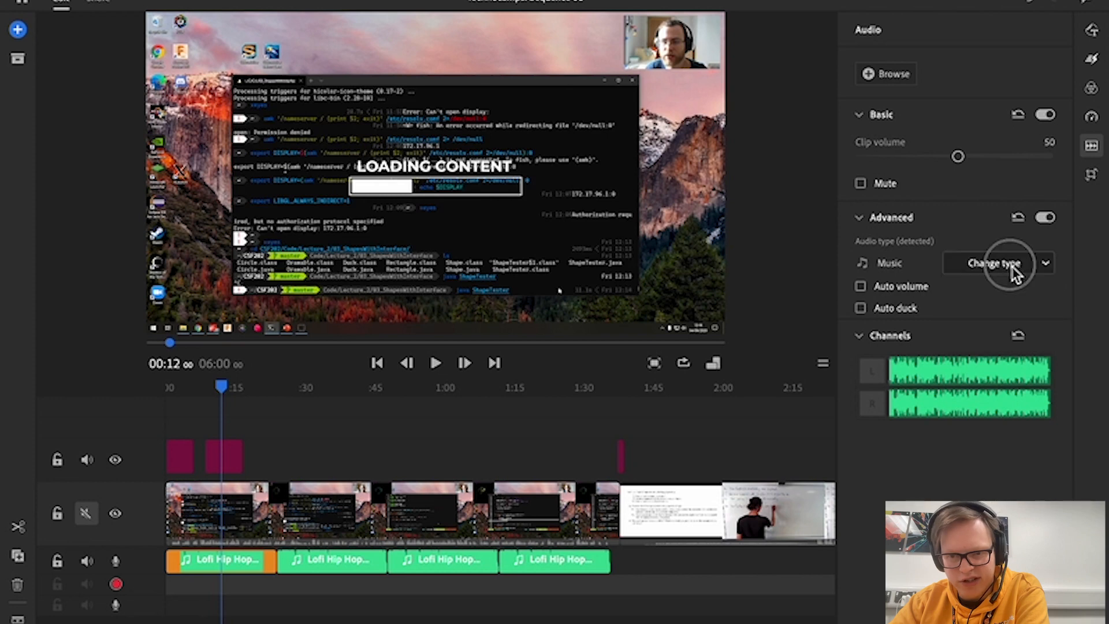
pyautogui.click(860, 338)
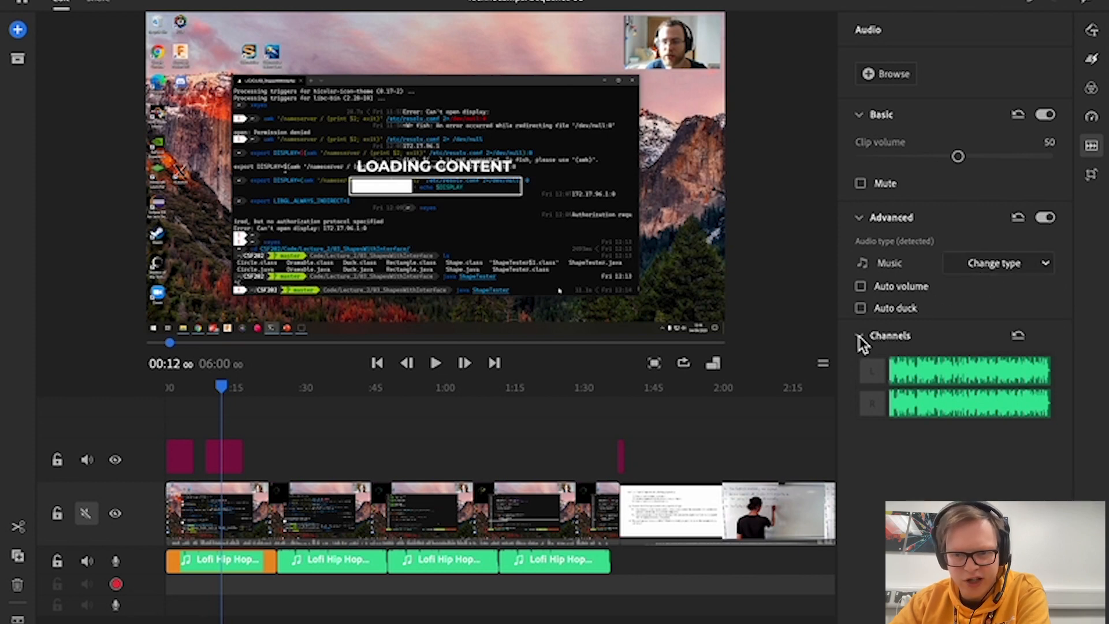
# - Try the auto volume and auto duck options on the first Lofi Hip Hop loop, and switch them off again
pyautogui.click(874, 290)
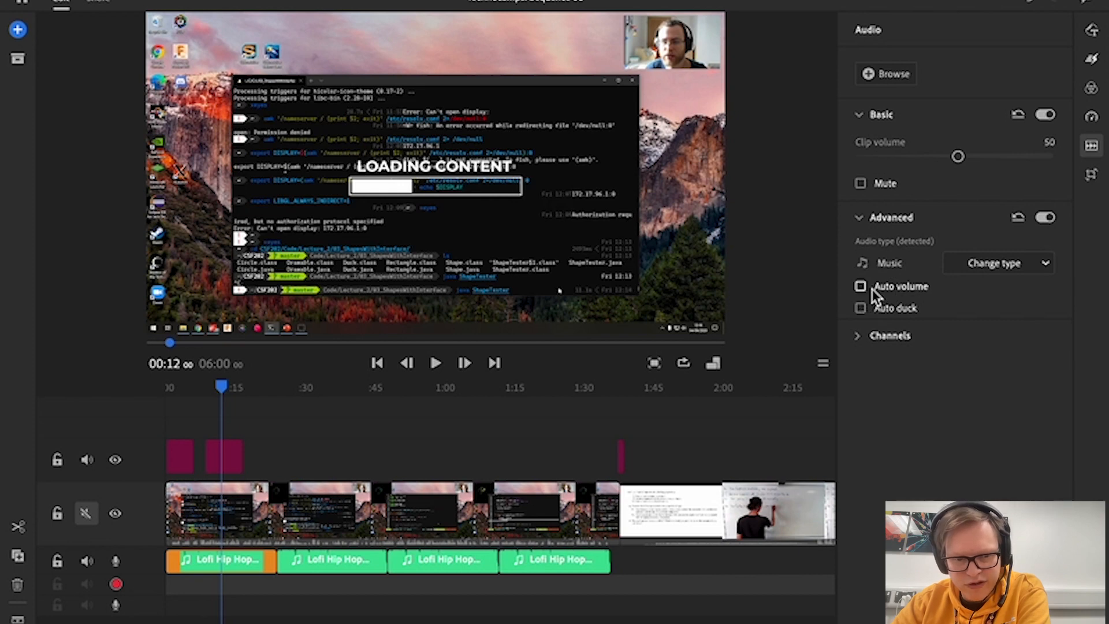
pyautogui.click(869, 291)
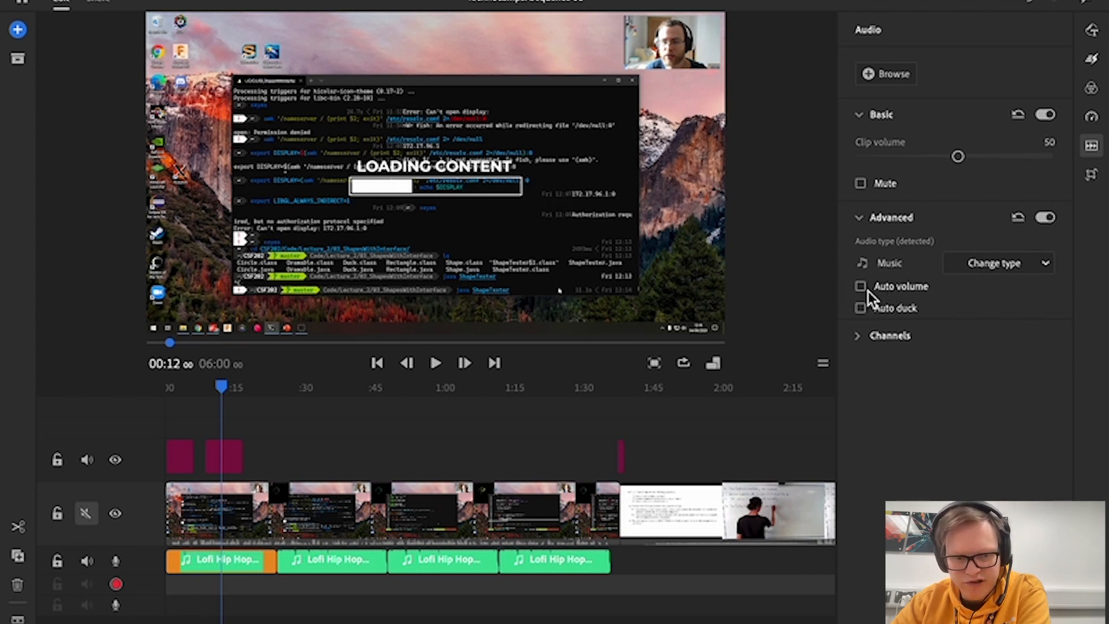
pyautogui.click(877, 309)
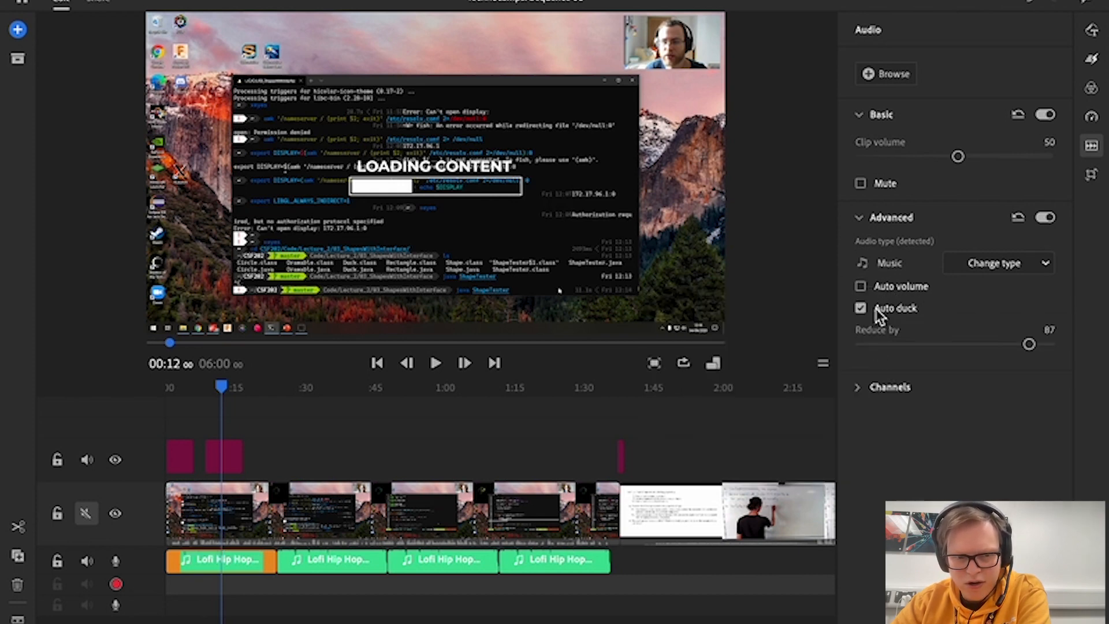
pyautogui.click(877, 310)
pyautogui.moveTo(883, 310)
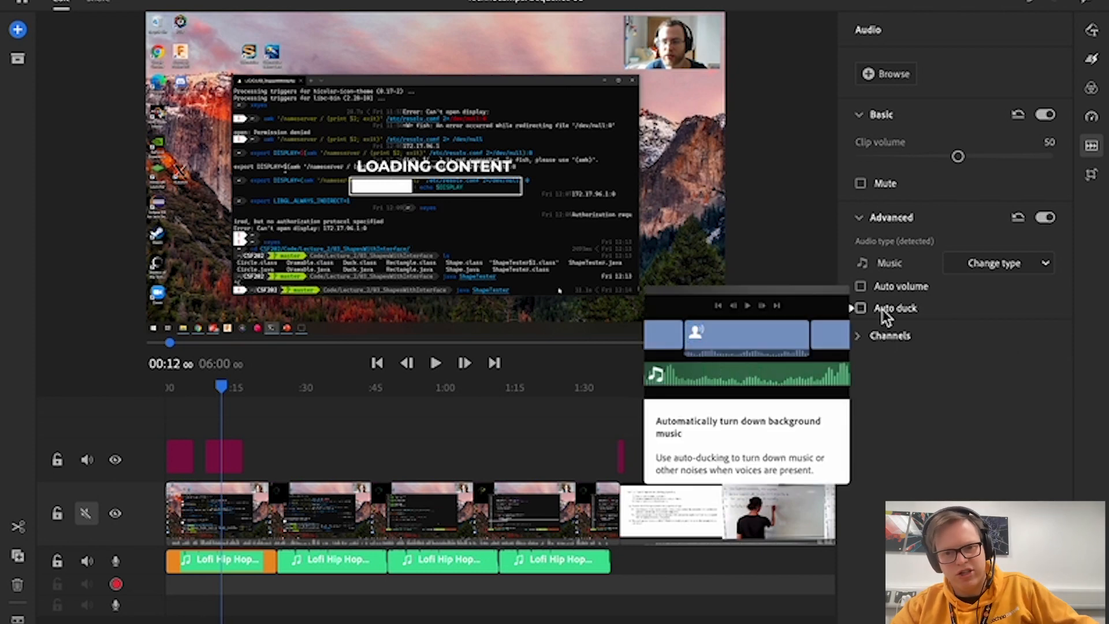
pyautogui.click(882, 310)
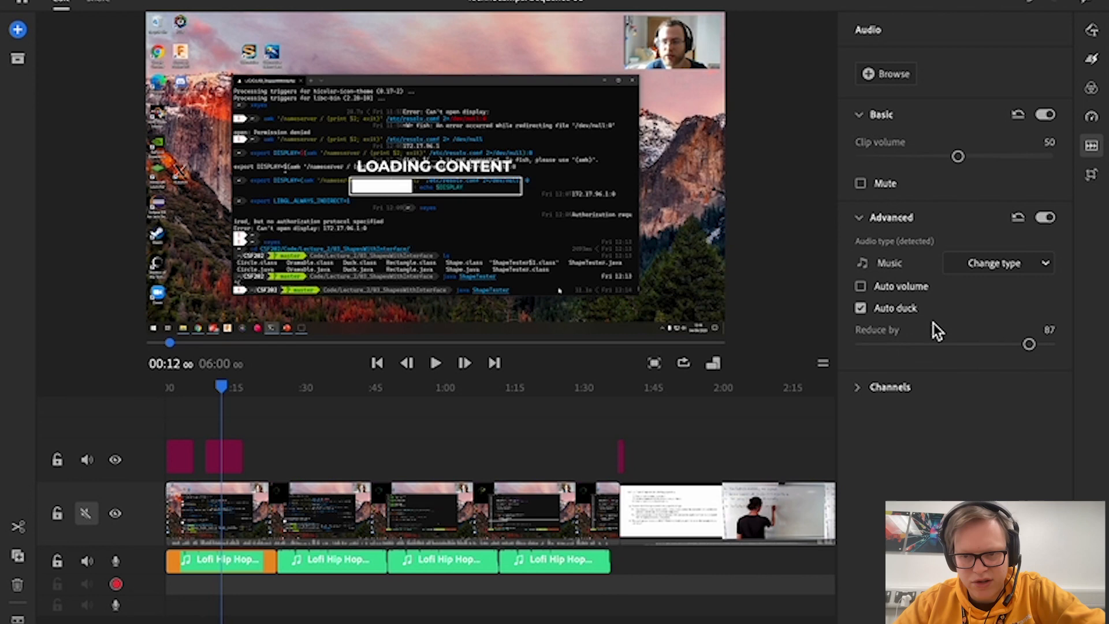
pyautogui.click(903, 309)
# - Change the loop's audio type to Voice, try Enhance speech with Higher Pitch, and switch the enhancement off again
pyautogui.click(1011, 265)
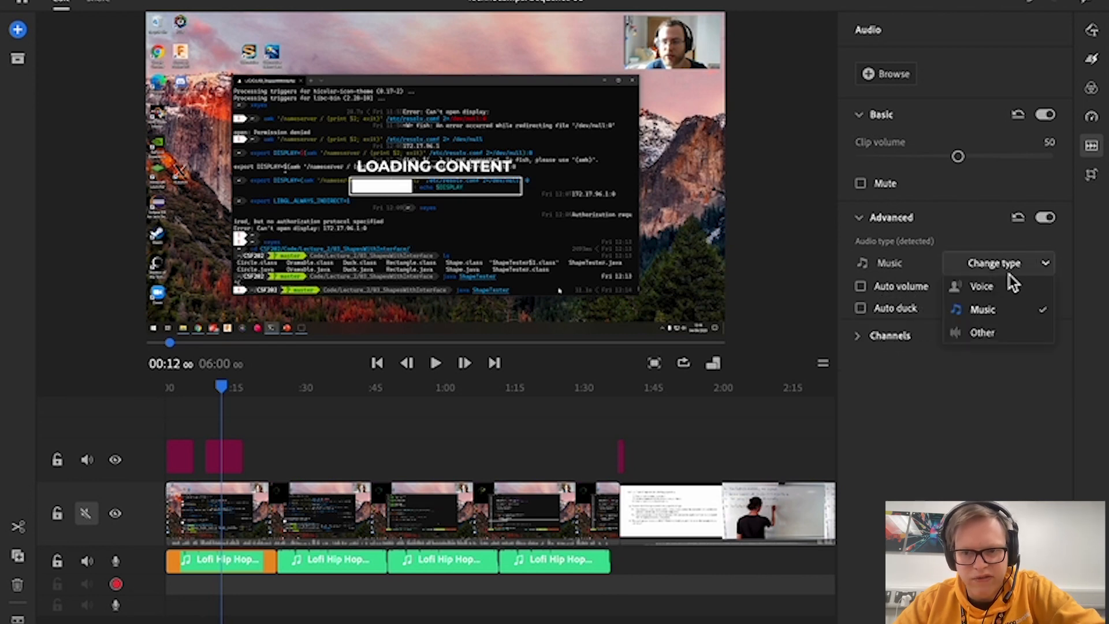
pyautogui.click(1004, 287)
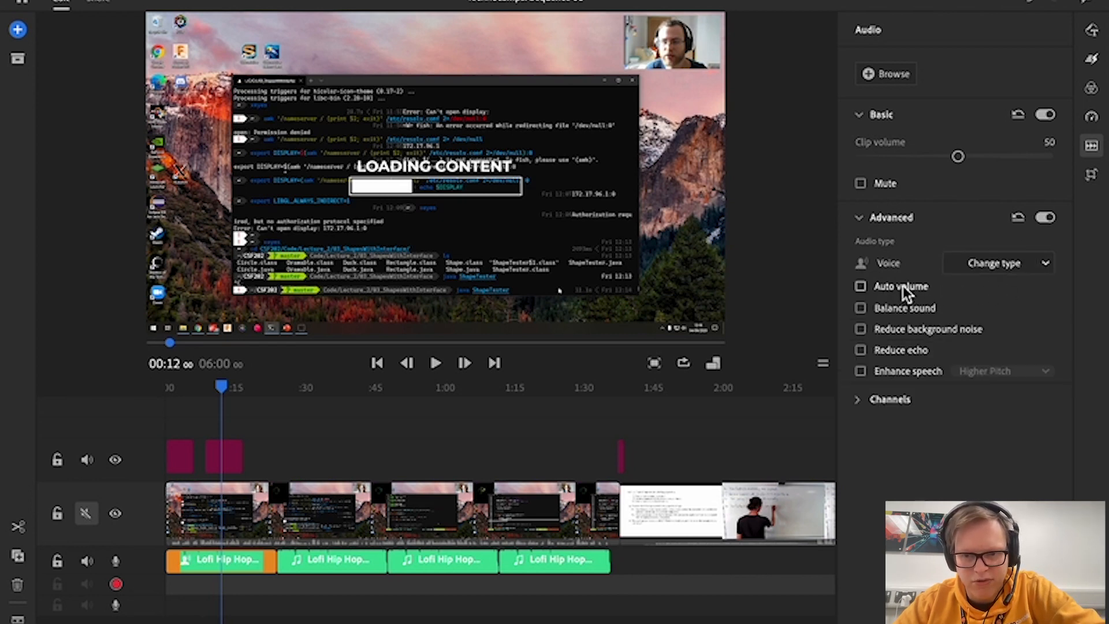
pyautogui.moveTo(922, 335)
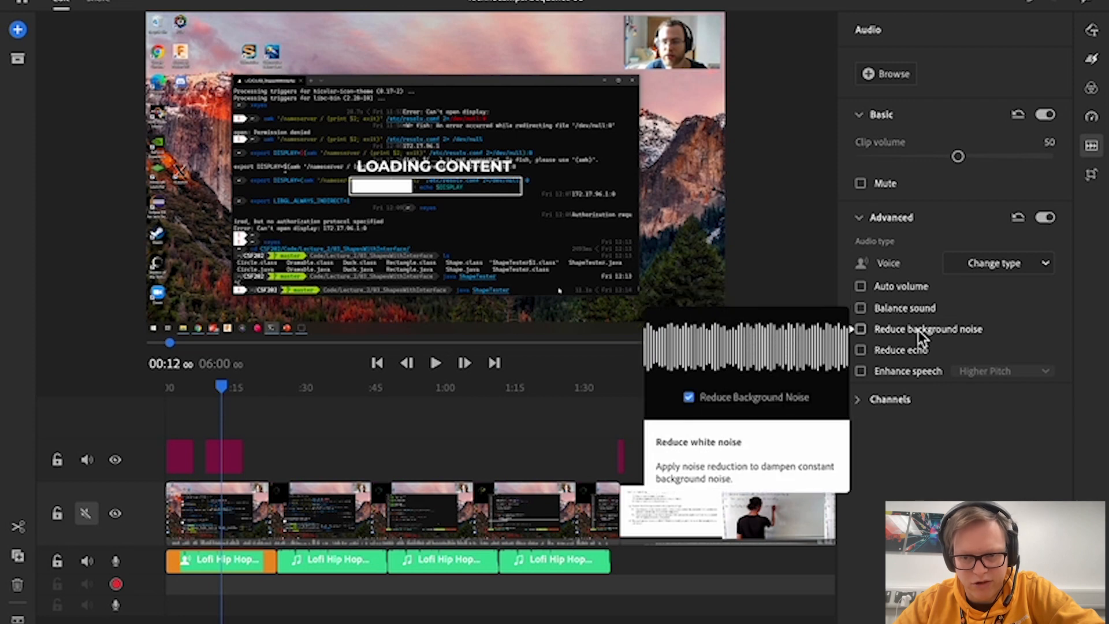
pyautogui.click(906, 377)
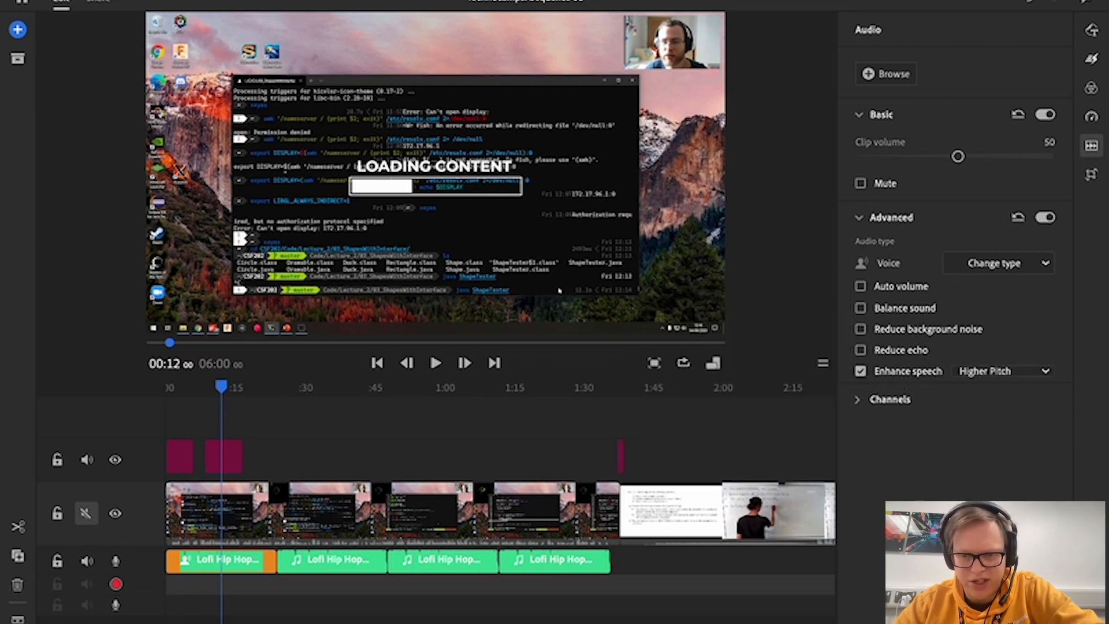
pyautogui.click(986, 373)
pyautogui.click(1006, 383)
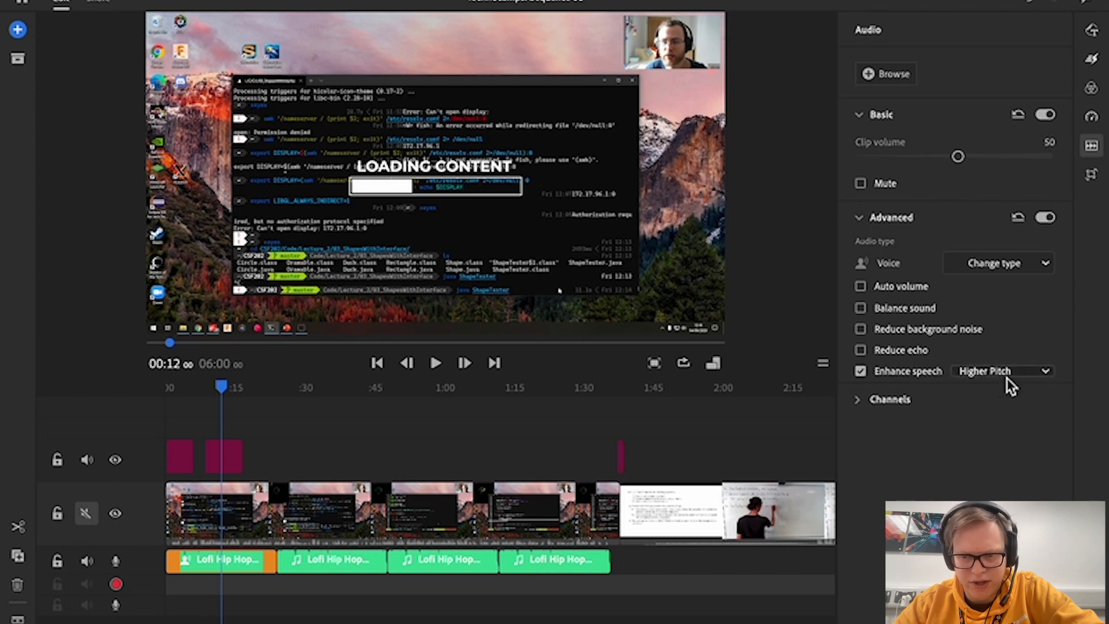
pyautogui.click(917, 373)
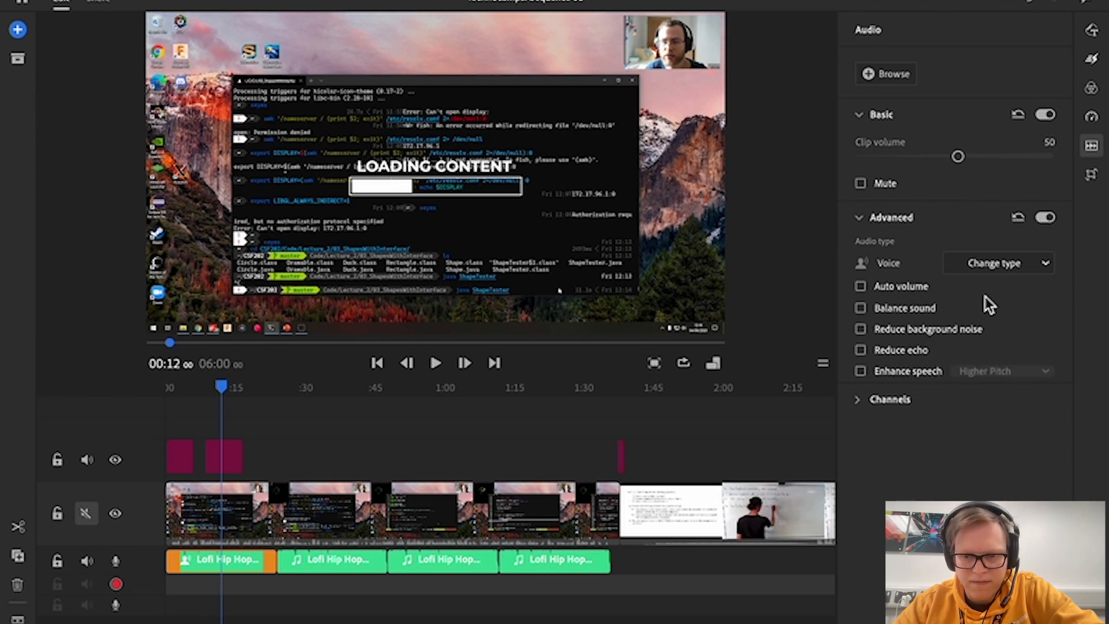
# - Change the loop's audio type to Other, try silencing its left and right channels separately, and restore both channels
pyautogui.click(1019, 266)
pyautogui.click(989, 332)
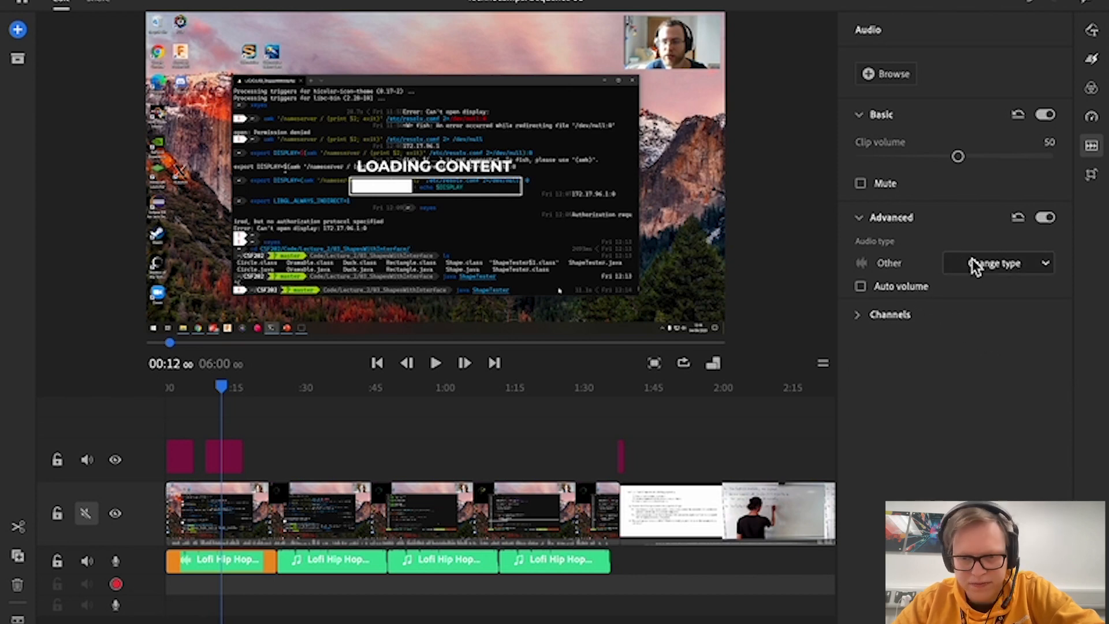
pyautogui.click(894, 307)
pyautogui.click(875, 356)
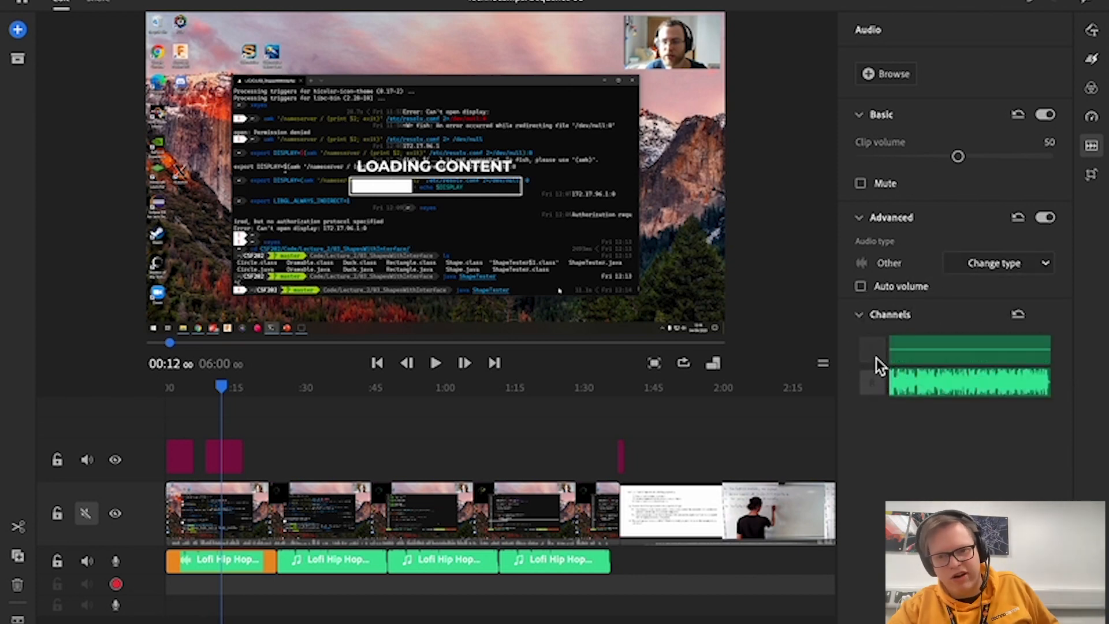
pyautogui.click(873, 355)
pyautogui.click(875, 383)
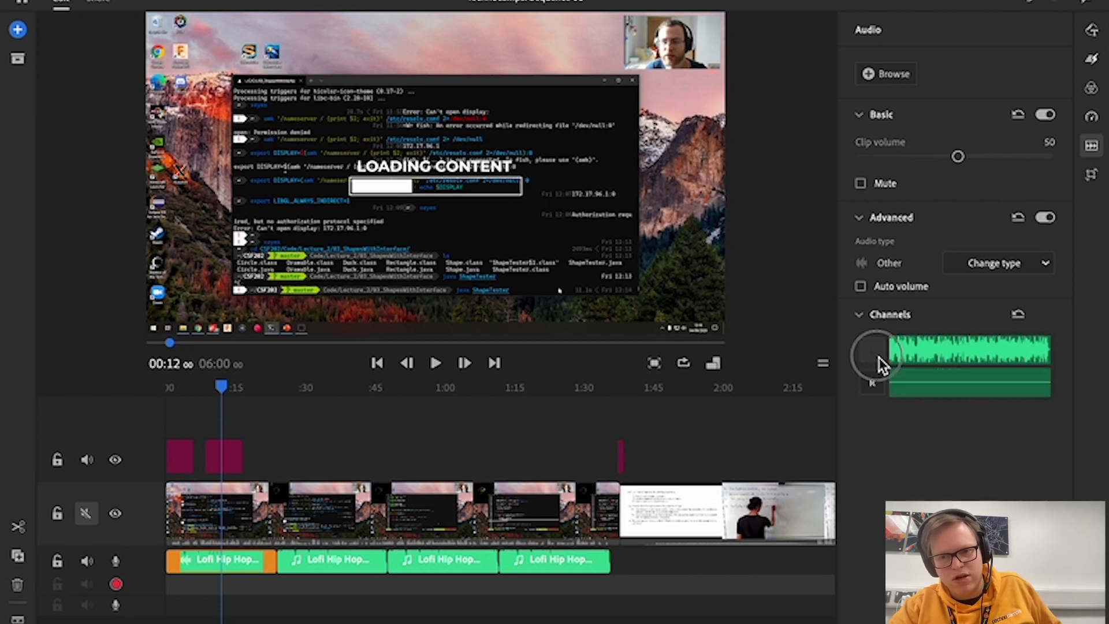
pyautogui.click(873, 355)
pyautogui.click(878, 379)
pyautogui.click(879, 355)
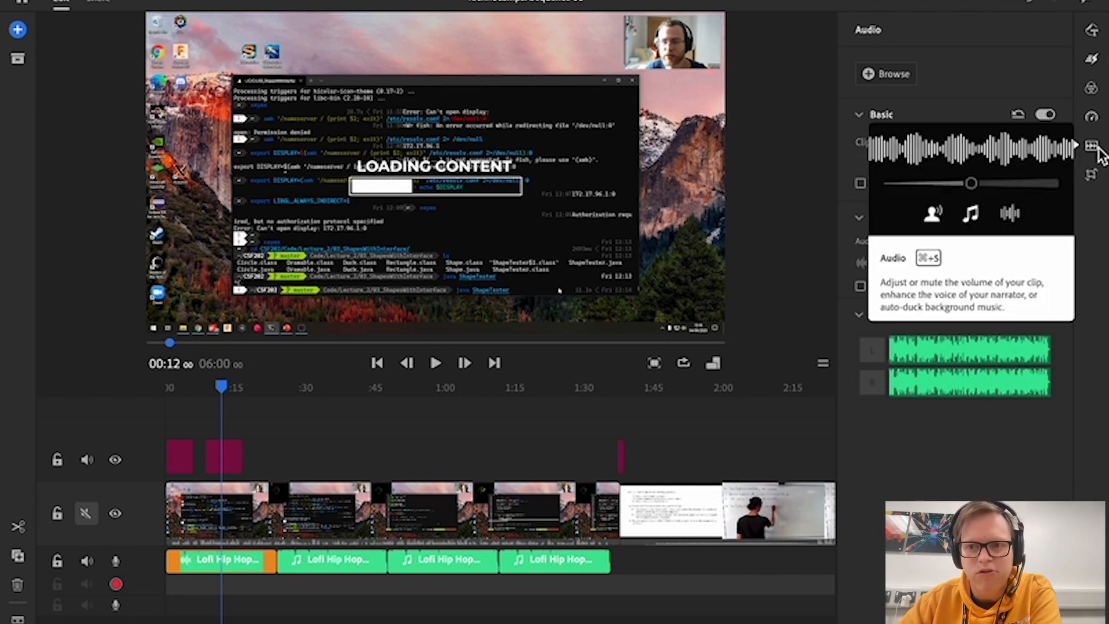
# - Switch the first Lofi Hip Hop loop's audio type to Voice and back to Music
pyautogui.click(866, 223)
pyautogui.click(867, 223)
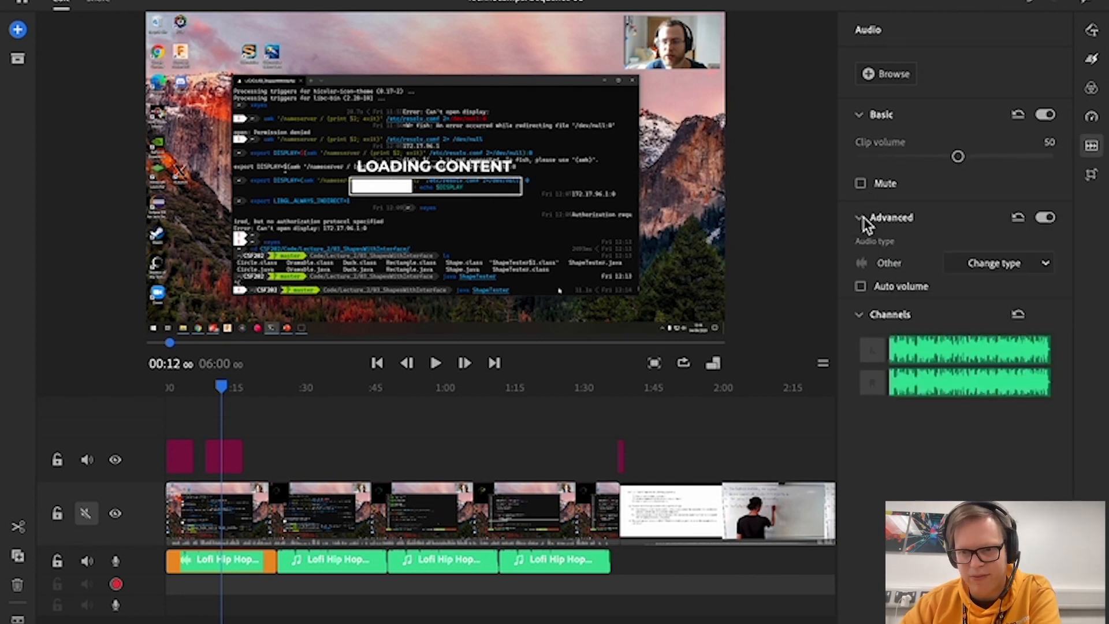
pyautogui.click(962, 254)
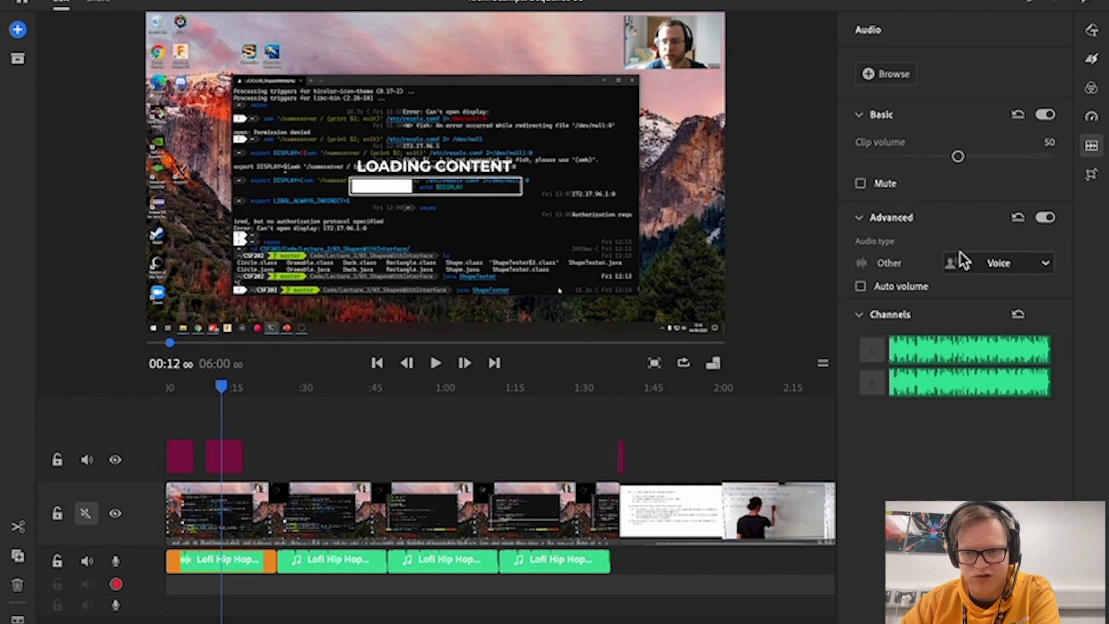
pyautogui.click(976, 263)
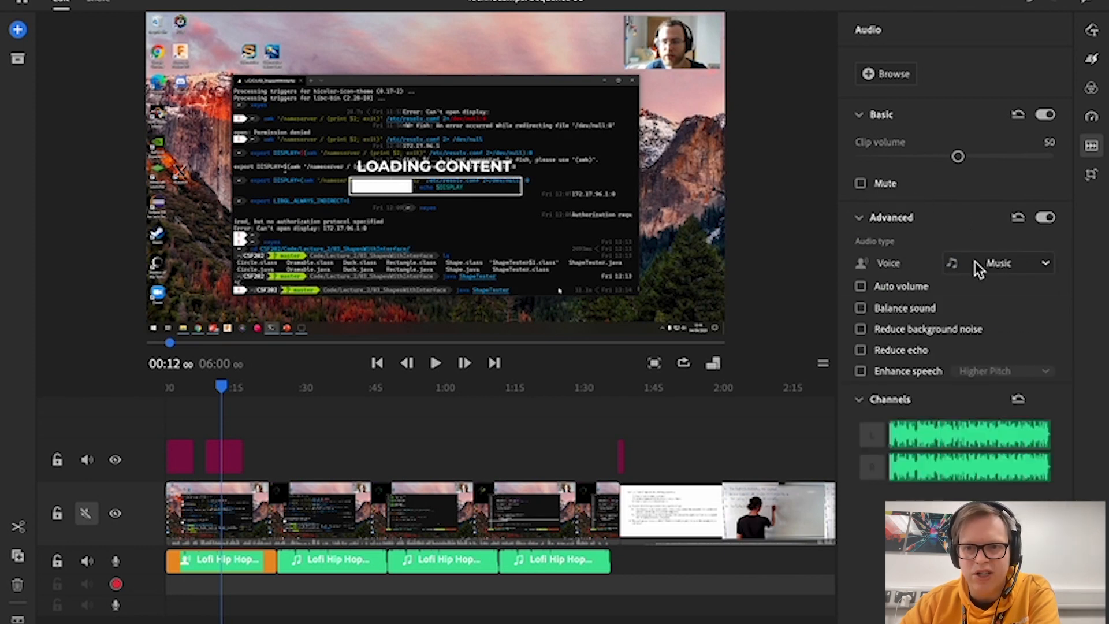
pyautogui.click(976, 261)
pyautogui.click(1000, 267)
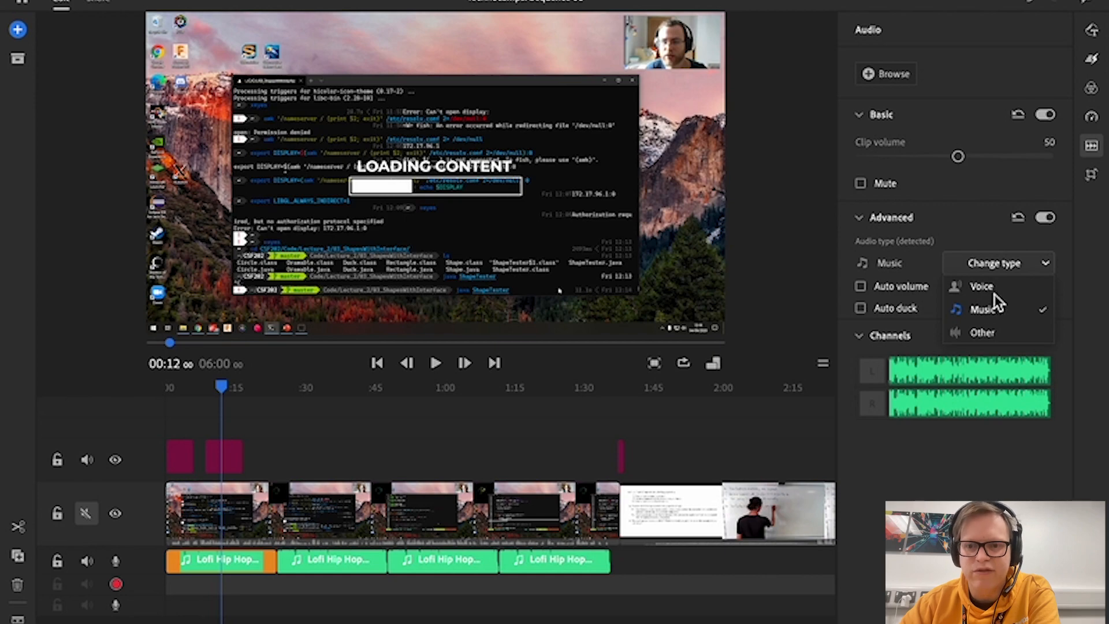
pyautogui.click(993, 306)
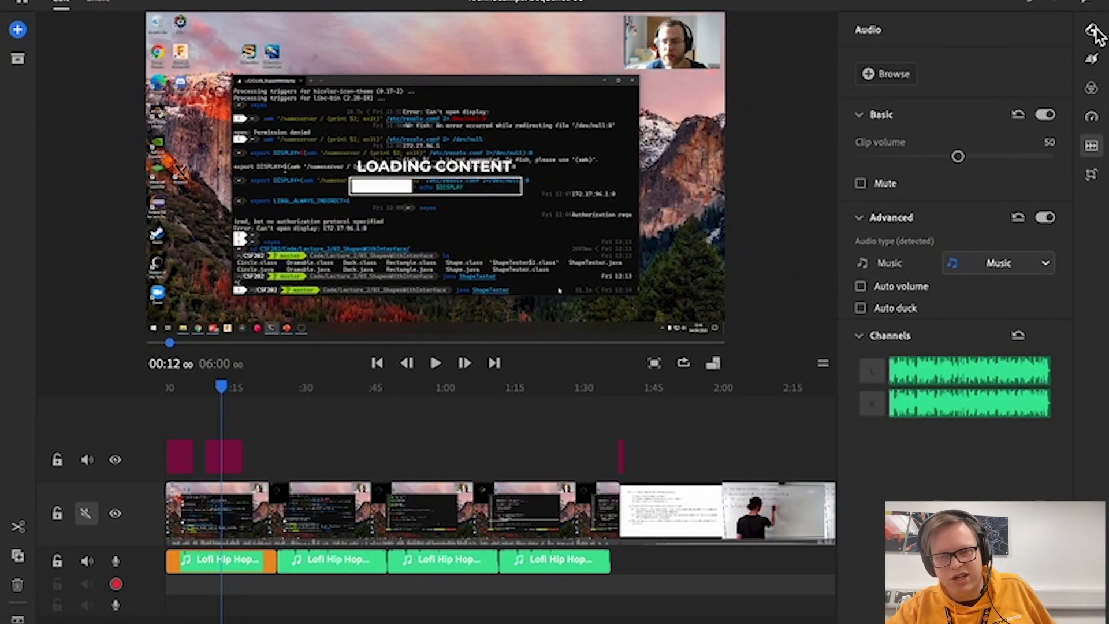
# - Apply a Wipe Right transition to the first lecture clip on the video track
pyautogui.click(1094, 61)
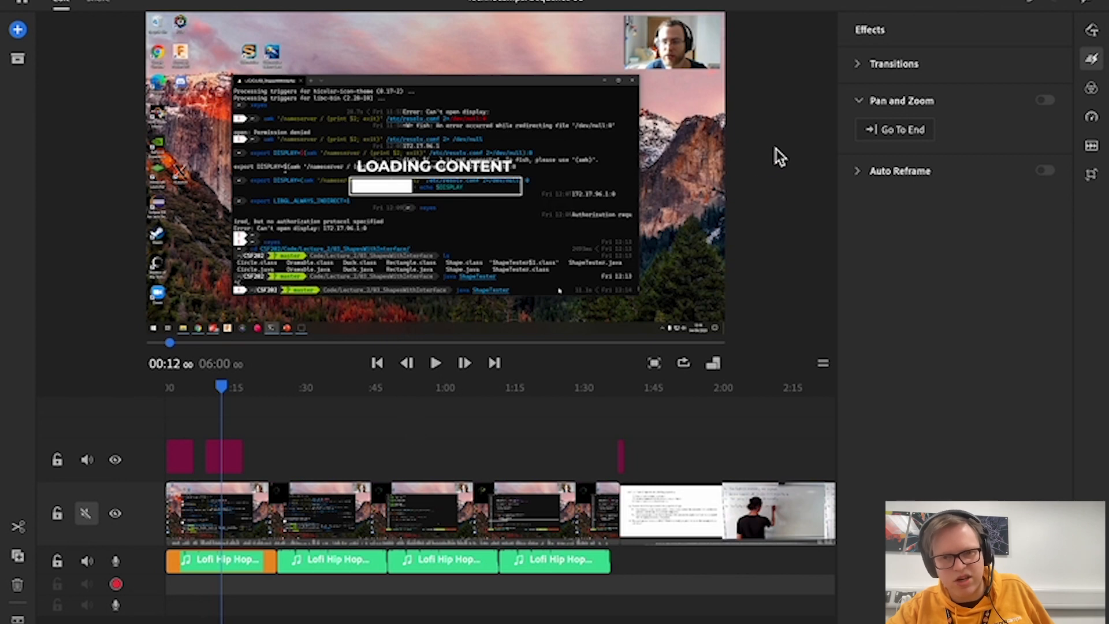
pyautogui.click(859, 64)
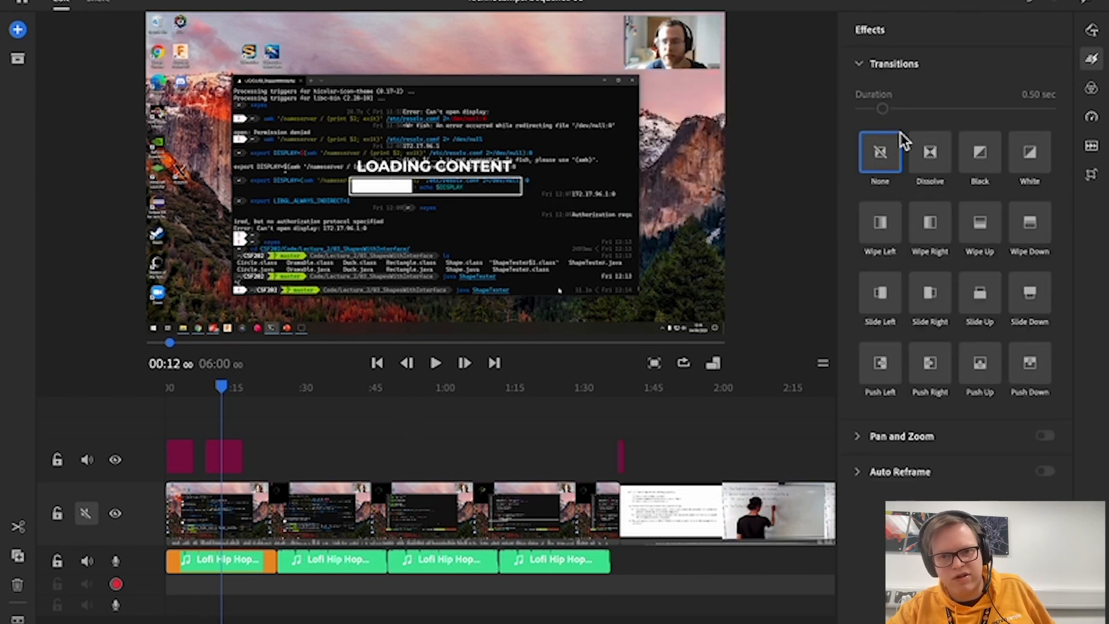
pyautogui.click(601, 511)
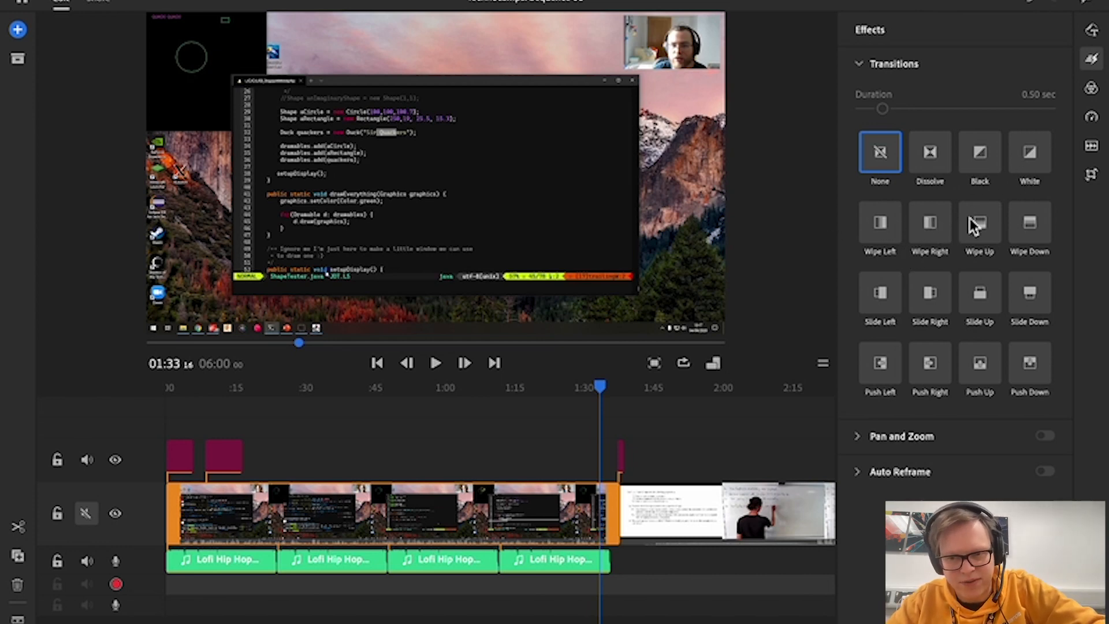
pyautogui.click(932, 230)
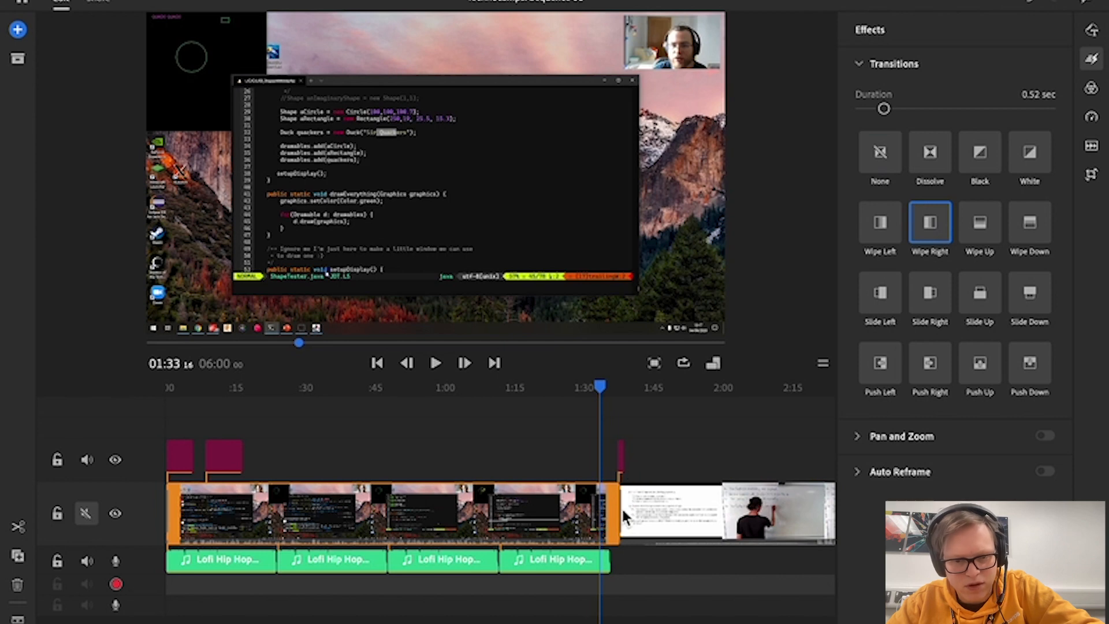
# - Delete the short graphic above the cut between the two lecture clips and play the transition from about 1:31
pyautogui.click(620, 460)
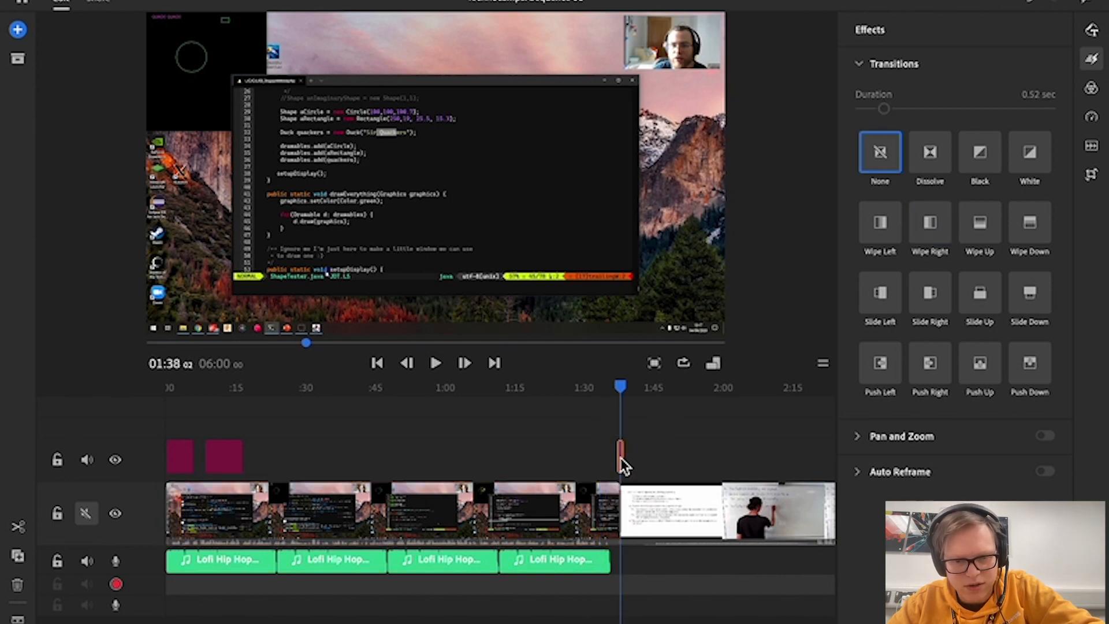
pyautogui.press('Delete')
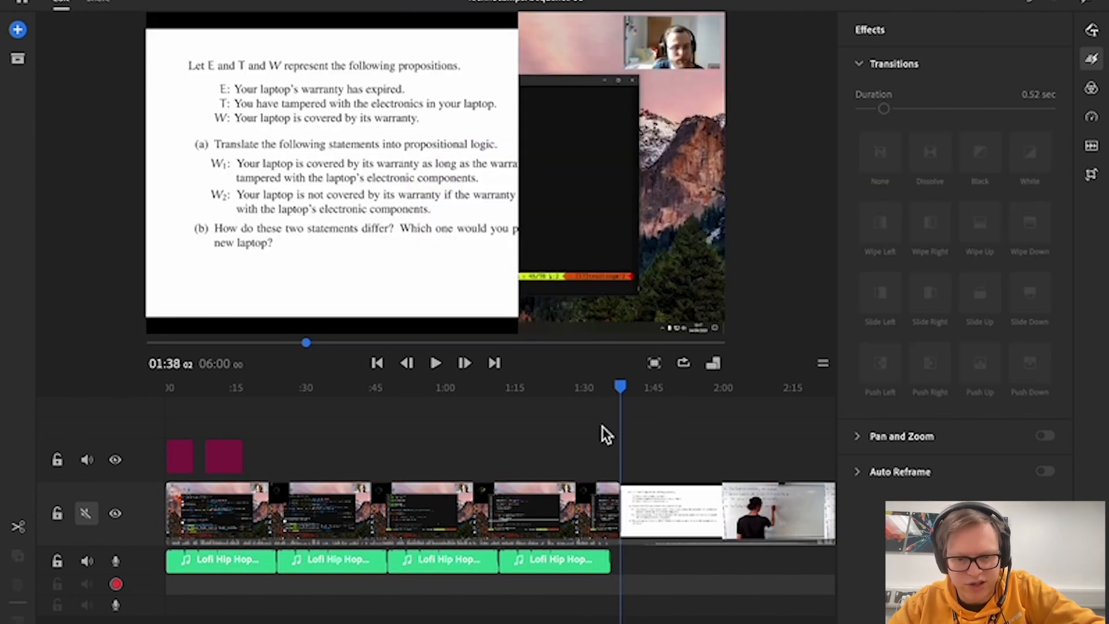
pyautogui.click(609, 437)
pyautogui.click(590, 437)
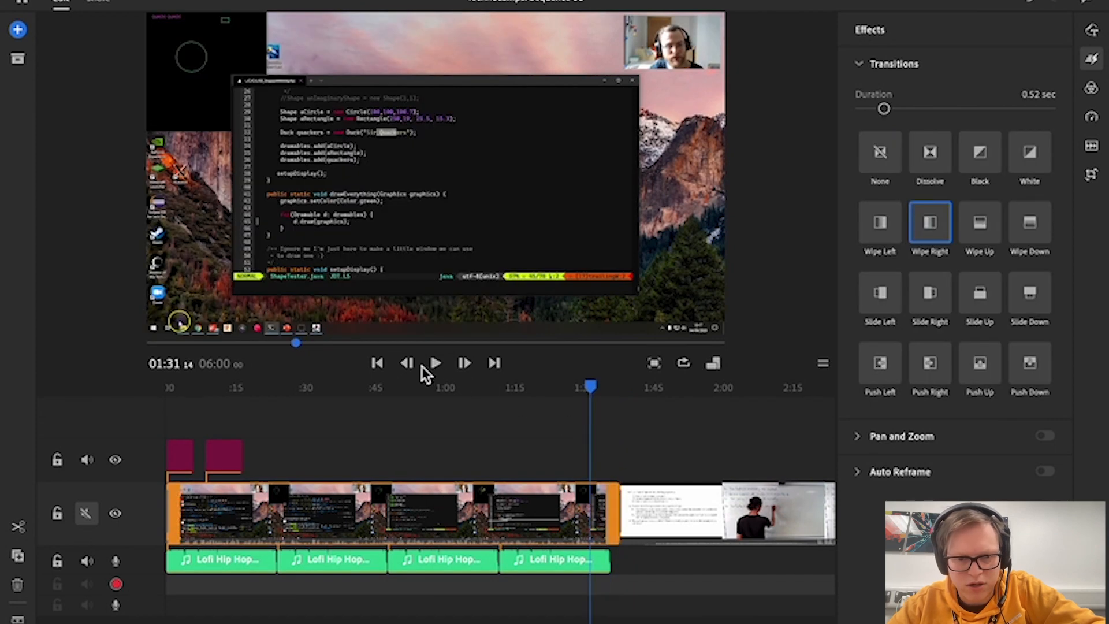
pyautogui.click(437, 364)
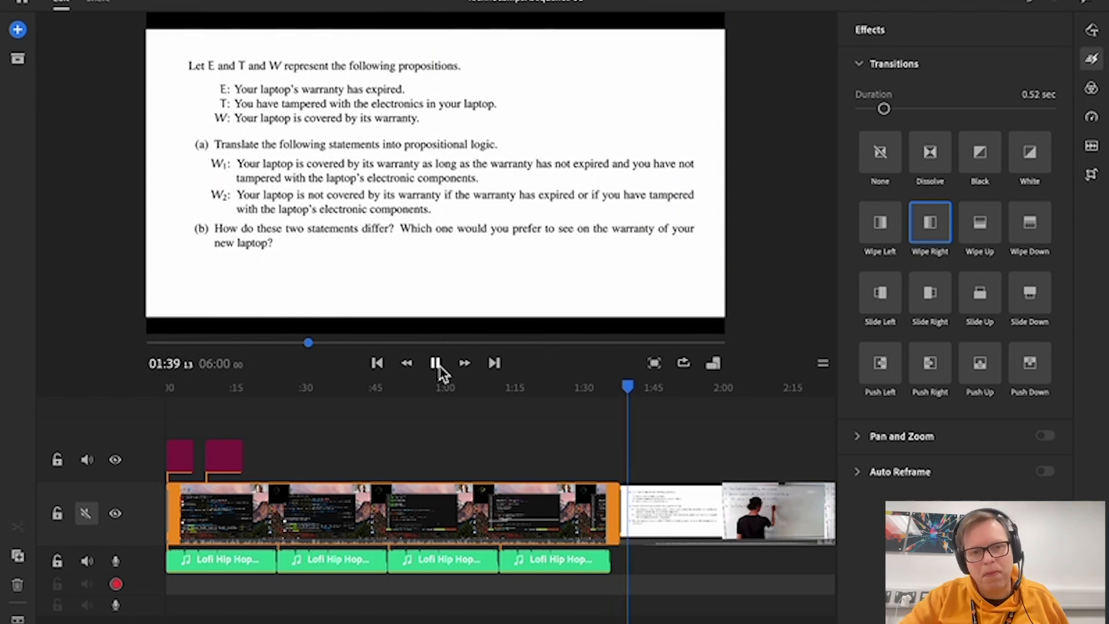
pyautogui.click(436, 364)
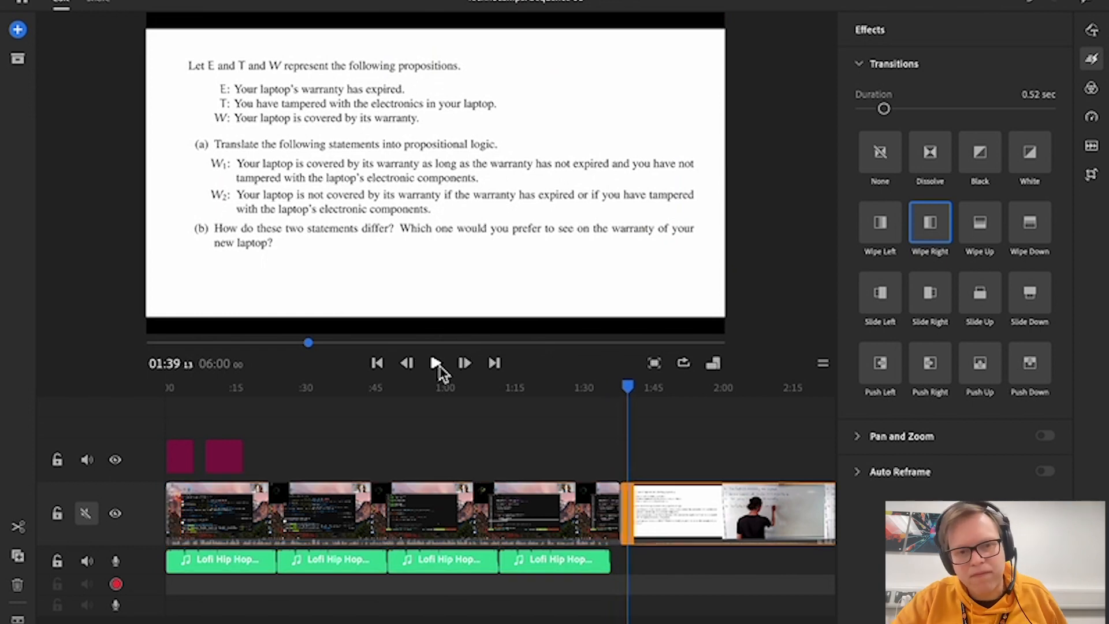
# - Remove the Wipe Right transition from the very start of the first lecture clip
pyautogui.click(171, 509)
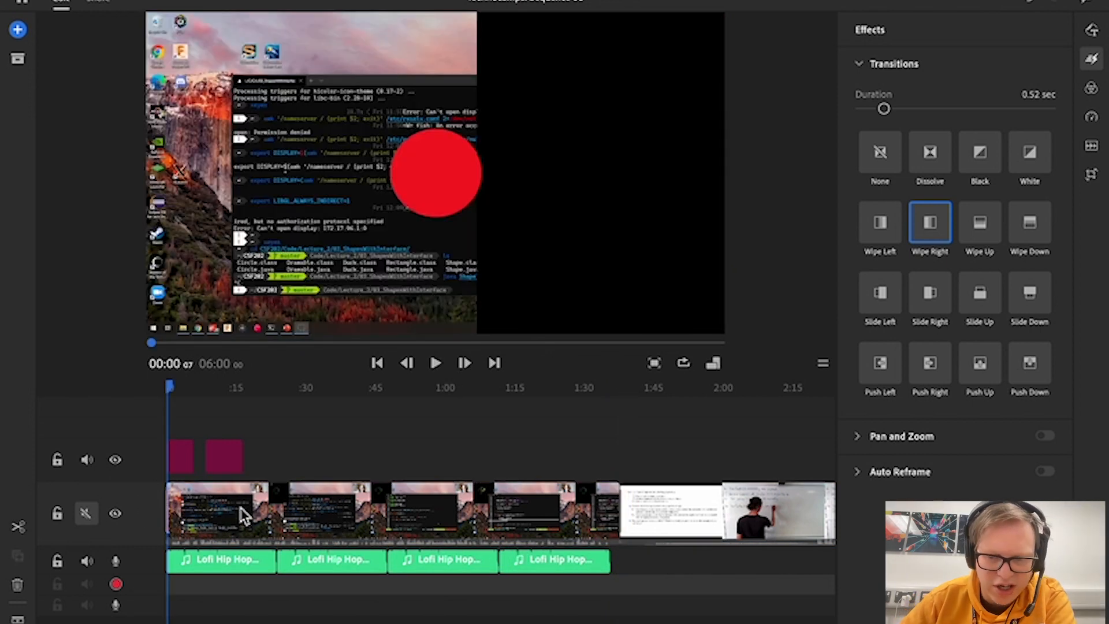
pyautogui.press('super+z')
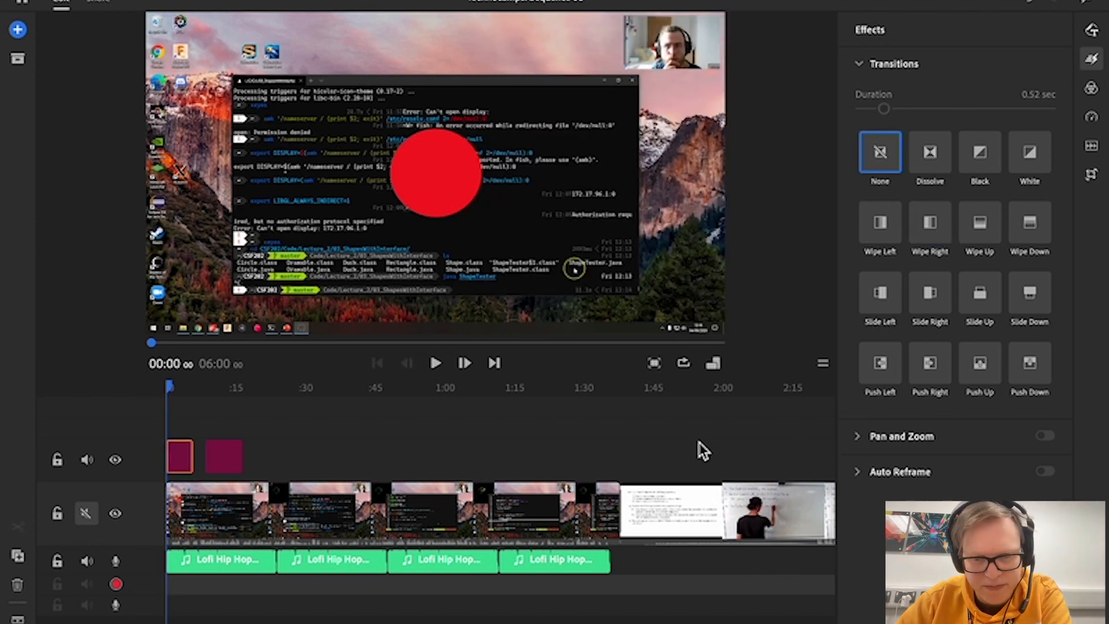
# - Check the transition settings of both lecture clips and place the playhead just before their cut, at about 1:35
pyautogui.click(765, 523)
pyautogui.click(527, 512)
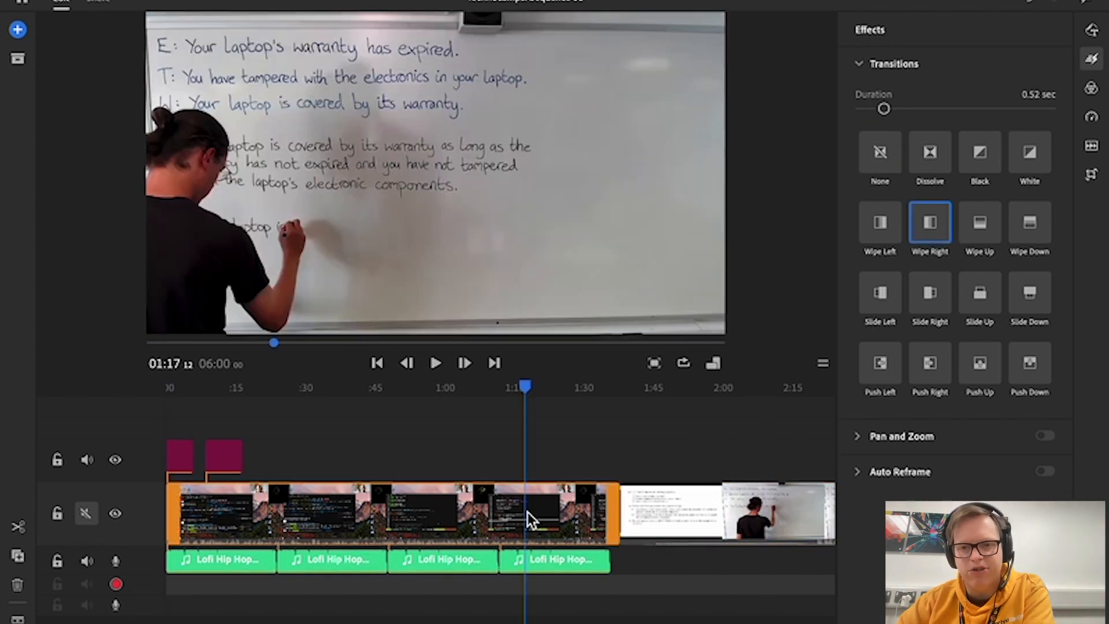
pyautogui.click(761, 514)
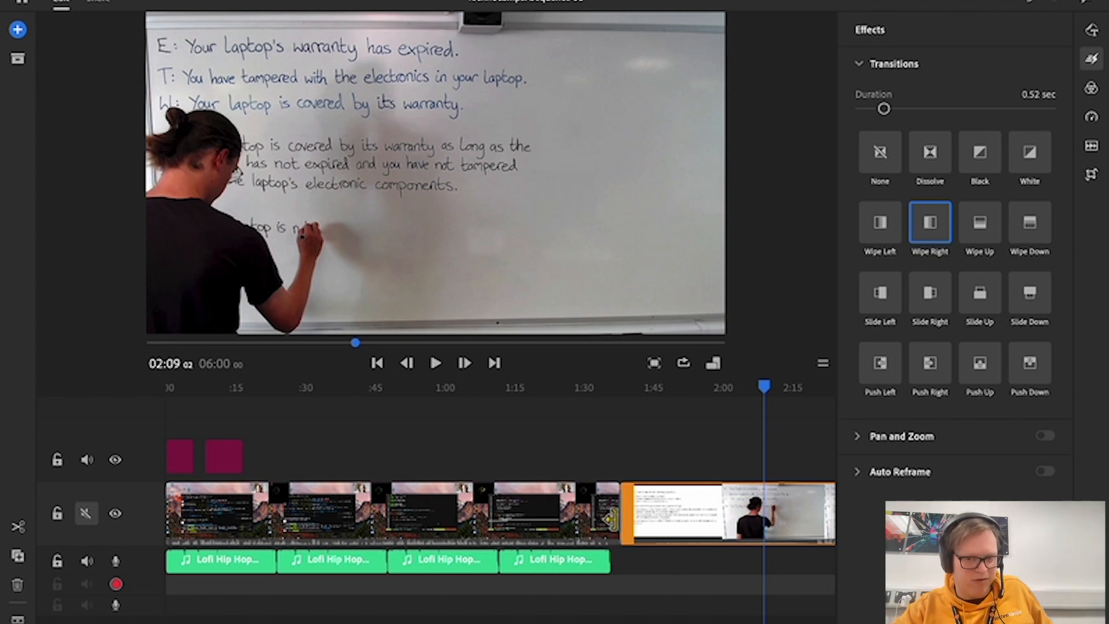
pyautogui.click(611, 518)
pyautogui.click(637, 518)
pyautogui.click(617, 515)
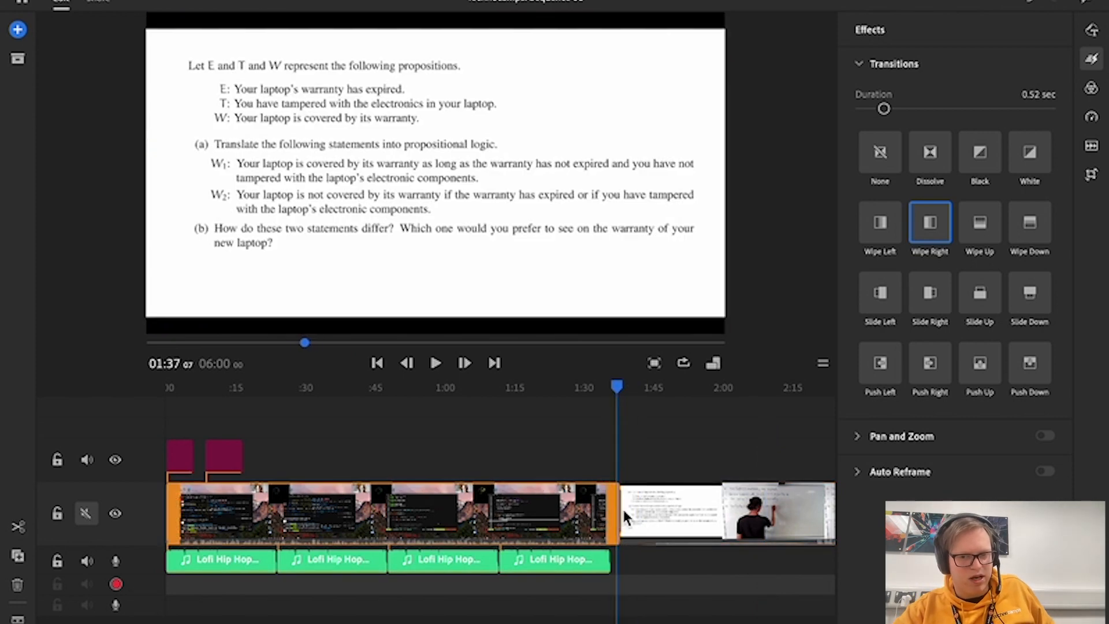
pyautogui.moveTo(621, 391)
pyautogui.mouseDown()
pyautogui.moveTo(630, 392)
pyautogui.moveTo(615, 388)
pyautogui.mouseUp()
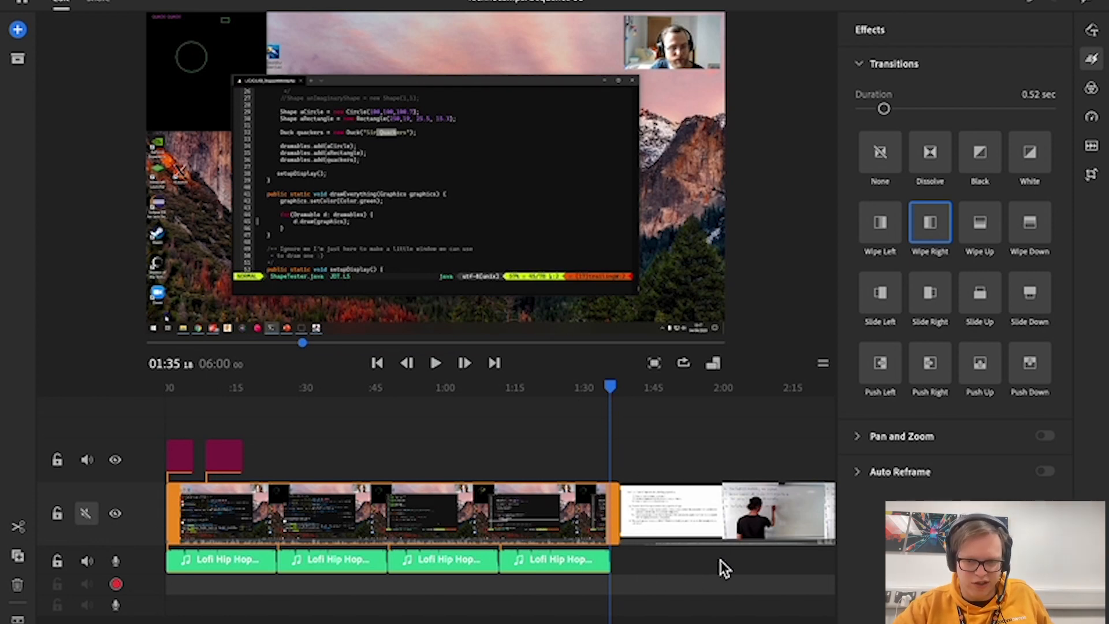
# - Add the screenshot of the Speed settings from the Desktop folder to the video track between the two lecture clips
pyautogui.hscroll(5, 668, 503)
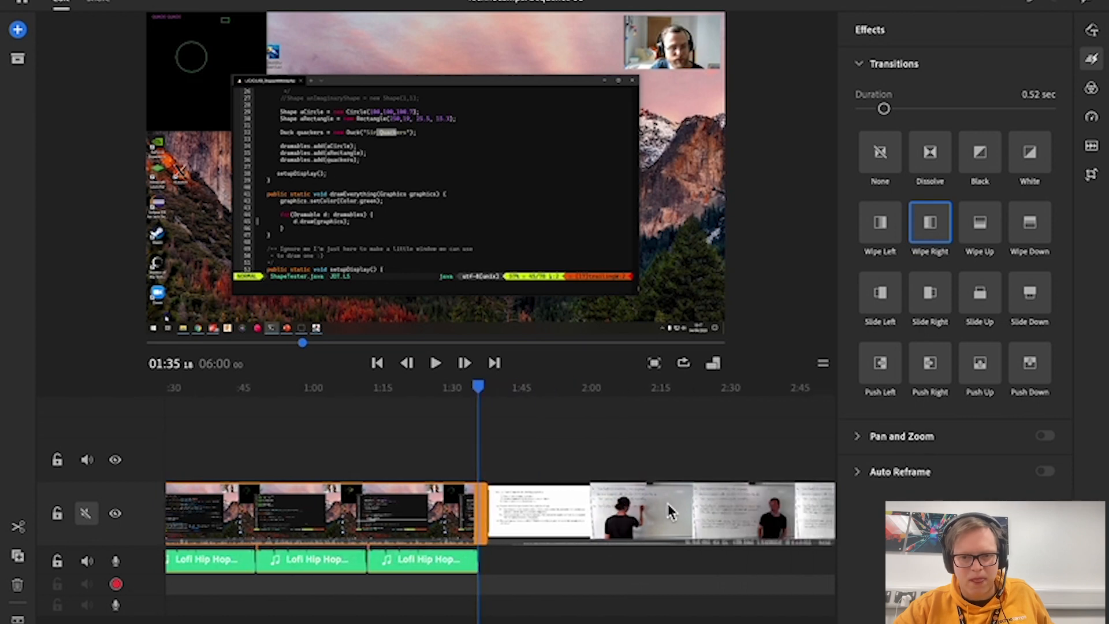
pyautogui.click(859, 64)
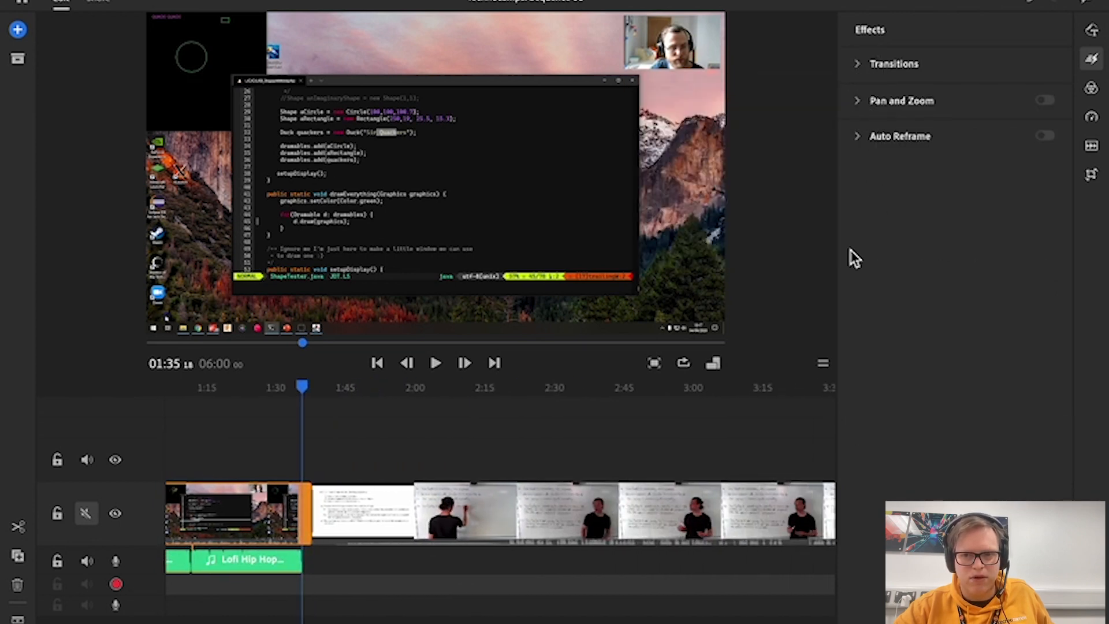
pyautogui.hscroll(-5, 640, 459)
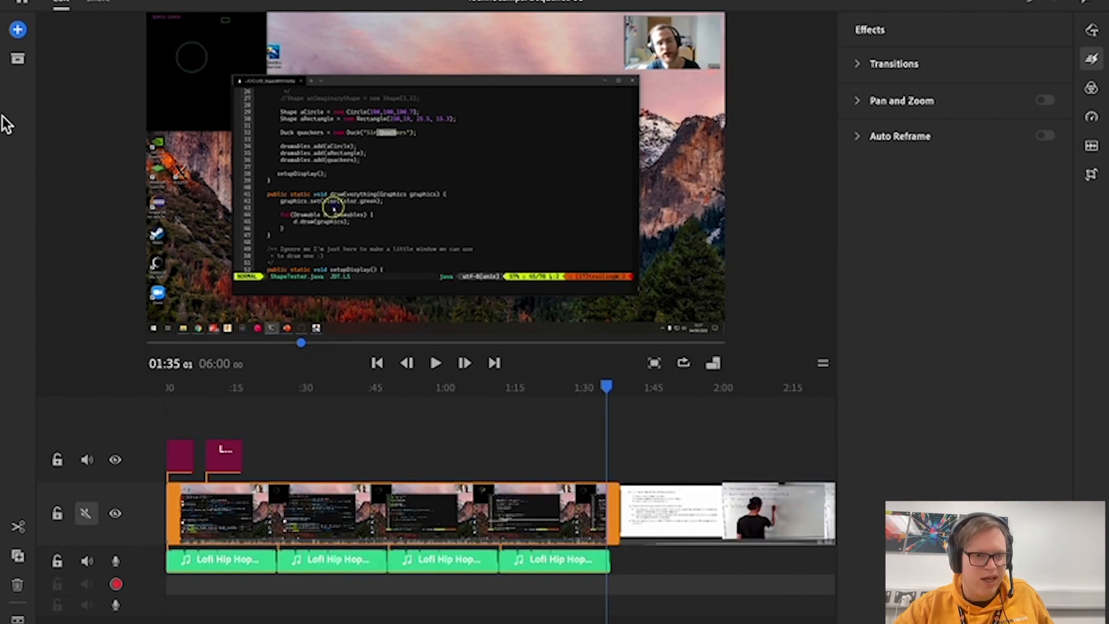
pyautogui.click(20, 32)
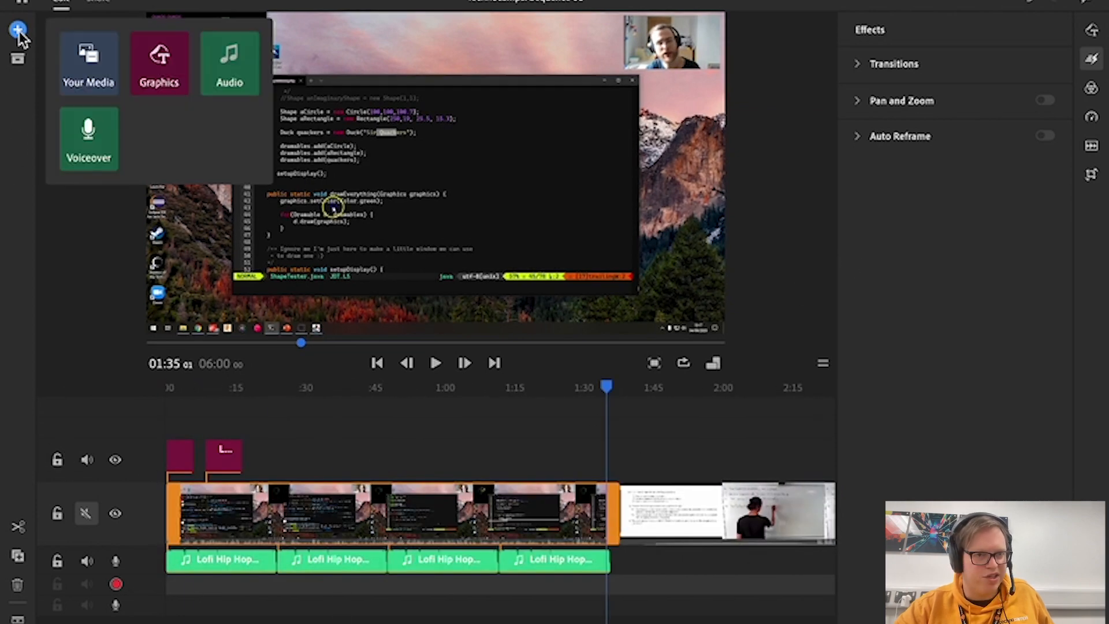
pyautogui.click(108, 68)
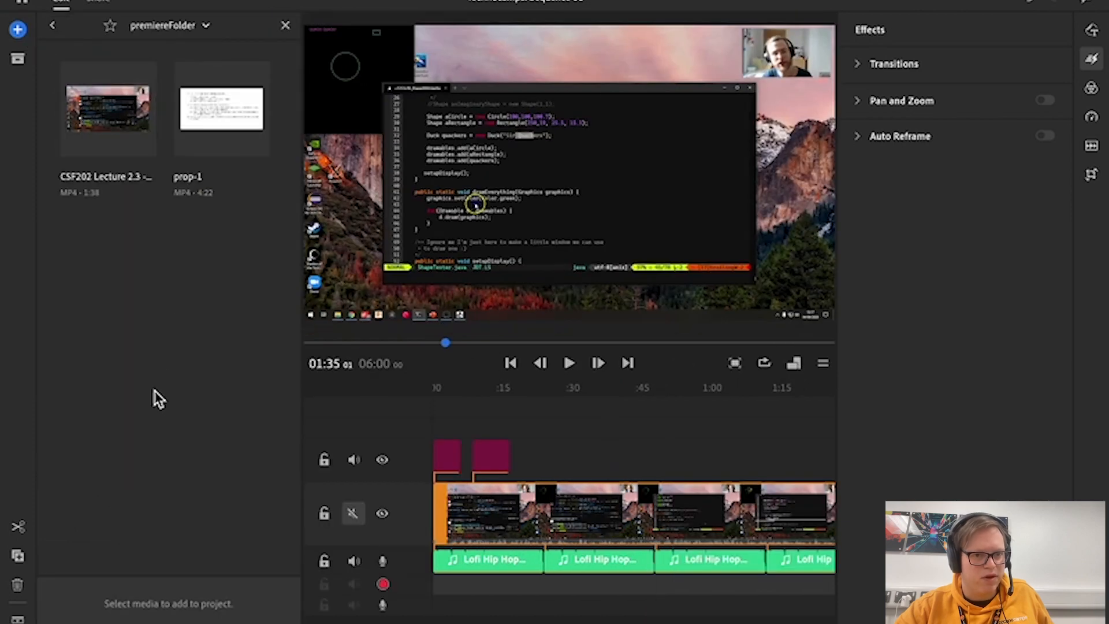
pyautogui.click(194, 36)
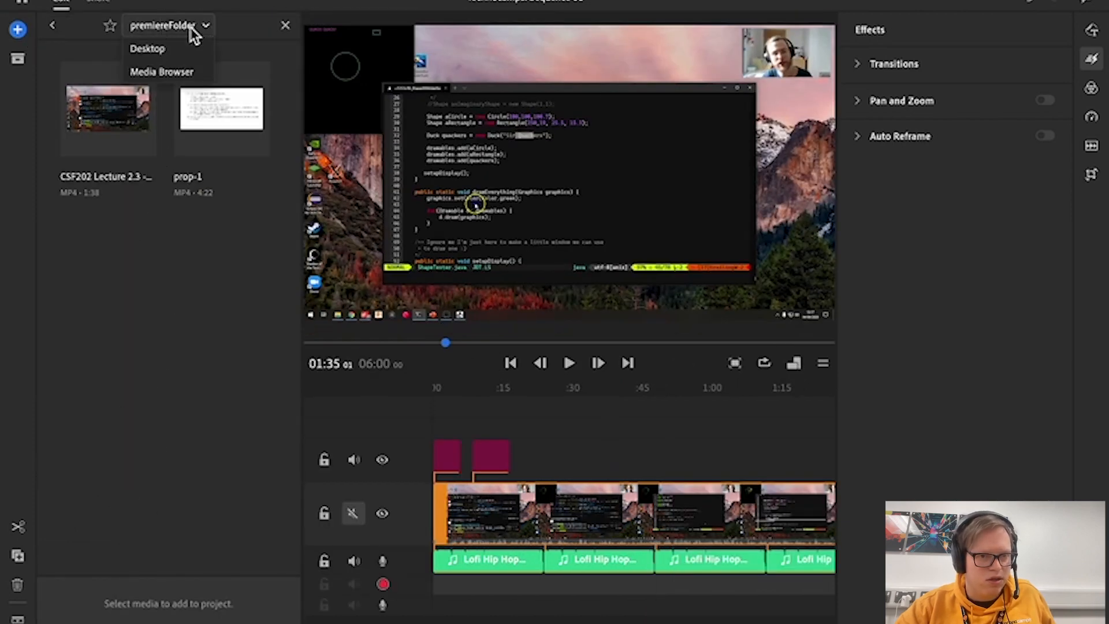
pyautogui.click(178, 50)
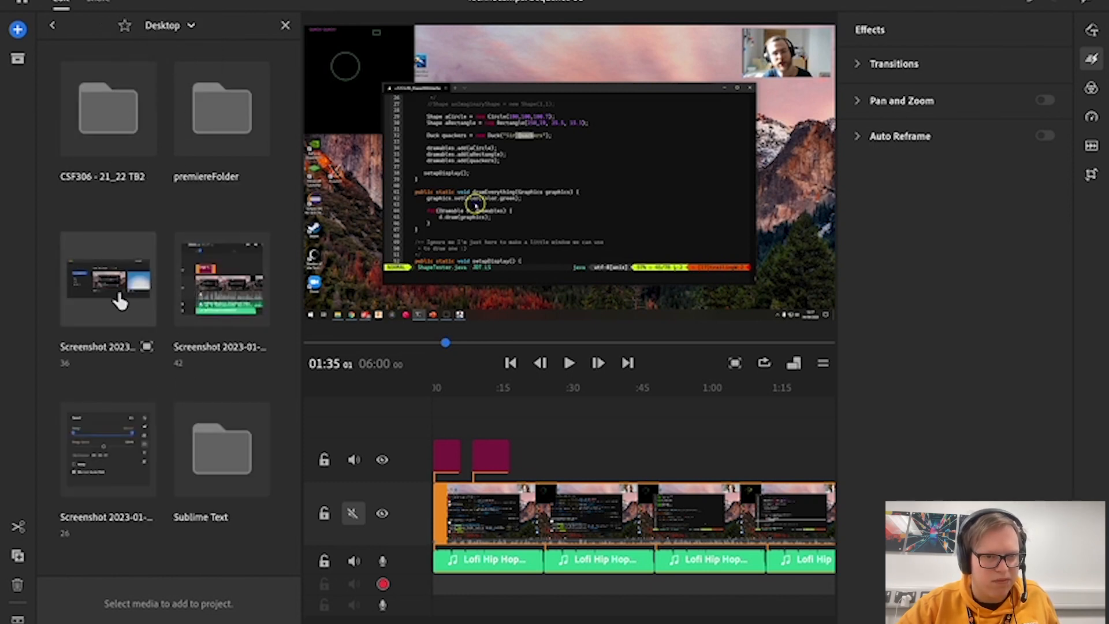
pyautogui.click(124, 476)
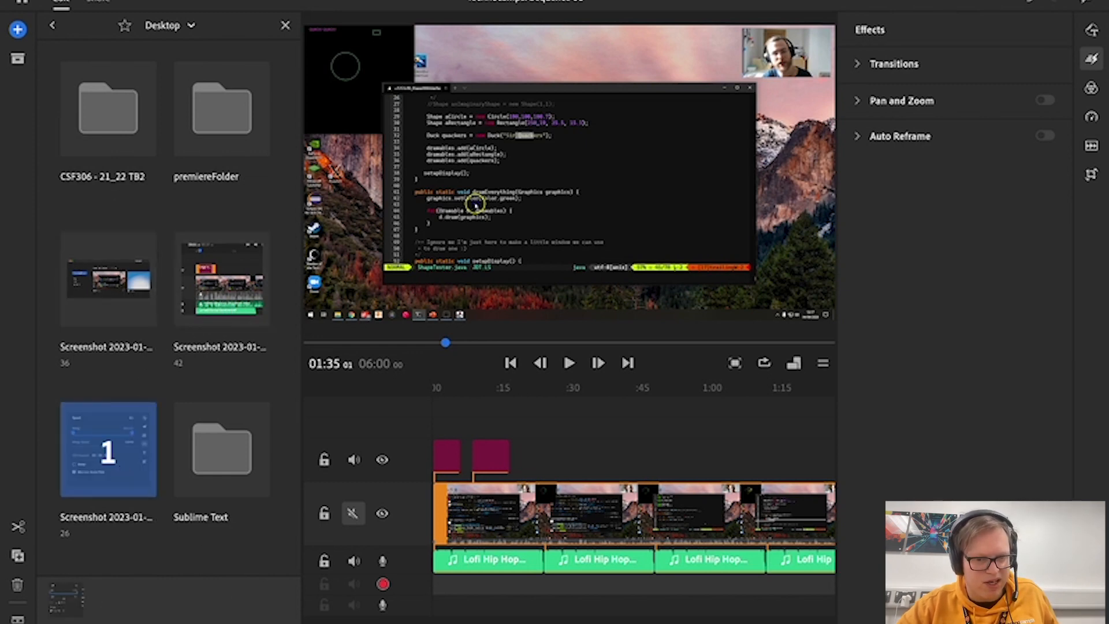
pyautogui.click(263, 622)
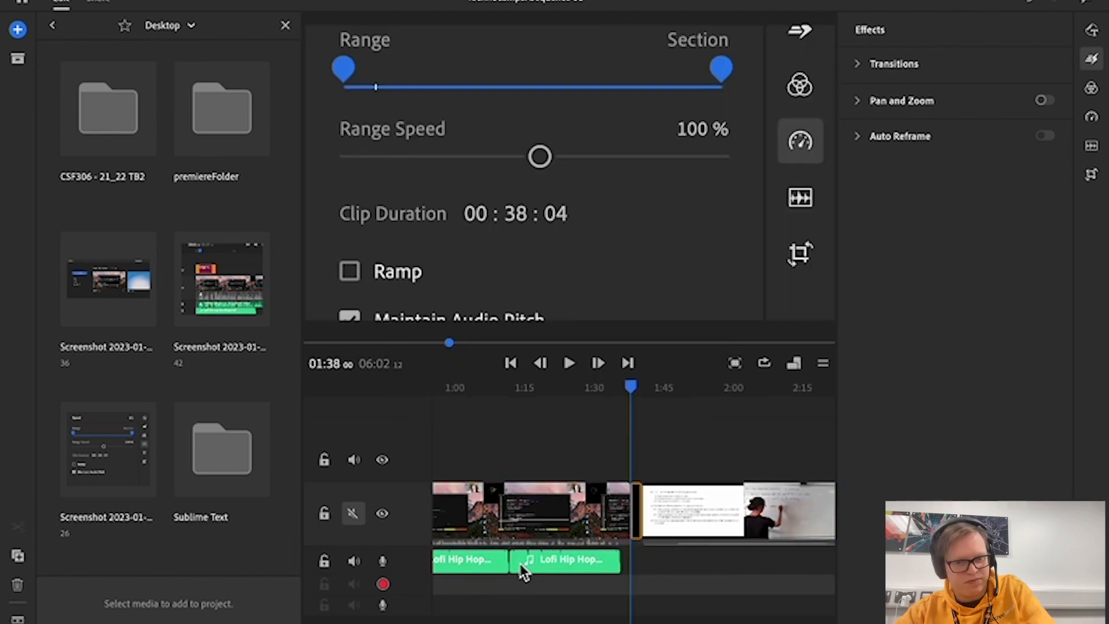
# - Compare the effects available for the two lecture clips with those for the screenshot placed between them
pyautogui.click(664, 511)
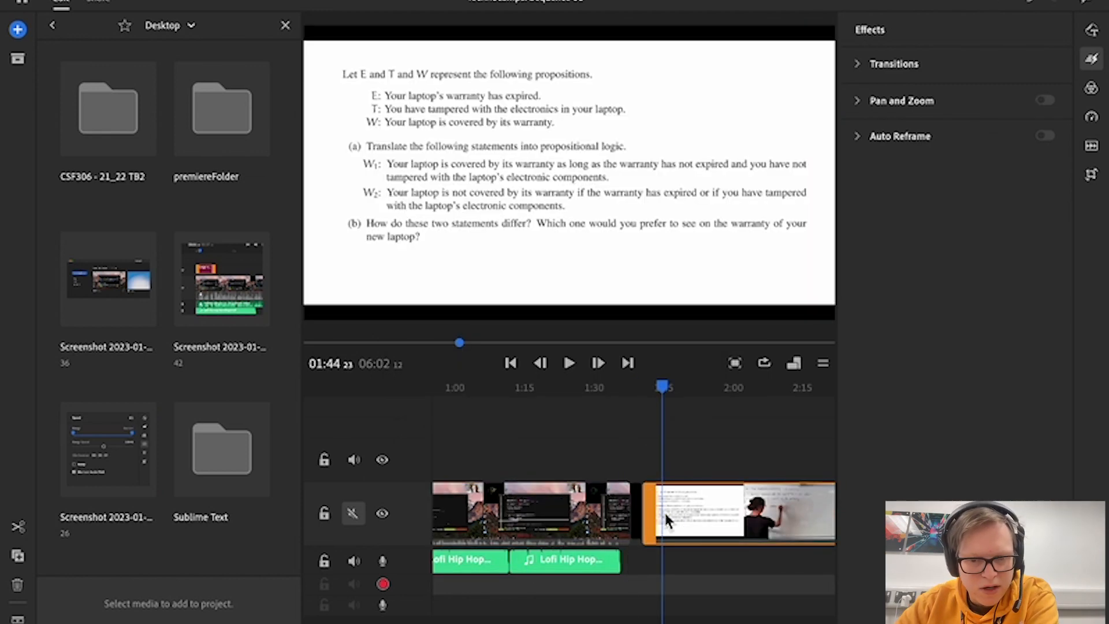
pyautogui.click(622, 514)
pyautogui.click(639, 512)
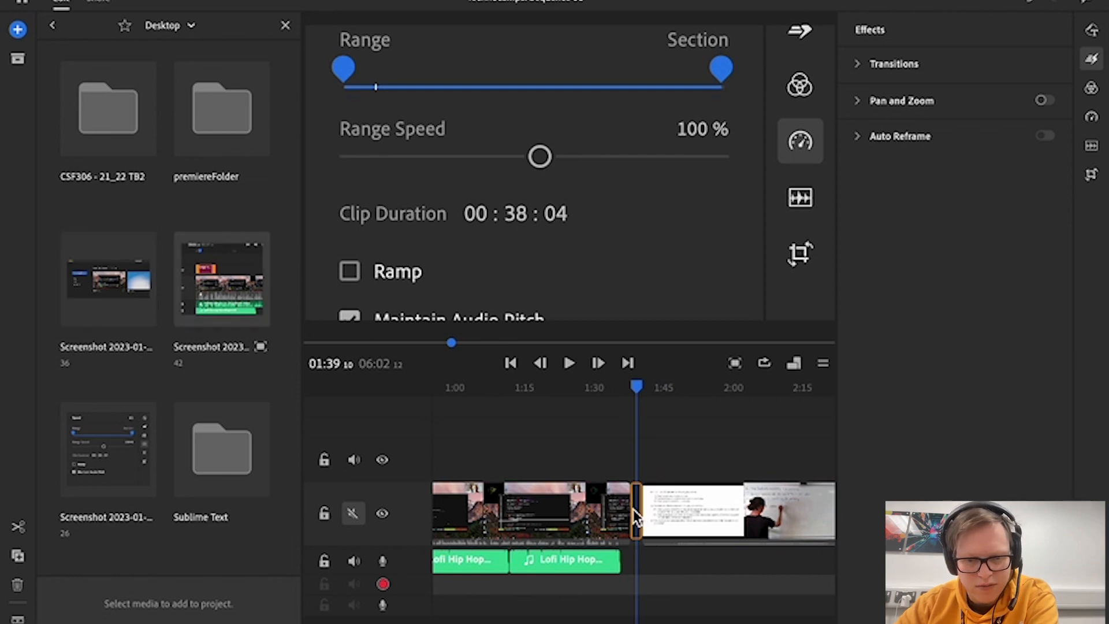
pyautogui.click(598, 516)
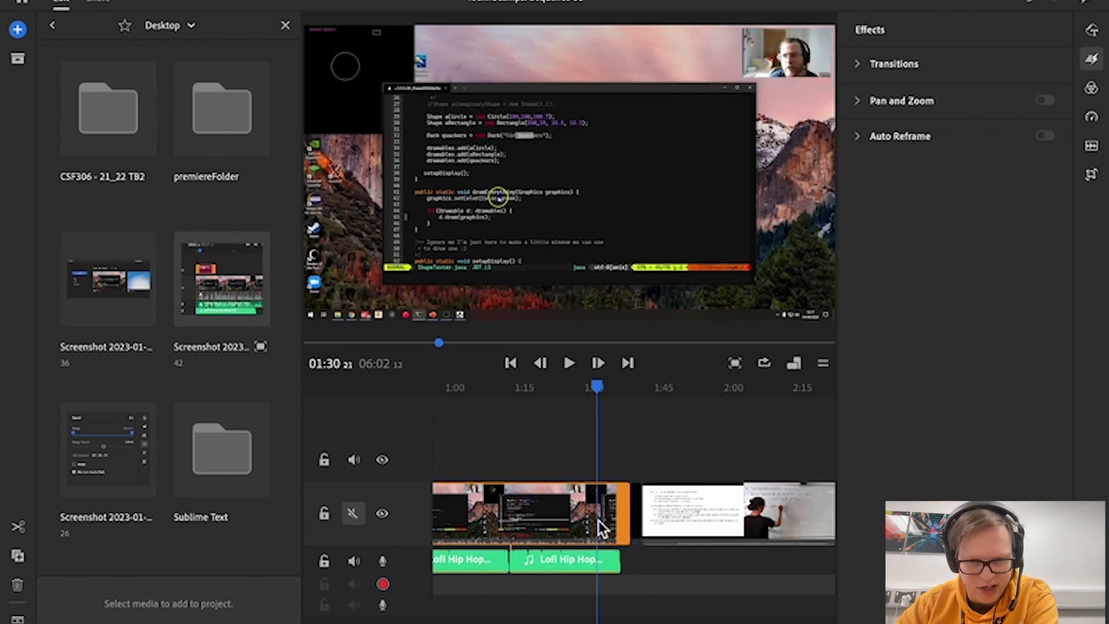
pyautogui.click(636, 507)
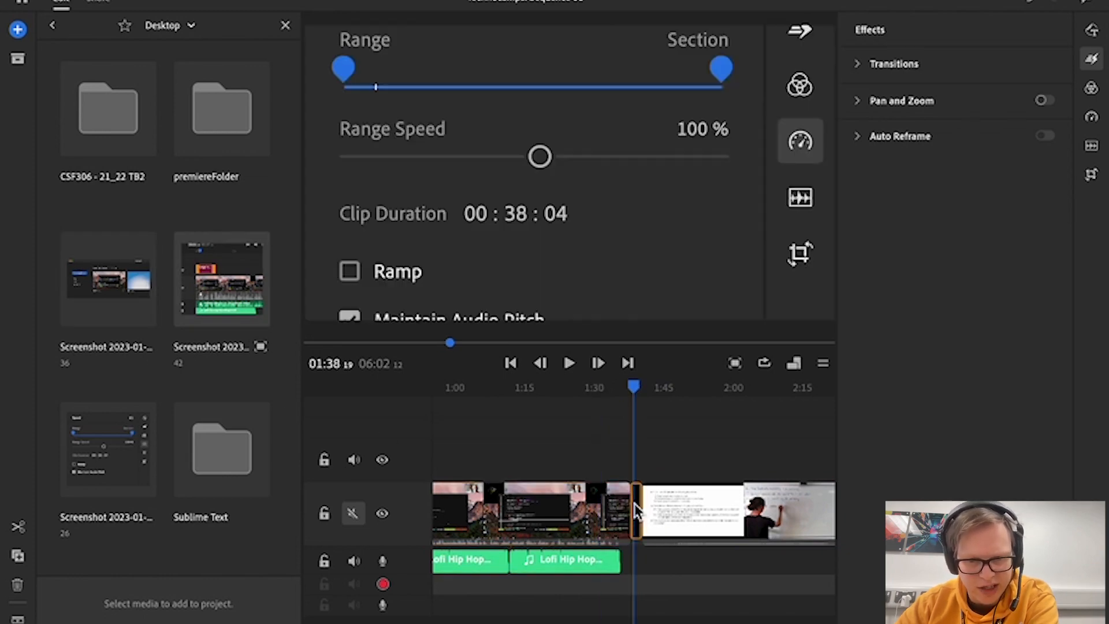
pyautogui.click(616, 507)
pyautogui.click(638, 507)
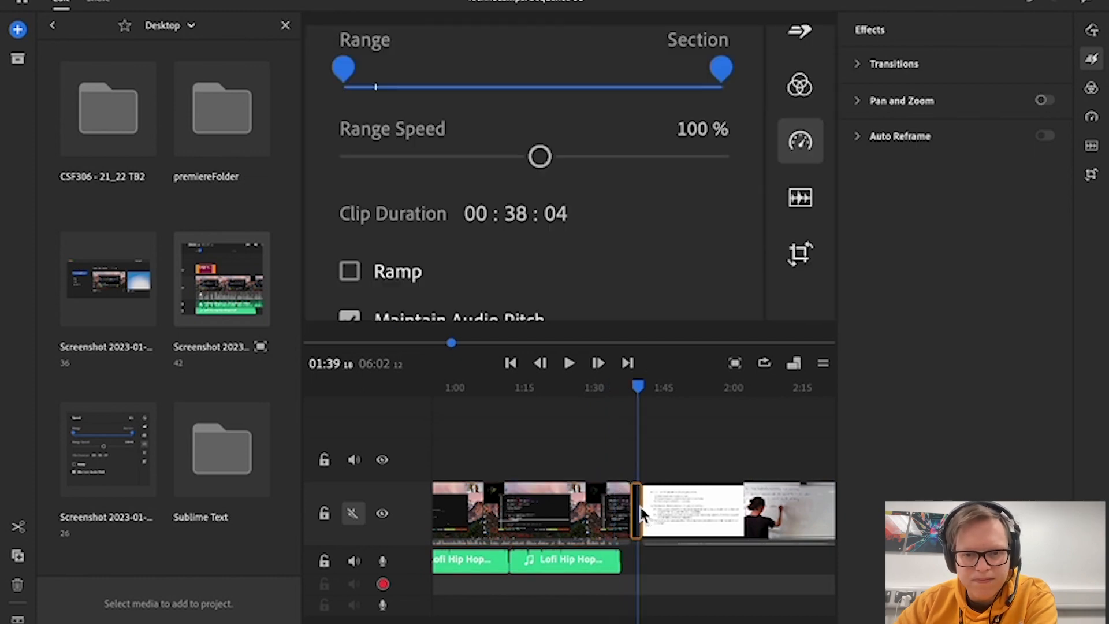
# - Enable Pan and Zoom on the screenshot, framing Start around the Ramp options and End around the image's upper-right corner, and preview the animation
pyautogui.click(1043, 102)
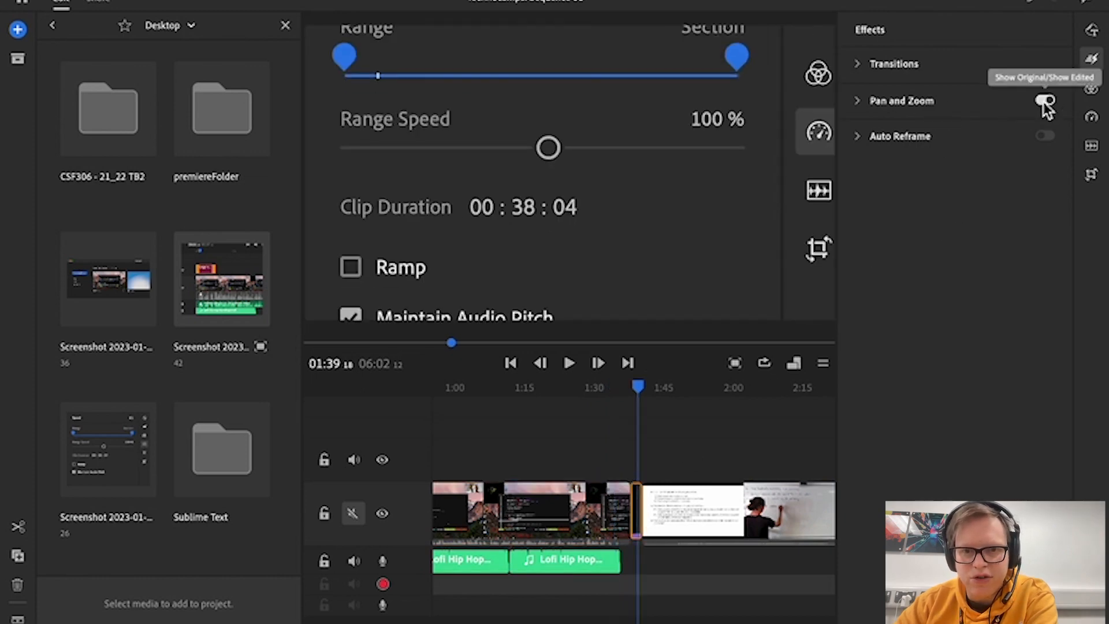
pyautogui.click(867, 99)
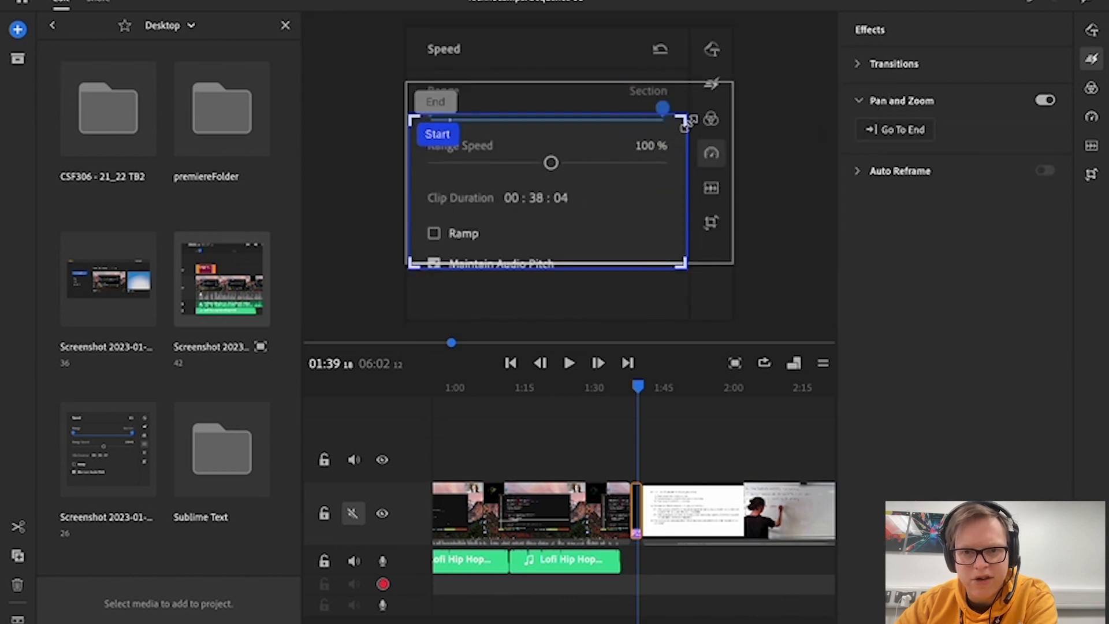
pyautogui.moveTo(685, 122); pyautogui.dragTo(580, 177)
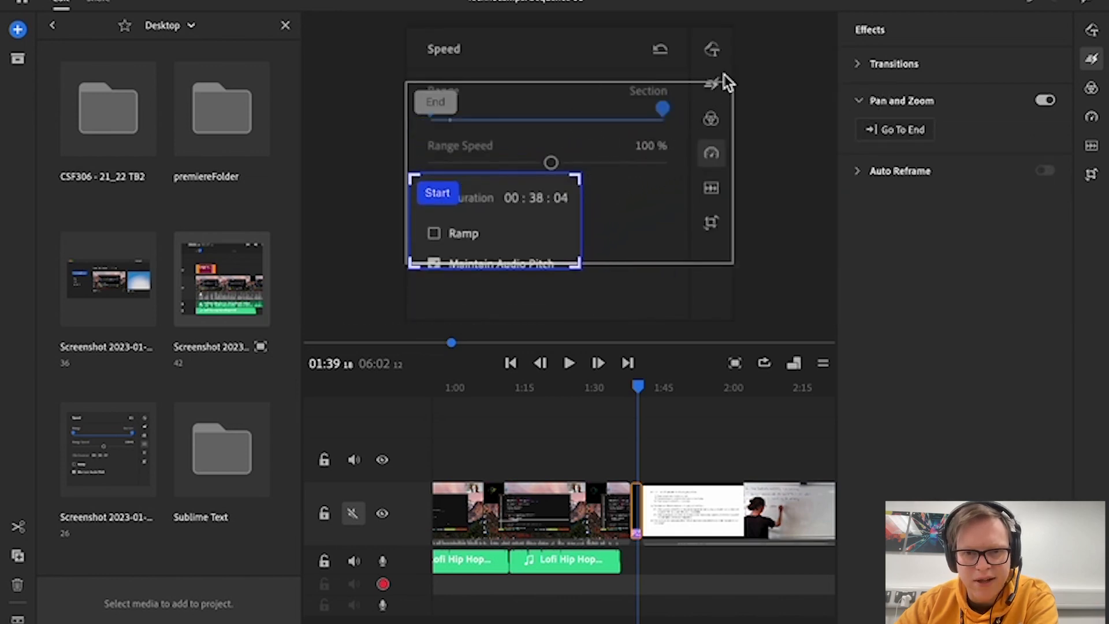
pyautogui.moveTo(731, 87); pyautogui.dragTo(731, 55)
pyautogui.click(480, 237)
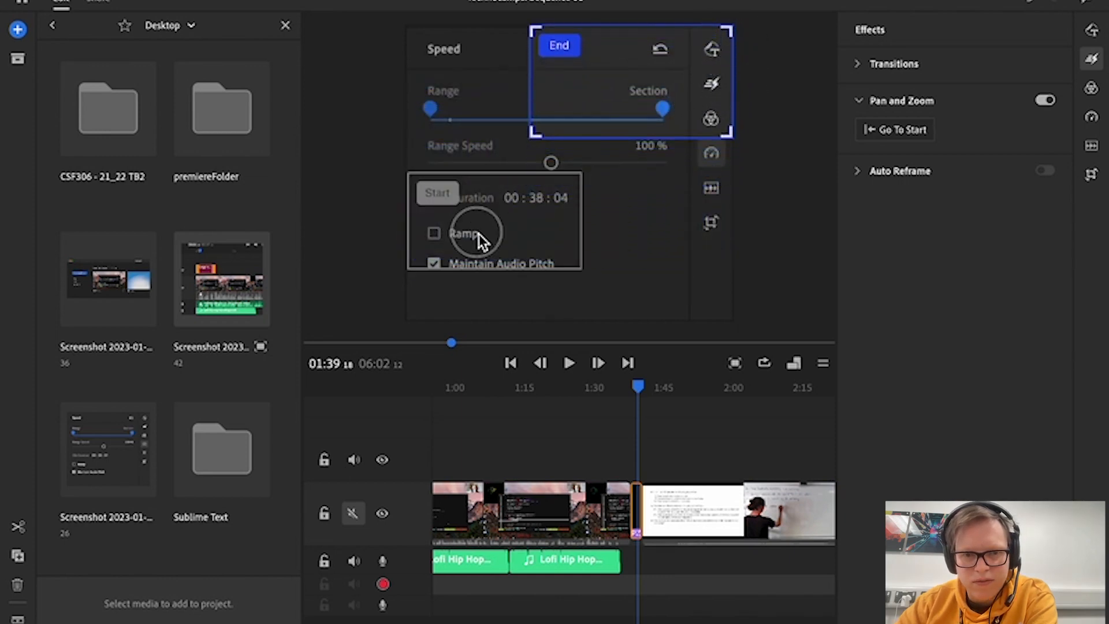
pyautogui.moveTo(520, 238); pyautogui.dragTo(514, 245)
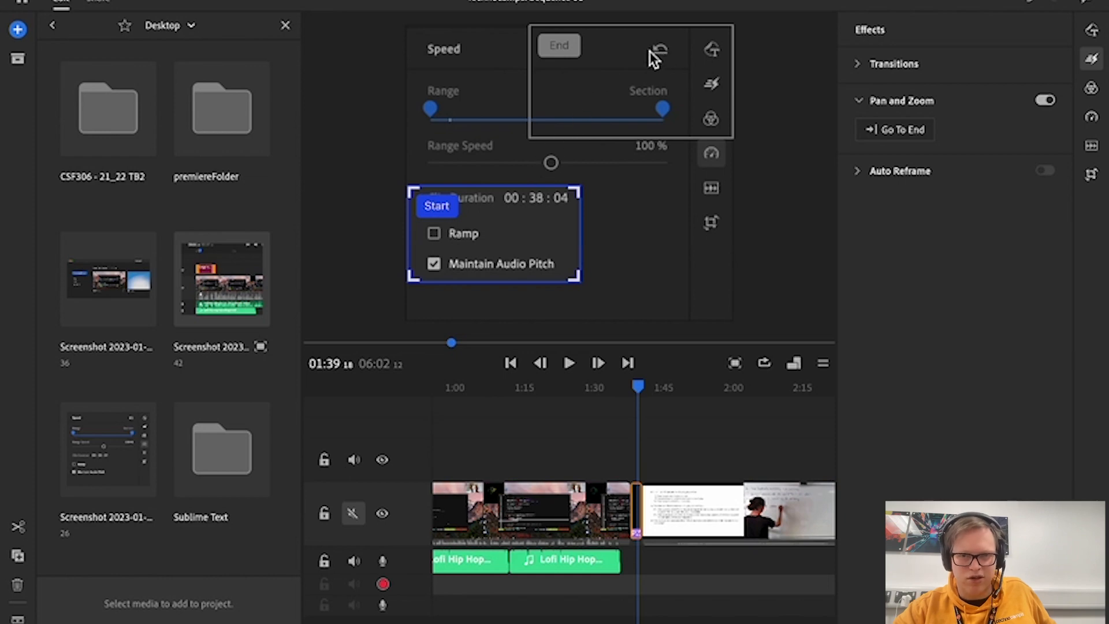
pyautogui.moveTo(638, 394); pyautogui.dragTo(629, 388)
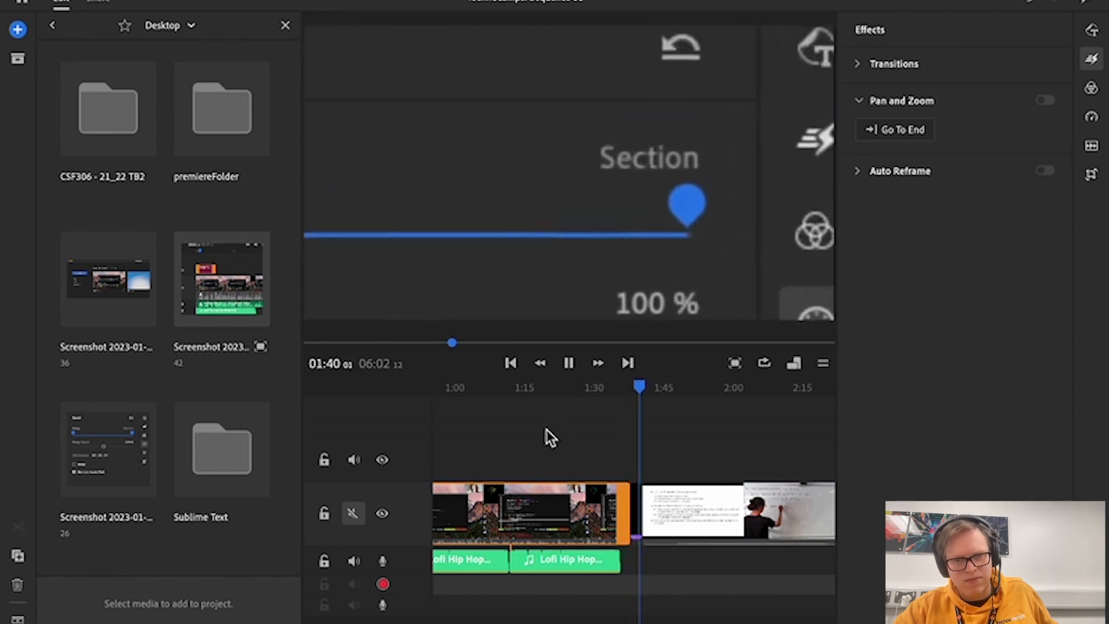
pyautogui.click(572, 362)
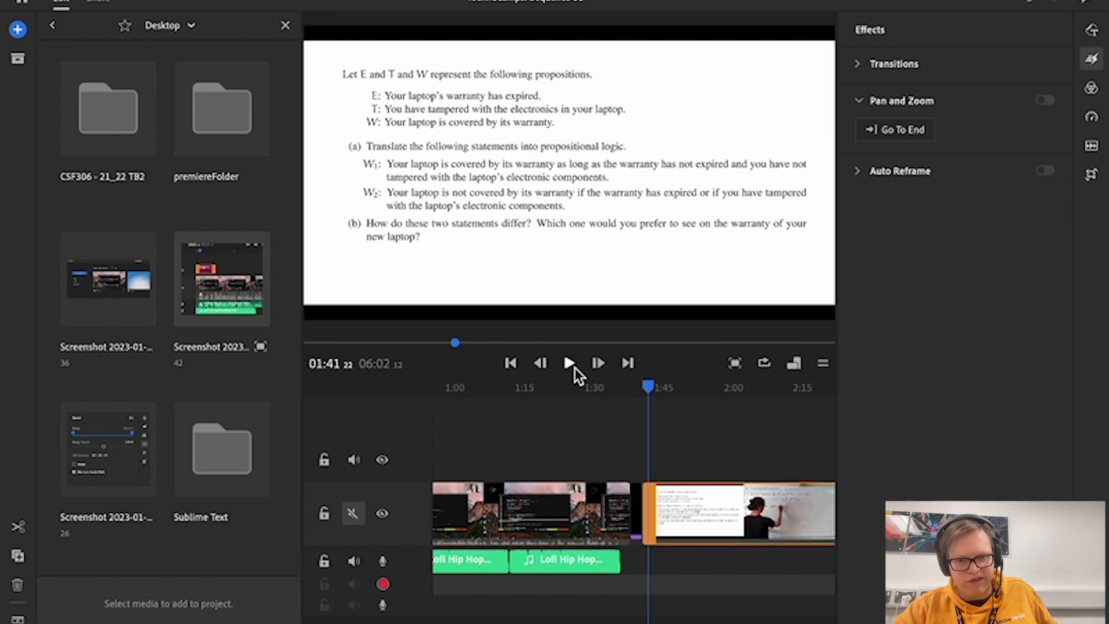
# - Slightly enlarge the screenshot's Start frame and expand its End frame to the image's full width
pyautogui.click(640, 502)
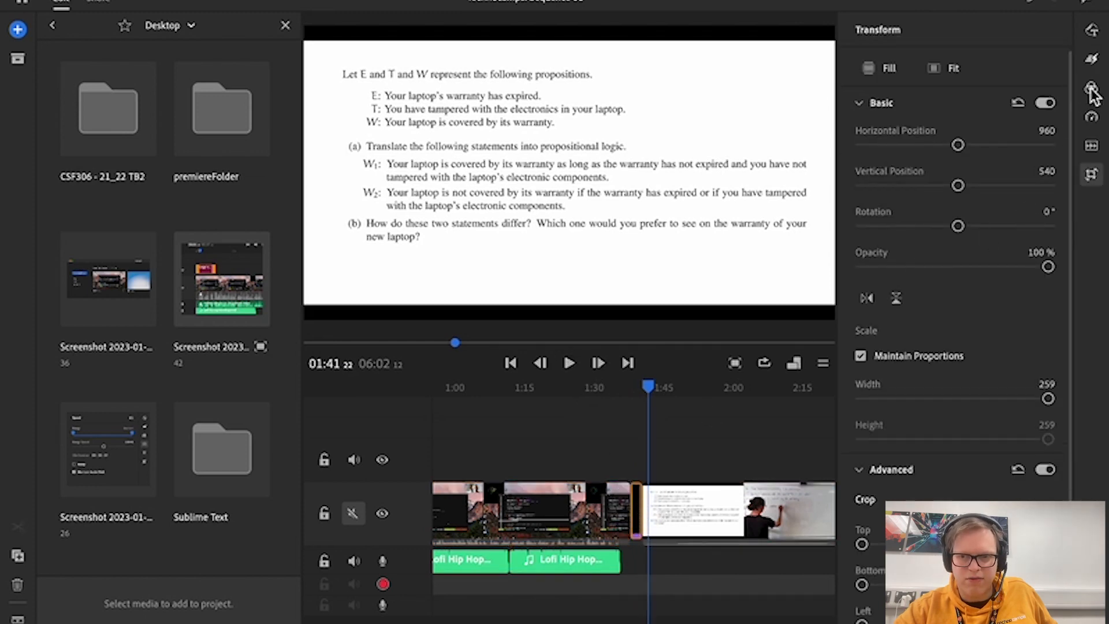
pyautogui.click(1092, 58)
pyautogui.click(924, 130)
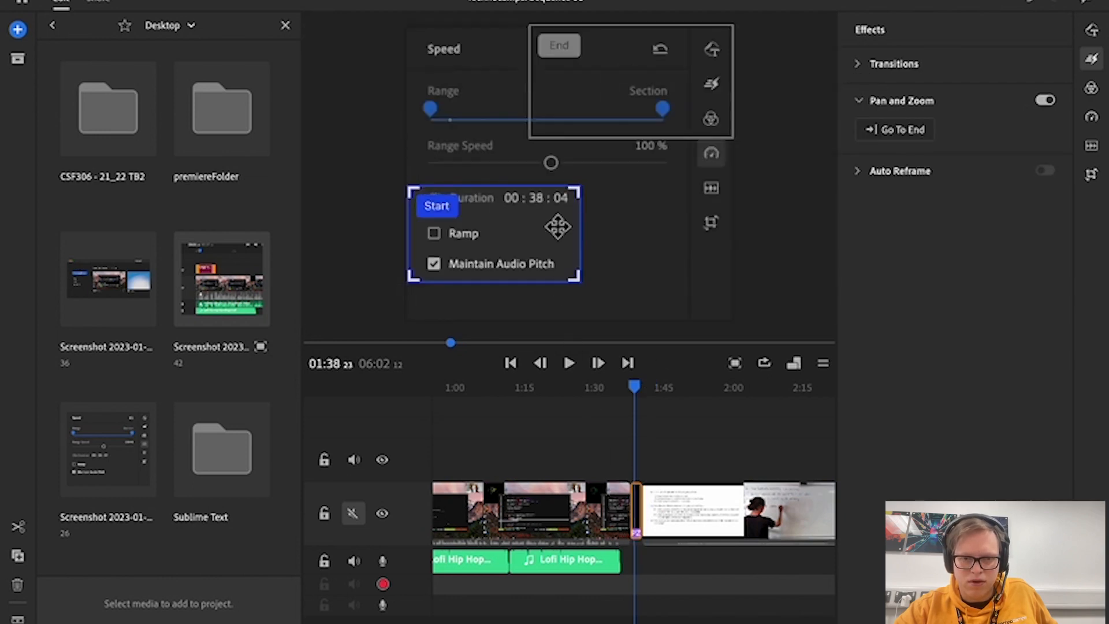
pyautogui.moveTo(580, 186); pyautogui.dragTo(592, 183)
pyautogui.click(584, 136)
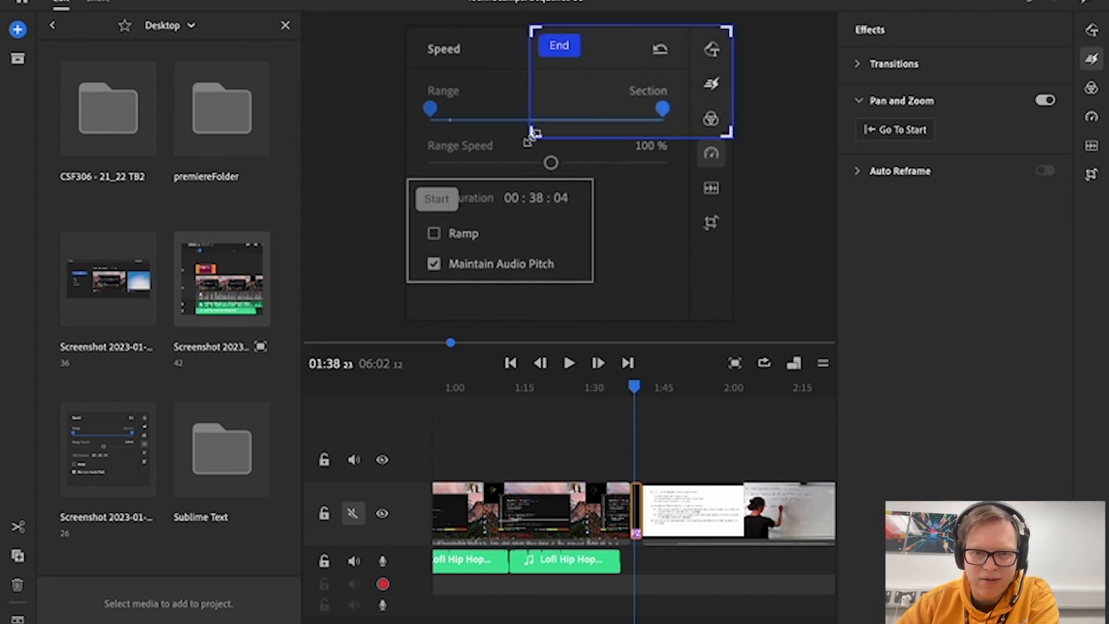
pyautogui.moveTo(529, 137); pyautogui.dragTo(399, 240)
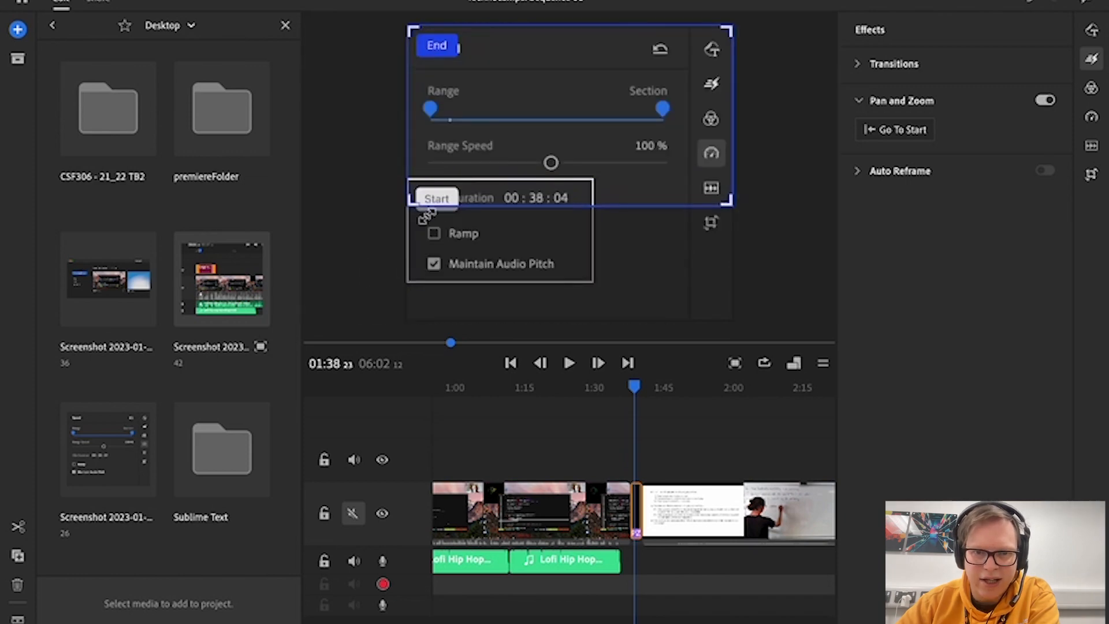
pyautogui.click(494, 253)
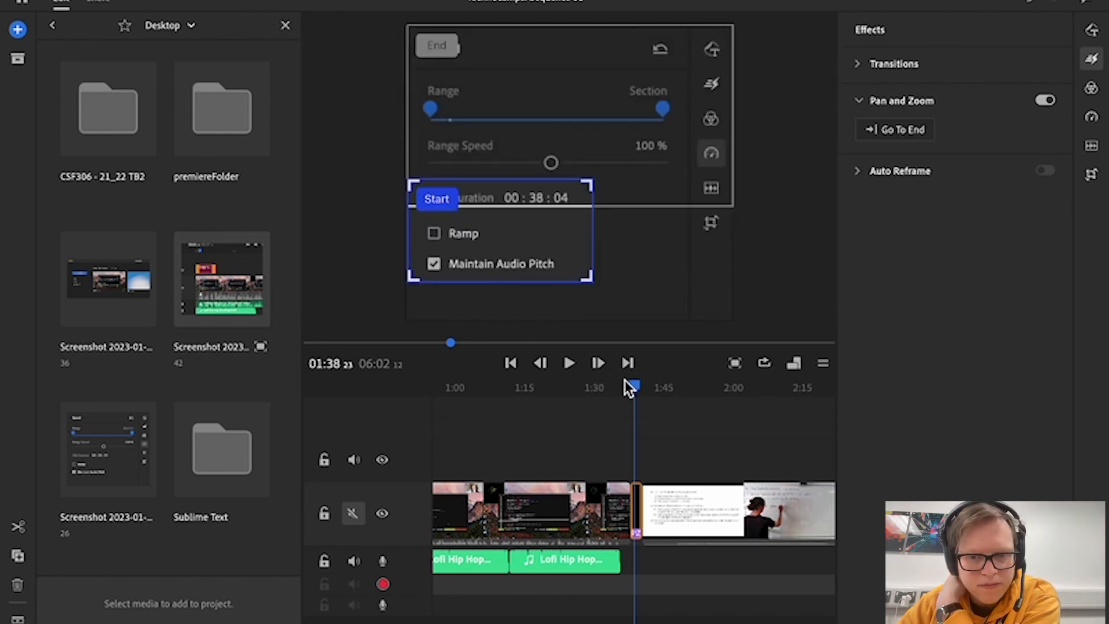
# - Play the screenshot's pan and zoom animation from about 1:36 and reselect the screenshot at about 1:38
pyautogui.moveTo(632, 386); pyautogui.dragTo(626, 386)
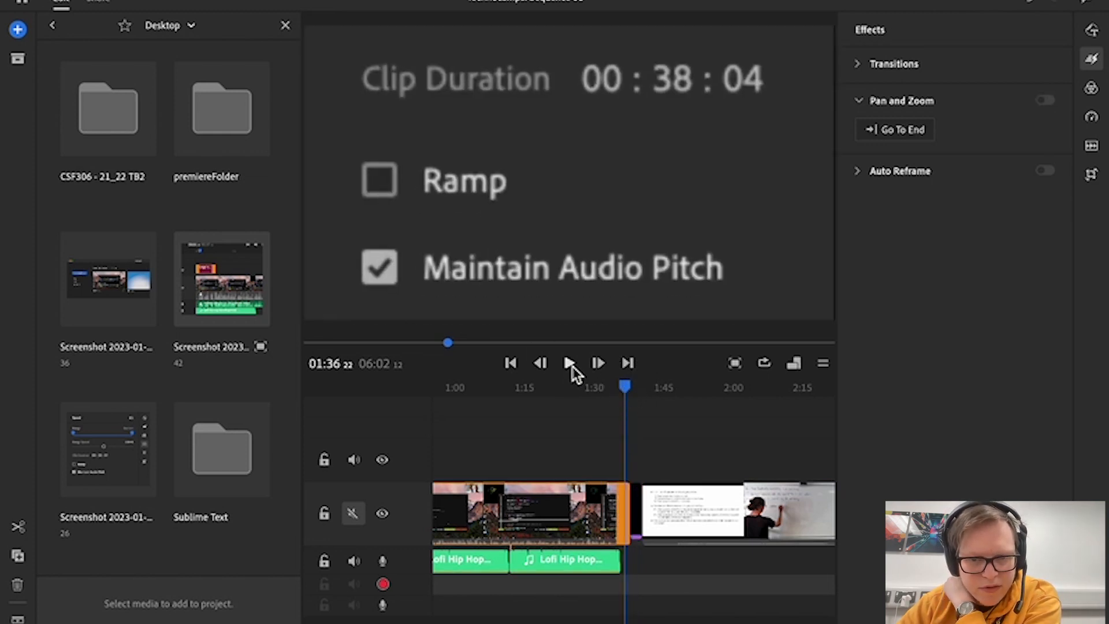
pyautogui.click(570, 364)
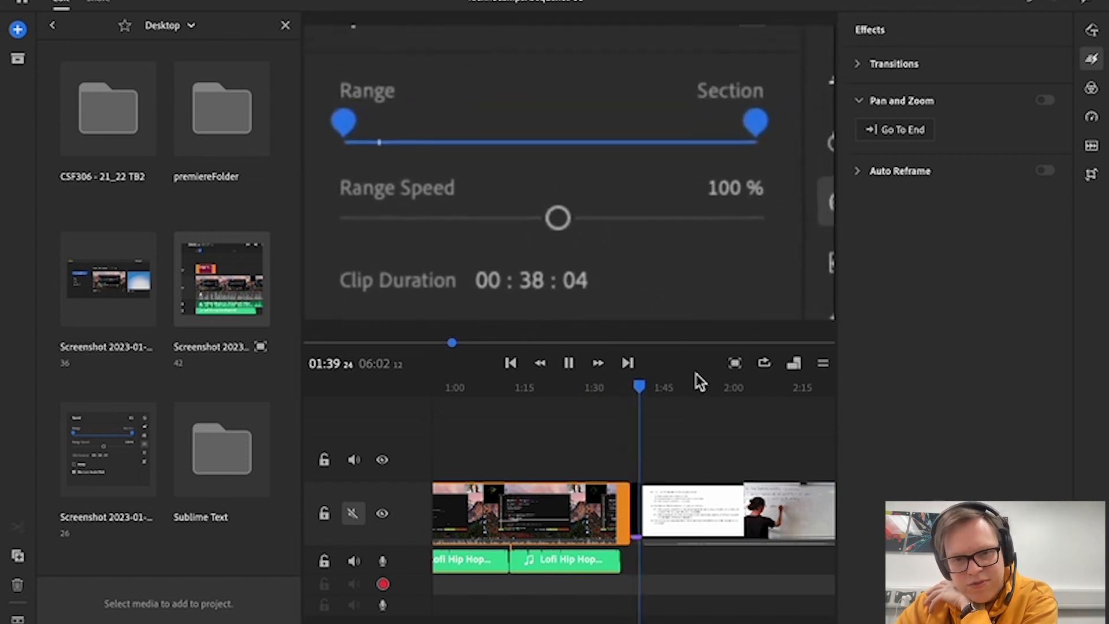
pyautogui.click(571, 364)
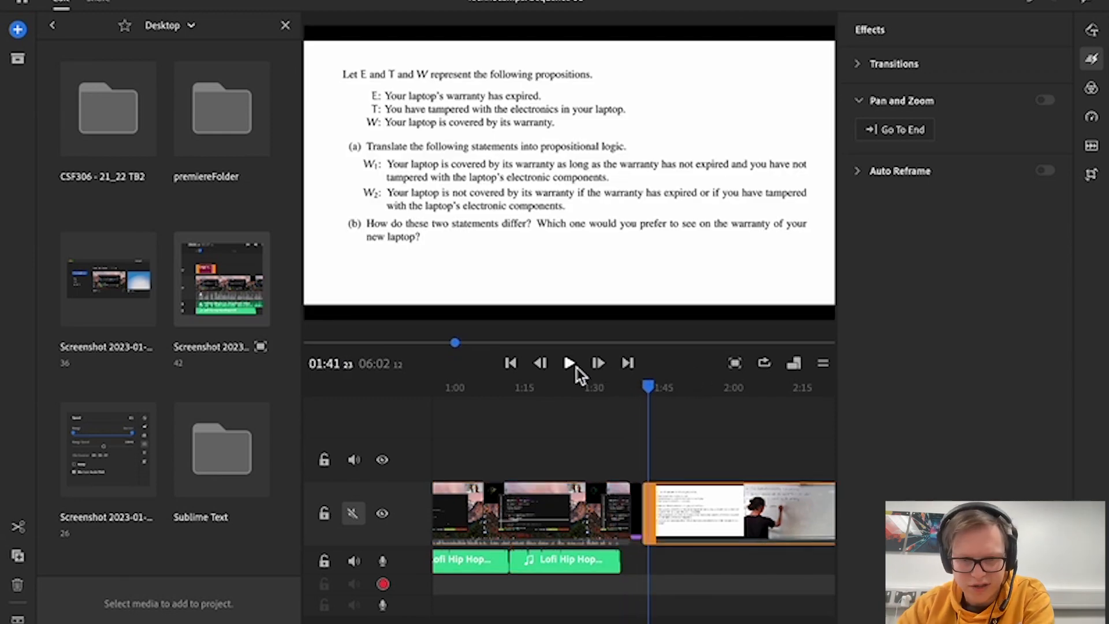
pyautogui.click(636, 490)
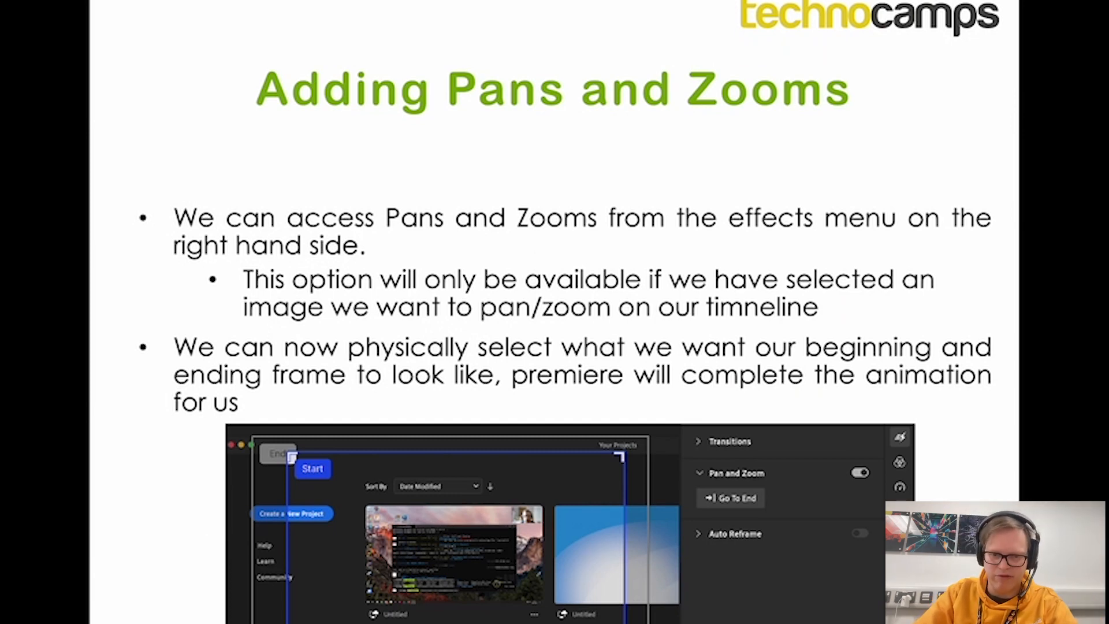
# - Select the coding lecture clip at about 1:19 and open its Speed settings with the whole clip in view
pyautogui.press('Right')
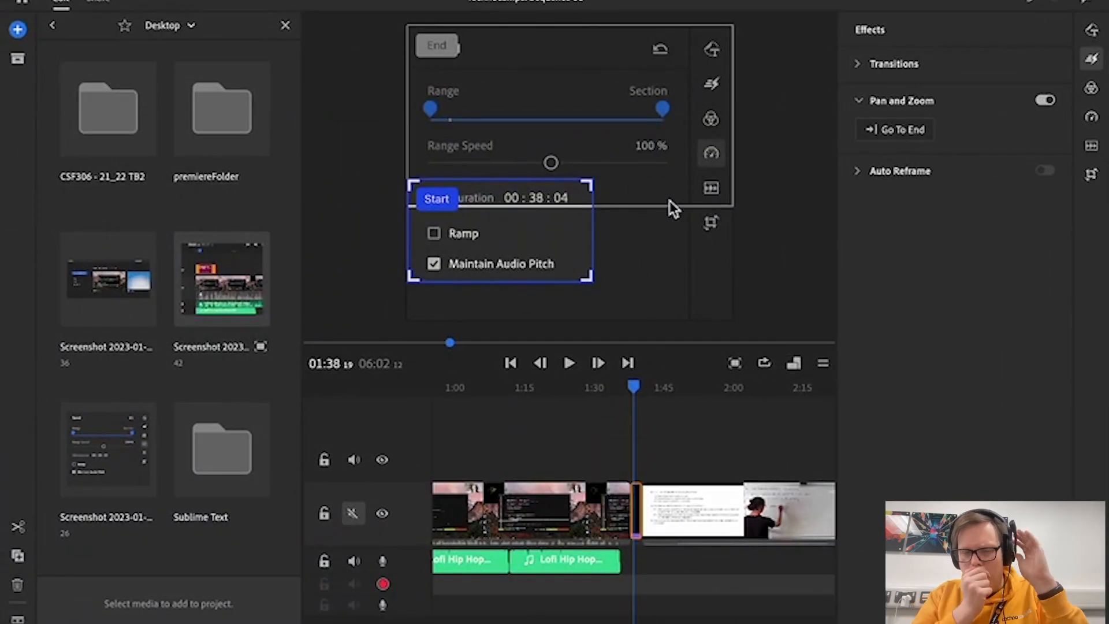
pyautogui.click(544, 497)
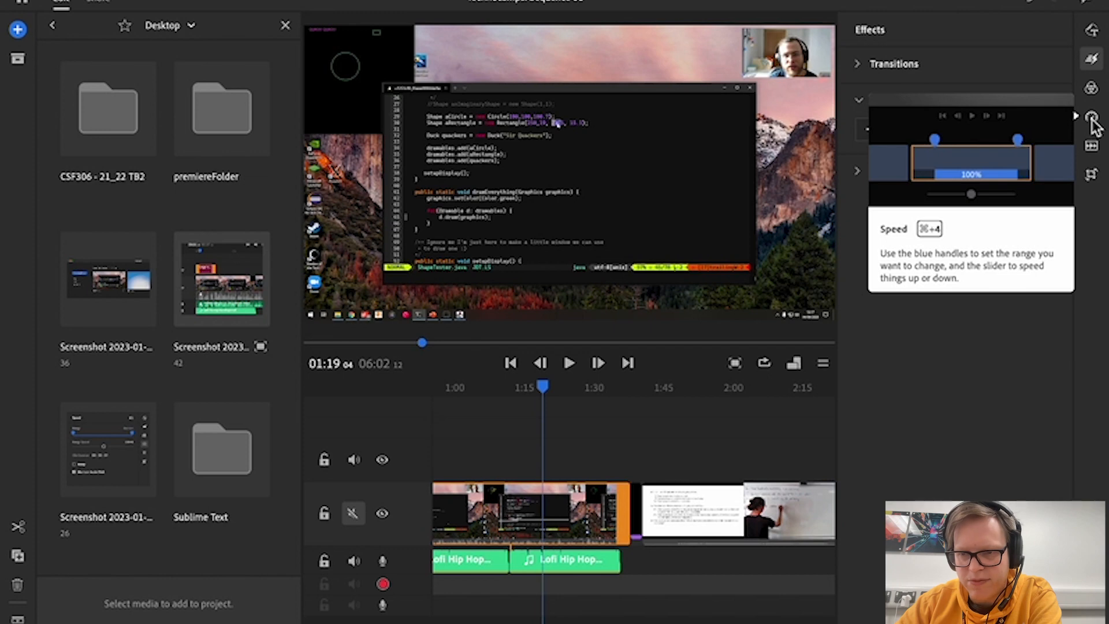
pyautogui.click(1092, 118)
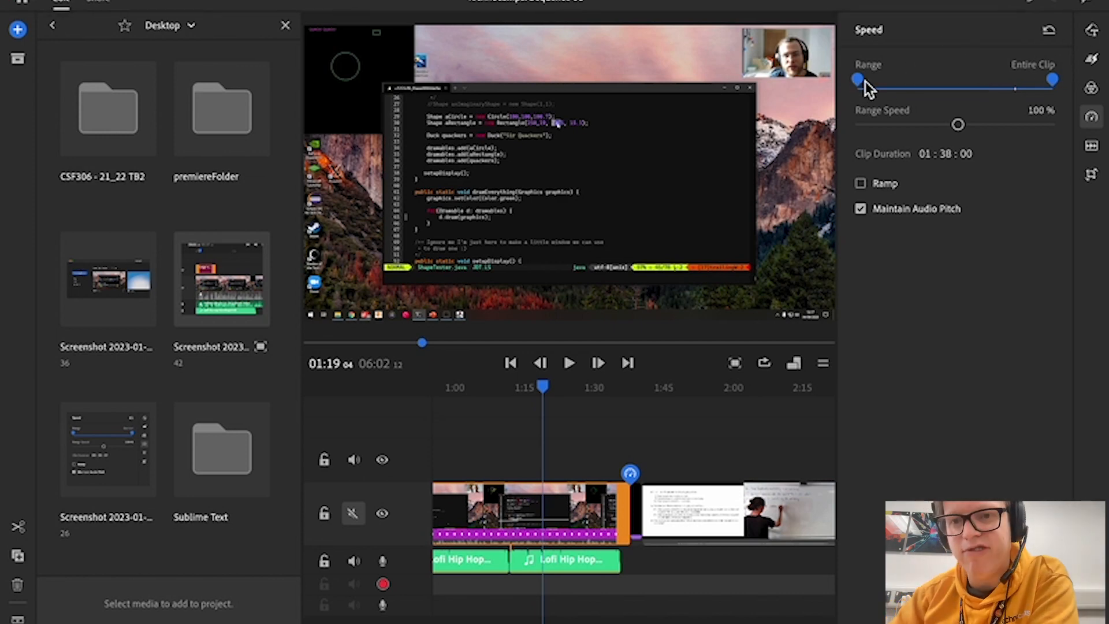
pyautogui.scroll(5, 556, 466)
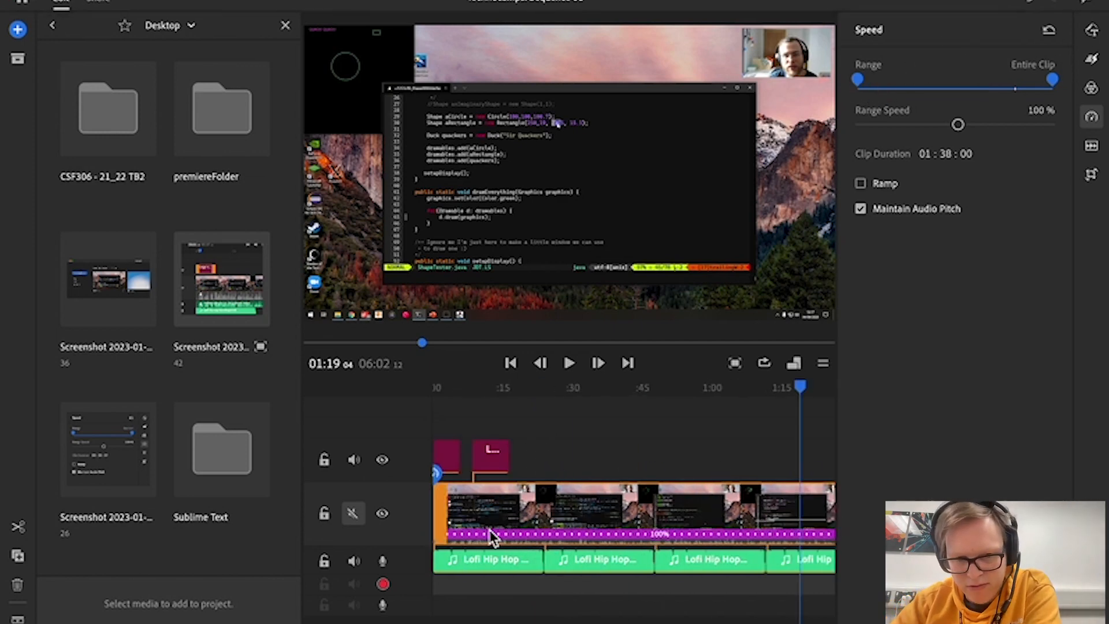
pyautogui.scroll(-1, 492, 535)
pyautogui.scroll(-5, 491, 535)
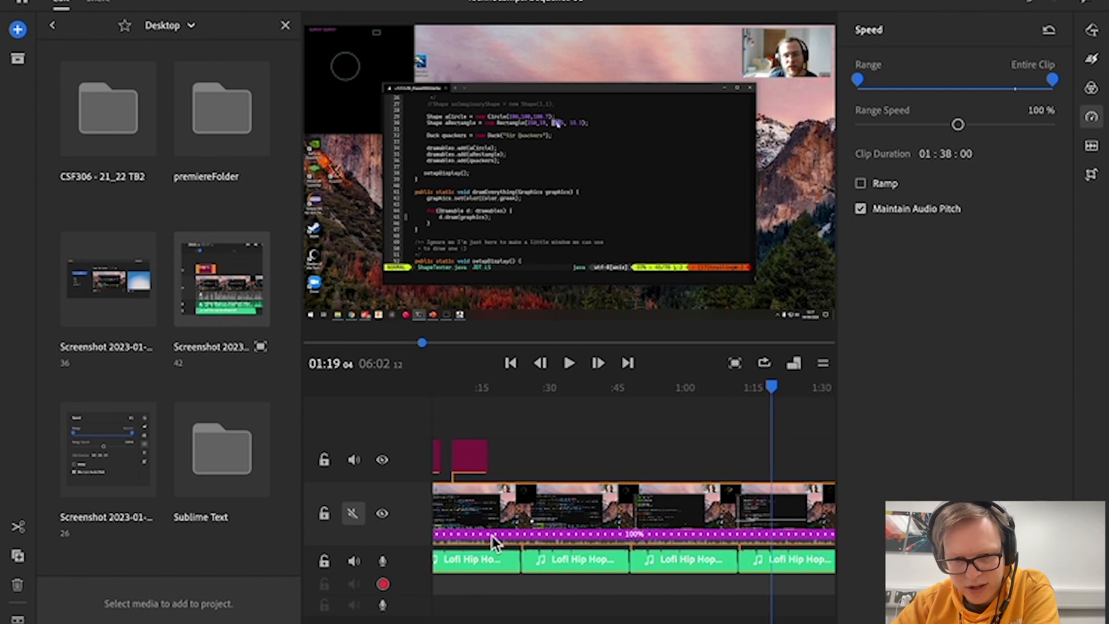
pyautogui.scroll(-1, 491, 536)
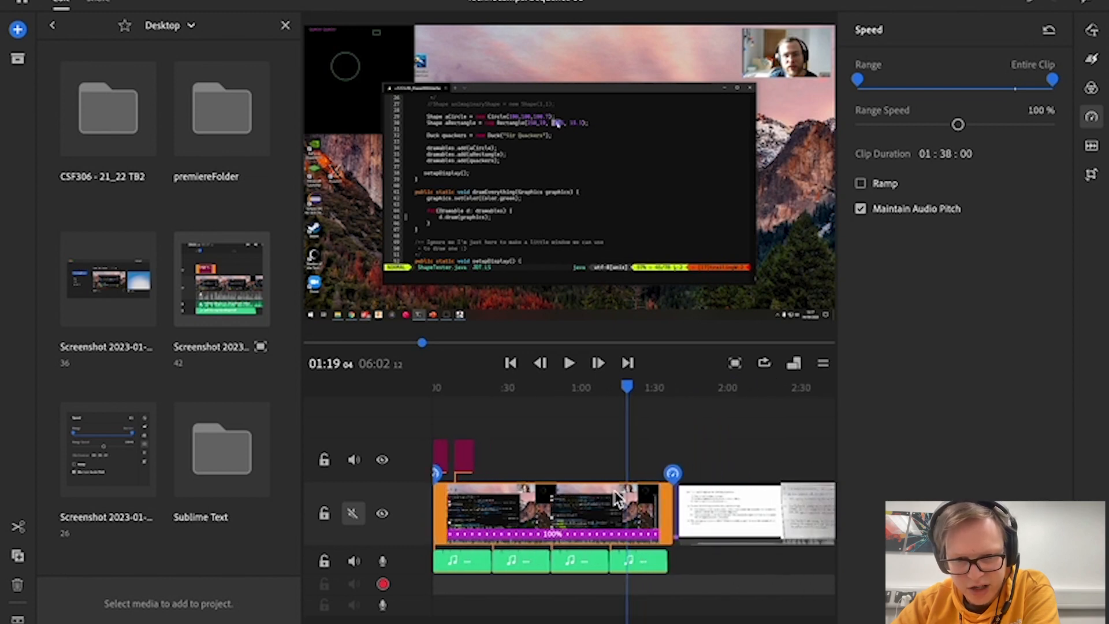
pyautogui.scroll(3, 614, 493)
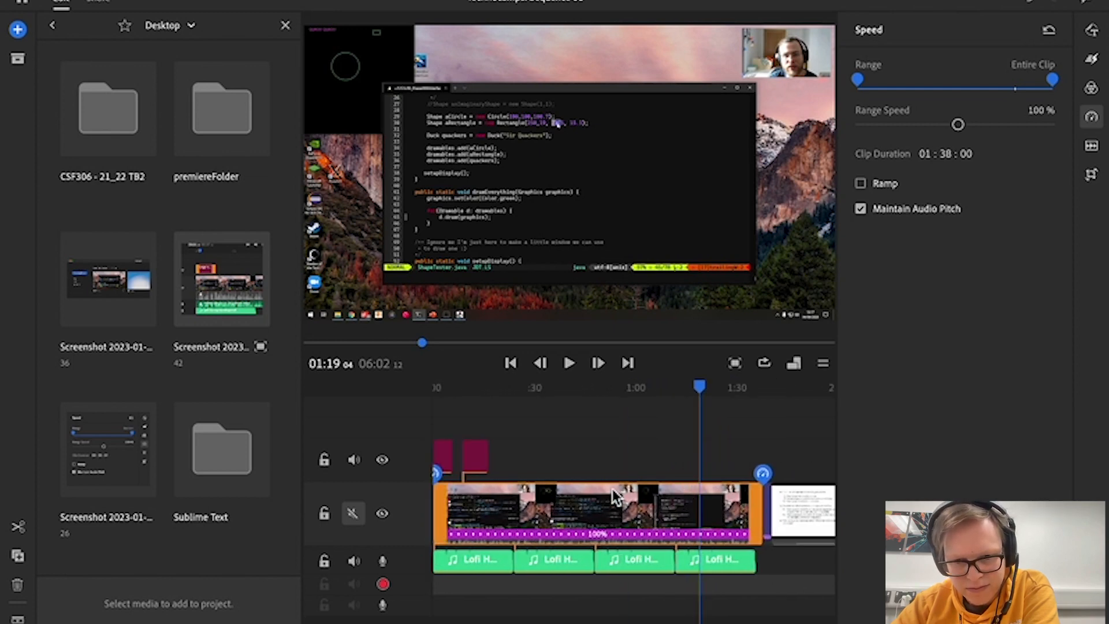
# - Try range speeds of 186% and 73% on the entire coding clip, and reset the speed to 100%
pyautogui.click(978, 123)
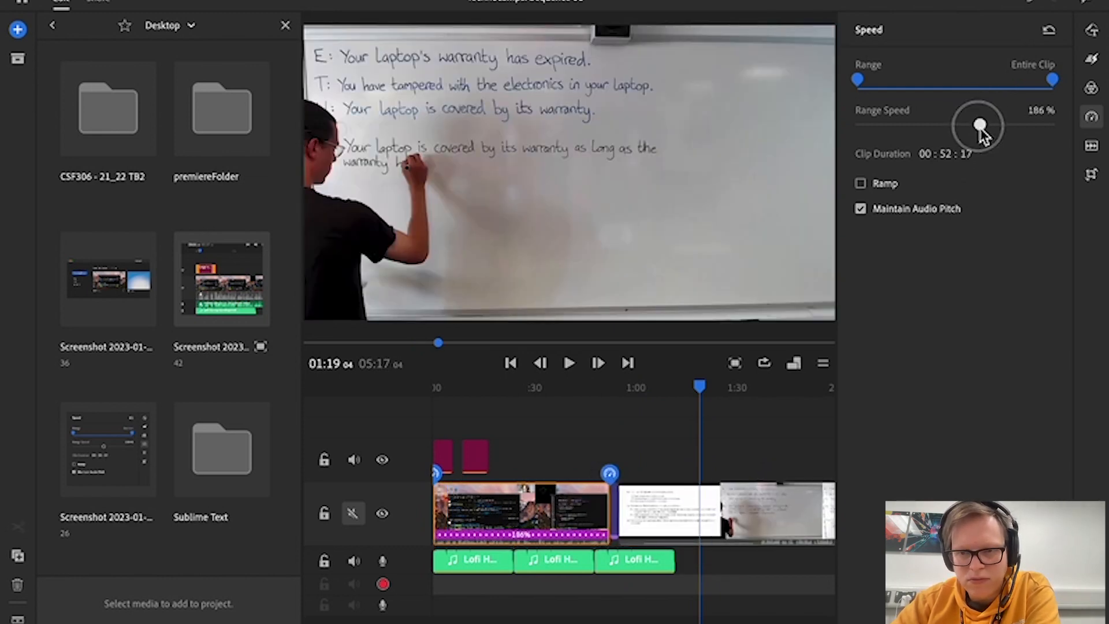
pyautogui.moveTo(983, 126); pyautogui.dragTo(946, 126)
pyautogui.click(1040, 109)
pyautogui.write('100')
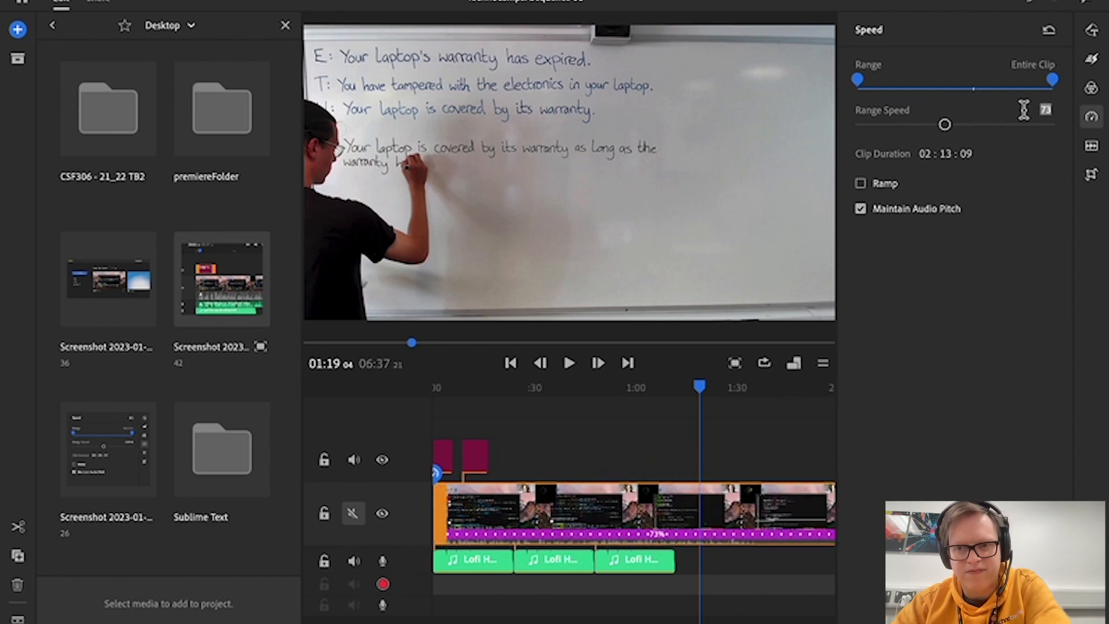
pyautogui.press('Return')
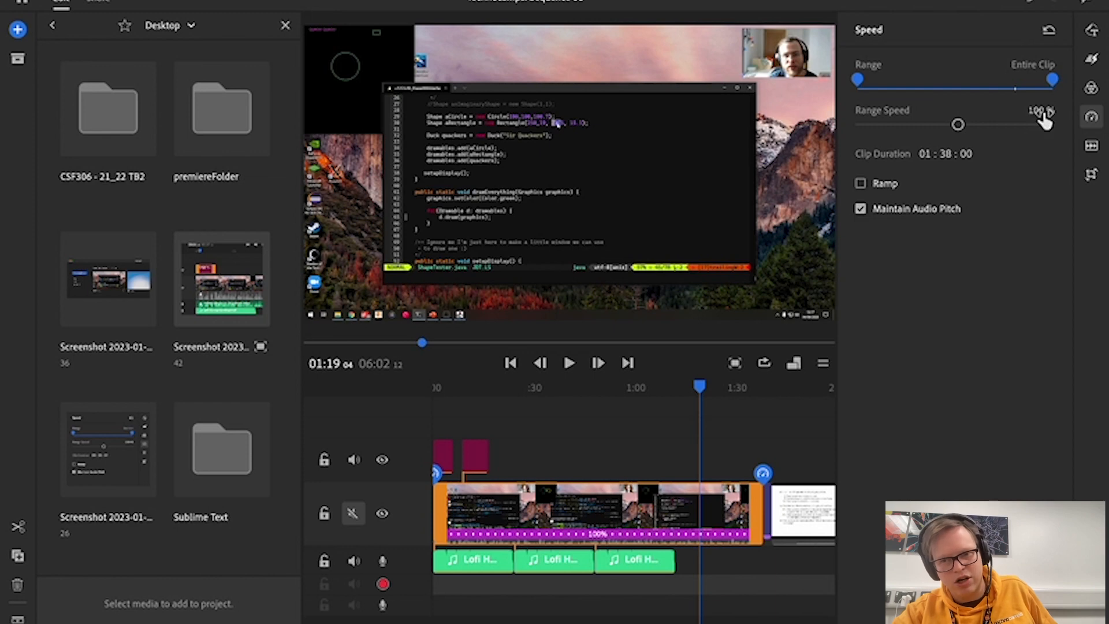
# - Try range speeds of 123% and 112% on the coding clip and return the speed to 100%
pyautogui.moveTo(1043, 110); pyautogui.dragTo(1051, 121)
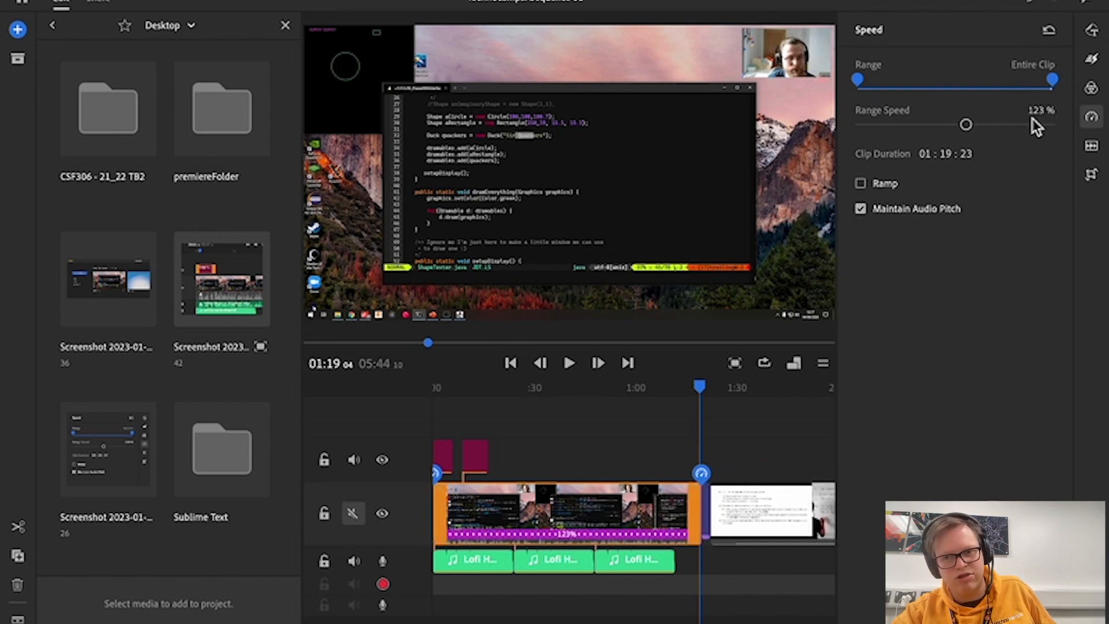
pyautogui.moveTo(699, 386)
pyautogui.mouseDown()
pyautogui.moveTo(606, 397)
pyautogui.moveTo(699, 392)
pyautogui.mouseUp()
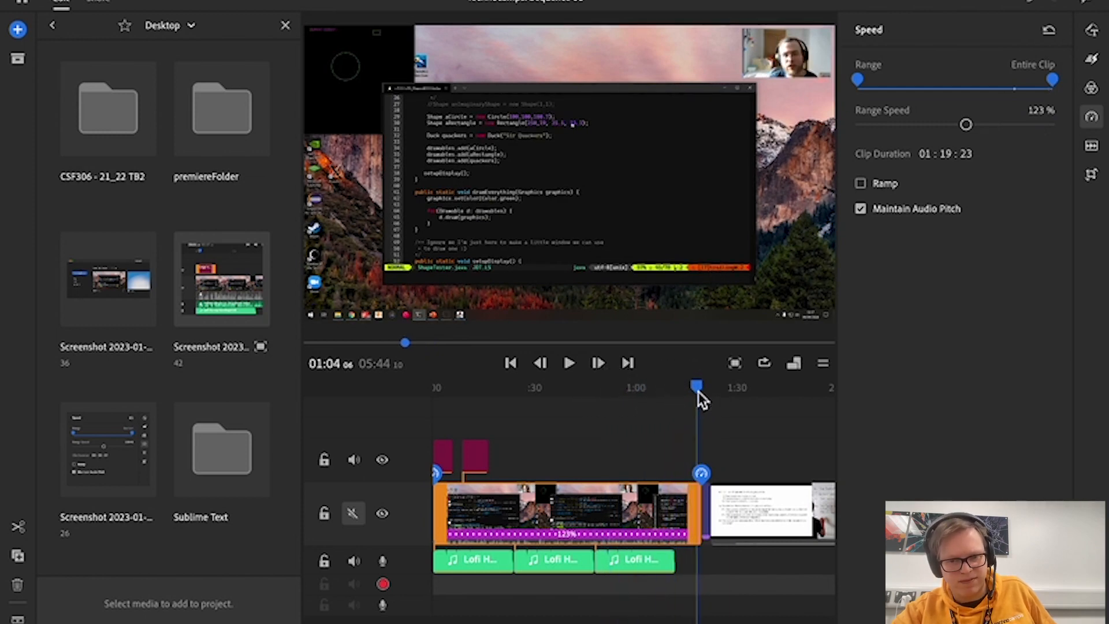
pyautogui.moveTo(970, 126)
pyautogui.mouseDown()
pyautogui.moveTo(939, 129)
pyautogui.moveTo(963, 126)
pyautogui.mouseUp()
pyautogui.click(1026, 110)
pyautogui.write('100')
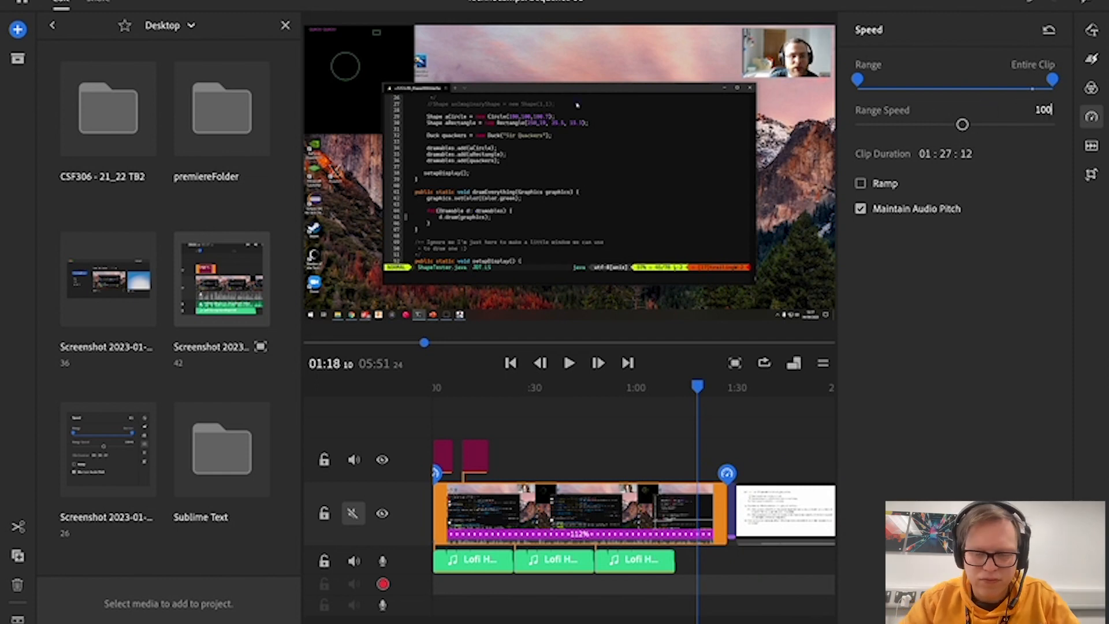
pyautogui.press('Return')
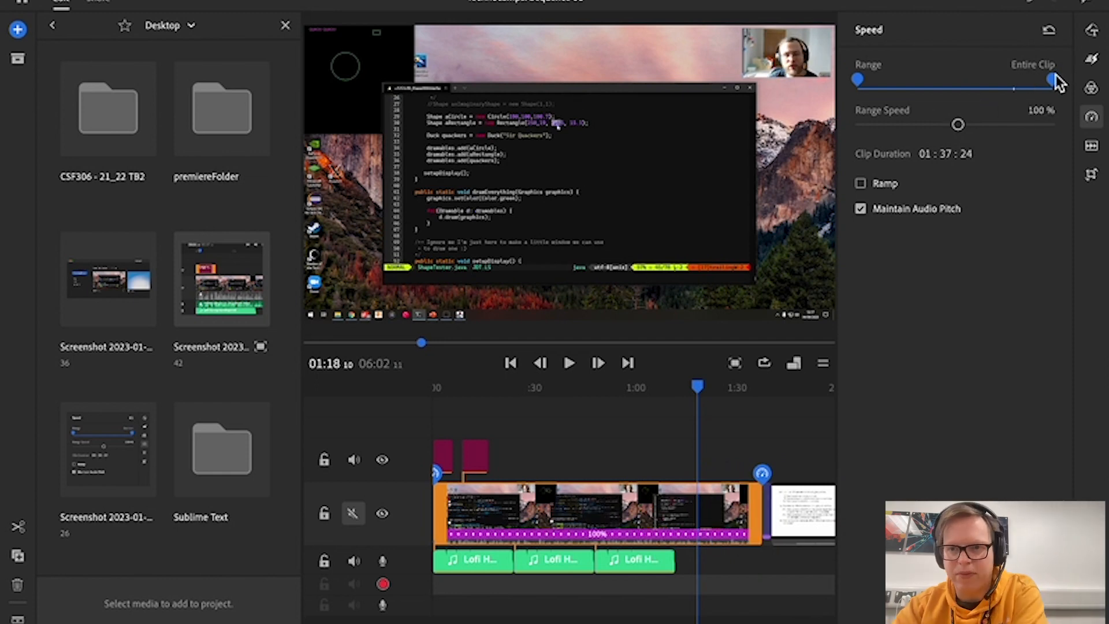
# - Limit the coding clip's speed range to the section from its start to the playhead at about 0:27
pyautogui.moveTo(1052, 79); pyautogui.dragTo(905, 92)
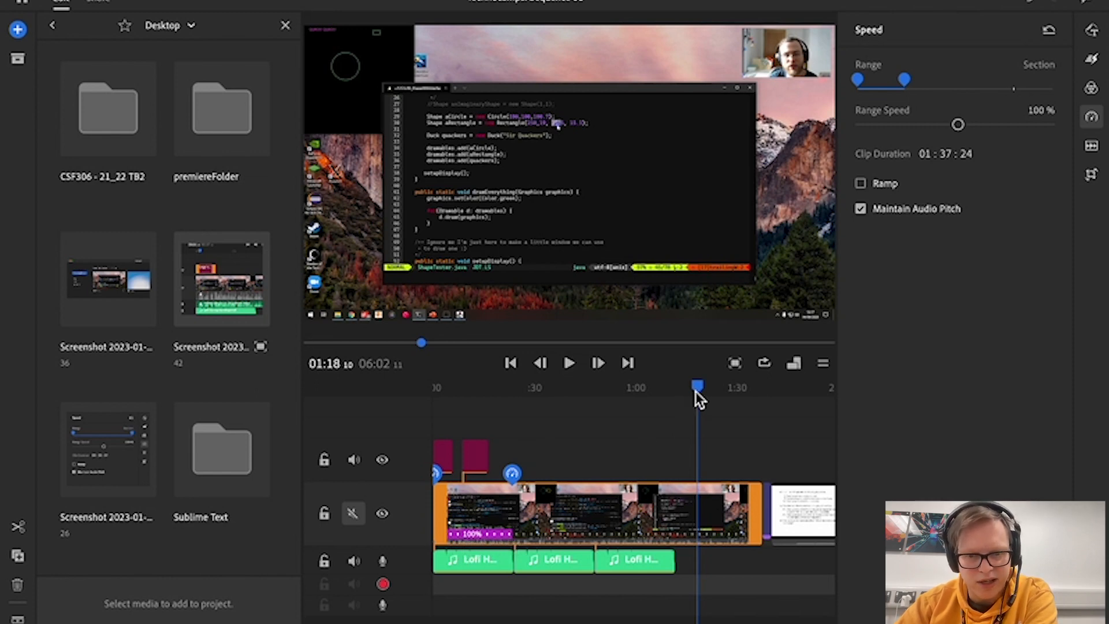
pyautogui.moveTo(698, 388); pyautogui.dragTo(526, 412)
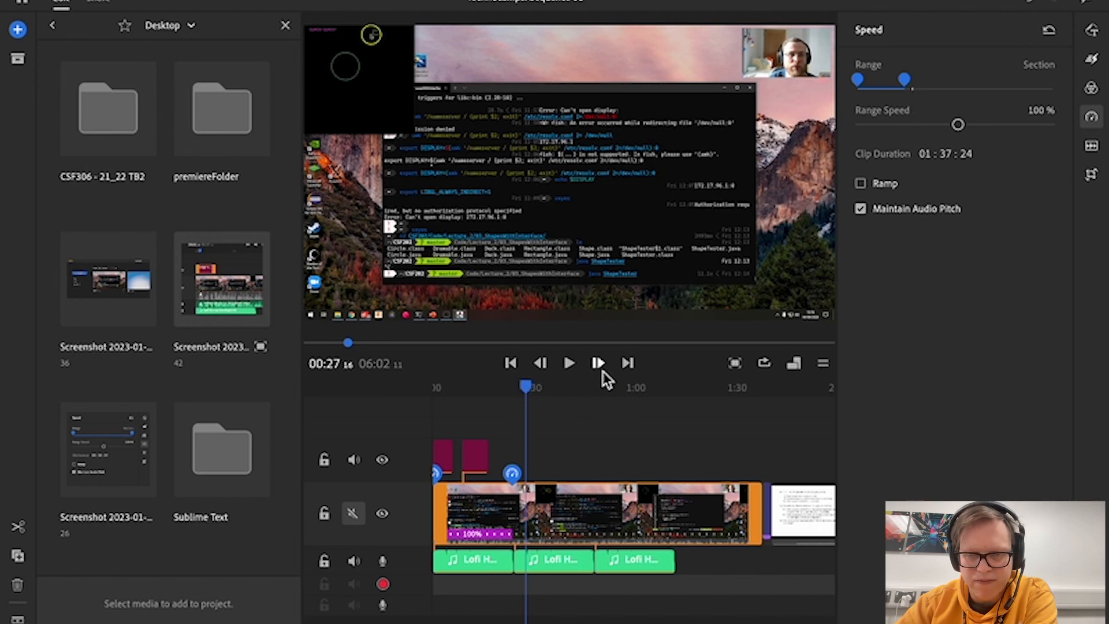
pyautogui.moveTo(908, 79); pyautogui.dragTo(917, 78)
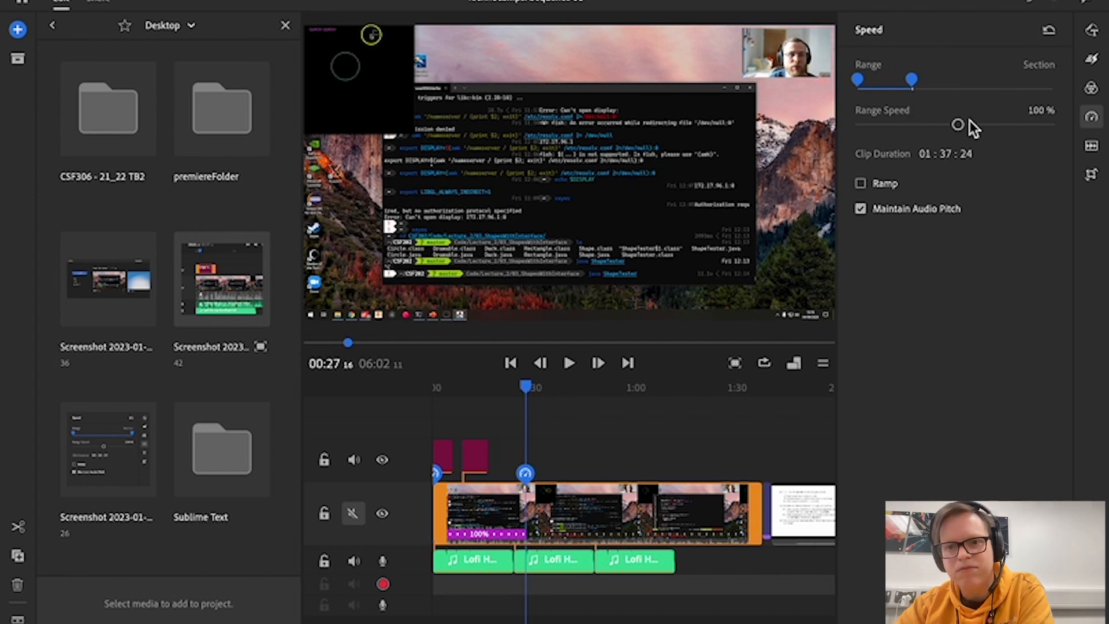
# - Try a 43% speed on the selected section, reset it to 100%, and extend the range back to the entire clip
pyautogui.moveTo(959, 125); pyautogui.dragTo(923, 126)
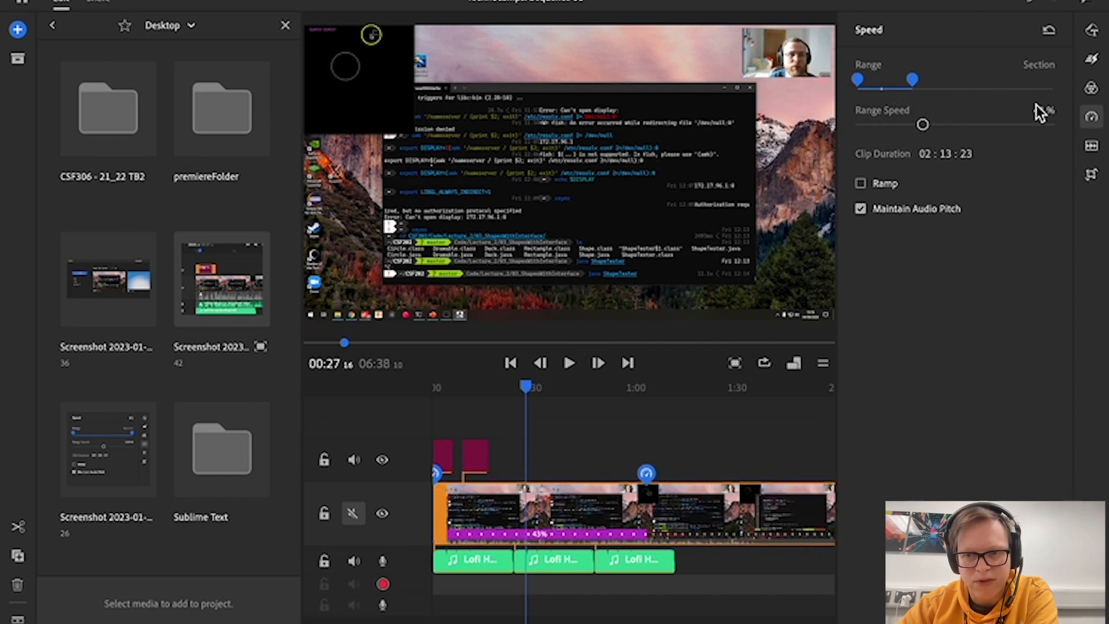
pyautogui.click(1040, 109)
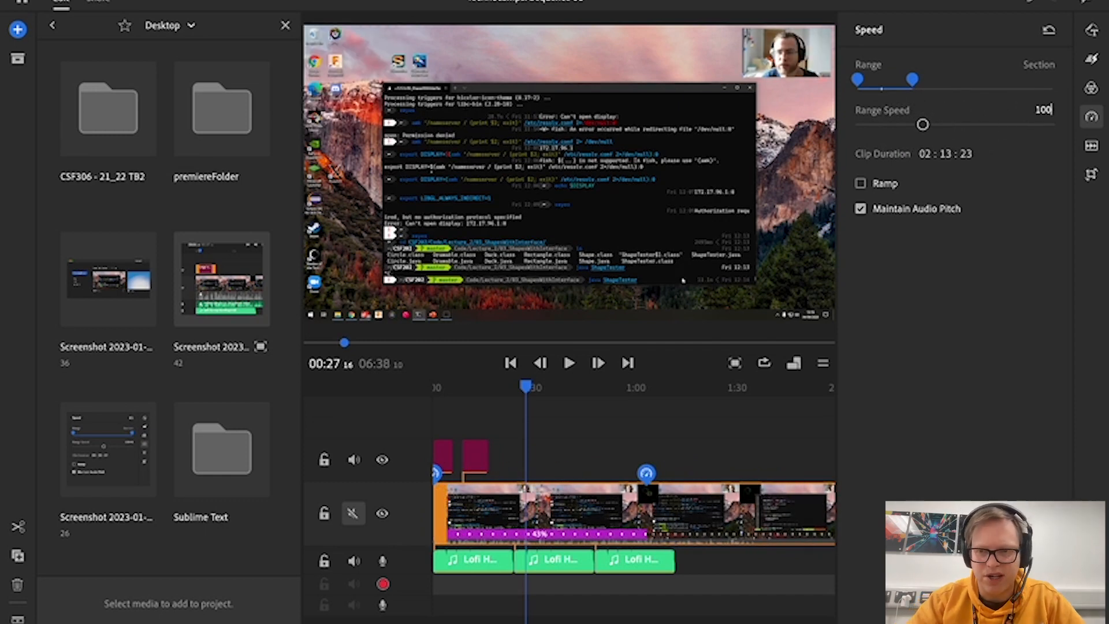
pyautogui.press('Return')
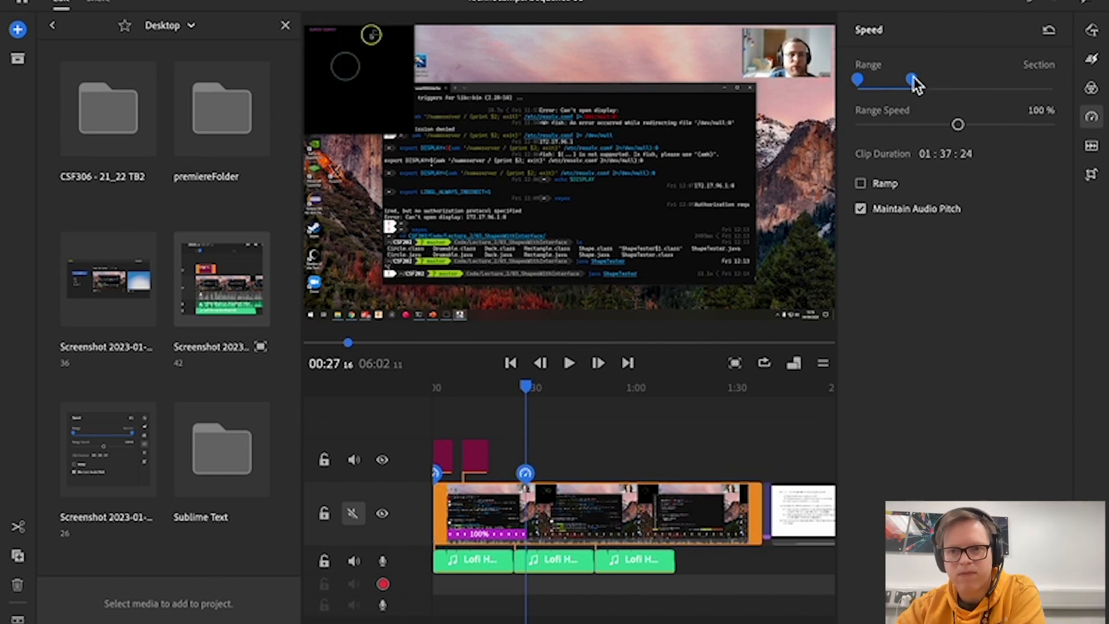
pyautogui.moveTo(913, 77); pyautogui.dragTo(1079, 78)
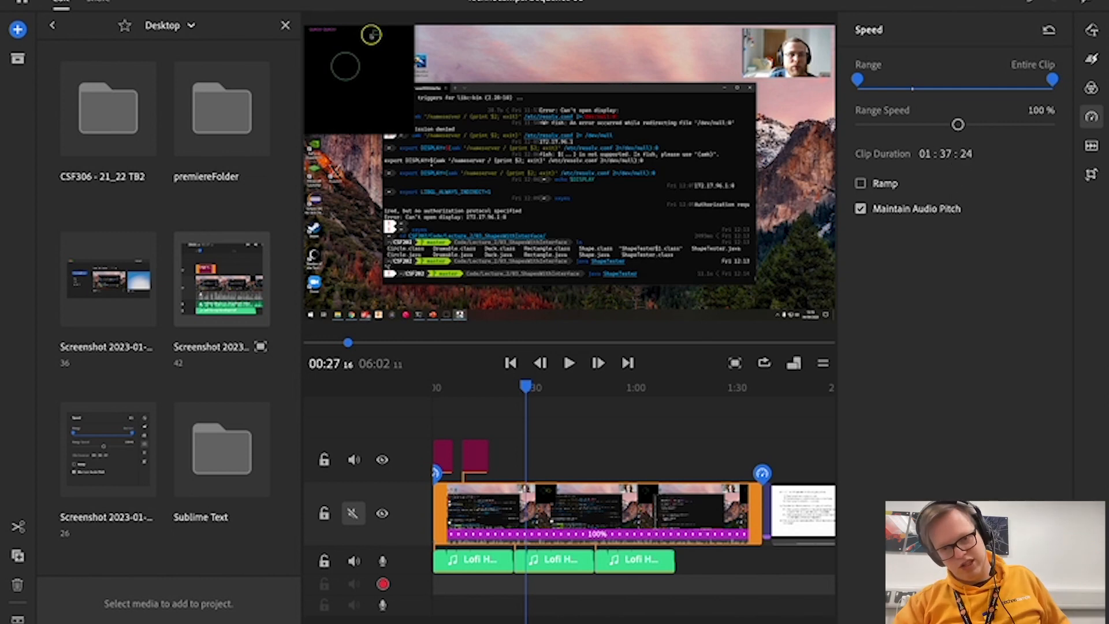
# - Set the coding clip's duration to 01:30:00
pyautogui.press('Right')
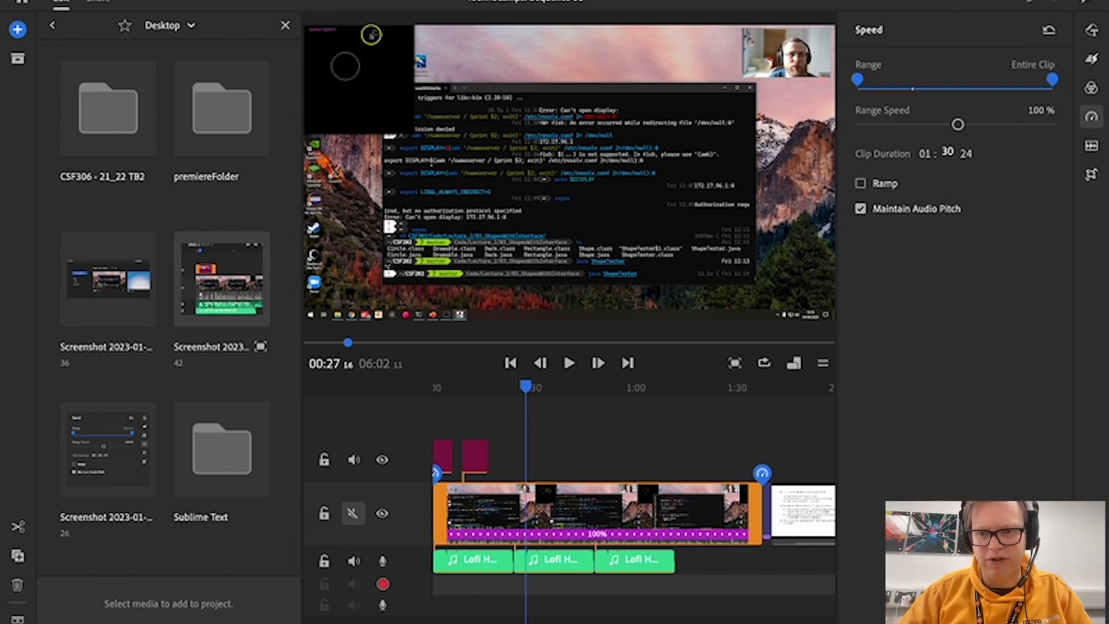
pyautogui.press('Return')
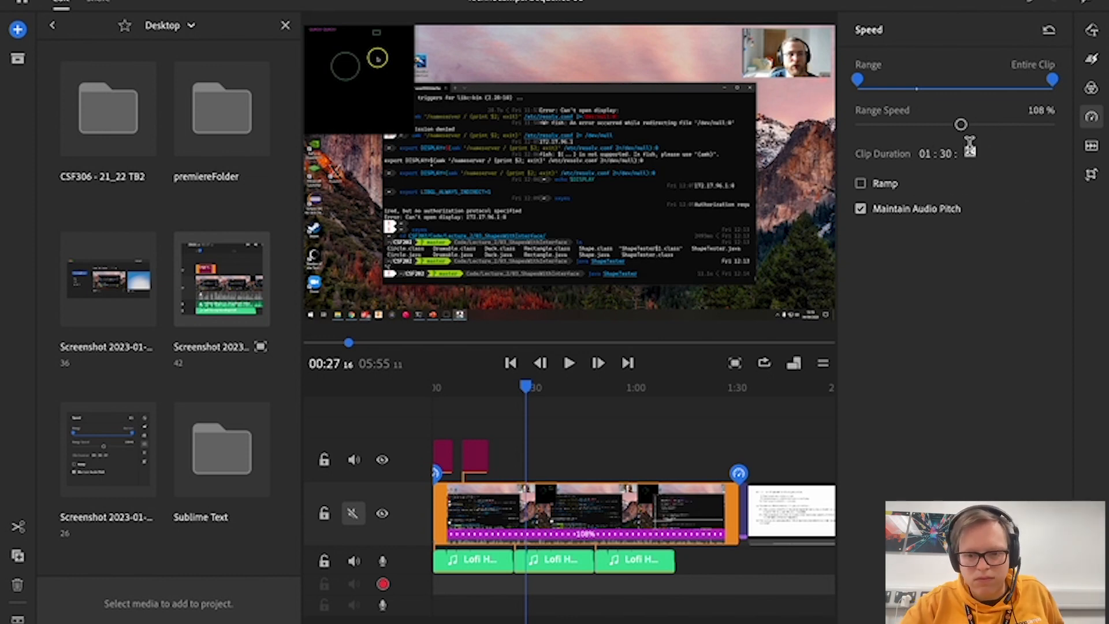
pyautogui.write('00')
pyautogui.press('Return')
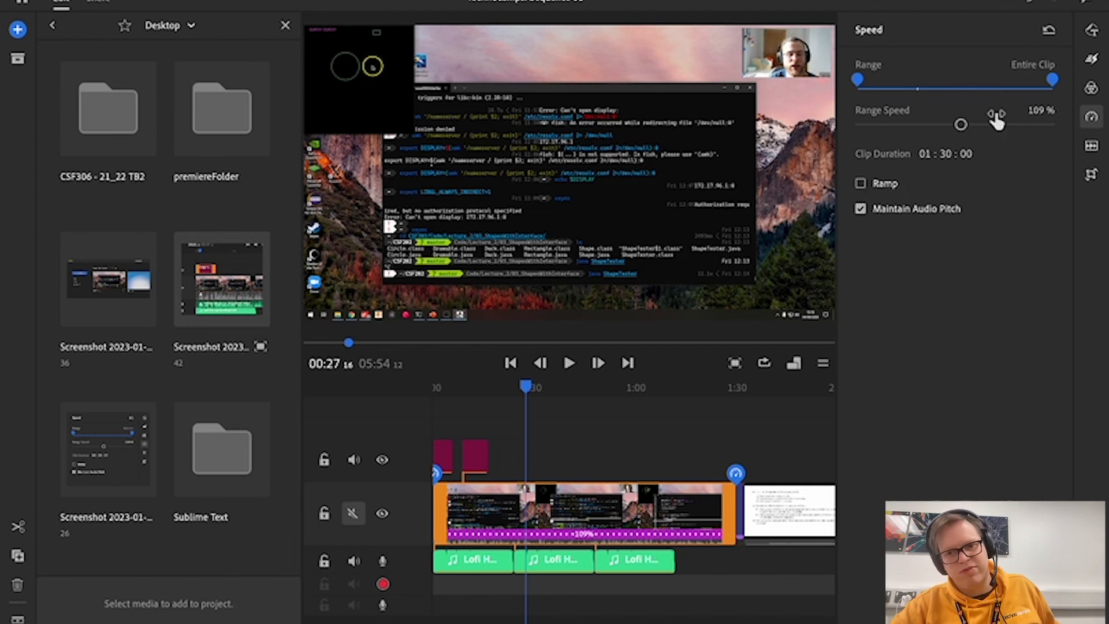
# - Try the Ramp option on the coding clip, switch it off again, and leave Maintain Audio Pitch enabled
pyautogui.click(862, 184)
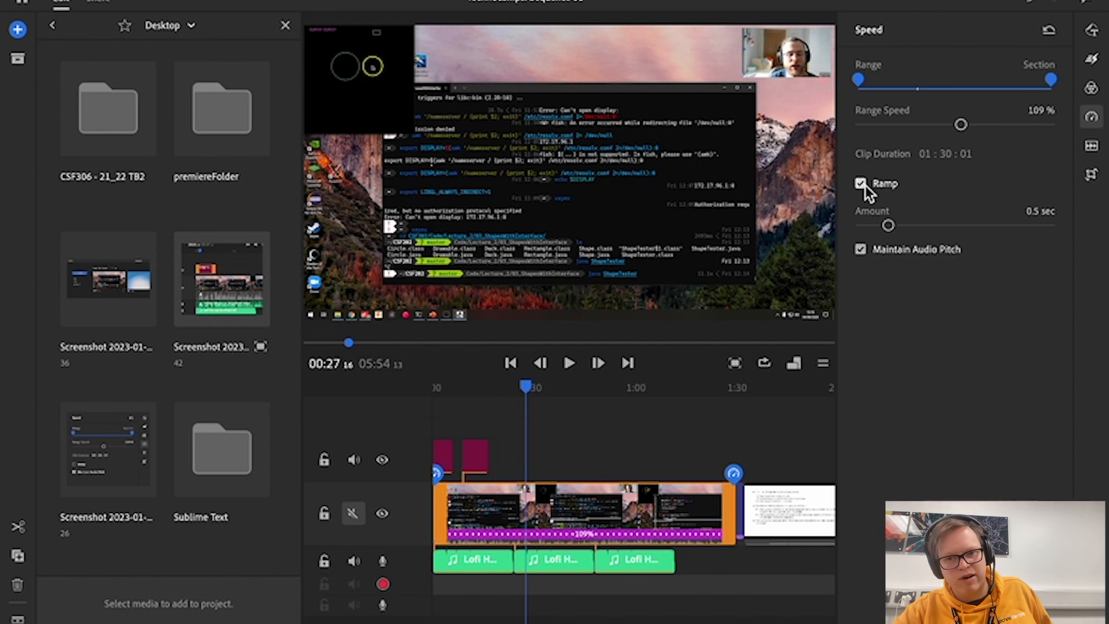
pyautogui.click(861, 184)
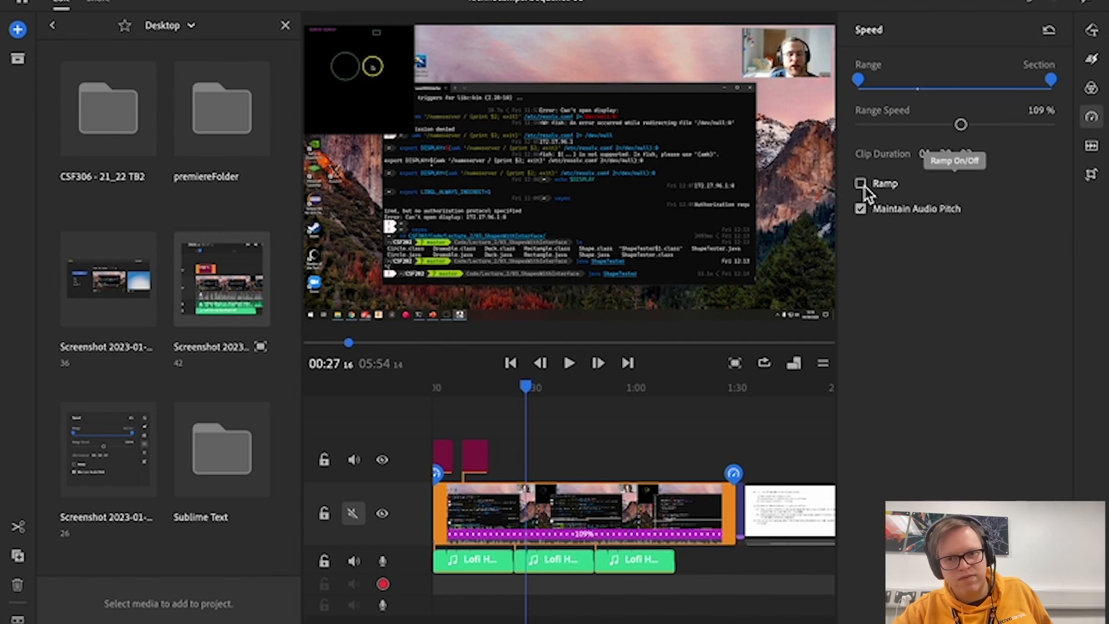
pyautogui.click(861, 209)
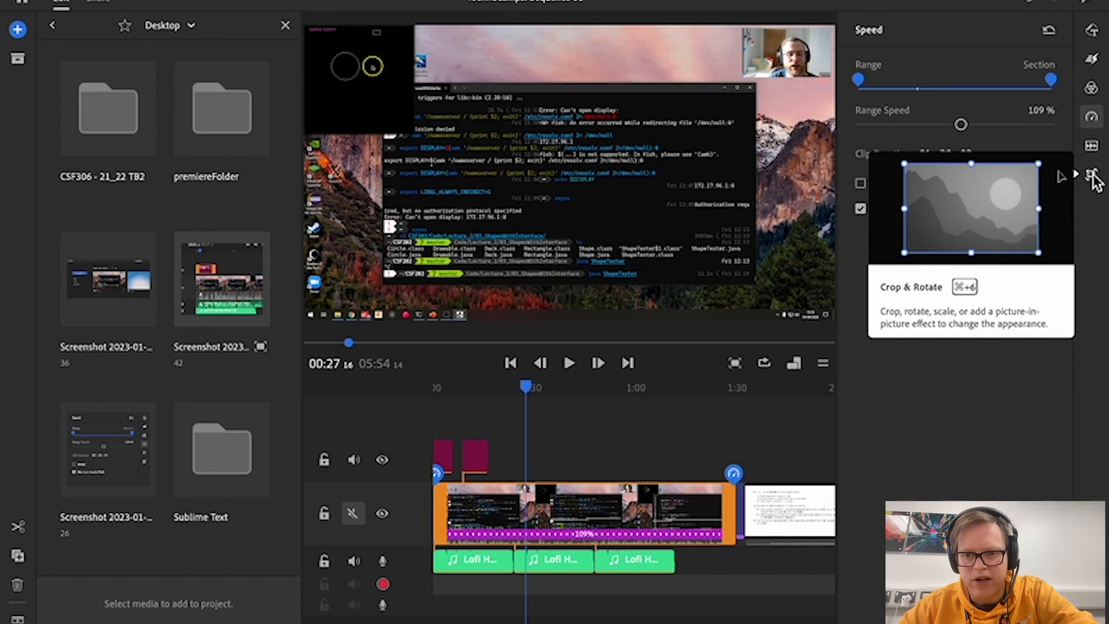
# - Open the coding clip's Crop & Rotate settings and set its horizontal position to 990, viewing the frame at about 0:35
pyautogui.click(1092, 174)
pyautogui.scroll(-3, 972, 258)
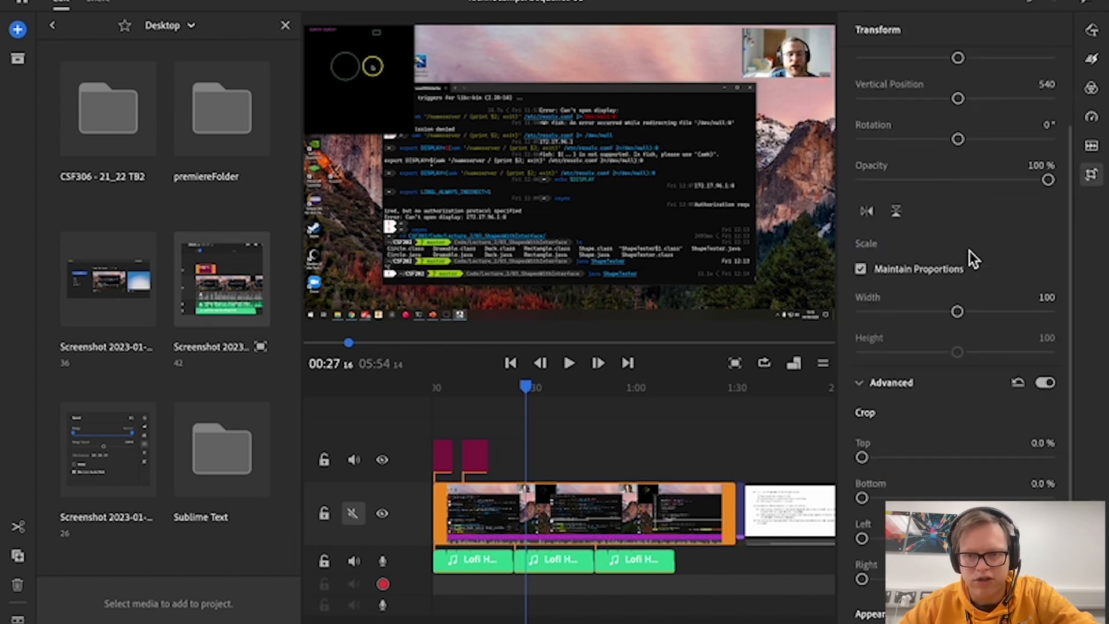
pyautogui.scroll(3, 968, 248)
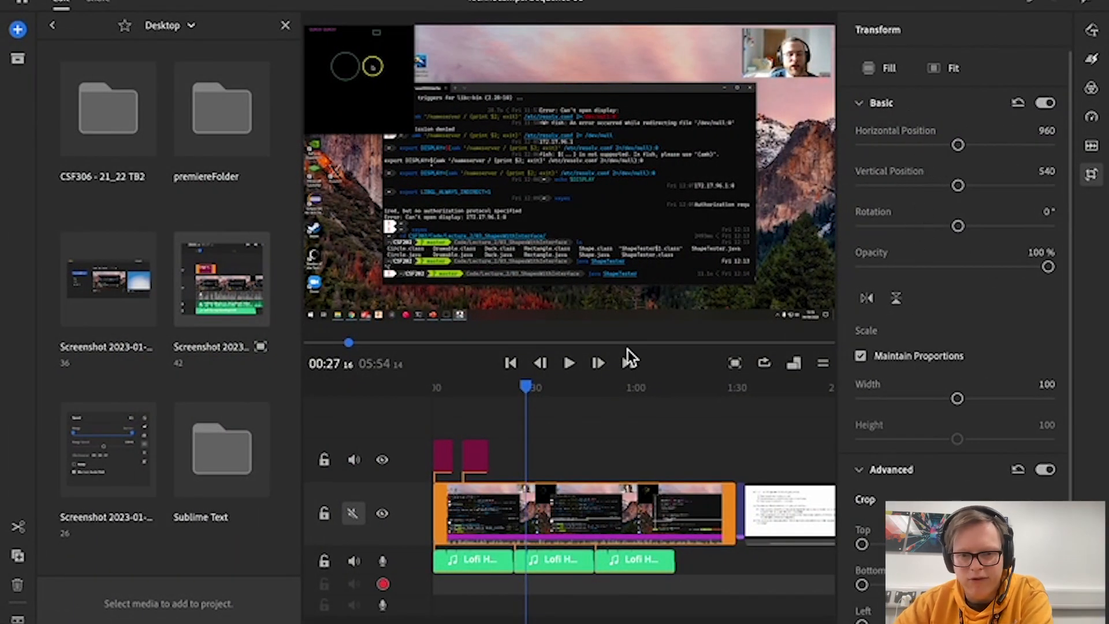
pyautogui.click(553, 503)
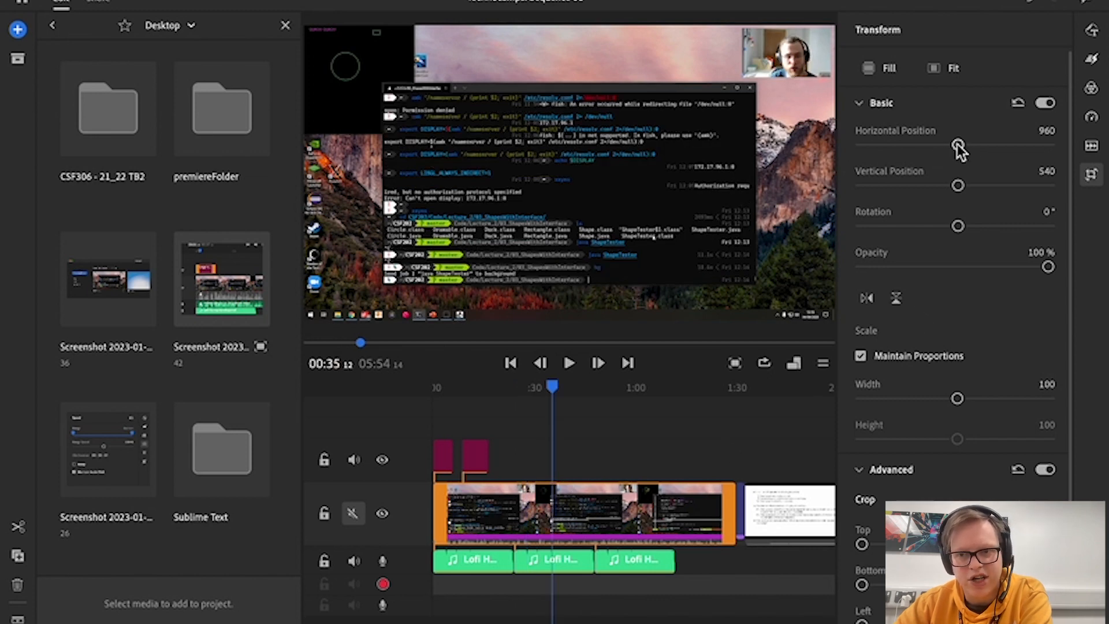
pyautogui.moveTo(960, 149)
pyautogui.mouseDown()
pyautogui.moveTo(998, 153)
pyautogui.moveTo(924, 151)
pyautogui.moveTo(973, 148)
pyautogui.moveTo(957, 146)
pyautogui.mouseUp()
pyautogui.moveTo(959, 186); pyautogui.dragTo(980, 248)
# - Try rotating the coding clip by 180° and set its rotation back to 0°
pyautogui.click(1049, 226)
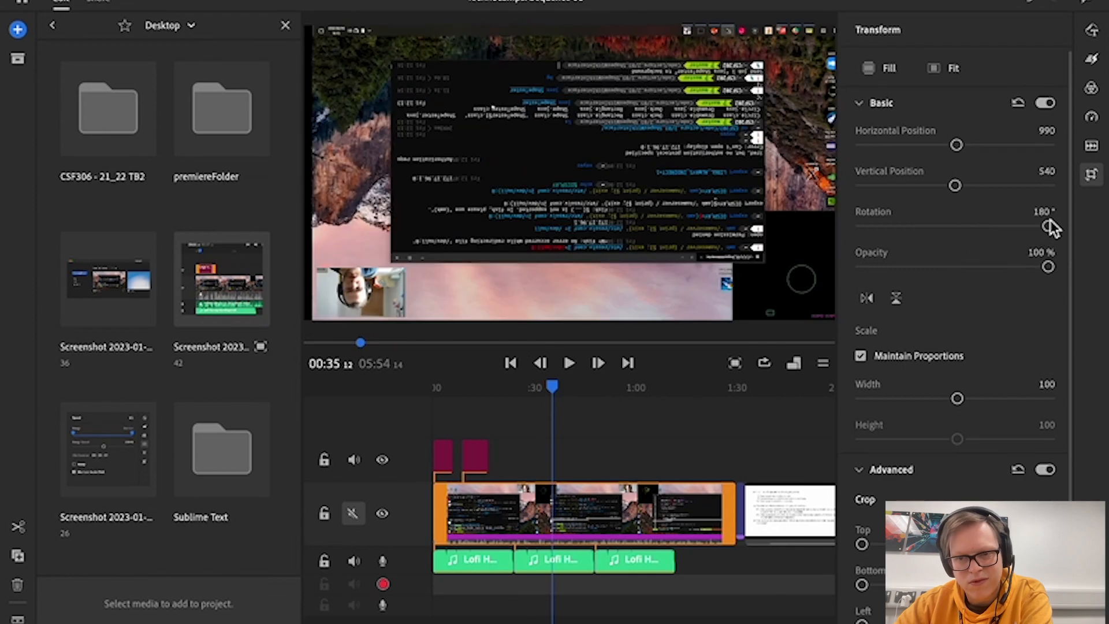
pyautogui.click(1042, 212)
pyautogui.write('0')
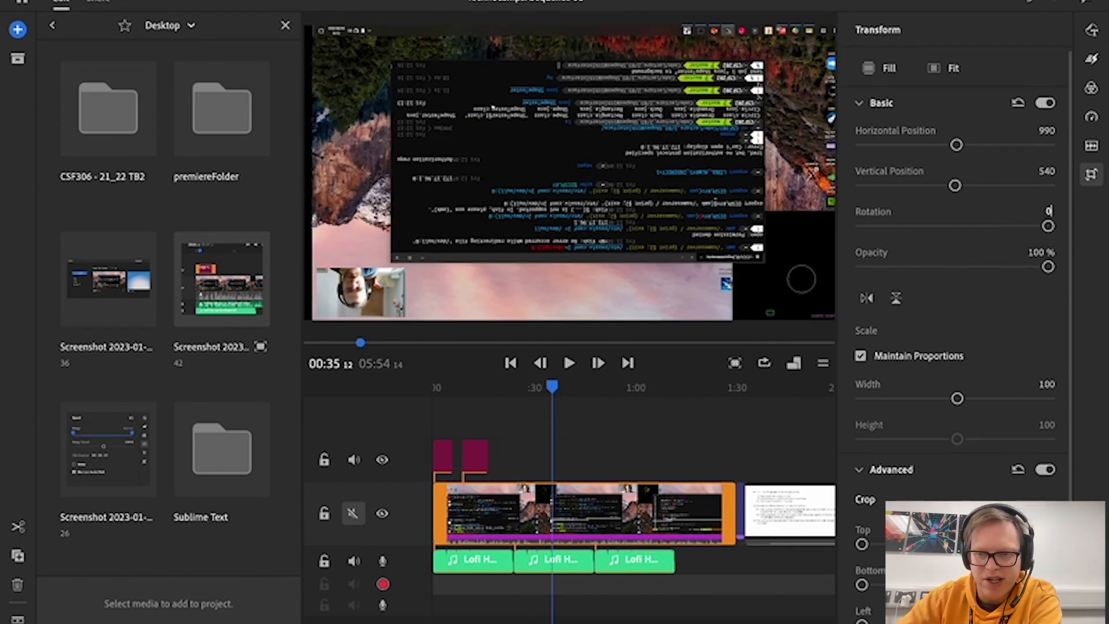
pyautogui.press('Return')
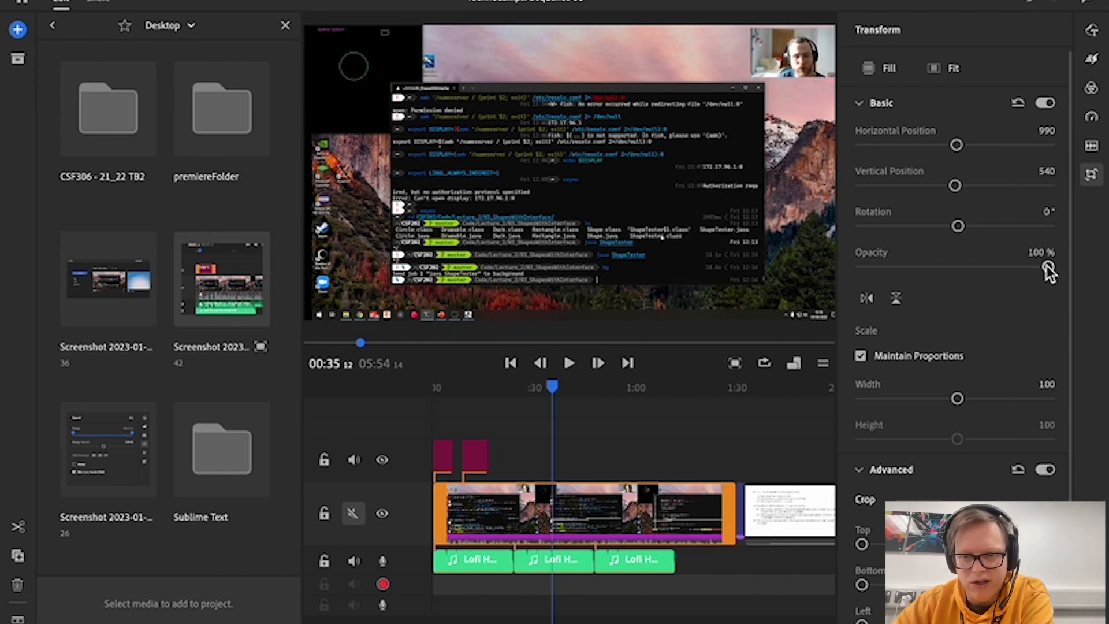
# - Lower the coding clip's opacity to 64% and select the whiteboard lecture clip at about 1:40
pyautogui.moveTo(1049, 268); pyautogui.dragTo(984, 279)
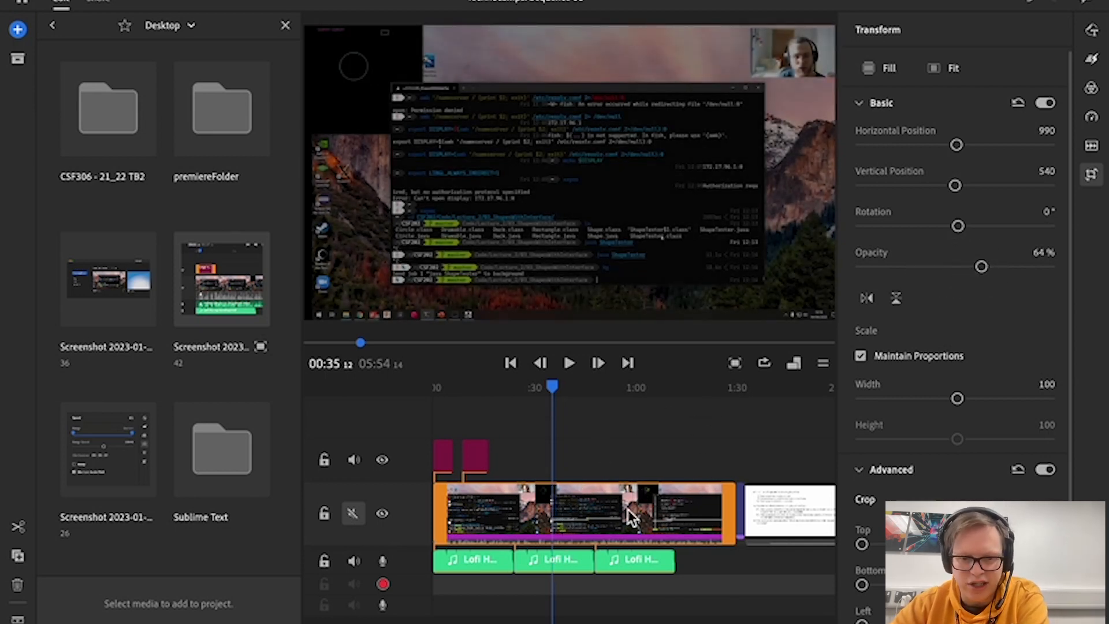
pyautogui.click(773, 520)
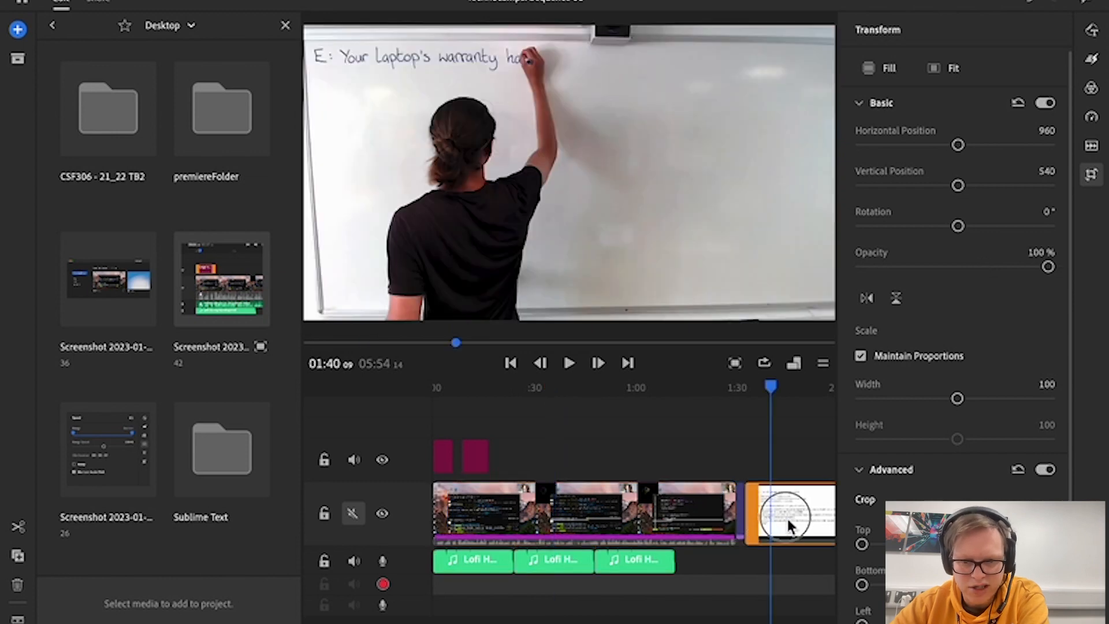
# - Move the settings screenshot clip onto the track above the coding clip at about 1:18
pyautogui.moveTo(789, 526)
pyautogui.mouseDown()
pyautogui.moveTo(686, 574)
pyautogui.moveTo(798, 545)
pyautogui.moveTo(793, 529)
pyautogui.mouseUp()
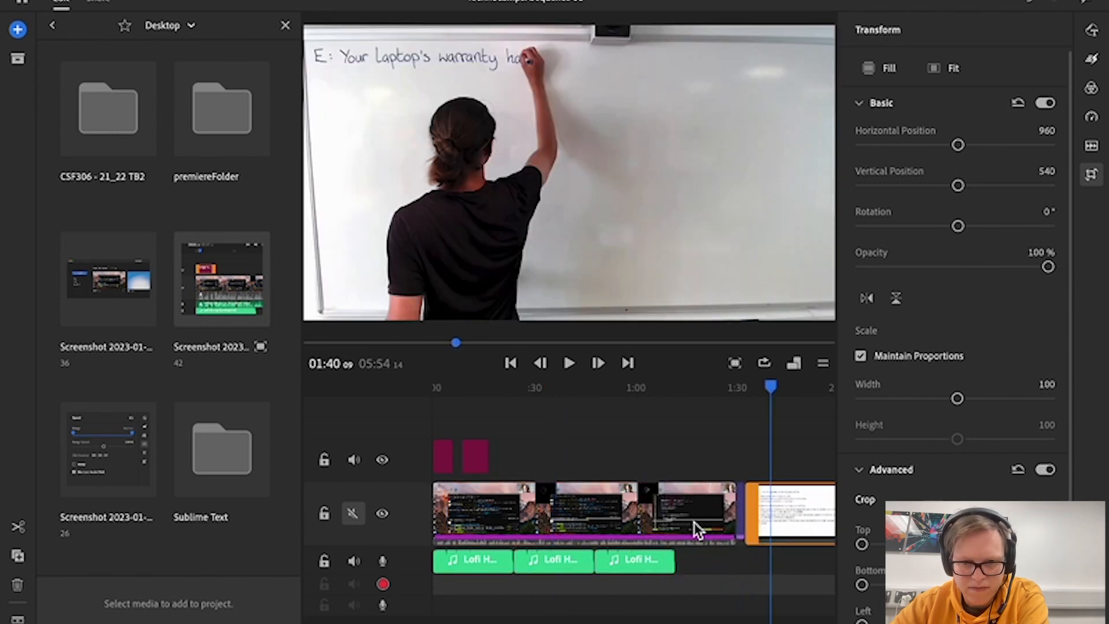
pyautogui.moveTo(697, 528); pyautogui.dragTo(659, 463)
pyautogui.click(779, 527)
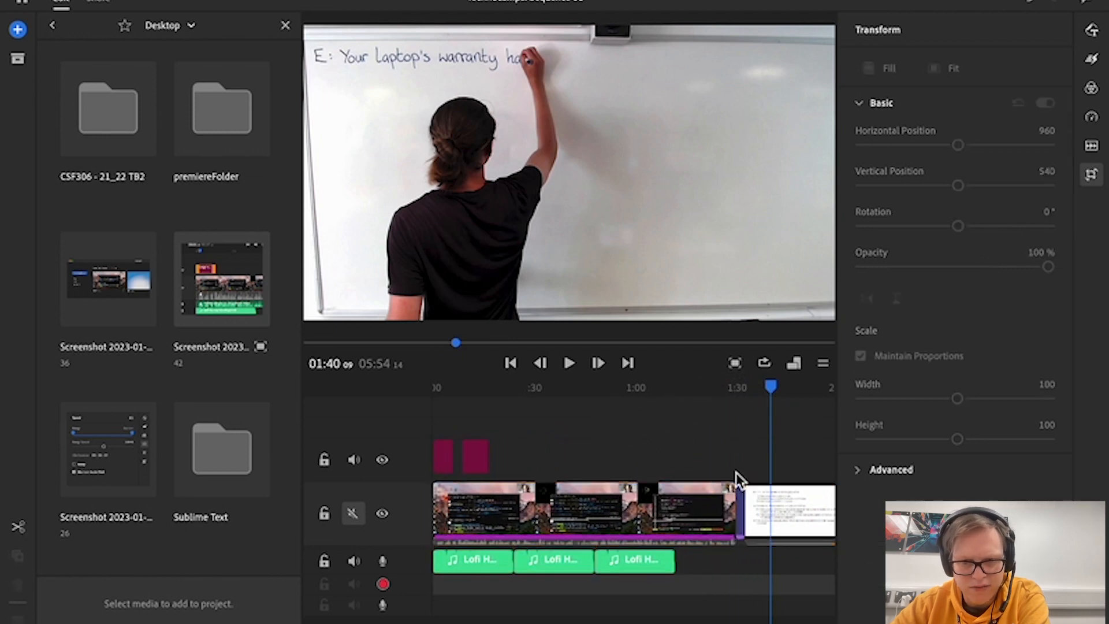
pyautogui.moveTo(736, 473); pyautogui.dragTo(675, 450)
pyautogui.hscroll(5, 680, 470)
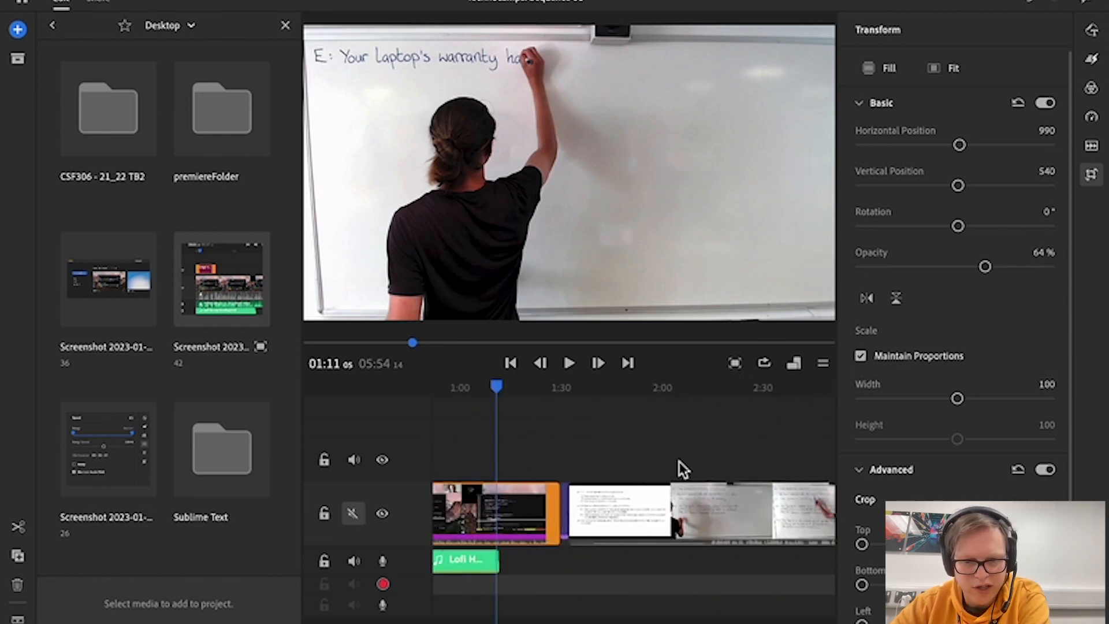
pyautogui.click(564, 509)
pyautogui.moveTo(566, 512); pyautogui.dragTo(524, 465)
pyautogui.hscroll(-2, 571, 461)
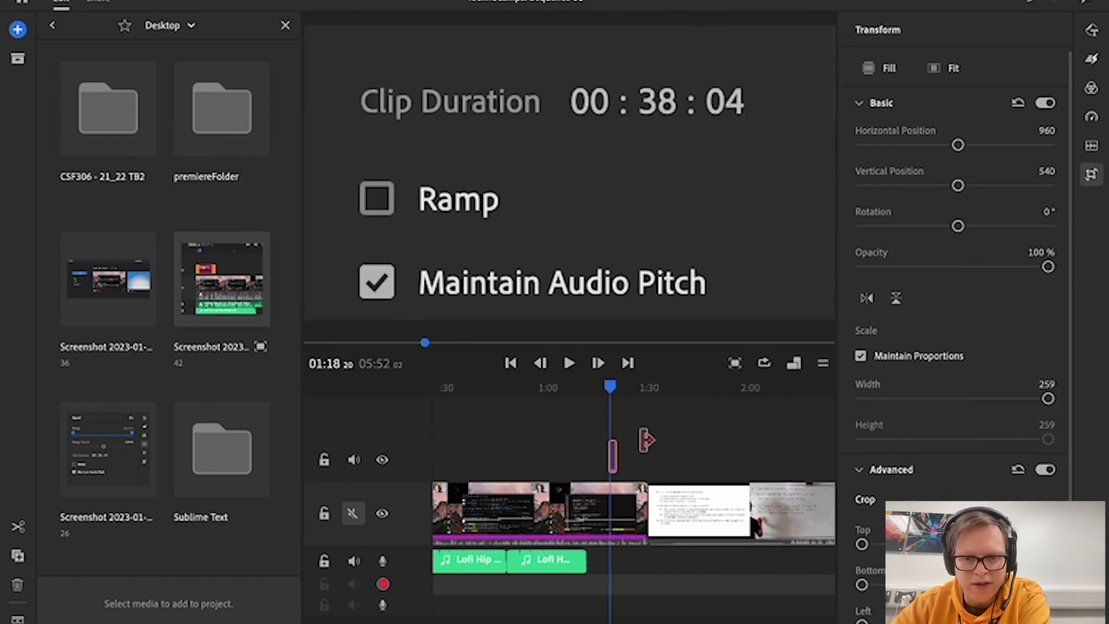
# - Try the overlaid screenshot at 69% opacity, restore 100%, and return it to the main track between the coding and whiteboard lecture clips
pyautogui.moveTo(1051, 268); pyautogui.dragTo(992, 268)
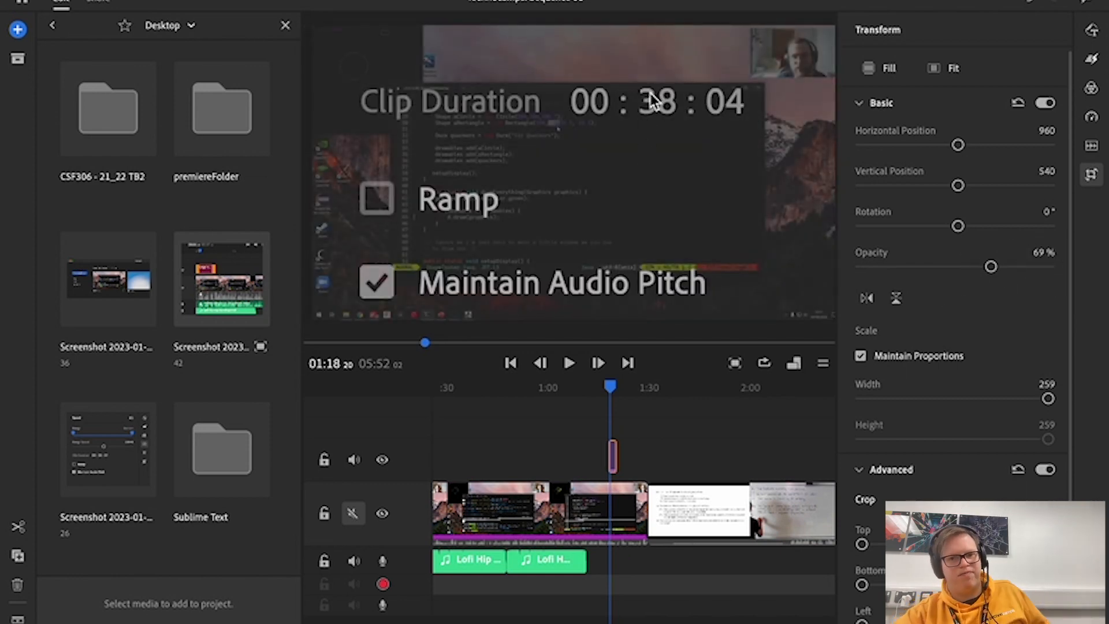
pyautogui.moveTo(991, 268); pyautogui.dragTo(1040, 270)
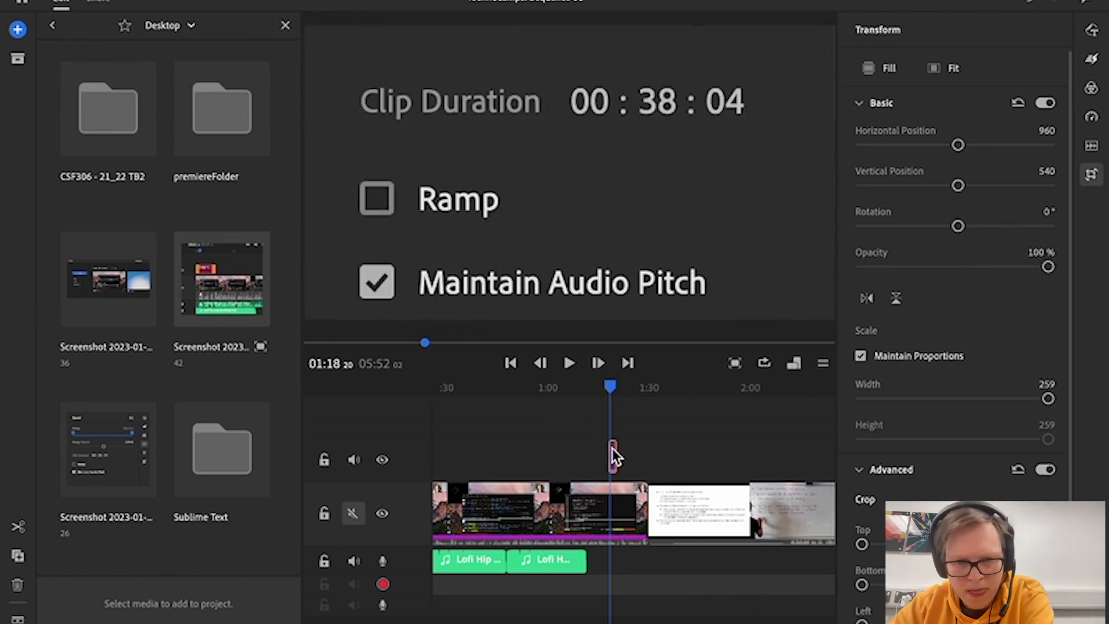
pyautogui.moveTo(612, 453); pyautogui.dragTo(654, 507)
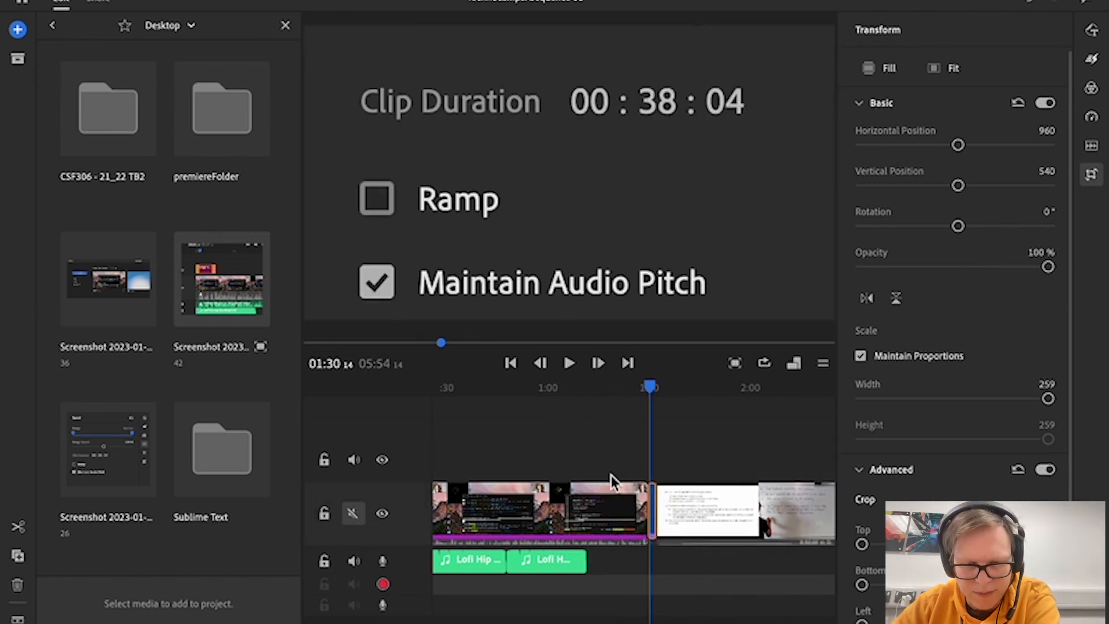
# - Scale the coding clip to 148 at about 1:20 and set its horizontal position to 915
pyautogui.click(617, 387)
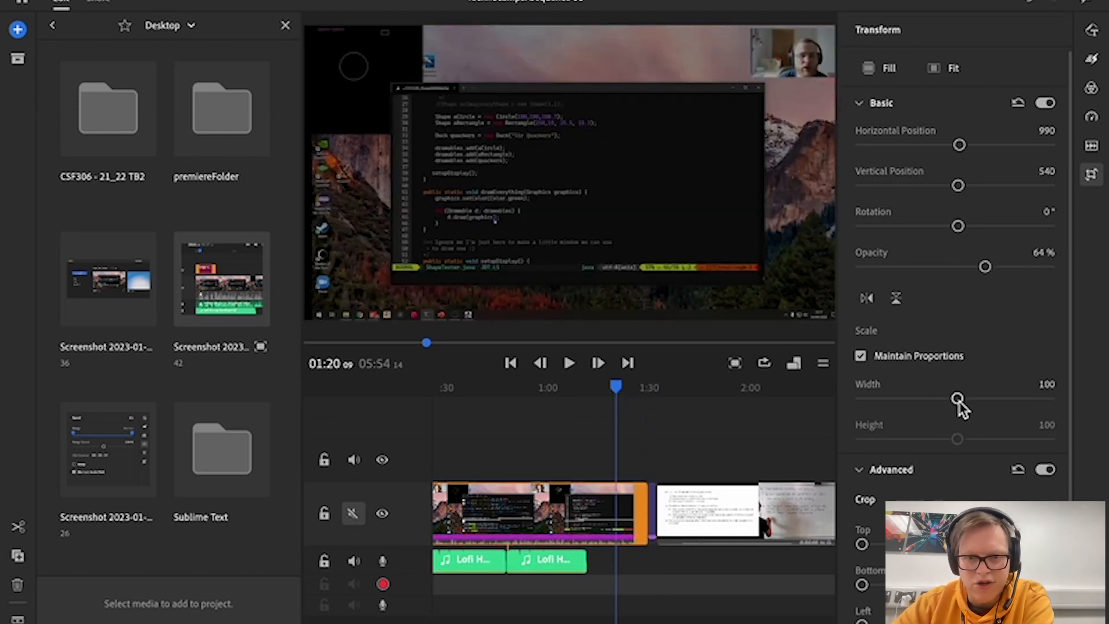
pyautogui.moveTo(959, 399); pyautogui.dragTo(1003, 404)
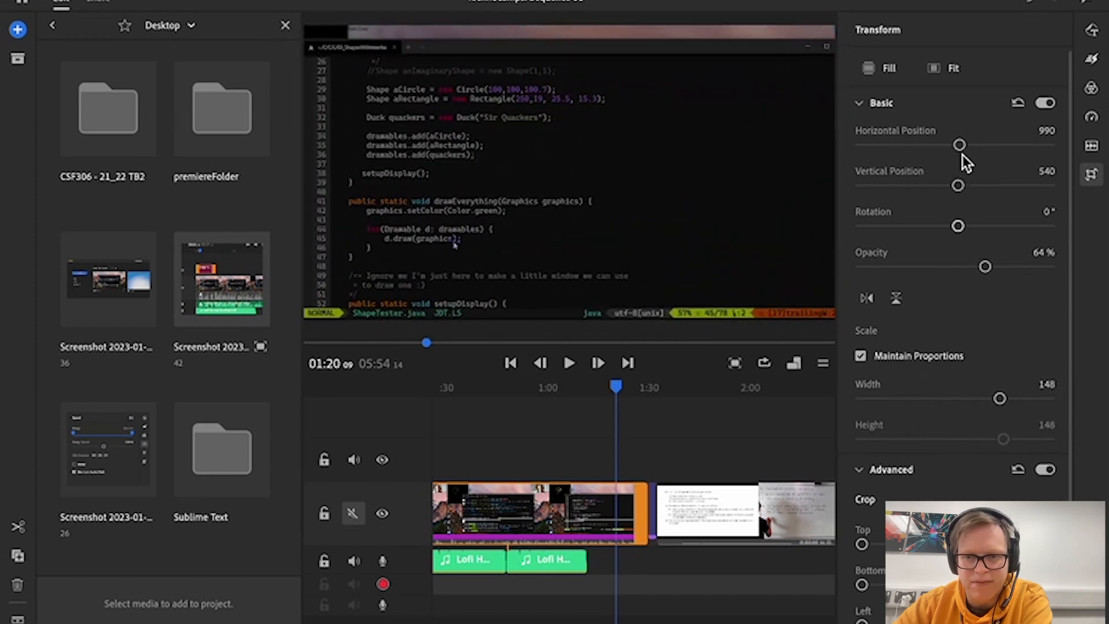
pyautogui.moveTo(960, 146)
pyautogui.mouseDown()
pyautogui.moveTo(971, 148)
pyautogui.moveTo(954, 145)
pyautogui.mouseUp()
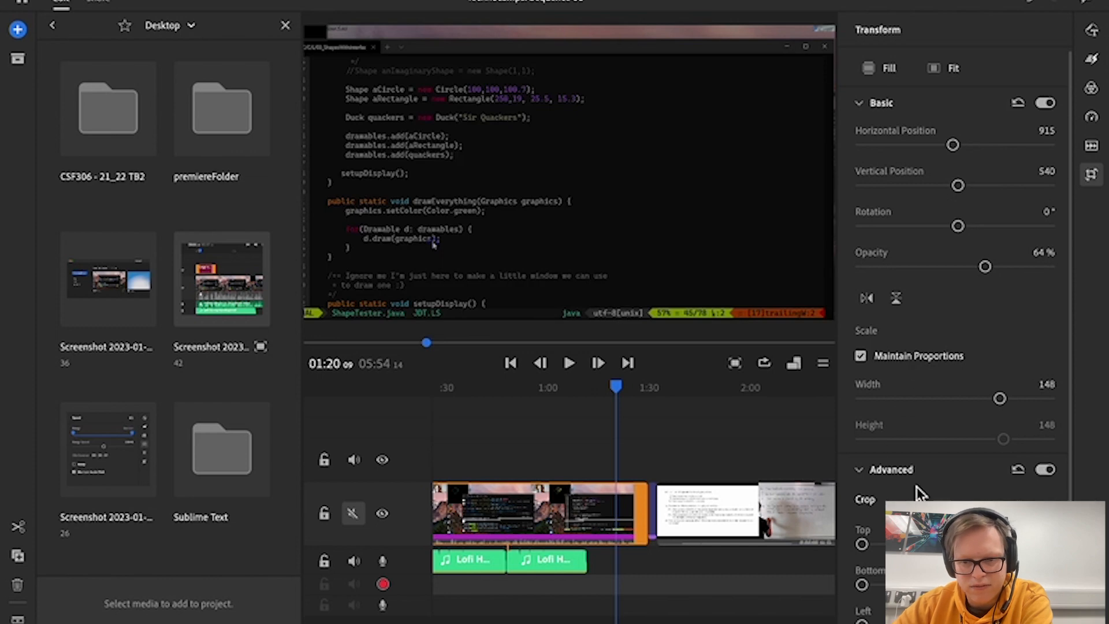
# - Crop 20.1% off the top of the coding clip, try a slight right crop, and preview playback from about 1:00
pyautogui.scroll(-2, 917, 487)
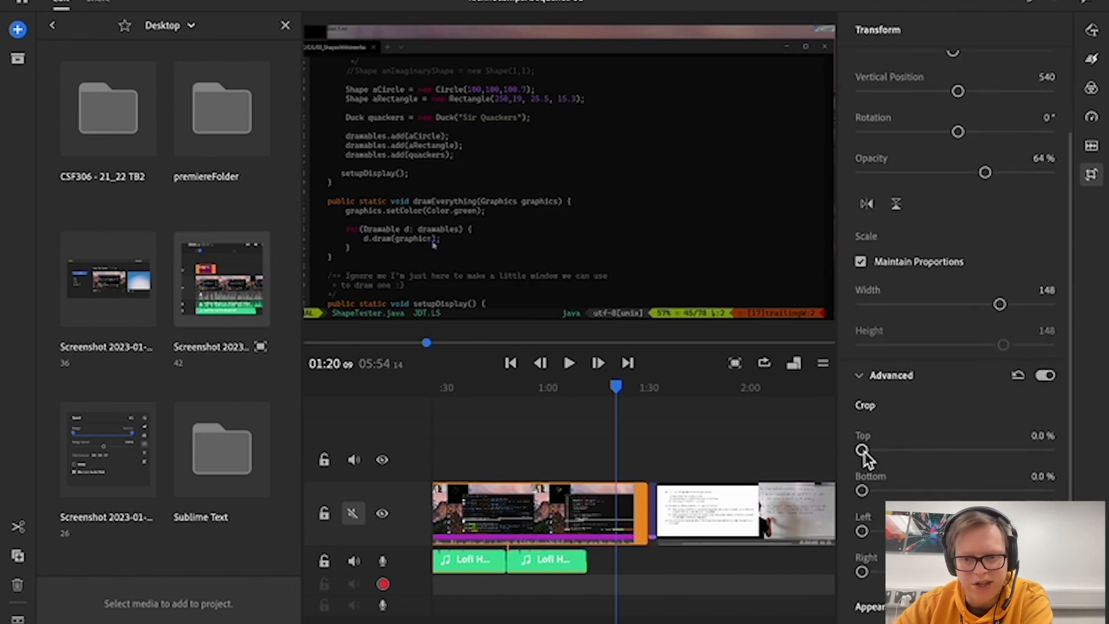
pyautogui.moveTo(864, 453); pyautogui.dragTo(902, 463)
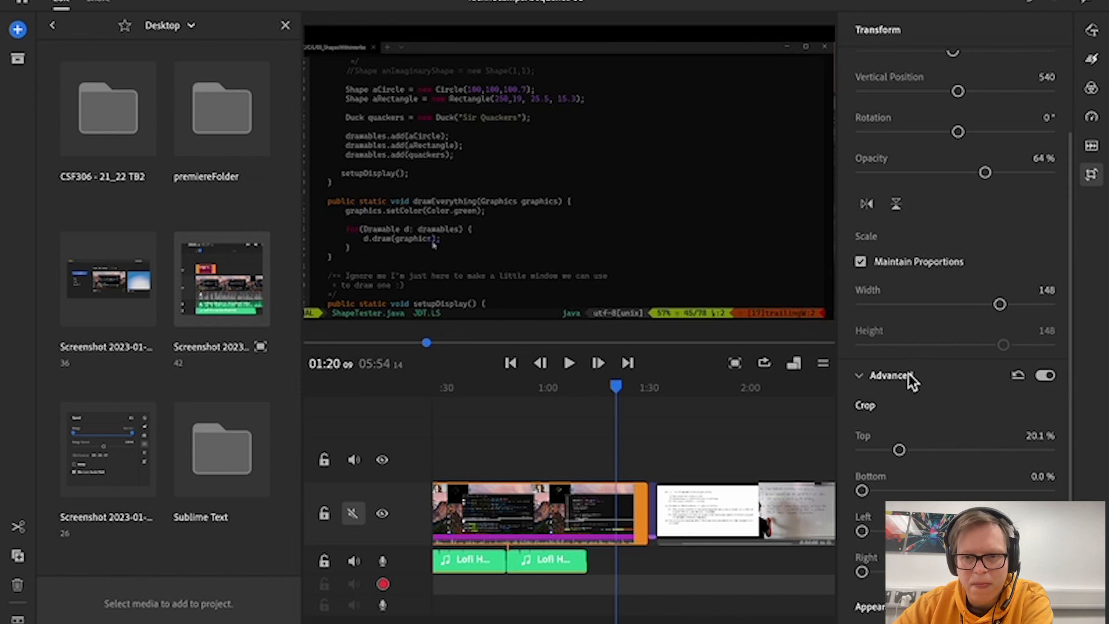
pyautogui.moveTo(862, 572)
pyautogui.mouseDown()
pyautogui.moveTo(895, 574)
pyautogui.moveTo(866, 572)
pyautogui.mouseUp()
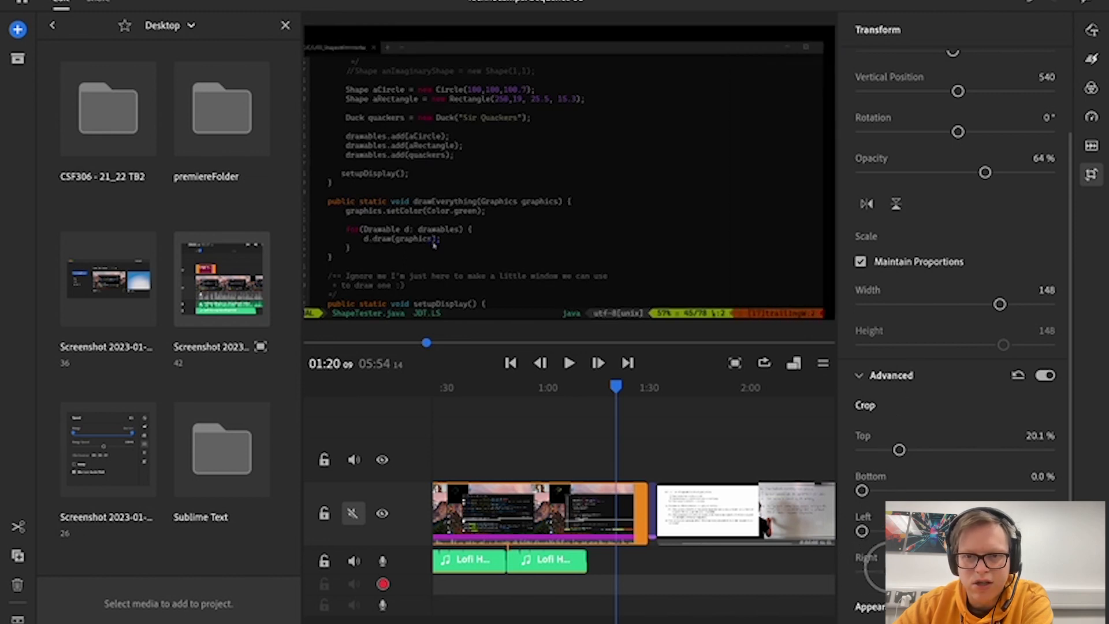
pyautogui.scroll(1, 923, 495)
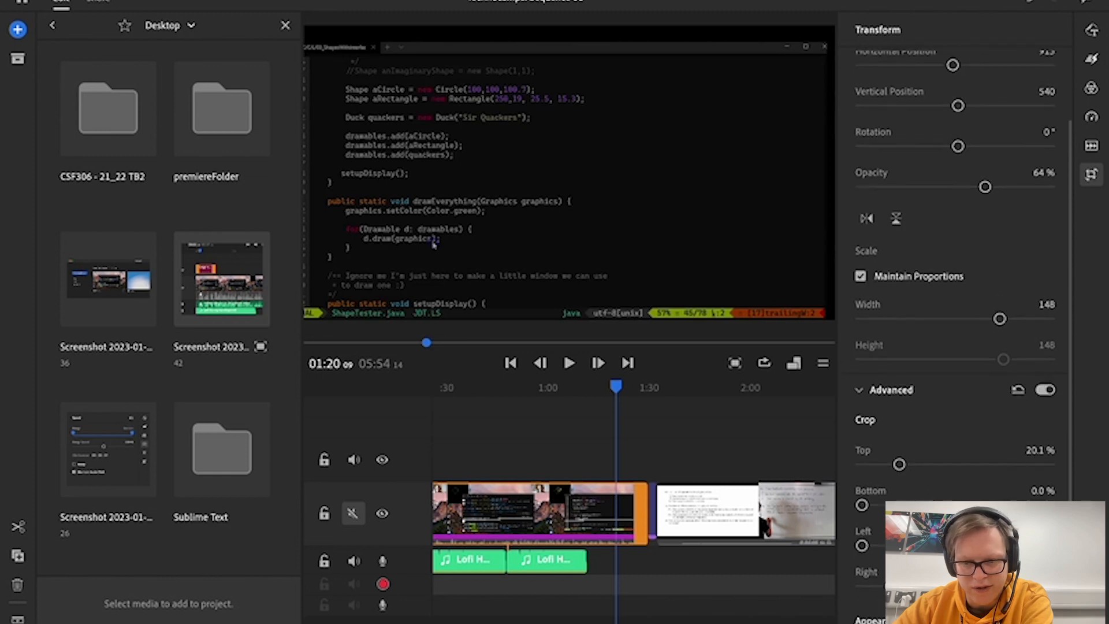
pyautogui.scroll(-1, 923, 495)
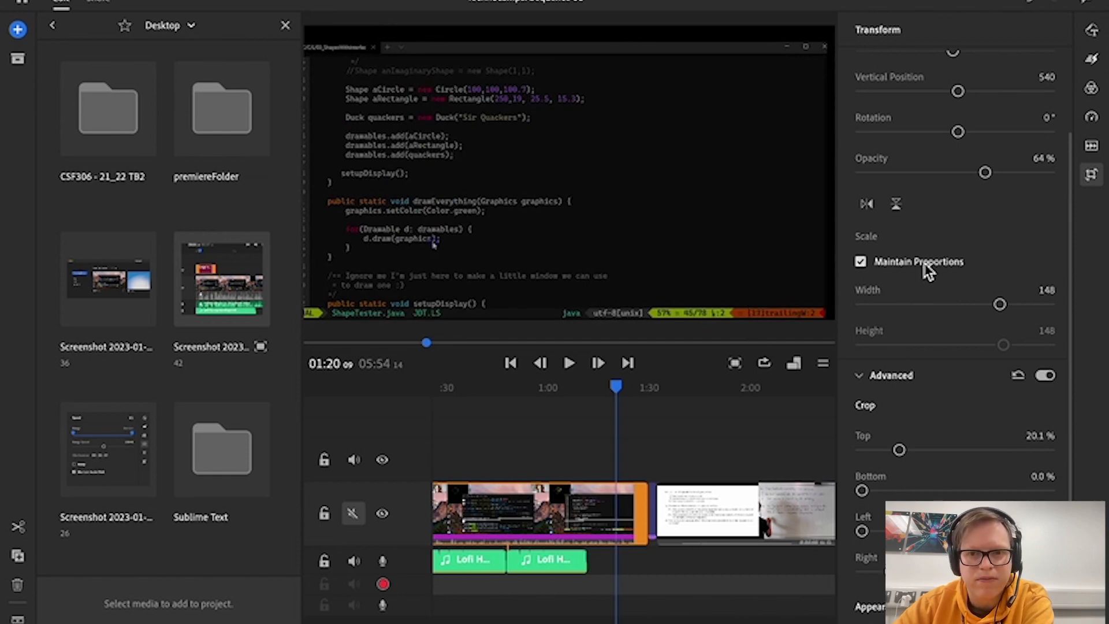
pyautogui.moveTo(622, 393); pyautogui.dragTo(554, 398)
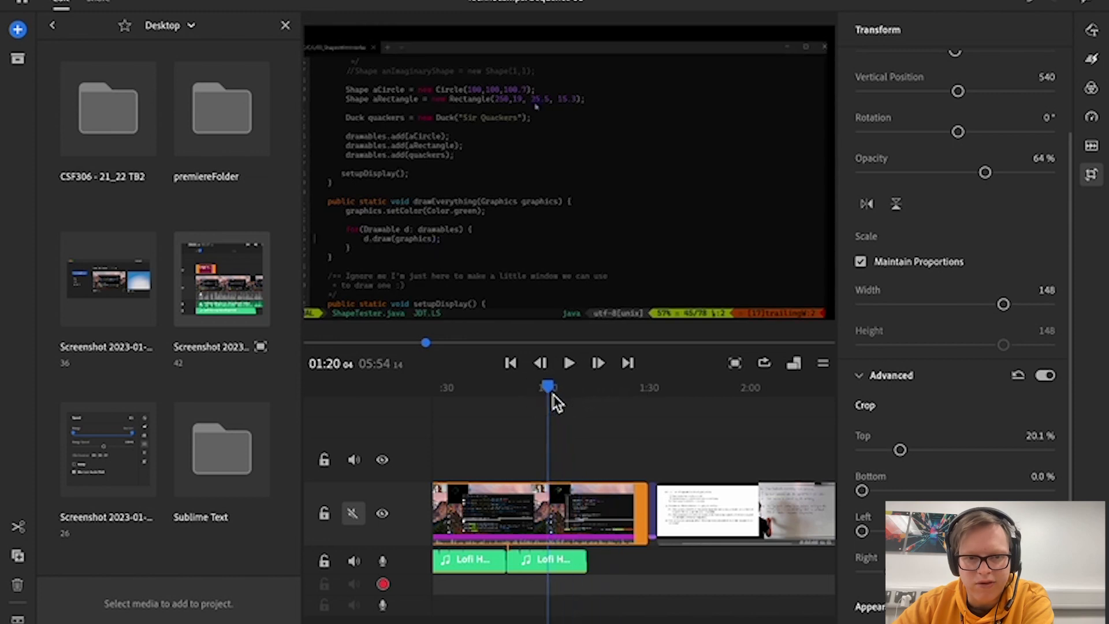
pyautogui.click(569, 363)
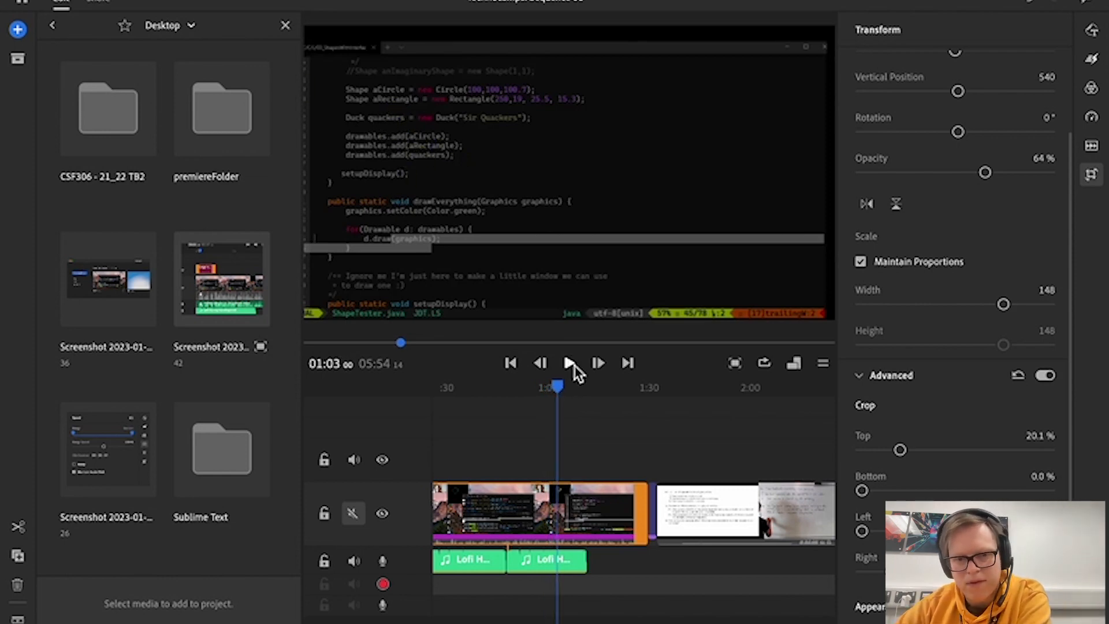
# - Scale the coding clip to 88, reset its crop to 0%, and raise its opacity to 100%
pyautogui.scroll(2, 970, 288)
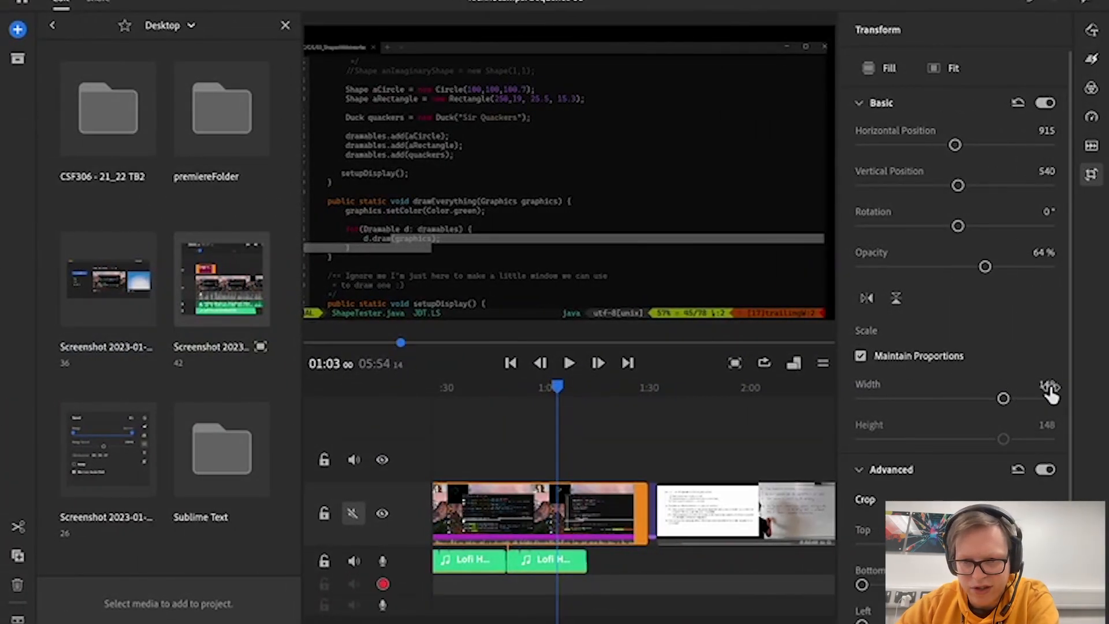
pyautogui.moveTo(1003, 398); pyautogui.dragTo(944, 398)
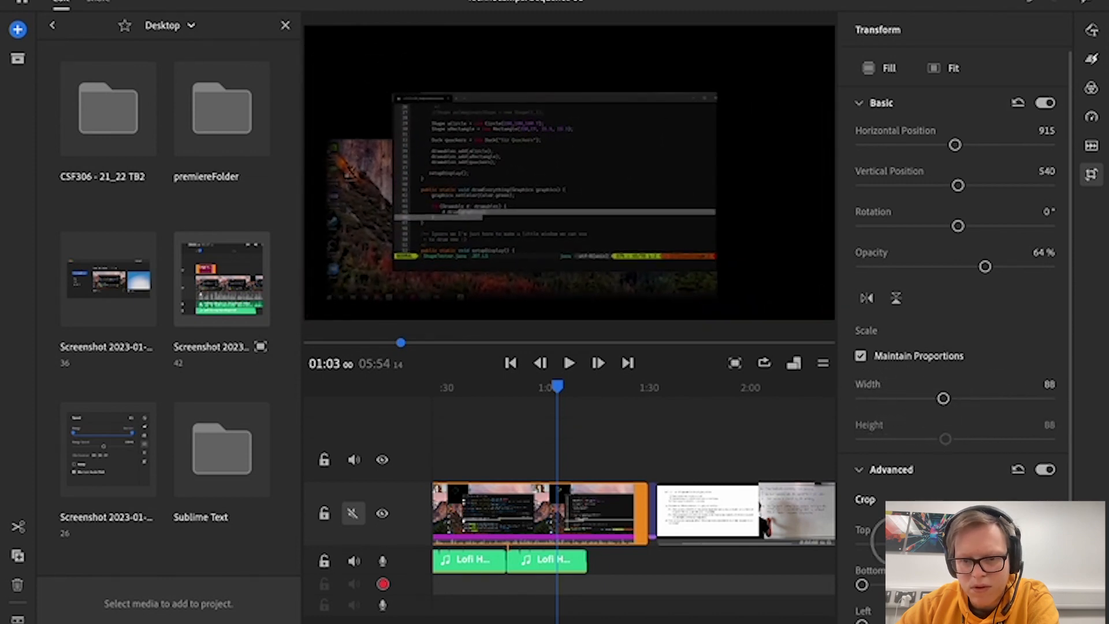
pyautogui.scroll(-3, 954, 289)
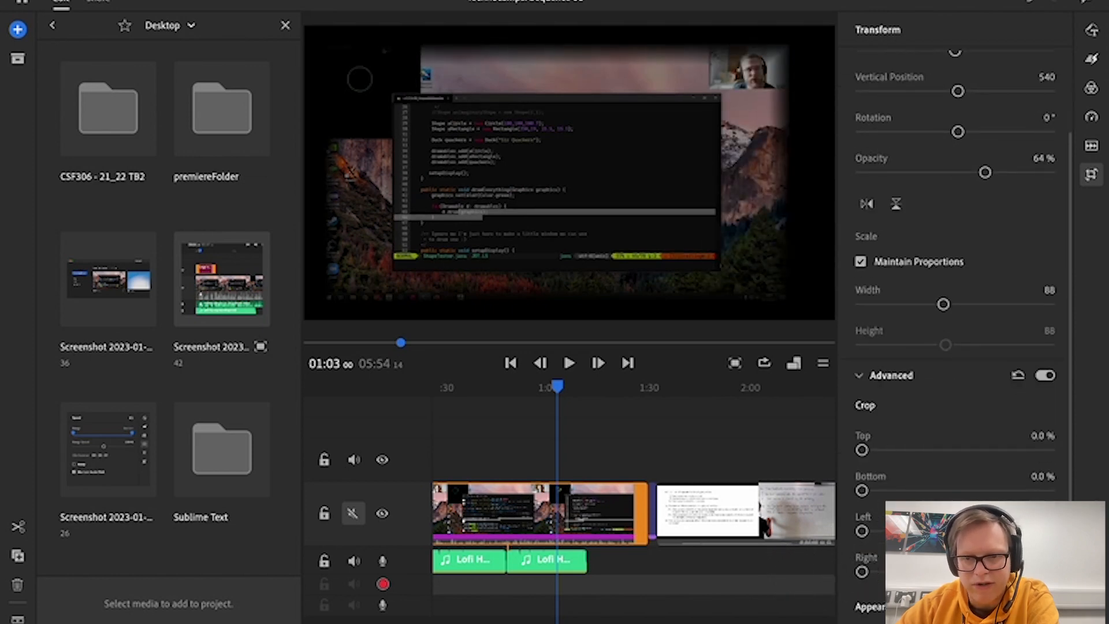
pyautogui.scroll(3, 966, 473)
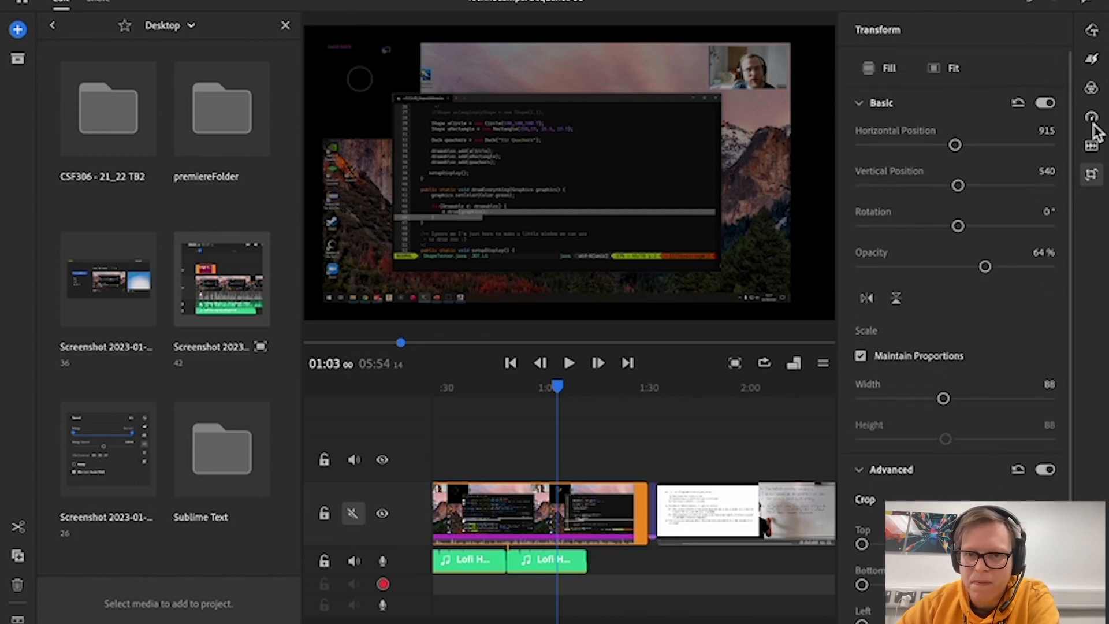
pyautogui.moveTo(986, 267); pyautogui.dragTo(1076, 278)
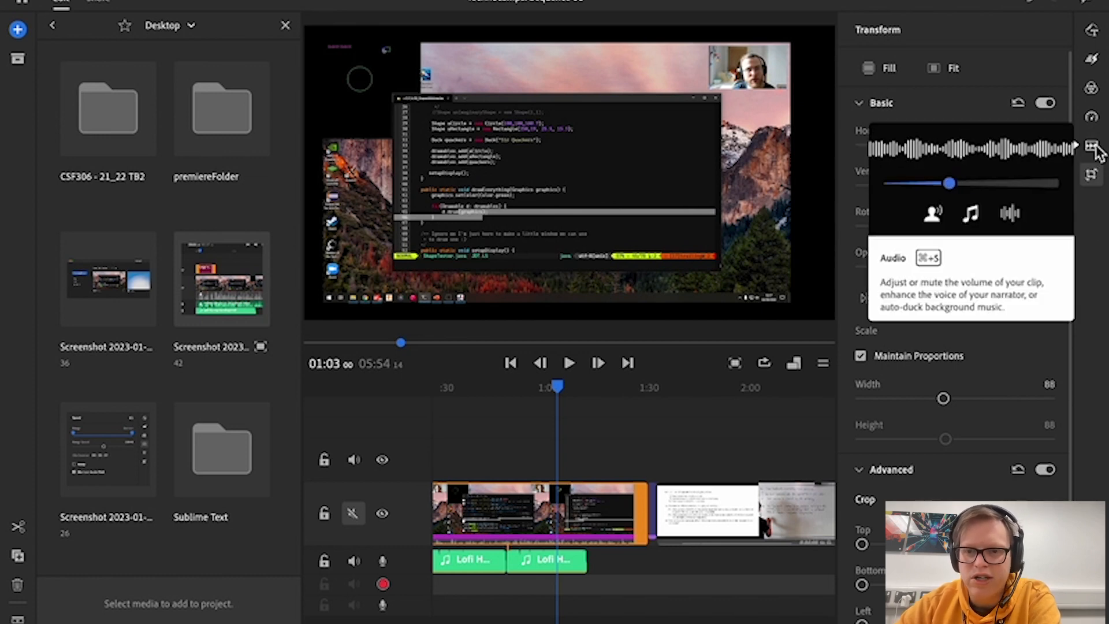
# - Try the Cinematic colour preset on the coding clip and browse the other built-in presets
pyautogui.click(1093, 90)
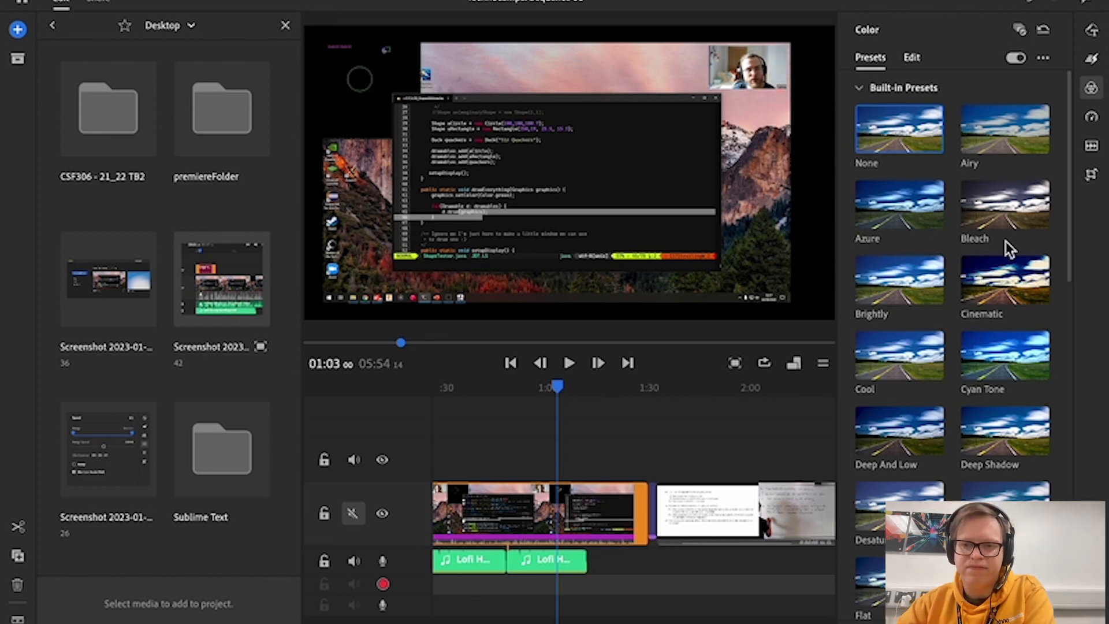
pyautogui.click(1014, 291)
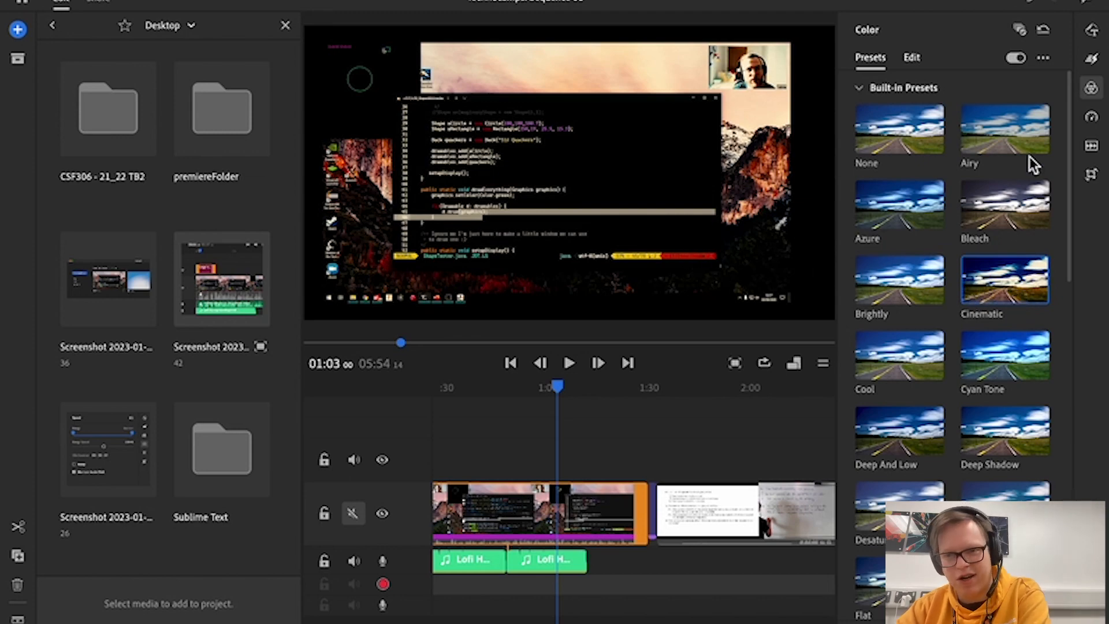
pyautogui.scroll(-10, 945, 232)
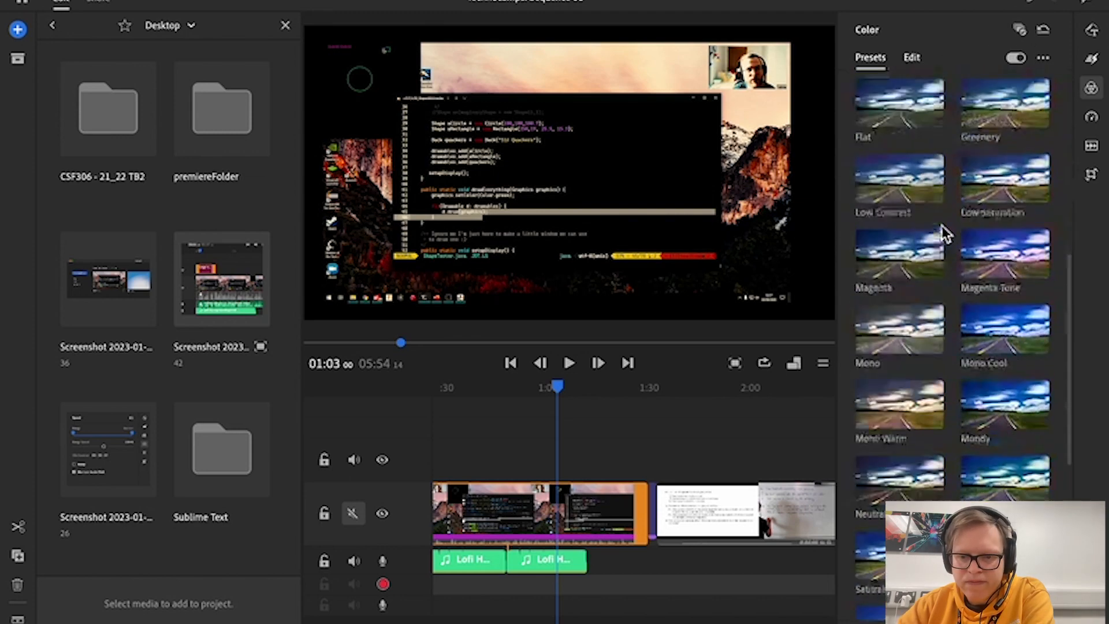
pyautogui.scroll(10, 941, 226)
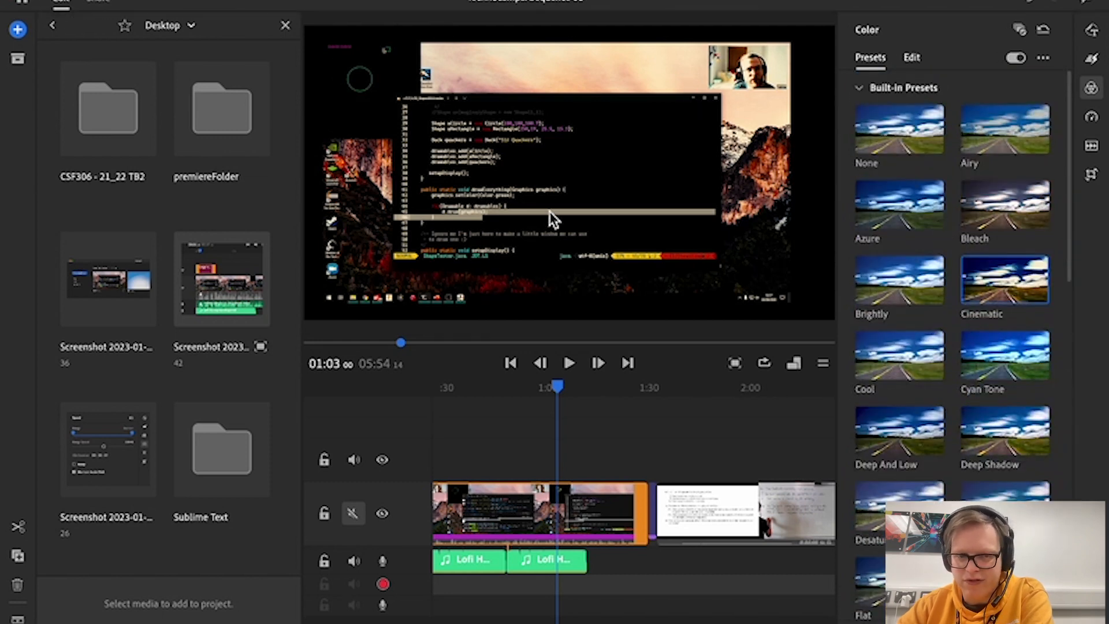
# - Try the coding clip's manual colour adjustments, including Faded Film, and set its colour preset back to None
pyautogui.click(913, 60)
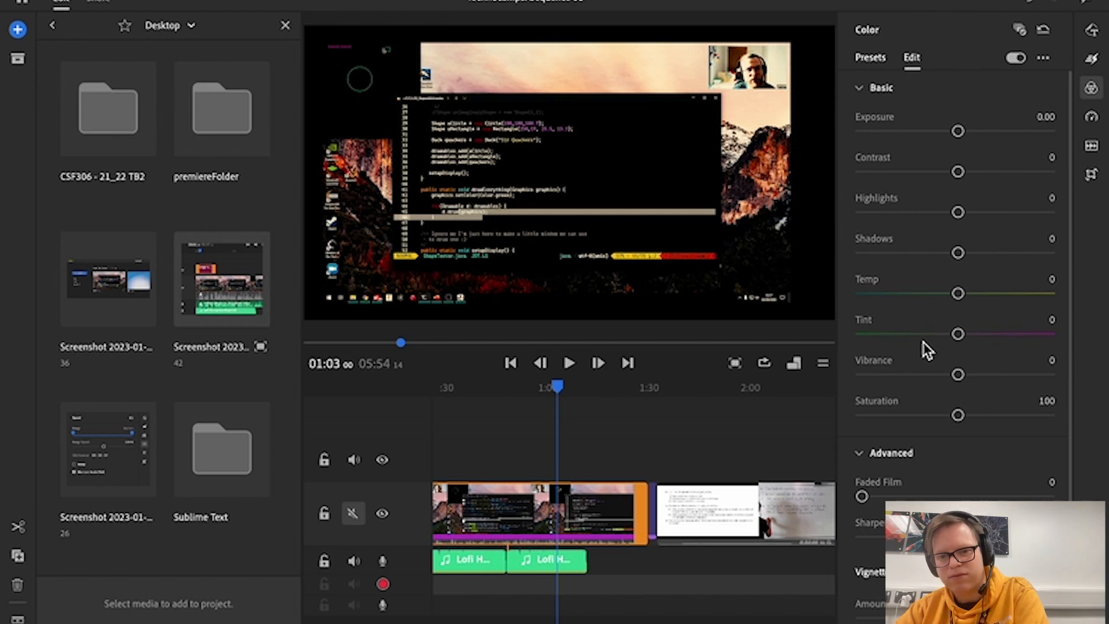
pyautogui.scroll(-1, 917, 386)
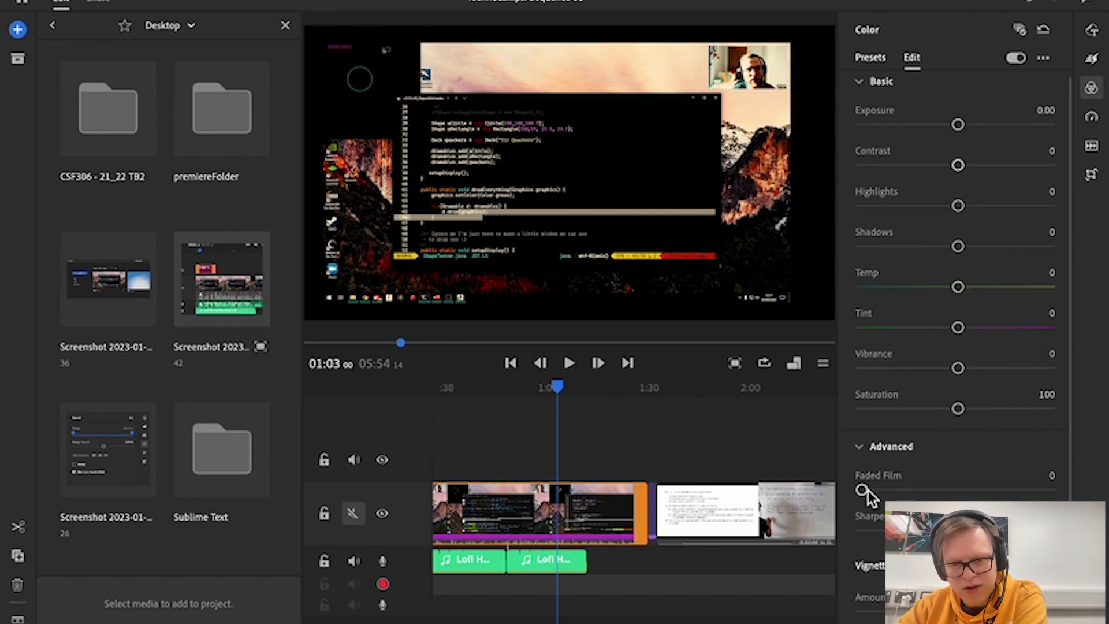
pyautogui.moveTo(868, 490)
pyautogui.mouseDown()
pyautogui.moveTo(1072, 497)
pyautogui.moveTo(864, 491)
pyautogui.mouseUp()
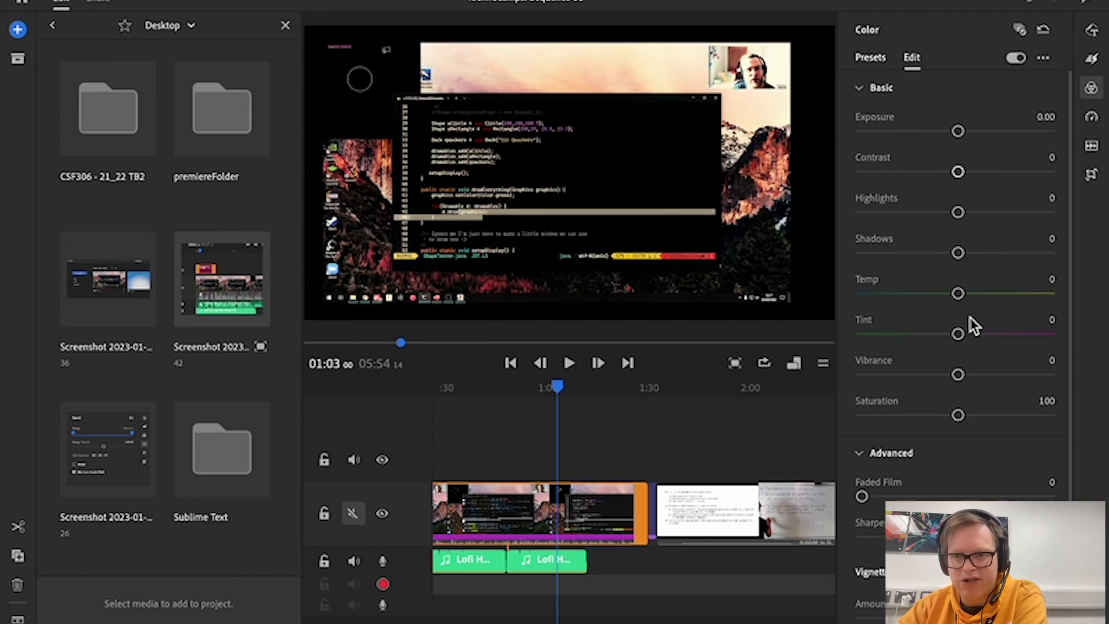
pyautogui.click(879, 59)
pyautogui.click(905, 132)
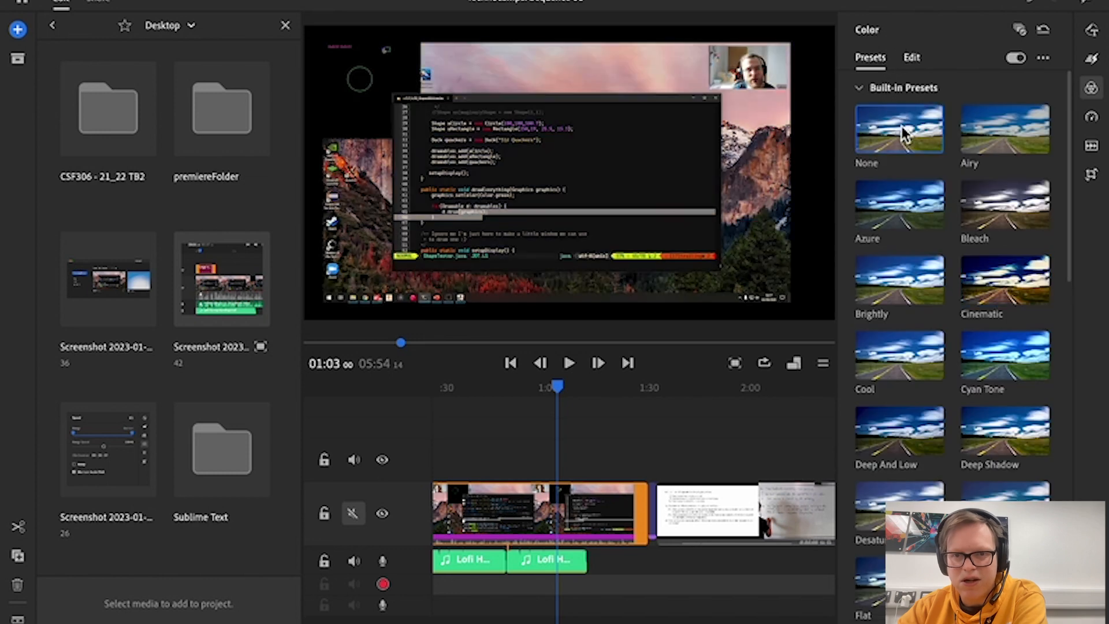
# - Examine the colour panel's custom presets section, the manual adjustments and the preset creation options for the coding clip
pyautogui.scroll(-10, 948, 168)
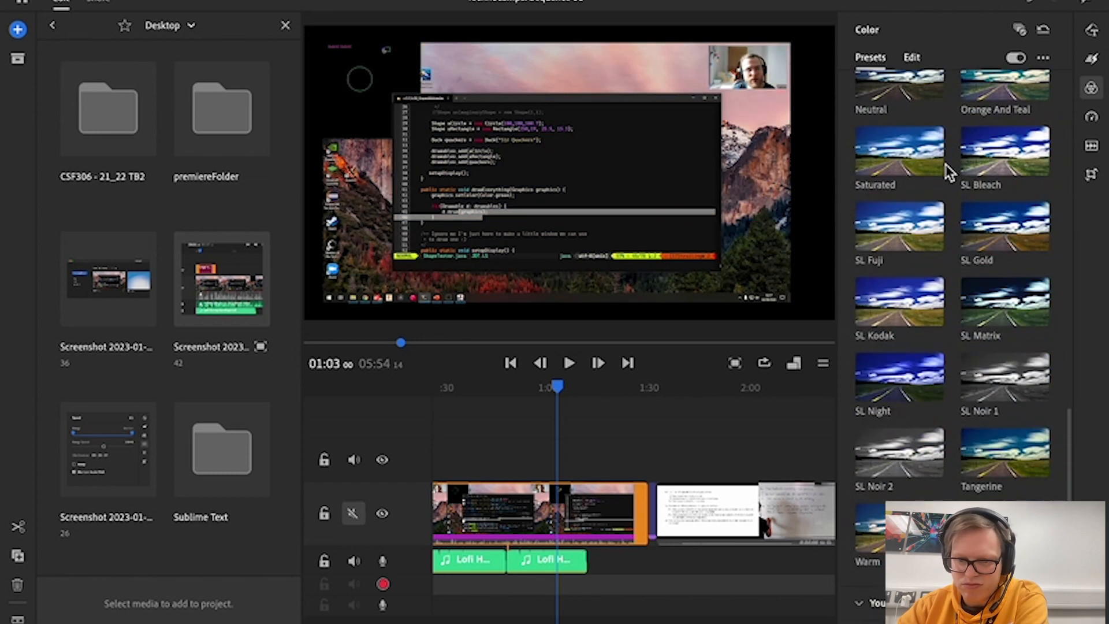
pyautogui.click(860, 603)
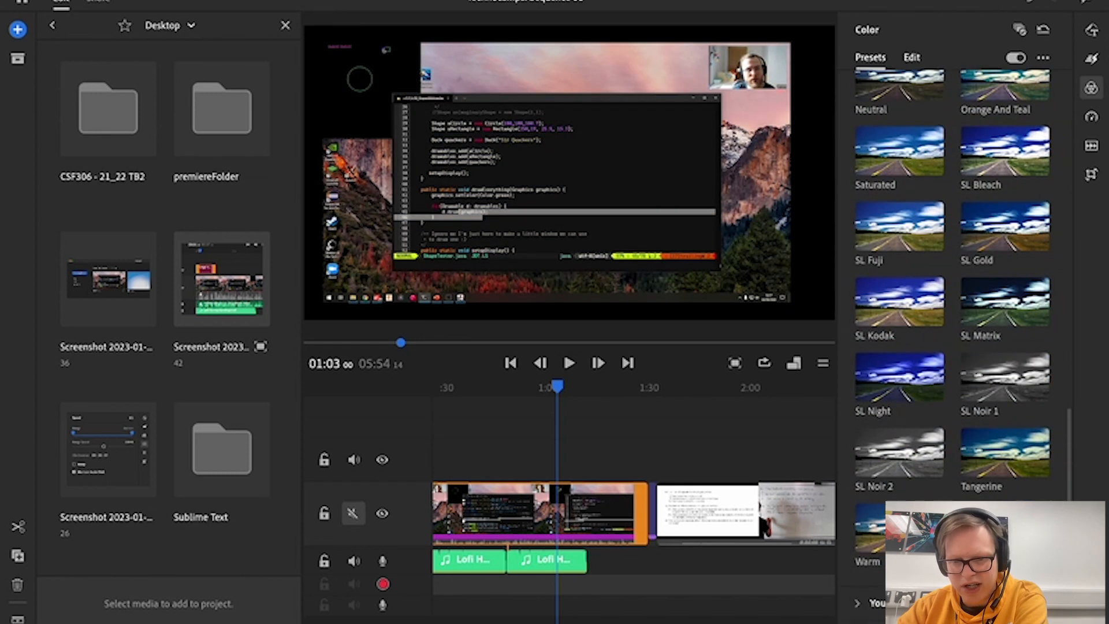
pyautogui.click(860, 603)
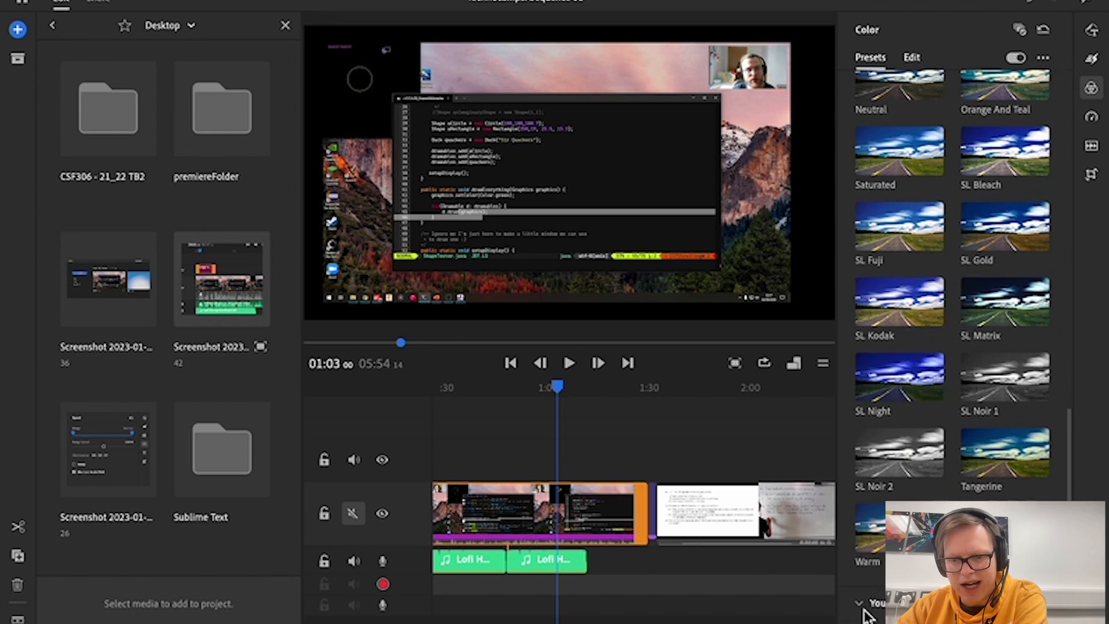
pyautogui.click(920, 58)
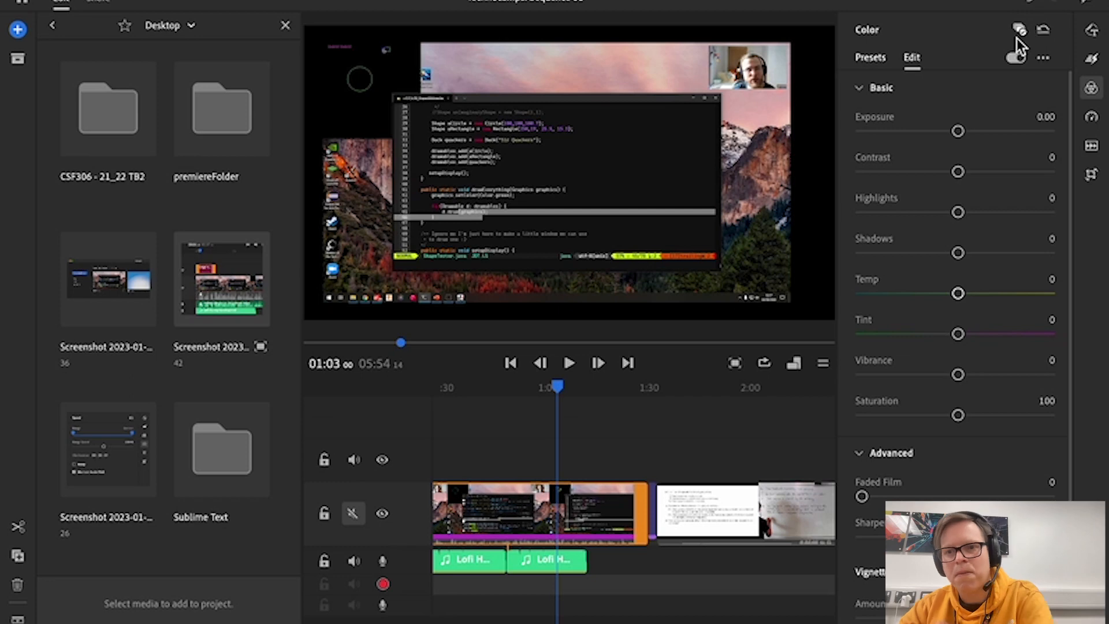
pyautogui.click(1041, 59)
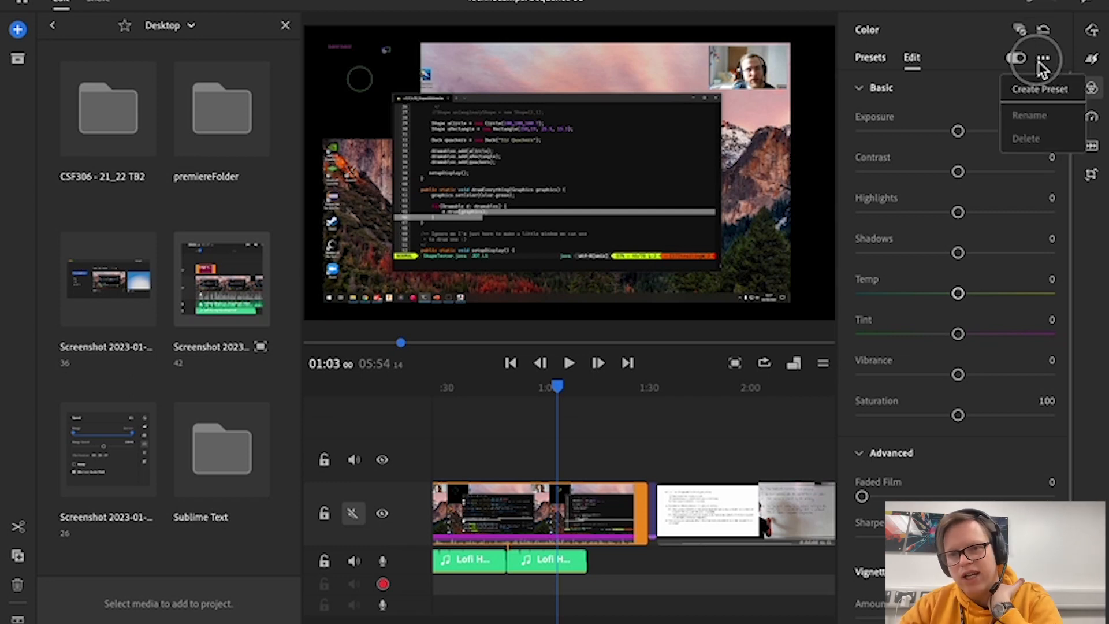
pyautogui.click(975, 62)
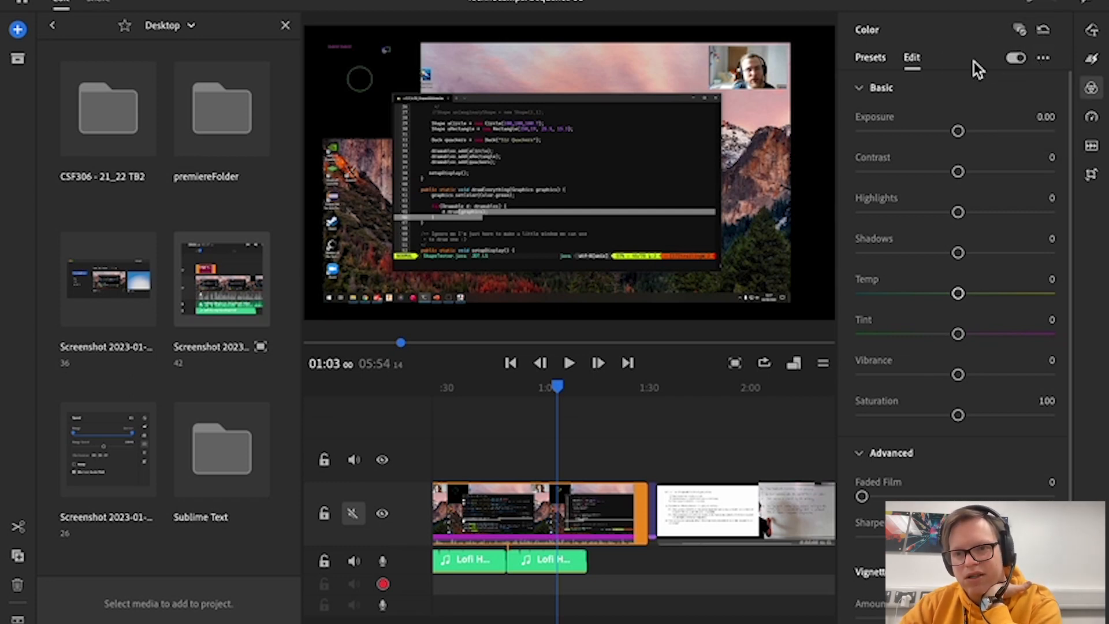
pyautogui.scroll(-1, 975, 285)
pyautogui.scroll(1, 973, 284)
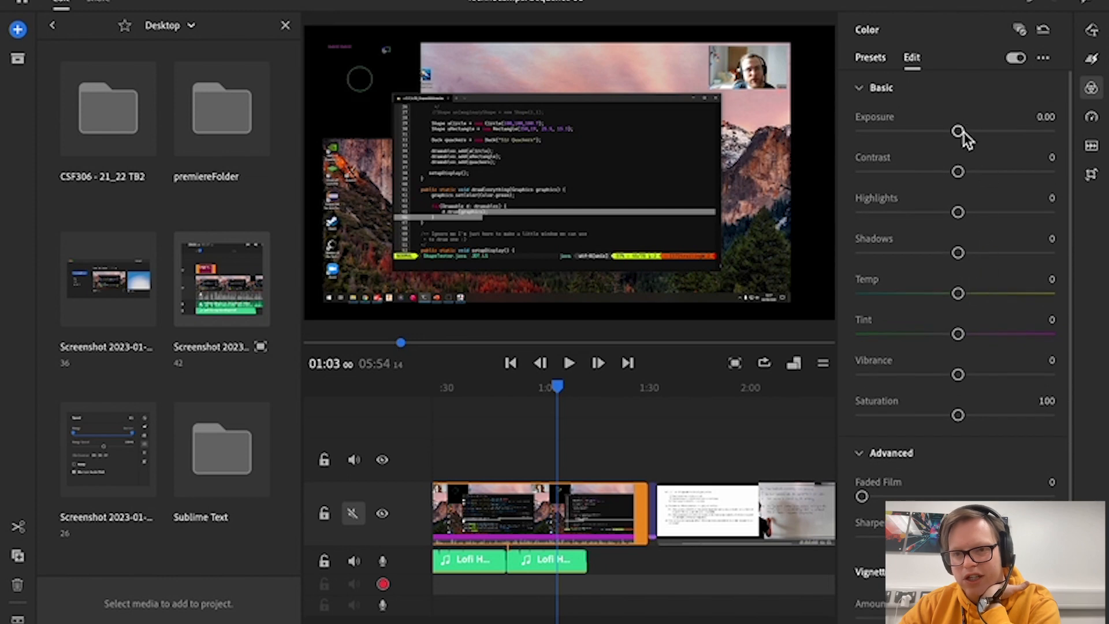
# - Set the coding clip's exposure to 5.00, contrast 100, highlights -93, shadows -45, temp -18, tint -21 and vibrance 100
pyautogui.moveTo(962, 134); pyautogui.dragTo(1075, 139)
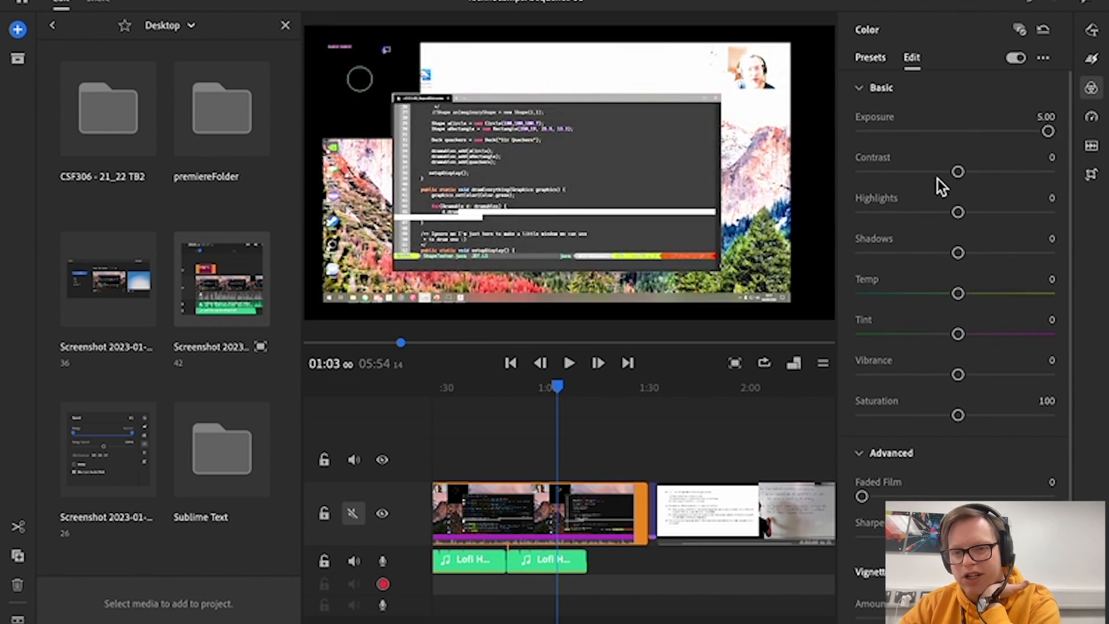
pyautogui.moveTo(958, 171); pyautogui.dragTo(1080, 169)
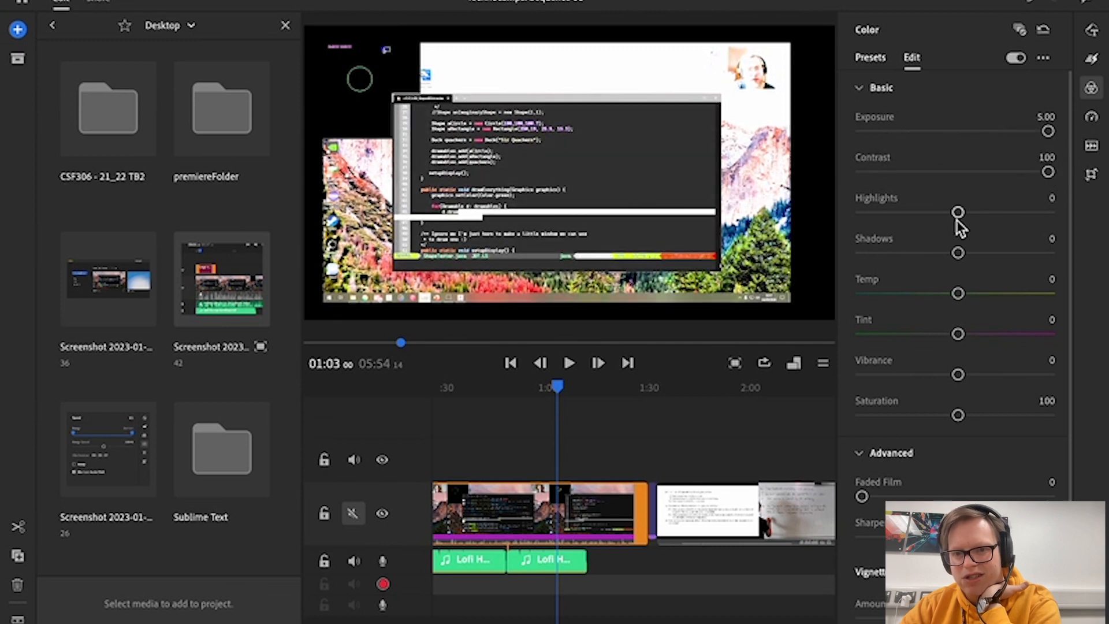
pyautogui.moveTo(958, 212); pyautogui.dragTo(868, 212)
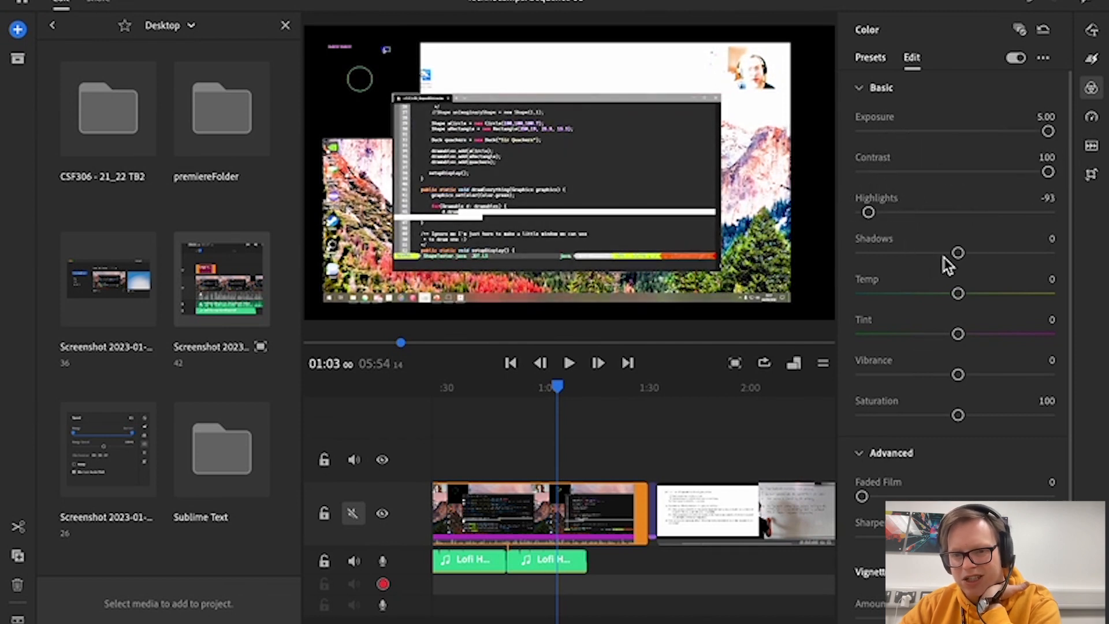
pyautogui.moveTo(956, 254); pyautogui.dragTo(914, 256)
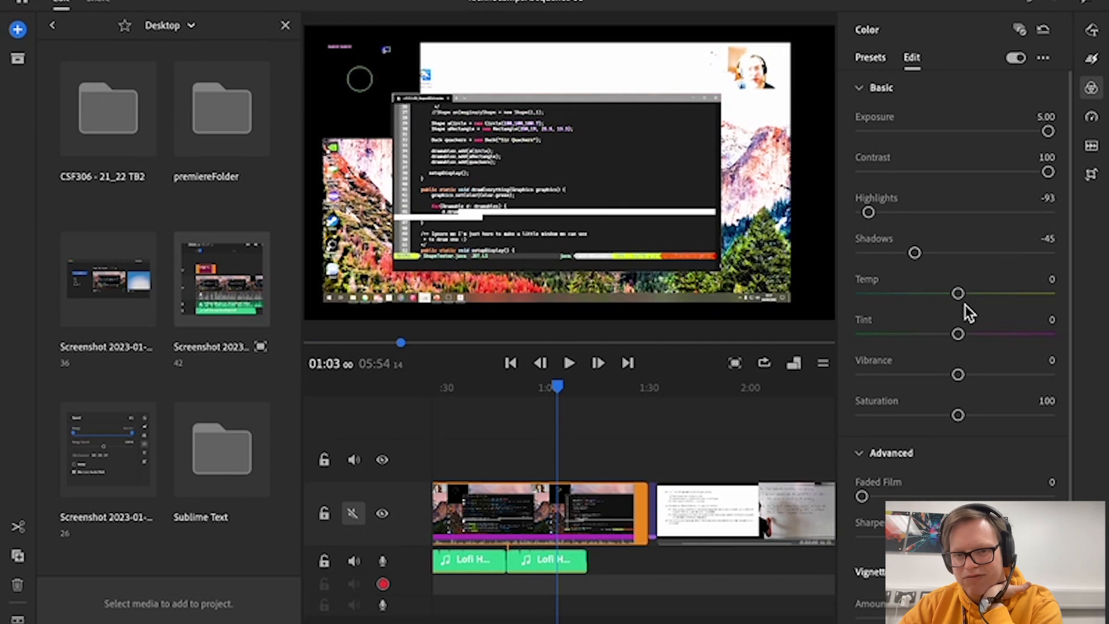
pyautogui.moveTo(958, 295)
pyautogui.mouseDown()
pyautogui.moveTo(1029, 295)
pyautogui.moveTo(904, 296)
pyautogui.moveTo(941, 294)
pyautogui.mouseUp()
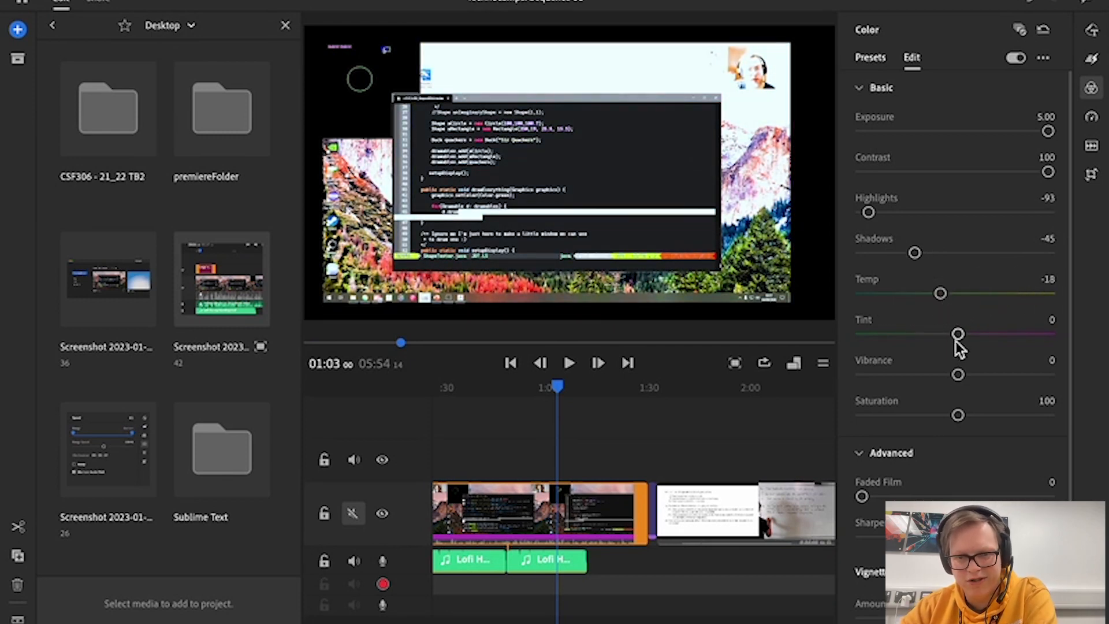
pyautogui.moveTo(958, 334)
pyautogui.mouseDown()
pyautogui.moveTo(991, 333)
pyautogui.moveTo(937, 337)
pyautogui.mouseUp()
pyautogui.moveTo(959, 375); pyautogui.dragTo(1073, 382)
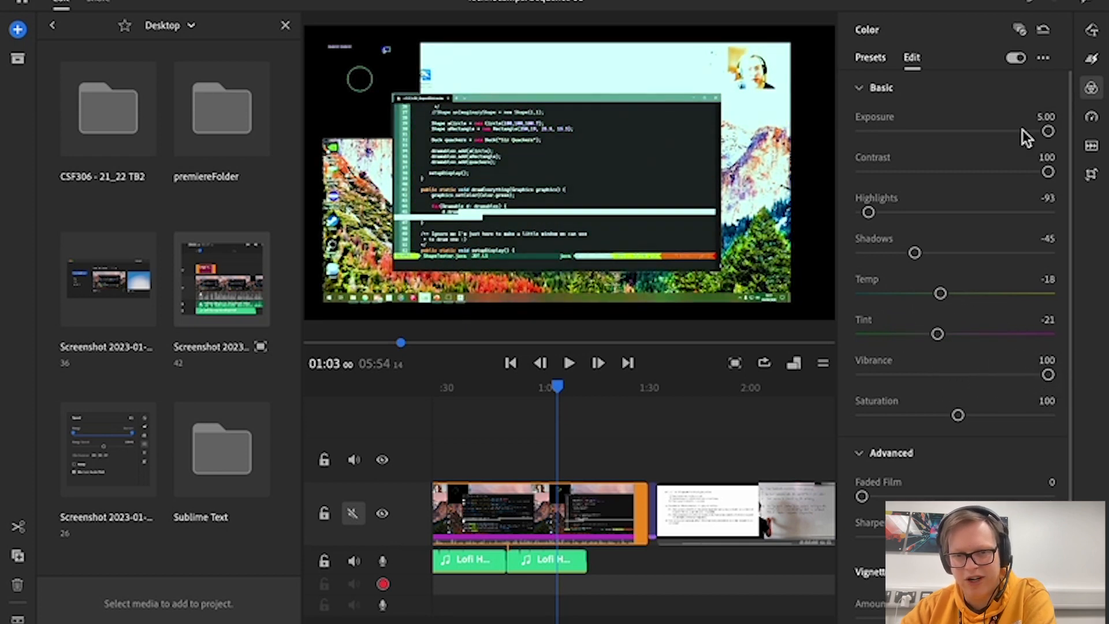
# - Save the coding clip's current colour adjustments as a custom preset named "test Preset"
pyautogui.click(1043, 58)
pyautogui.click(1039, 85)
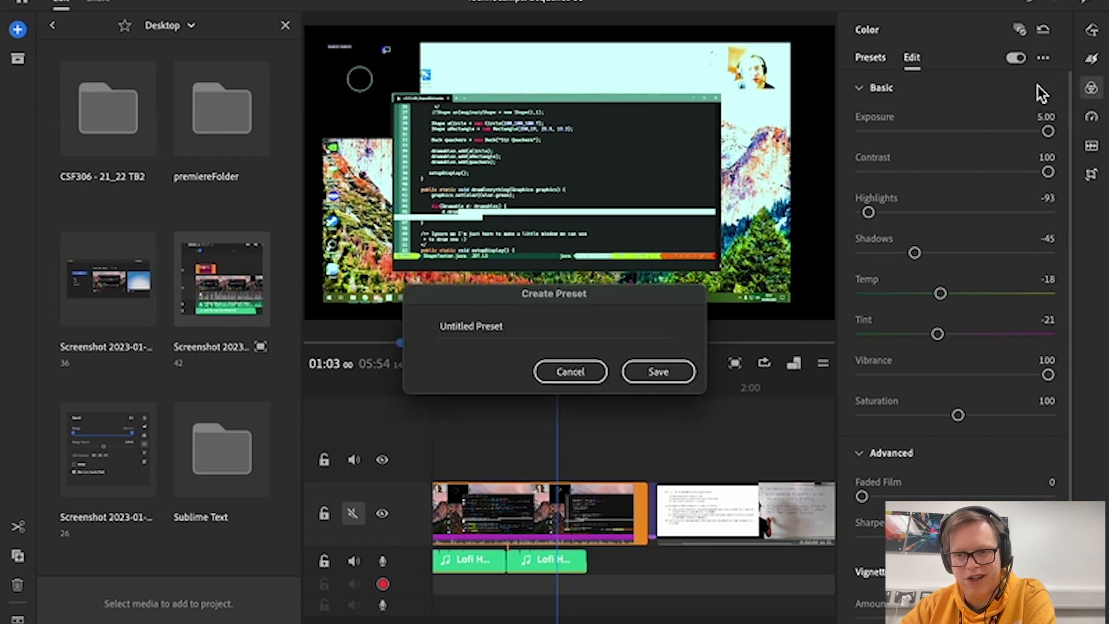
pyautogui.click(502, 328)
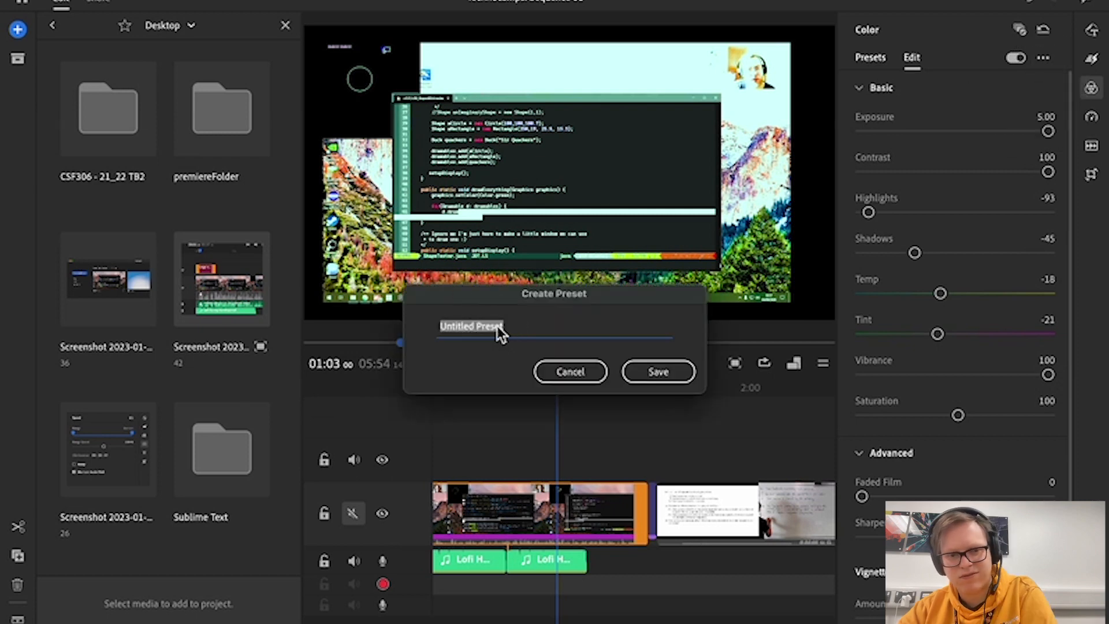
pyautogui.write('test')
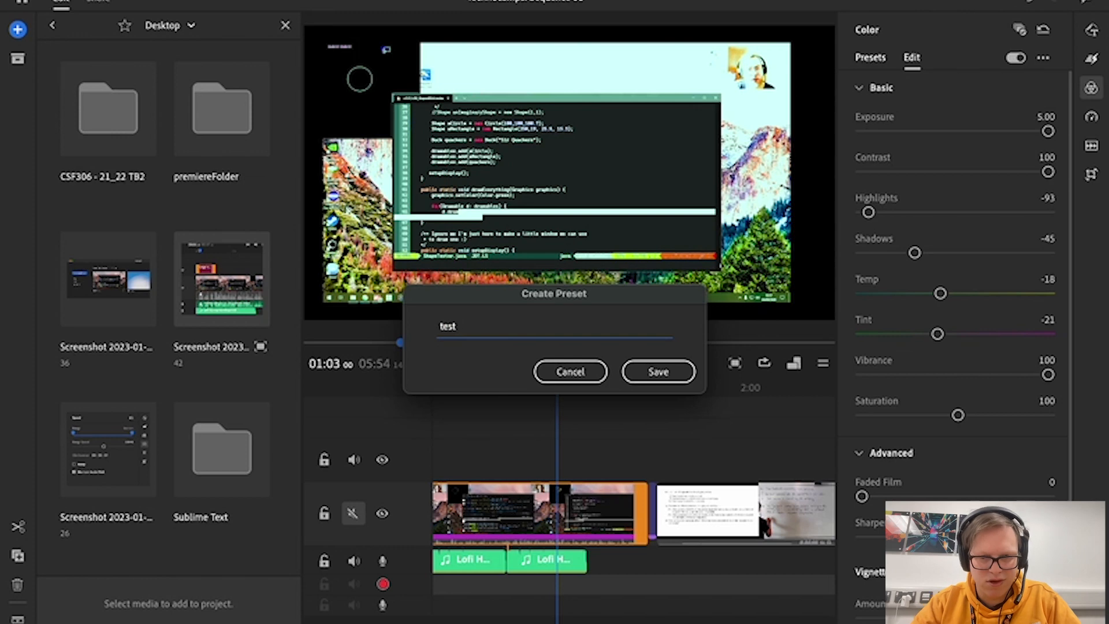
pyautogui.write(' Preset')
pyautogui.press('Return')
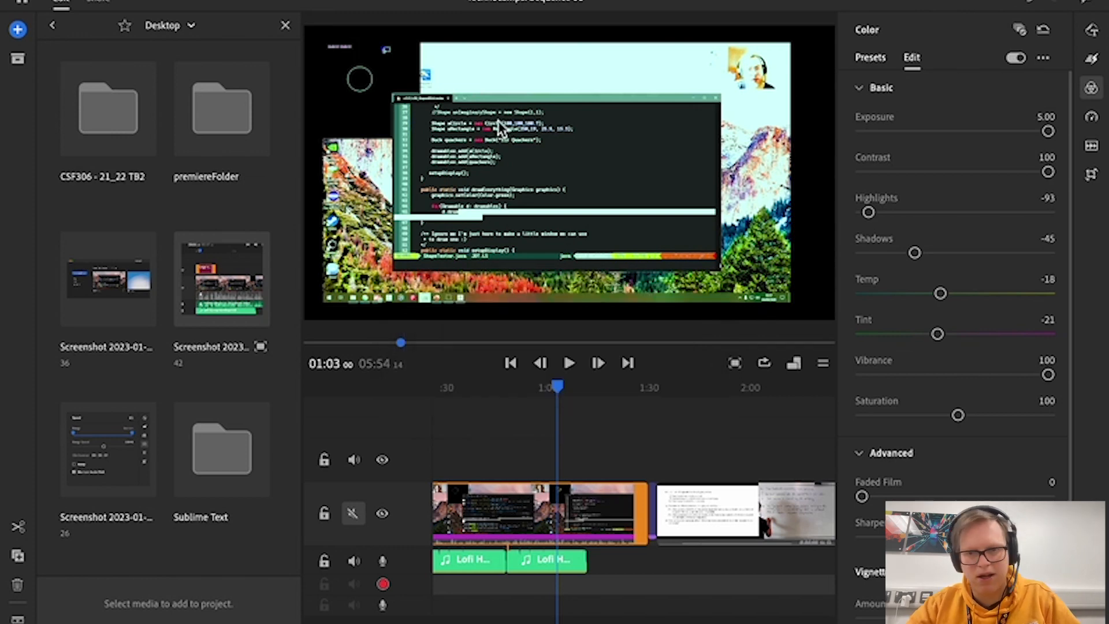
# - Locate the saved custom preset, try the Airy preset on the coding clip, and set its colour preset back to None
pyautogui.click(871, 57)
pyautogui.scroll(-2, 966, 310)
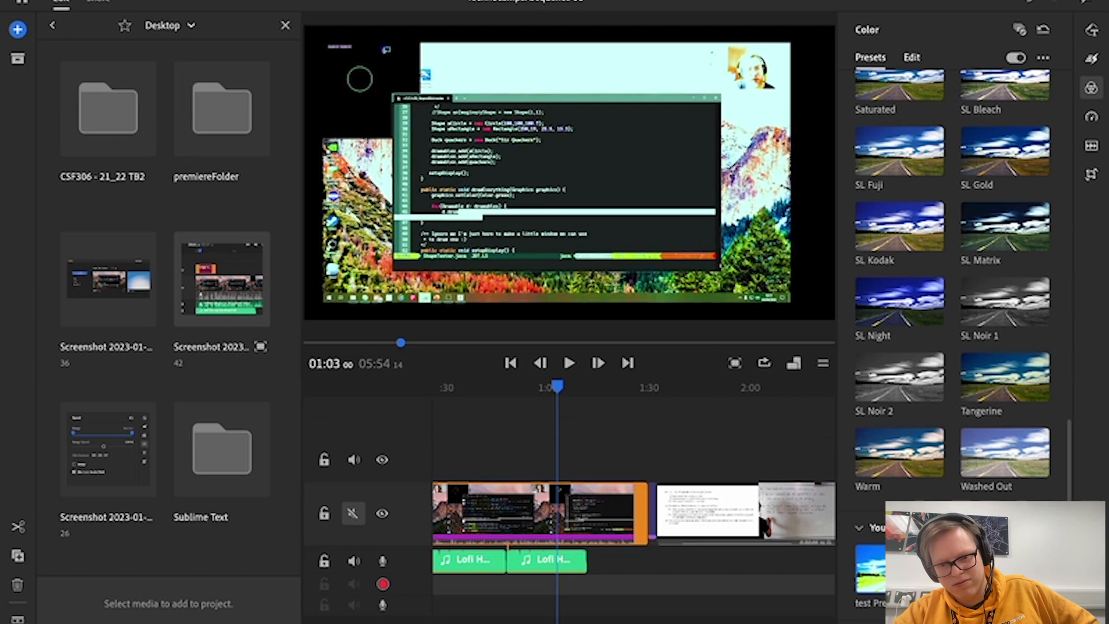
pyautogui.scroll(10, 902, 301)
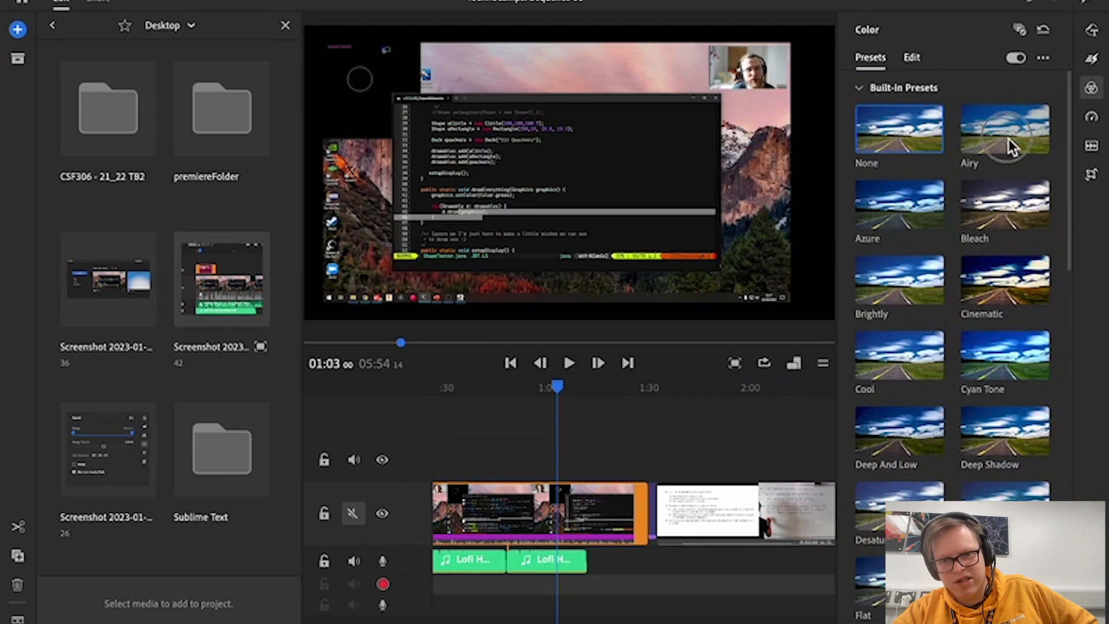
pyautogui.click(1007, 143)
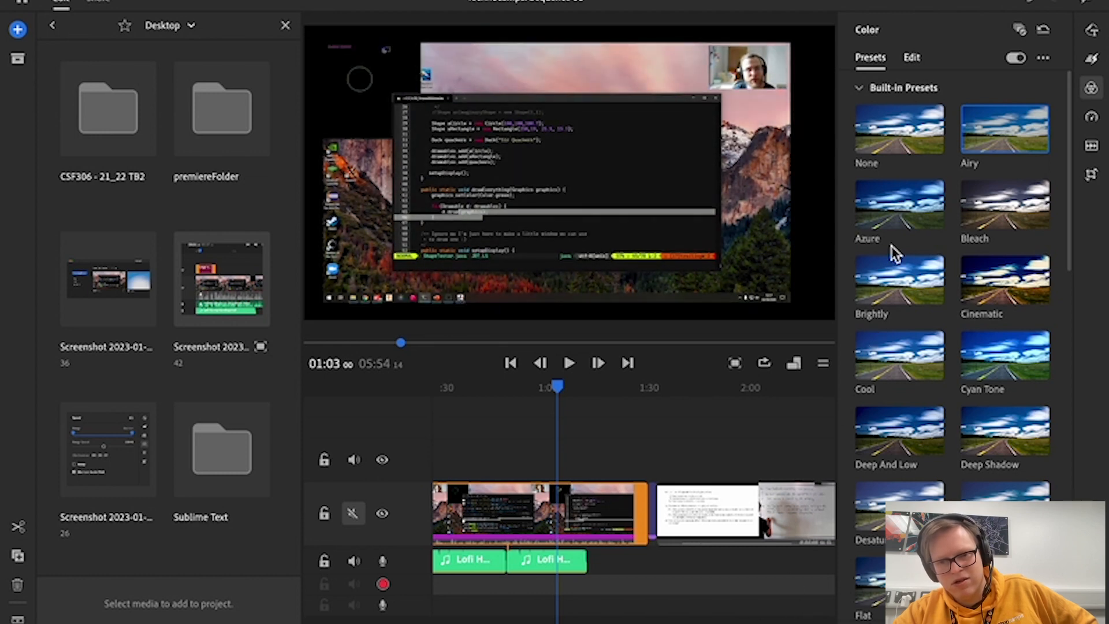
pyautogui.click(908, 119)
pyautogui.click(999, 119)
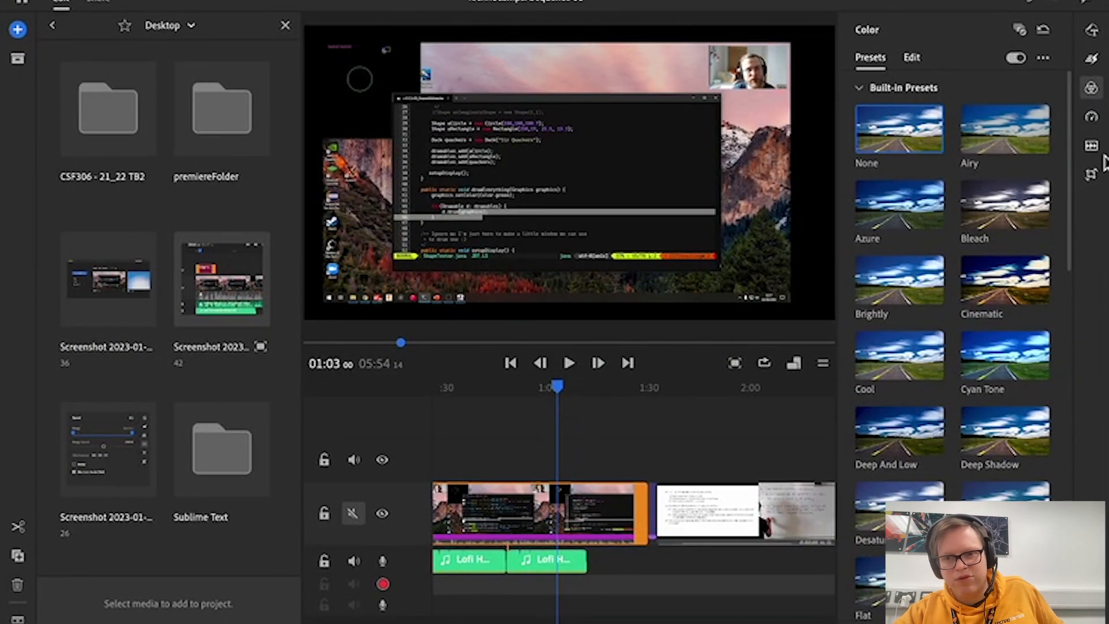
# - Inspect the item between the coding and lecture clips at about 1:32, and open the graphic template browser
pyautogui.click(1092, 30)
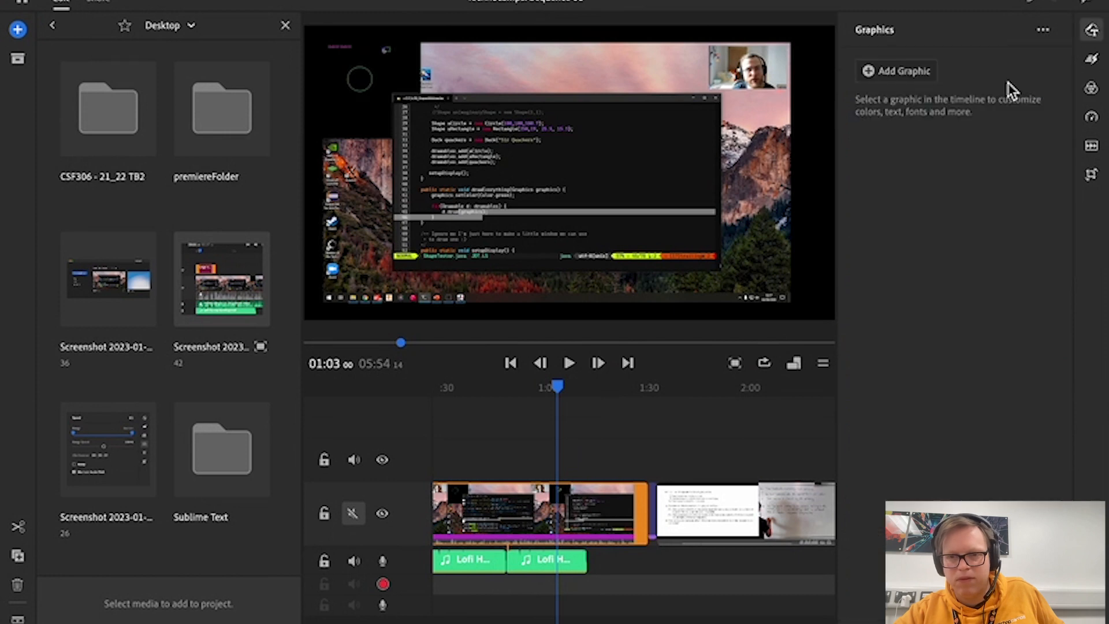
pyautogui.click(656, 503)
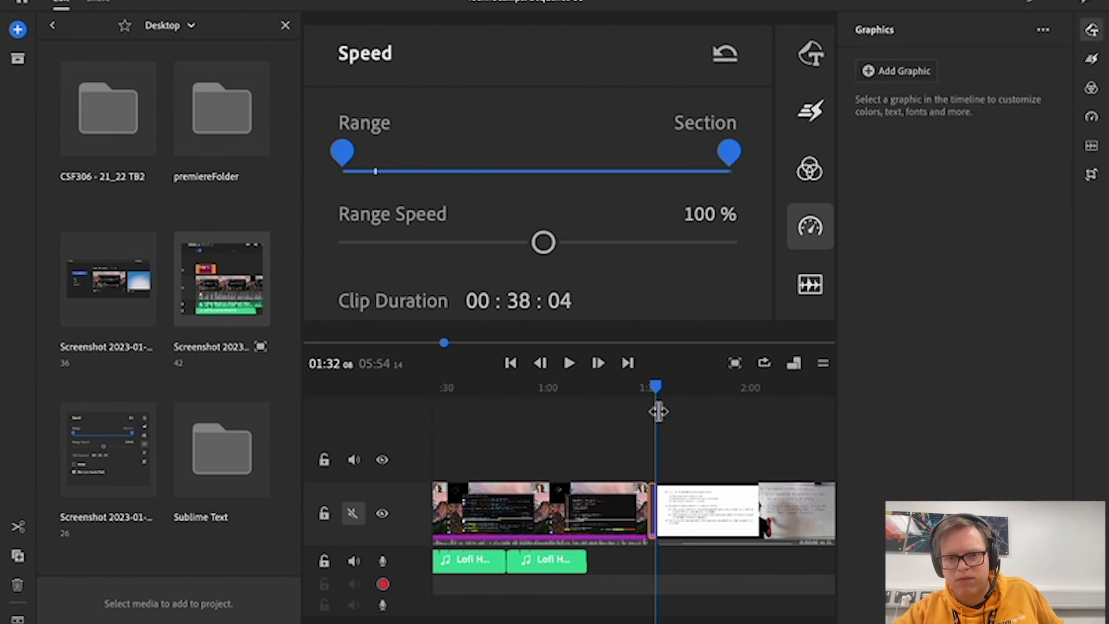
pyautogui.click(653, 501)
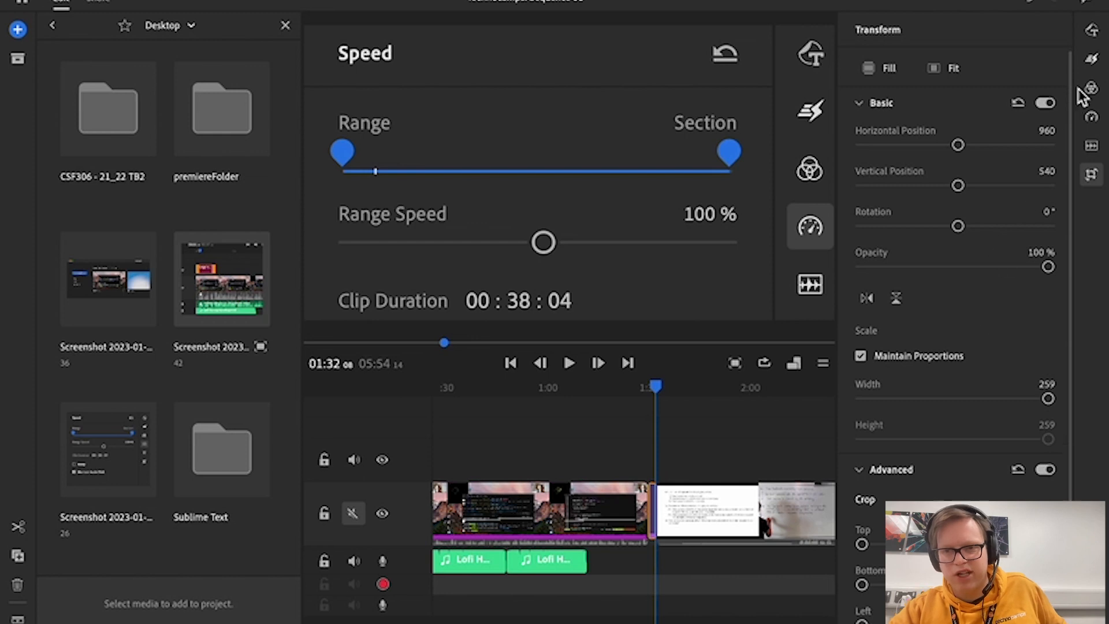
pyautogui.click(1092, 29)
pyautogui.click(906, 69)
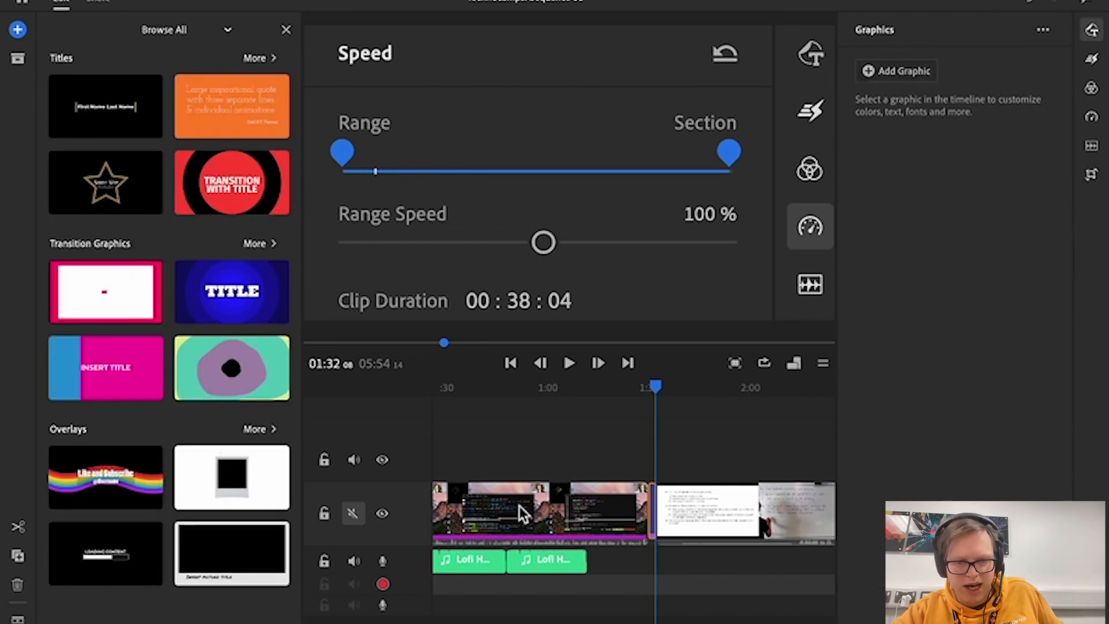
# - Select the loading graphic at about 0:12 on the timeline for editing and close the graphic template browser
pyautogui.scroll(3, 519, 506)
pyautogui.click(477, 456)
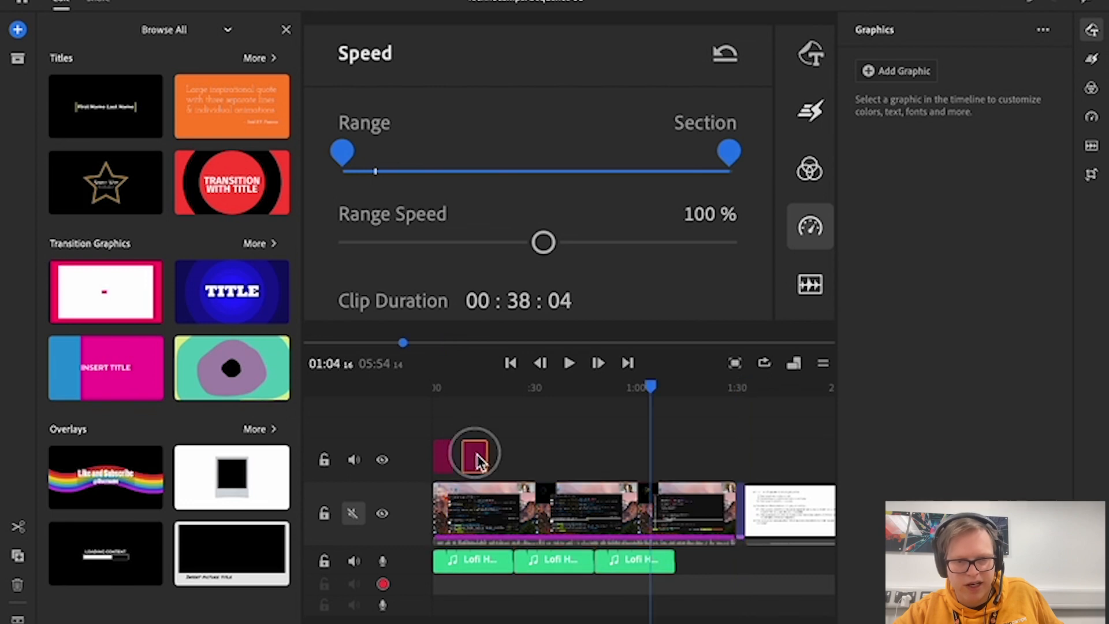
pyautogui.click(287, 30)
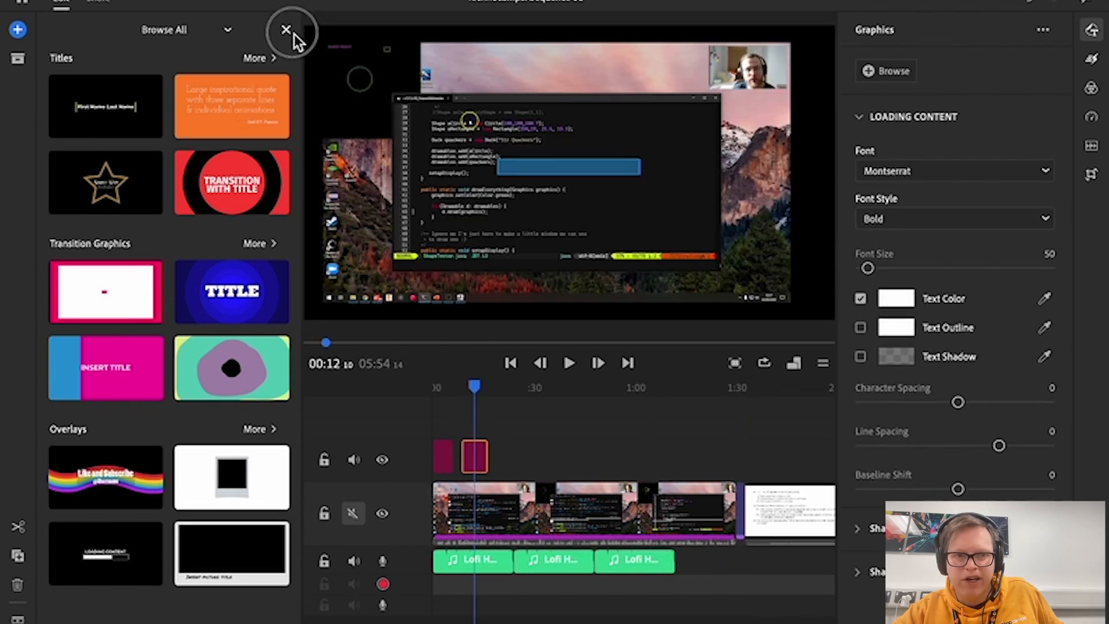
pyautogui.click(287, 29)
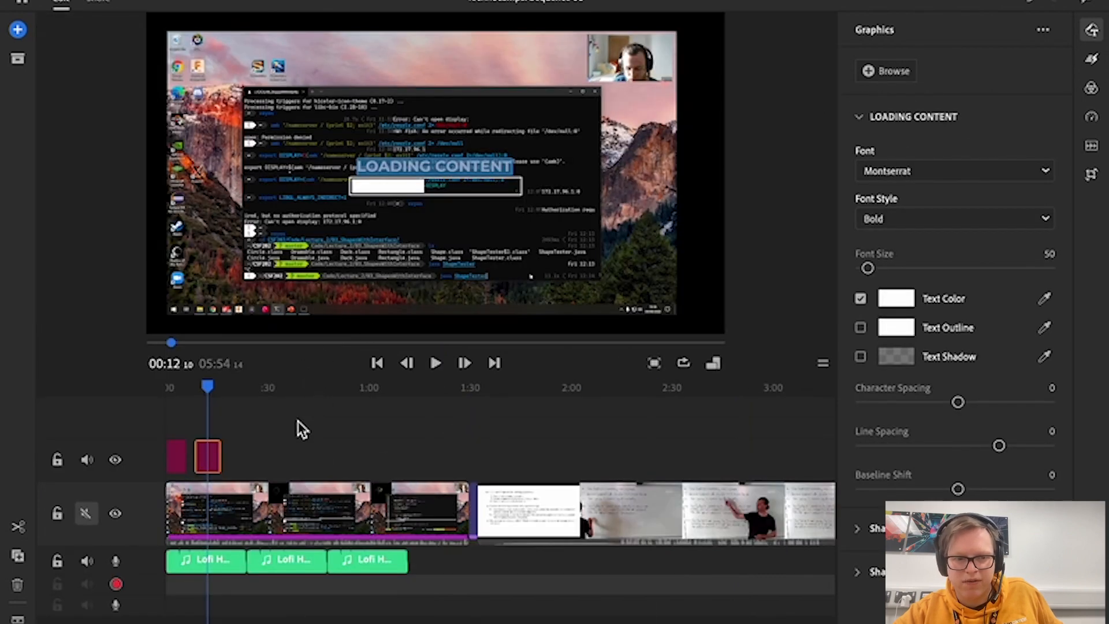
pyautogui.click(207, 383)
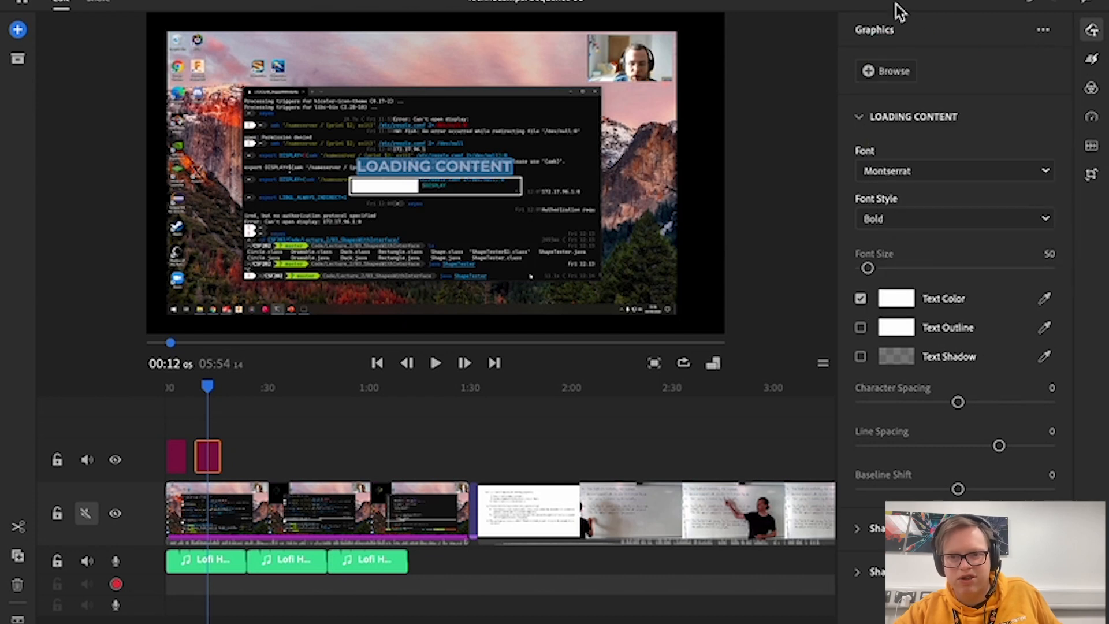
# - Replace the word "CONTENT" with "Bar" in the loading graphic's text so it reads "LOADING Bar"
pyautogui.click(914, 174)
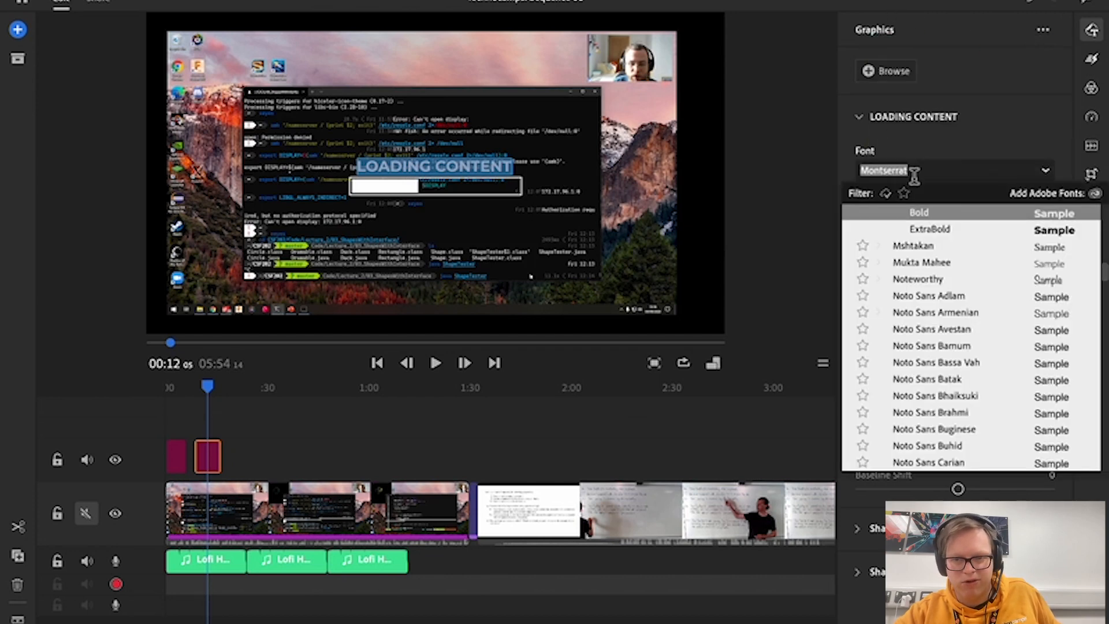
pyautogui.click(984, 146)
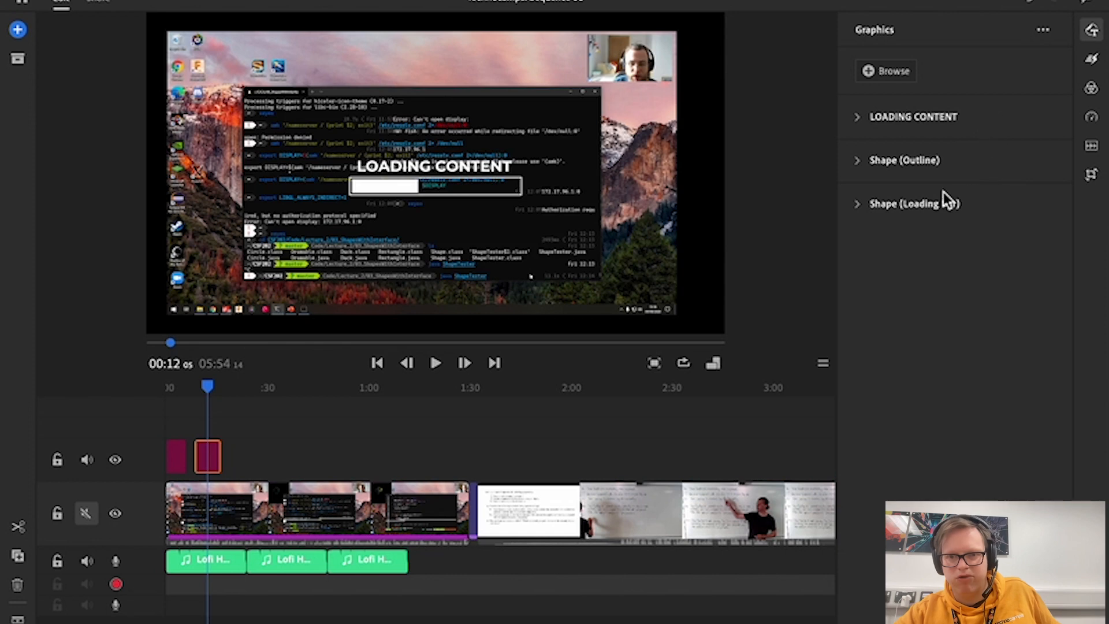
pyautogui.click(897, 117)
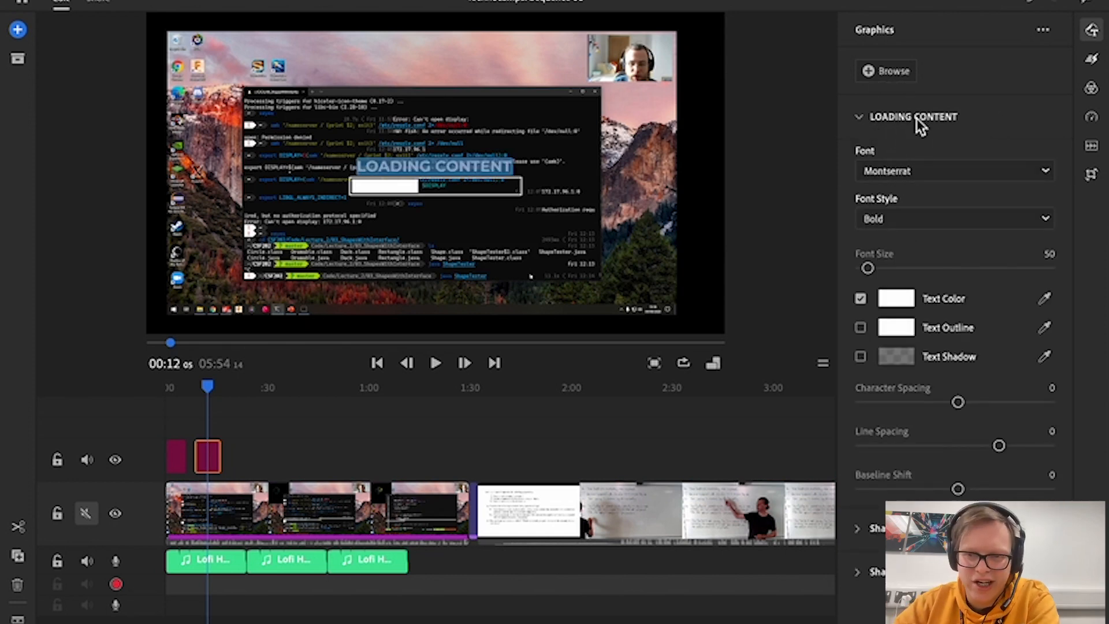
pyautogui.doubleClick(468, 168)
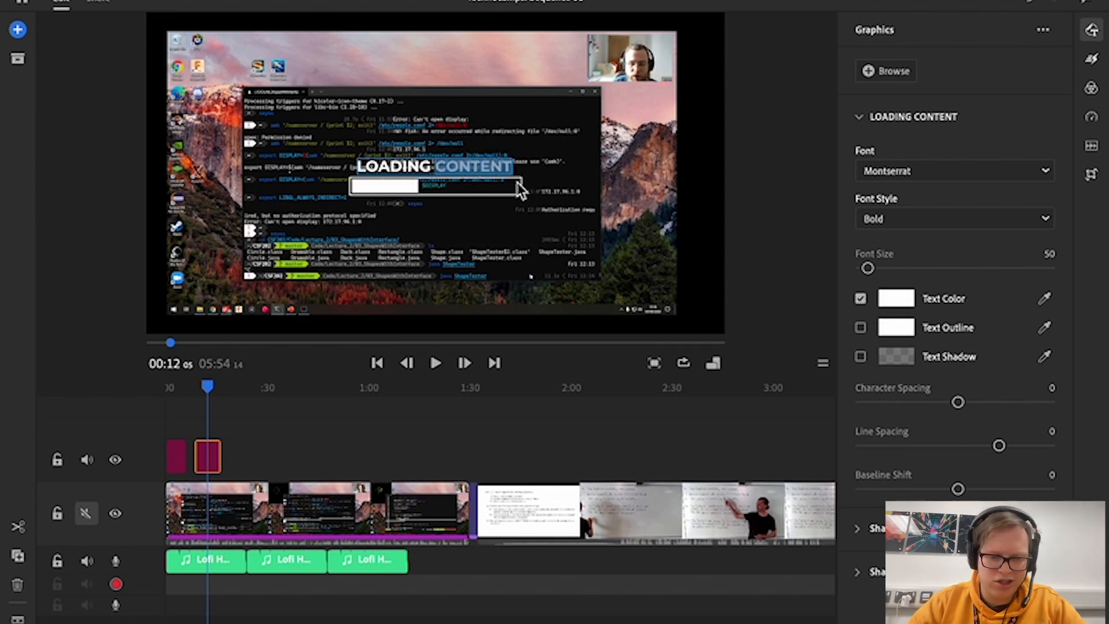
pyautogui.write('Bar')
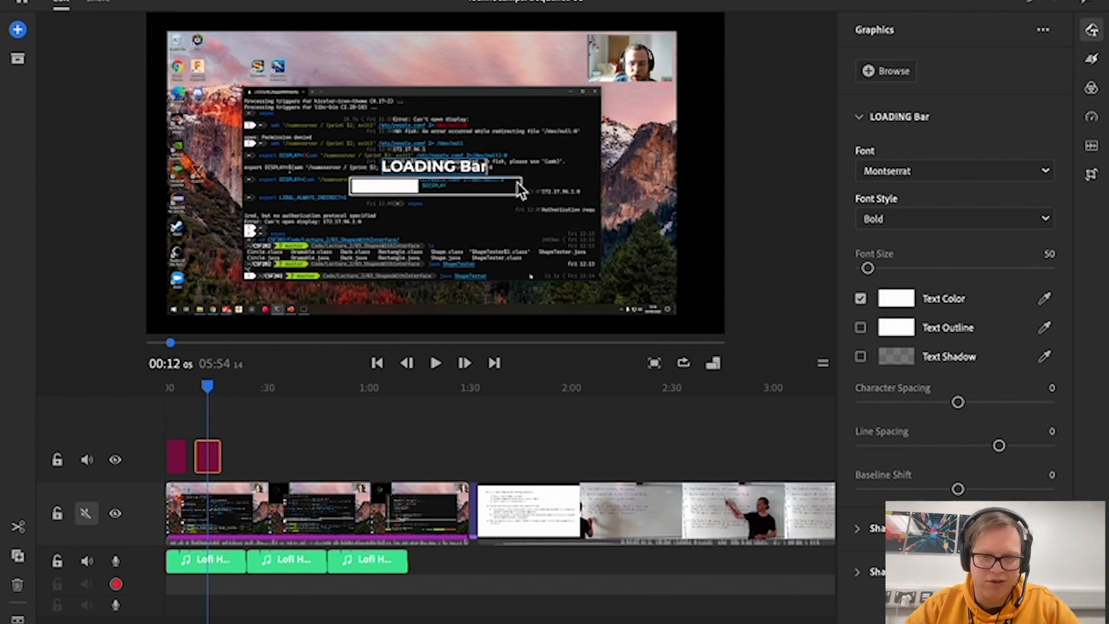
# - Try to change the font of the loading graphic's text to Arial Black
pyautogui.click(903, 171)
pyautogui.scroll(15, 947, 361)
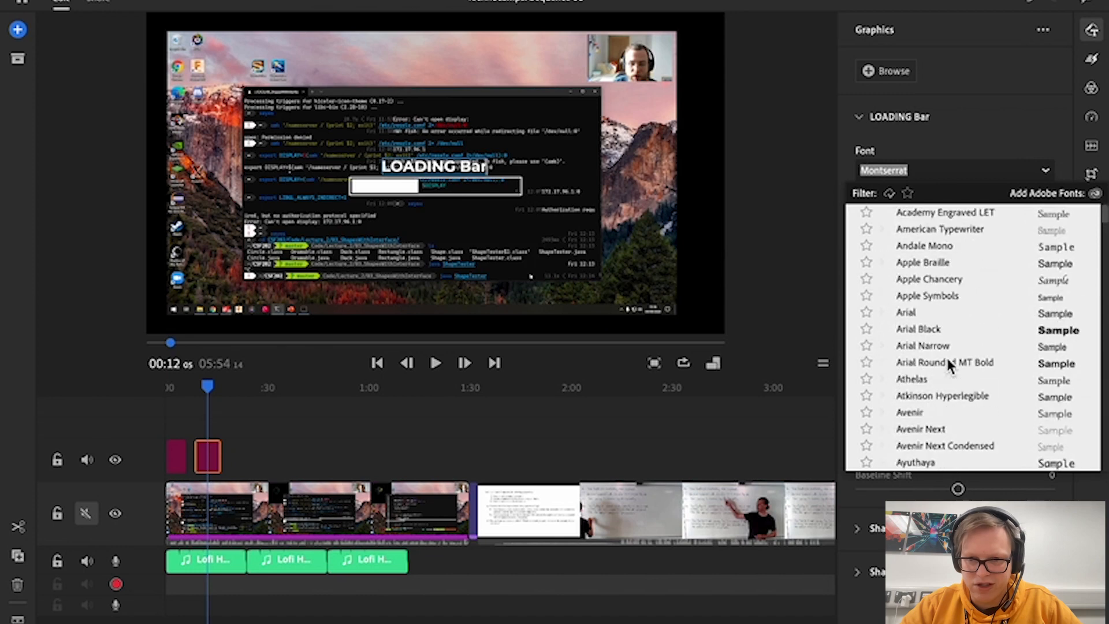
pyautogui.click(924, 333)
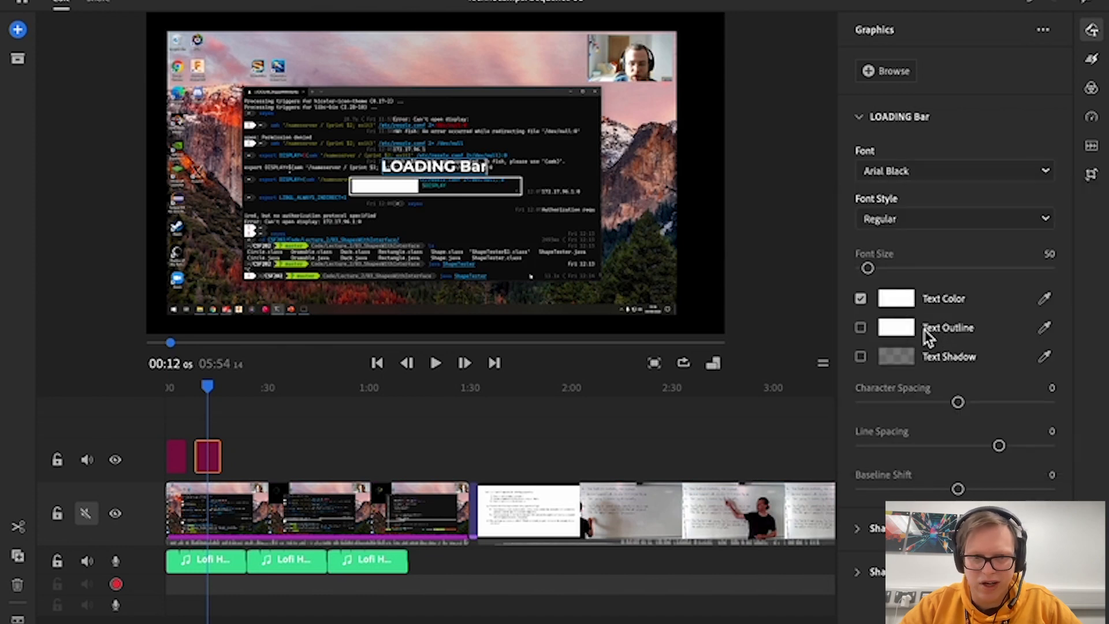
pyautogui.click(429, 154)
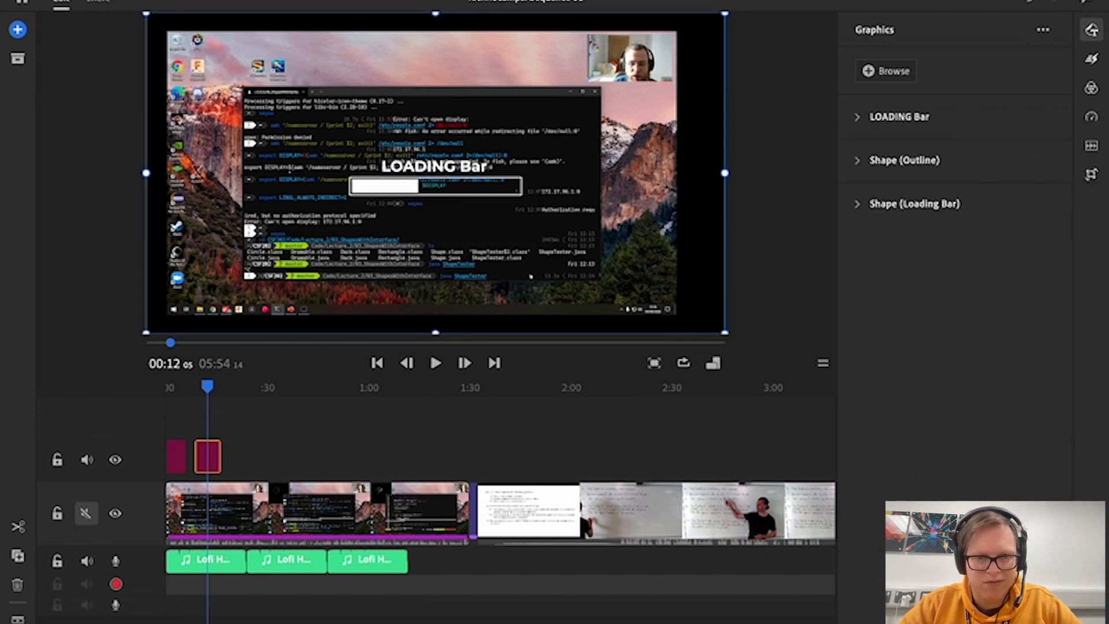
# - Set the "LOADING Bar" text to the Bariol font in Bold style
pyautogui.doubleClick(427, 162)
pyautogui.click(982, 173)
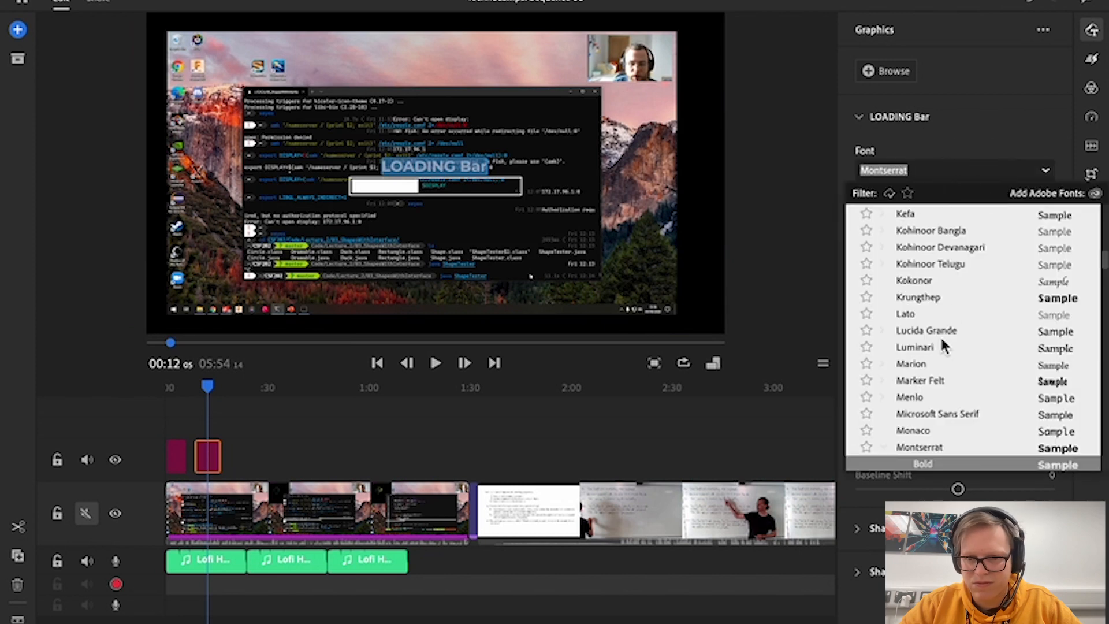
pyautogui.scroll(10, 941, 335)
pyautogui.scroll(1, 941, 341)
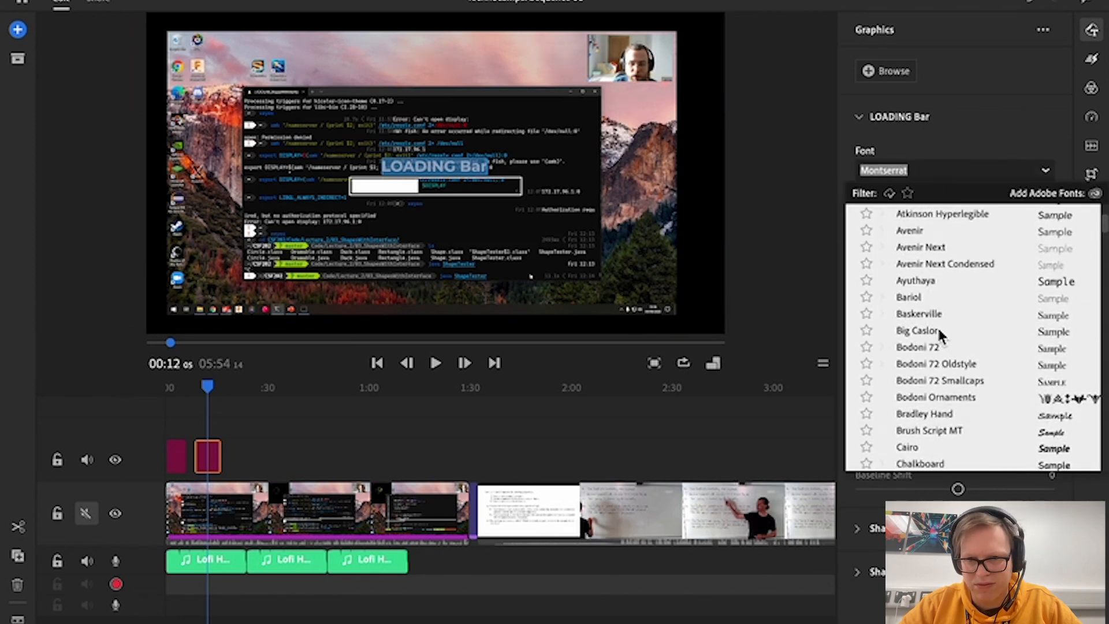
pyautogui.click(913, 300)
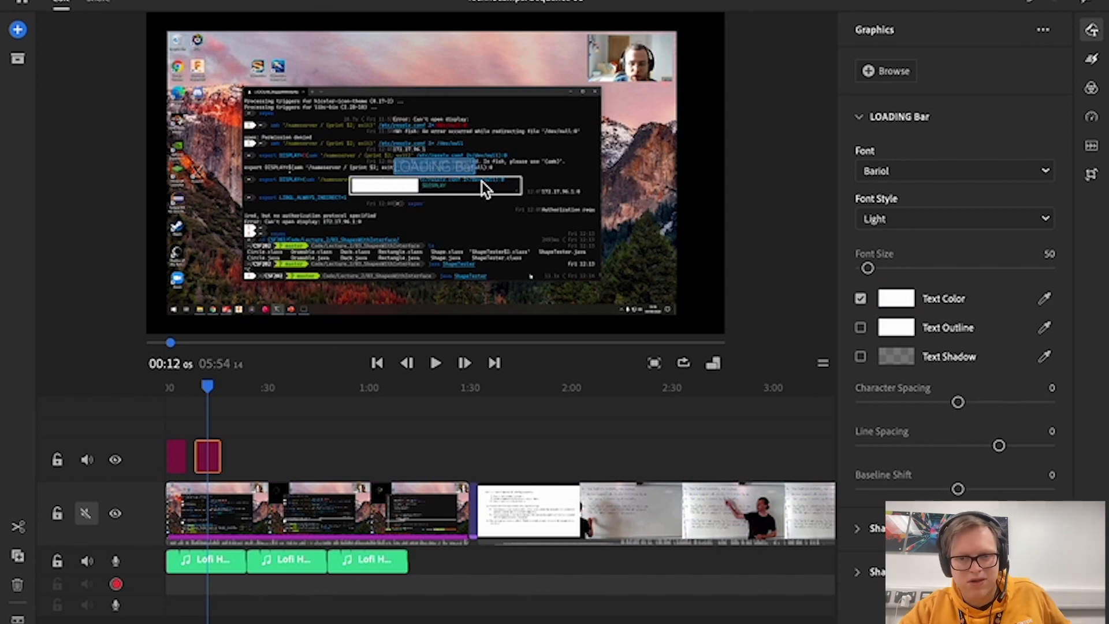
pyautogui.click(931, 219)
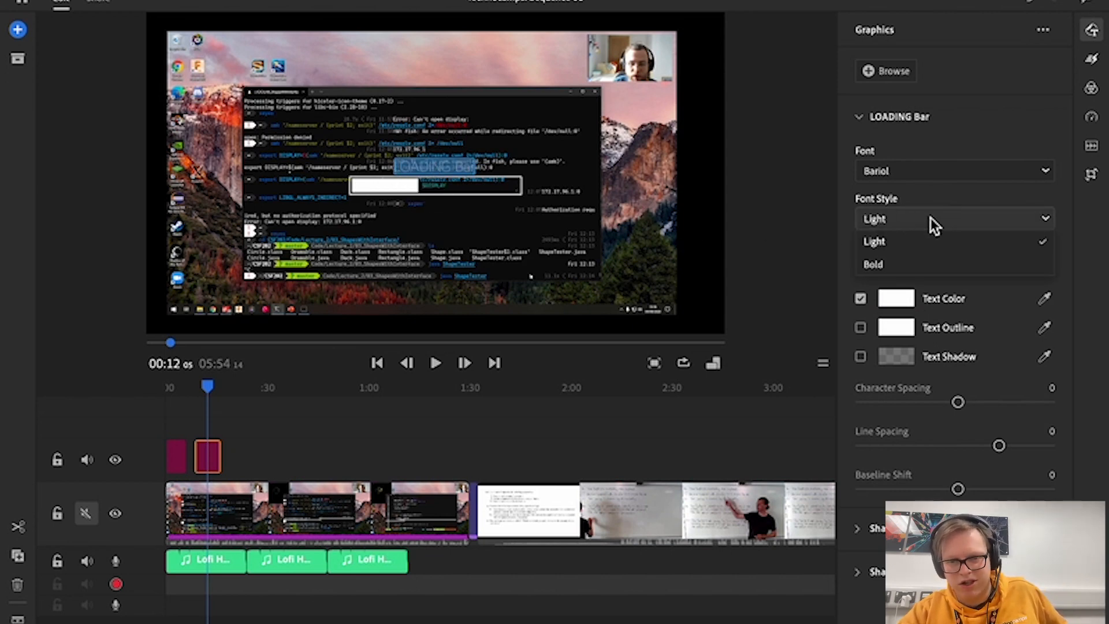
pyautogui.click(879, 269)
# - Colour the "LOADING Bar" text near-black (#030000) and move the loading graphic up to the top centre of the video frame
pyautogui.click(890, 297)
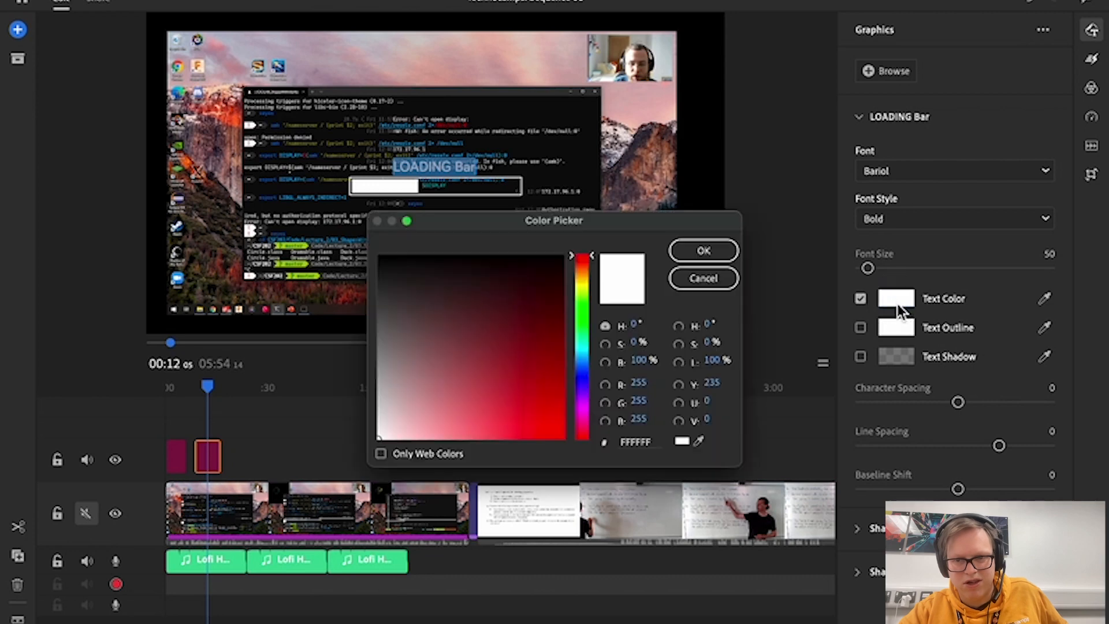
pyautogui.moveTo(529, 280); pyautogui.dragTo(581, 264)
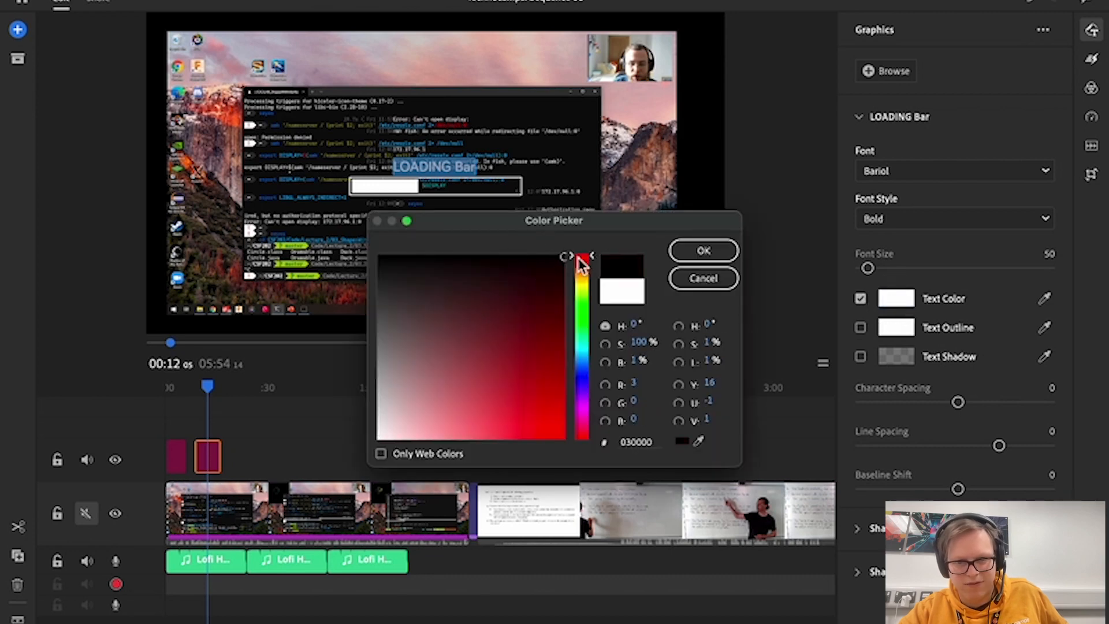
pyautogui.click(704, 250)
pyautogui.click(429, 174)
pyautogui.moveTo(429, 173); pyautogui.dragTo(441, 51)
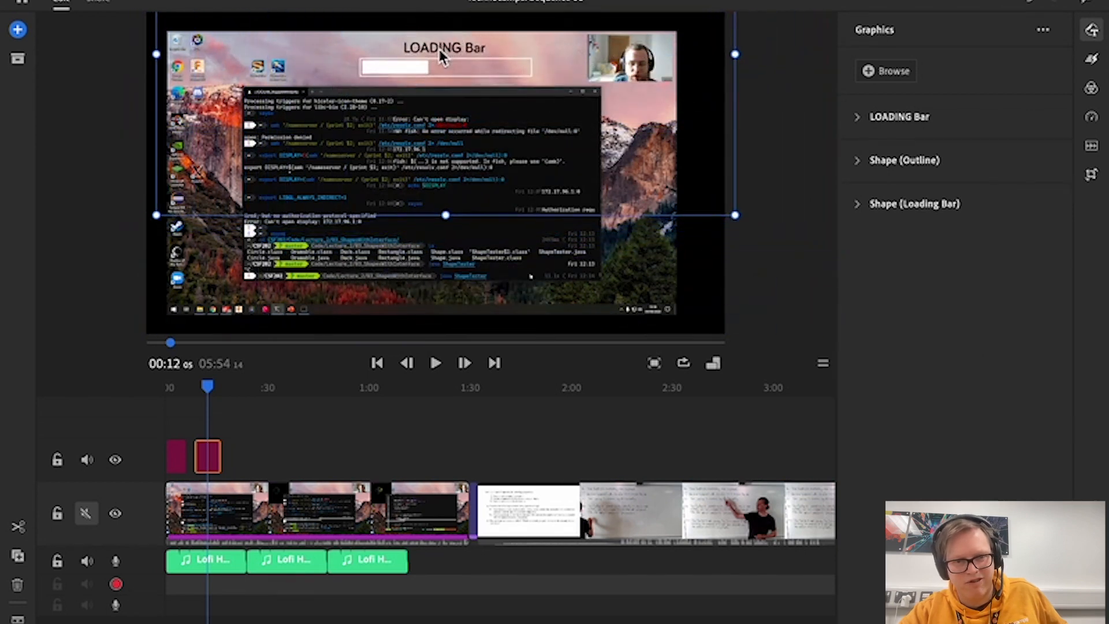
# - Change the outline colour of the loading graphic's frame shape to black
pyautogui.click(874, 168)
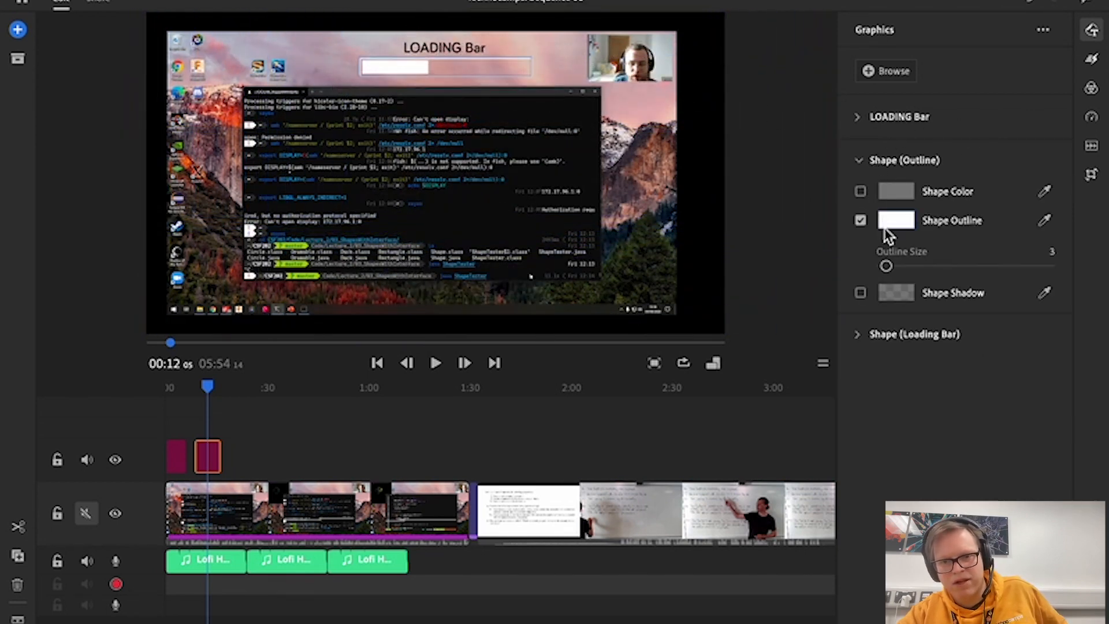
pyautogui.click(901, 227)
pyautogui.moveTo(504, 329); pyautogui.dragTo(590, 227)
pyautogui.click(701, 254)
pyautogui.click(869, 116)
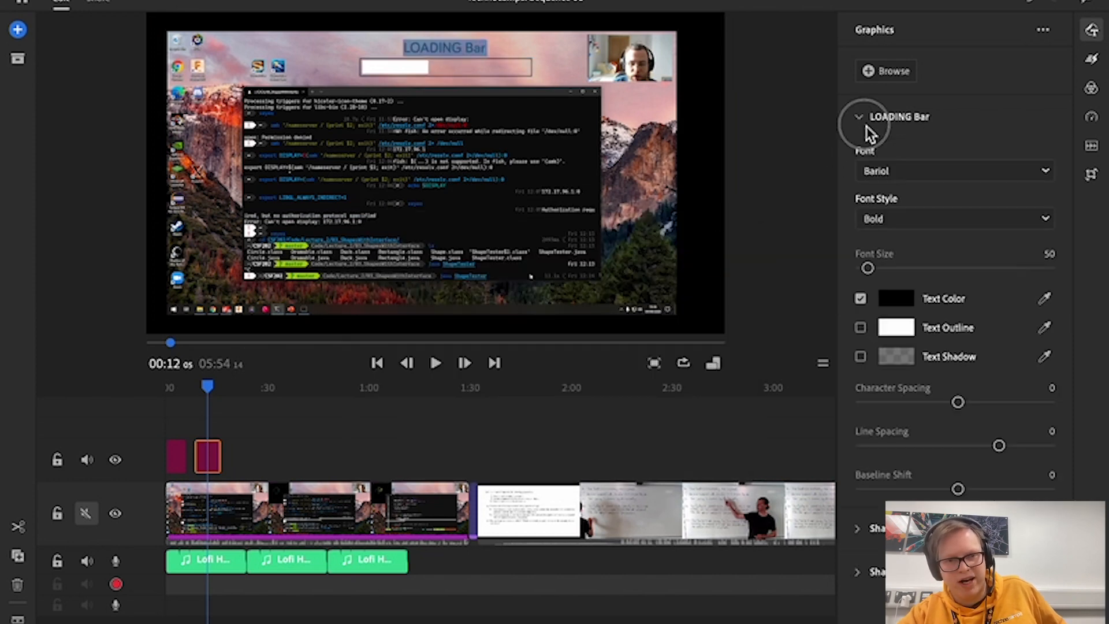
pyautogui.click(506, 72)
# - Set the fill colour of the loading bar shape to red
pyautogui.click(847, 162)
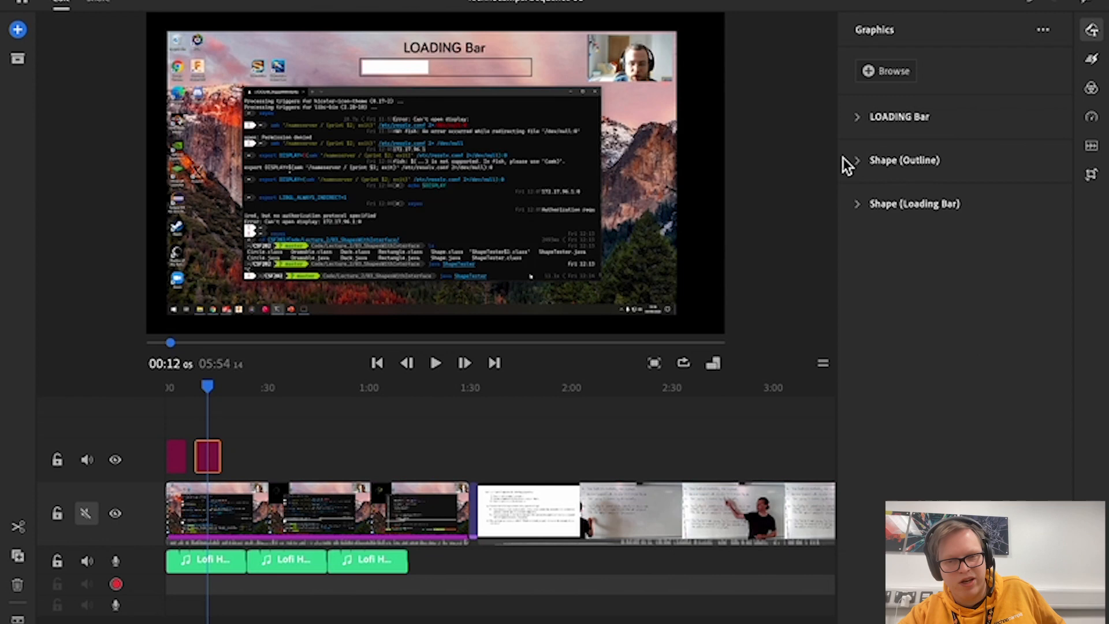
pyautogui.click(872, 208)
pyautogui.click(895, 235)
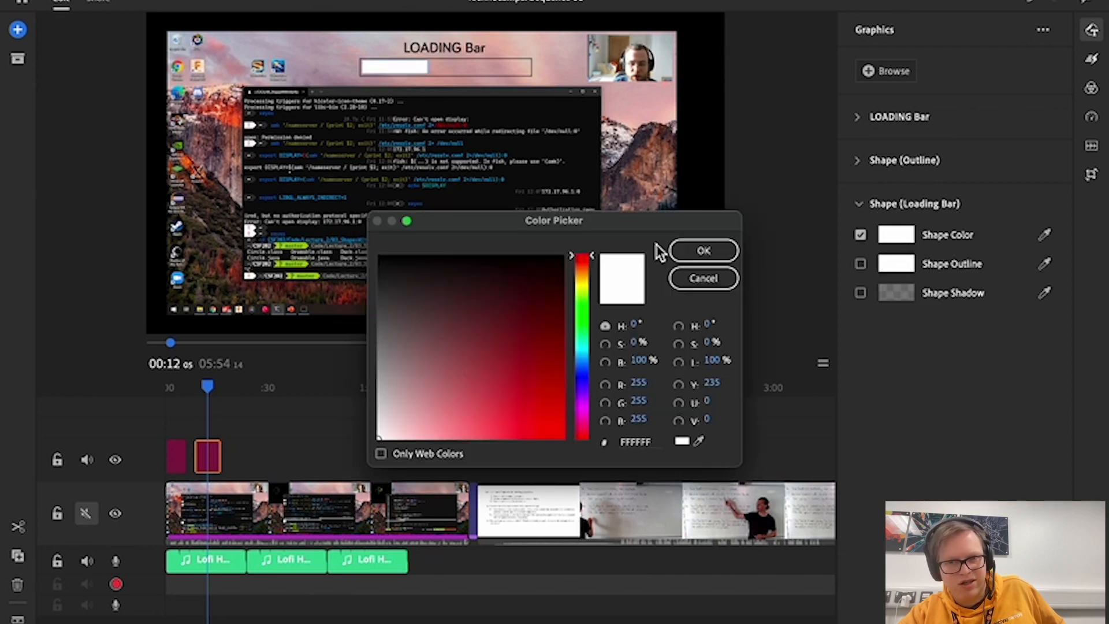
pyautogui.click(542, 399)
pyautogui.click(735, 249)
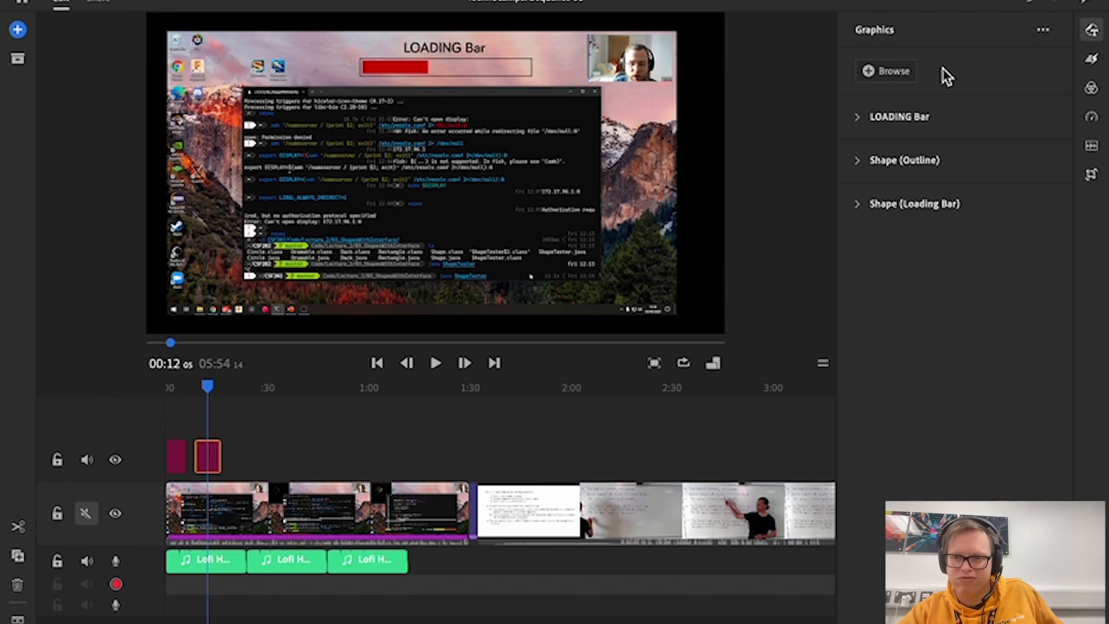
# - In the transition title graphic at the start of the timeline, replace "WITH" so the text reads "TRANSITION without TITLE"
pyautogui.click(181, 455)
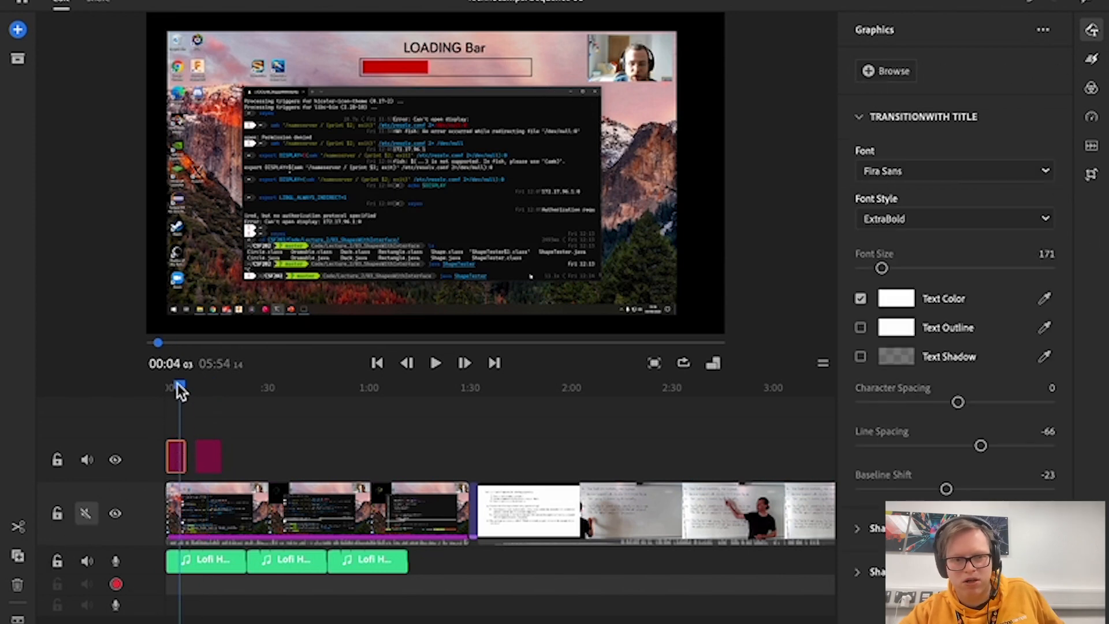
pyautogui.moveTo(178, 387); pyautogui.dragTo(175, 387)
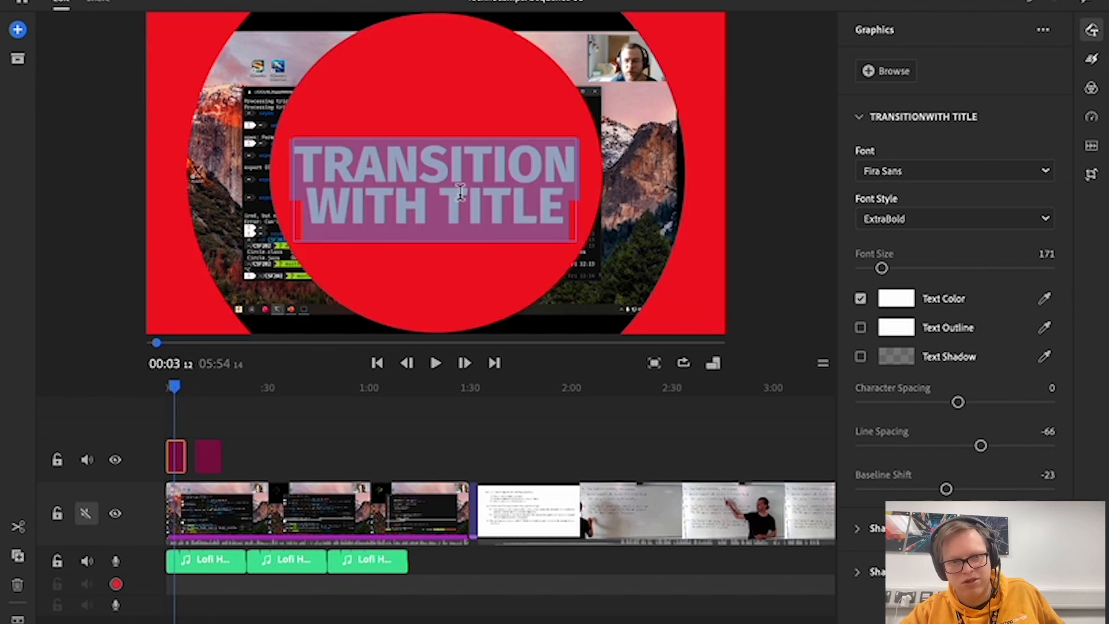
pyautogui.doubleClick(389, 228)
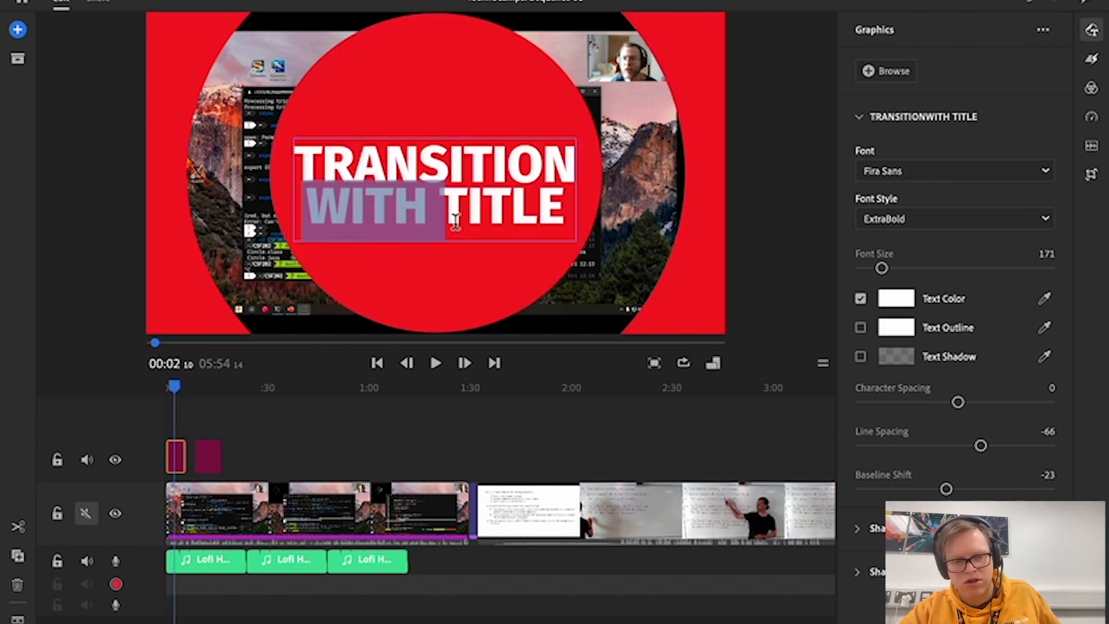
pyautogui.write('without')
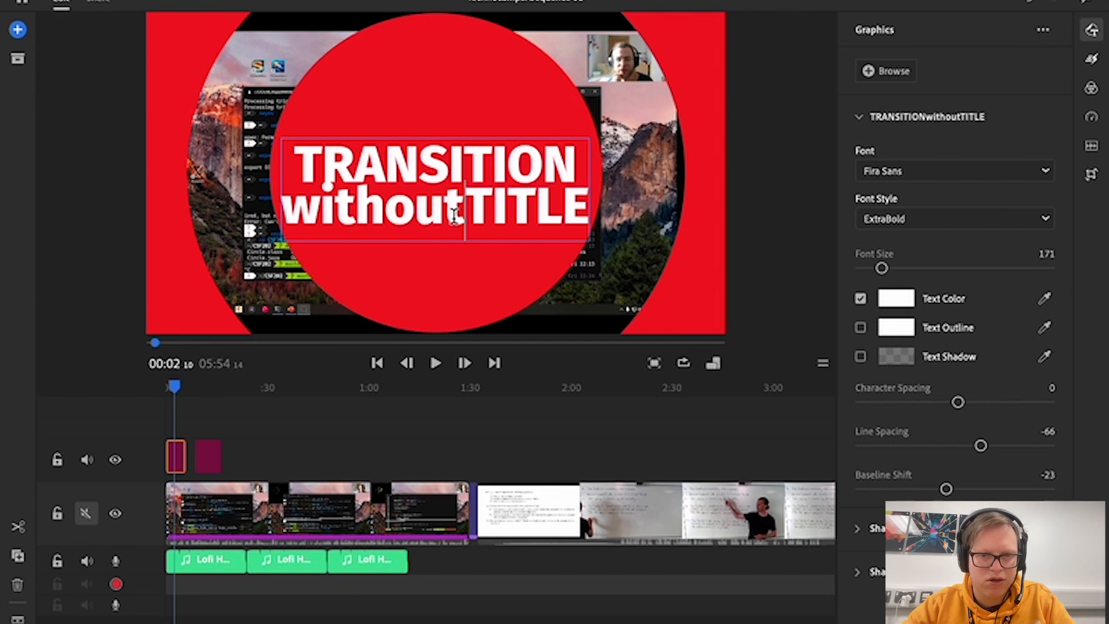
pyautogui.click(608, 276)
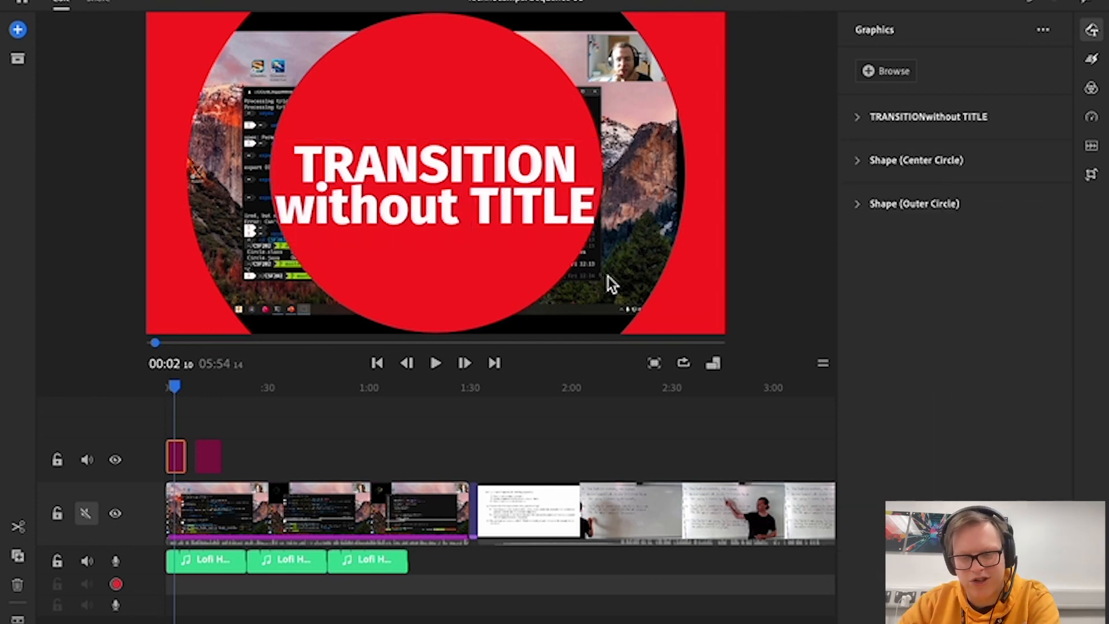